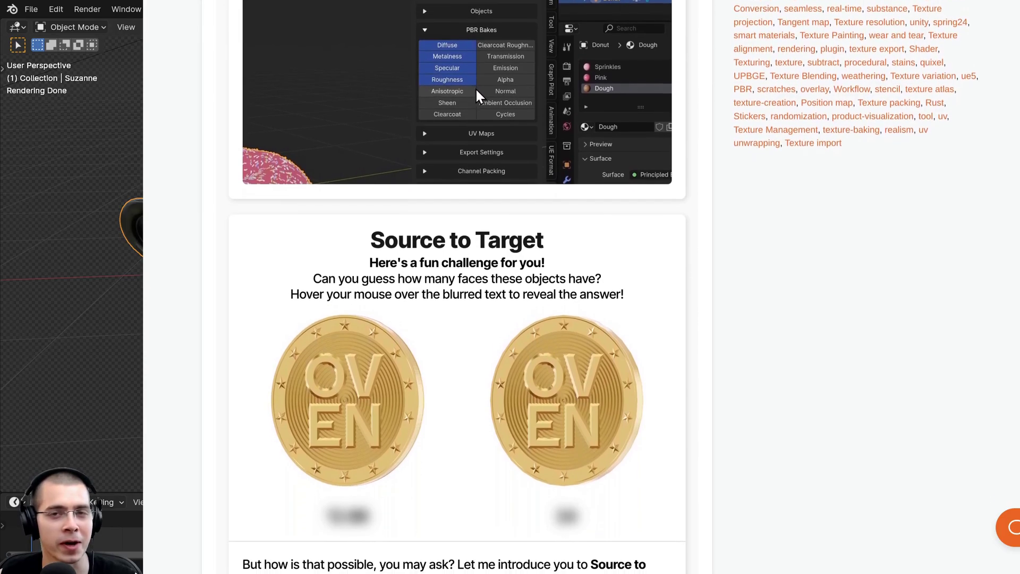
Step: Read through the Oven add-on's product page, covering PBR bakes, source-to-target baking, node baking and the reasons to choose it
{"action": "scroll", "coordinate": [467, 526], "scroll_direction": "down", "scroll_amount": 3}
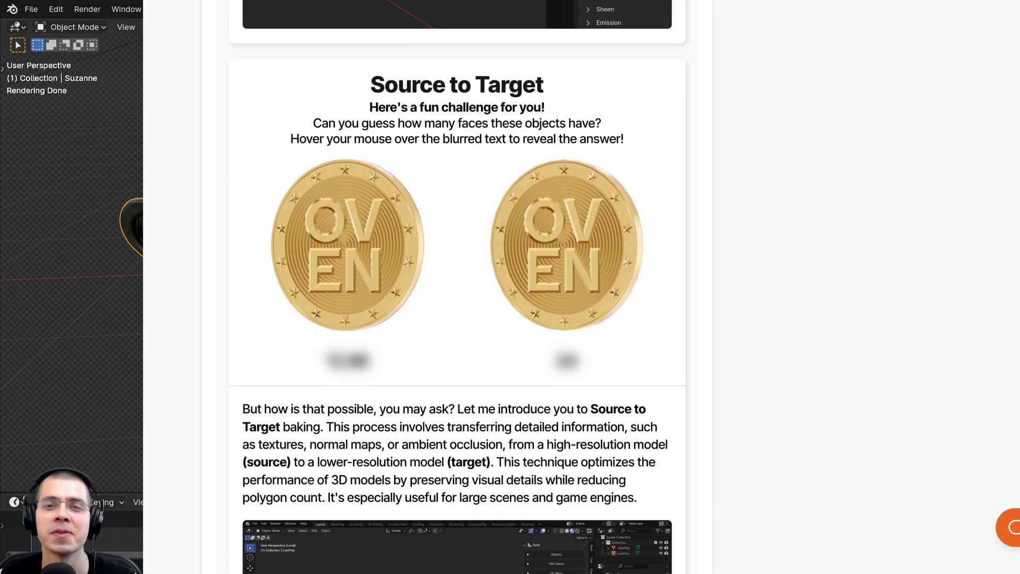
{"action": "scroll", "coordinate": [466, 525], "scroll_direction": "down", "scroll_amount": 3}
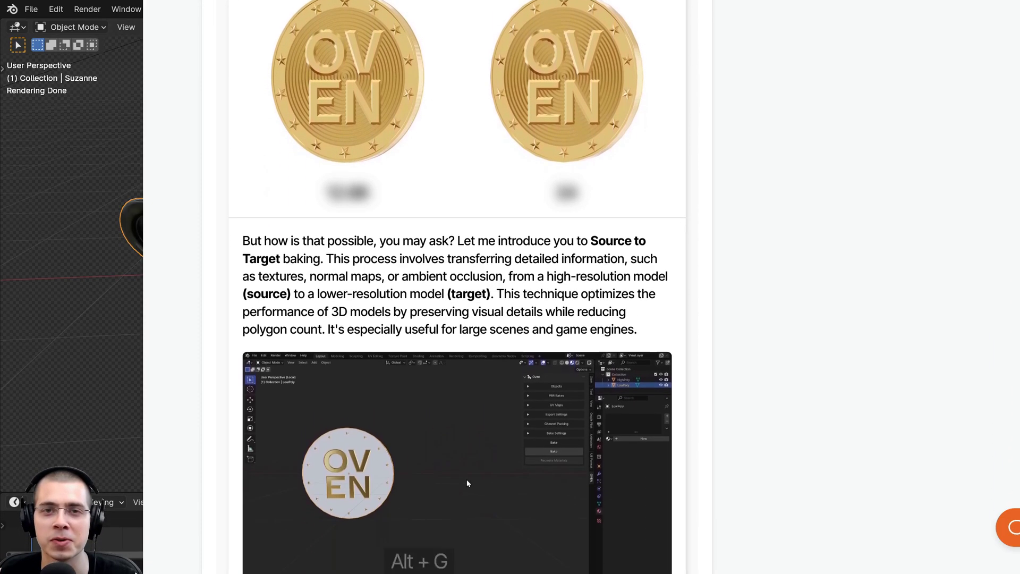
{"action": "scroll", "coordinate": [457, 287], "scroll_direction": "down", "scroll_amount": 3}
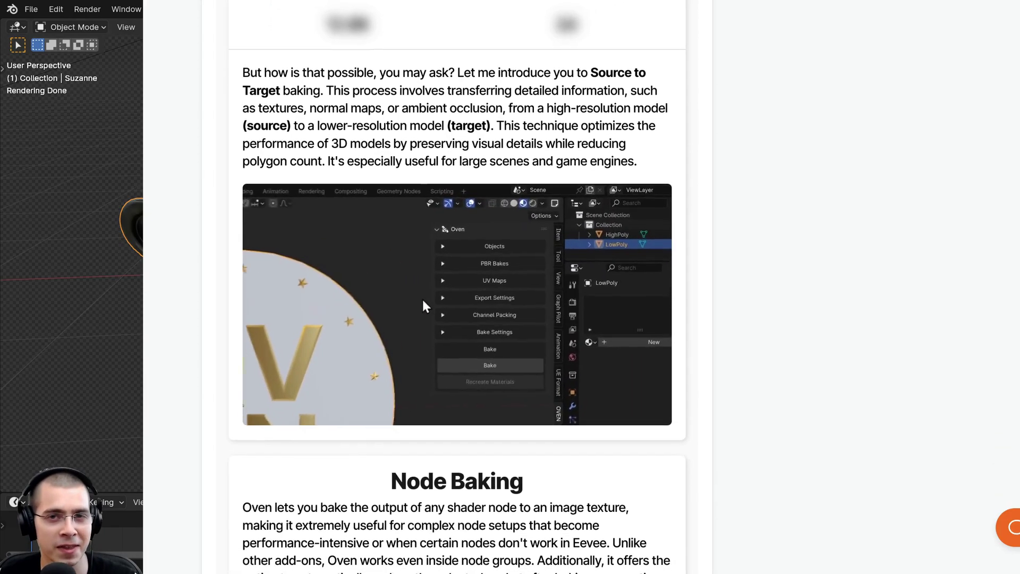
{"action": "scroll", "coordinate": [457, 287], "scroll_direction": "down", "scroll_amount": 3}
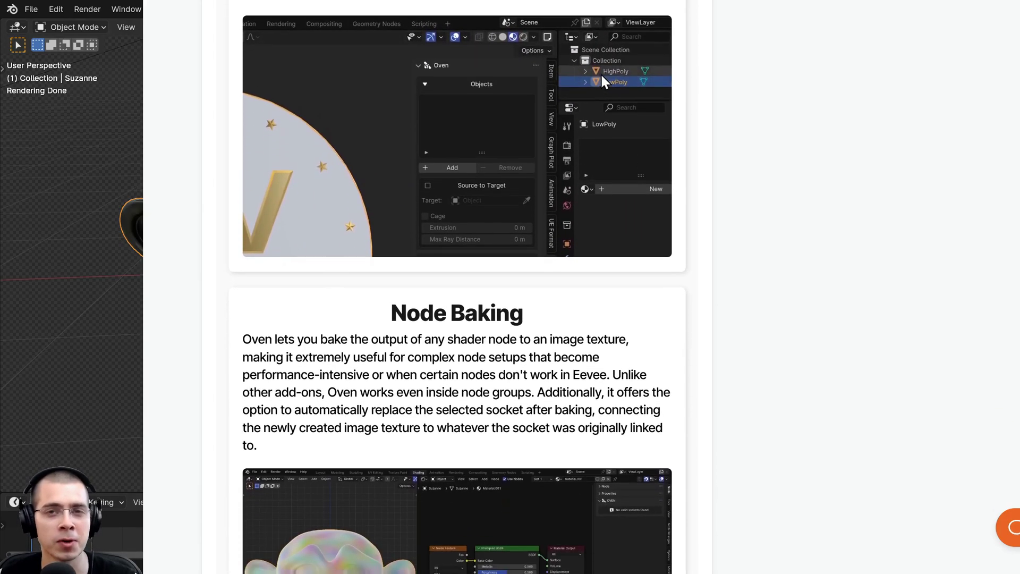
{"action": "scroll", "coordinate": [457, 287], "scroll_direction": "down", "scroll_amount": 3}
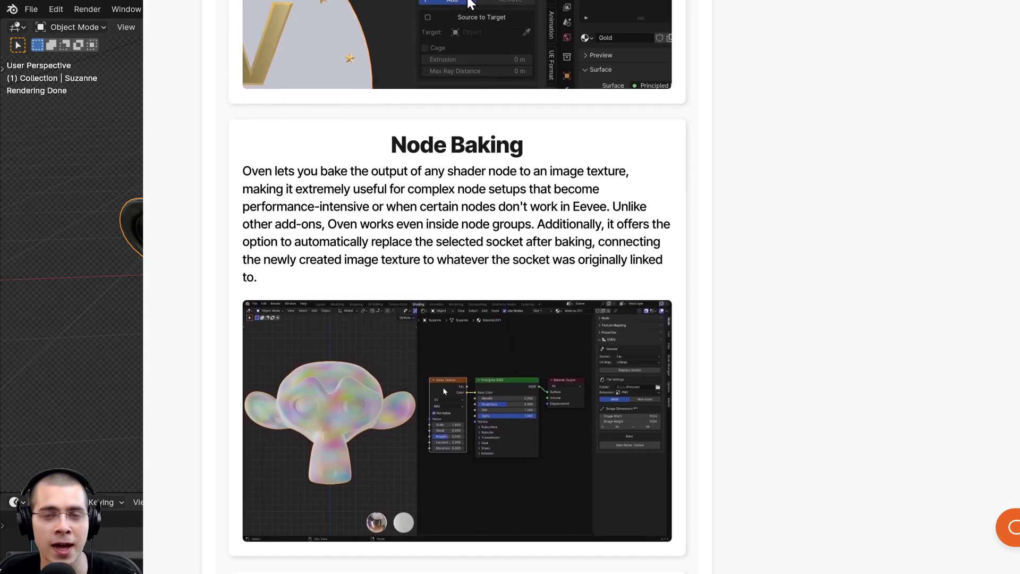
{"action": "scroll", "coordinate": [457, 287], "scroll_direction": "down", "scroll_amount": 3}
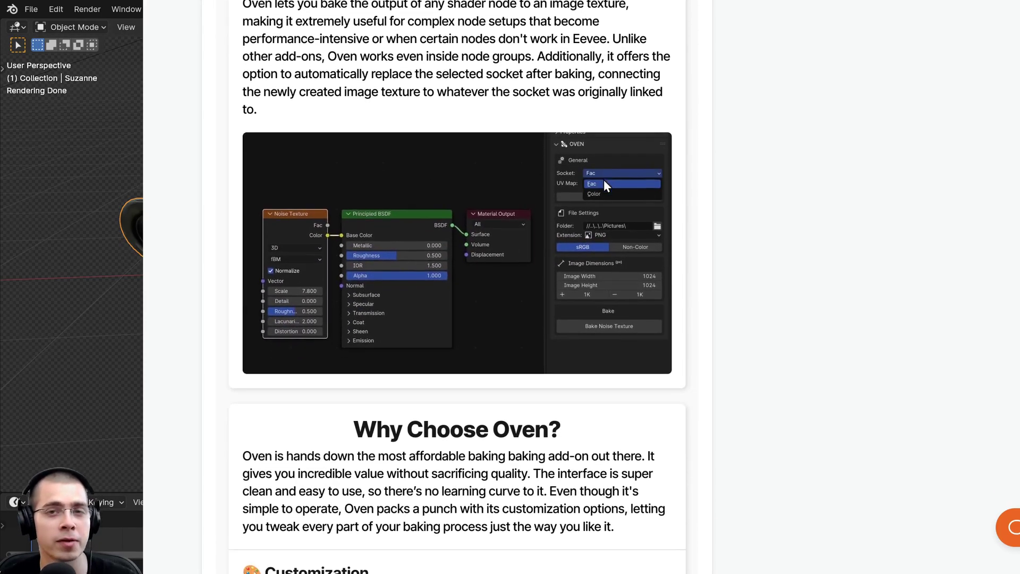
{"action": "scroll", "coordinate": [614, 78], "scroll_direction": "down", "scroll_amount": 3}
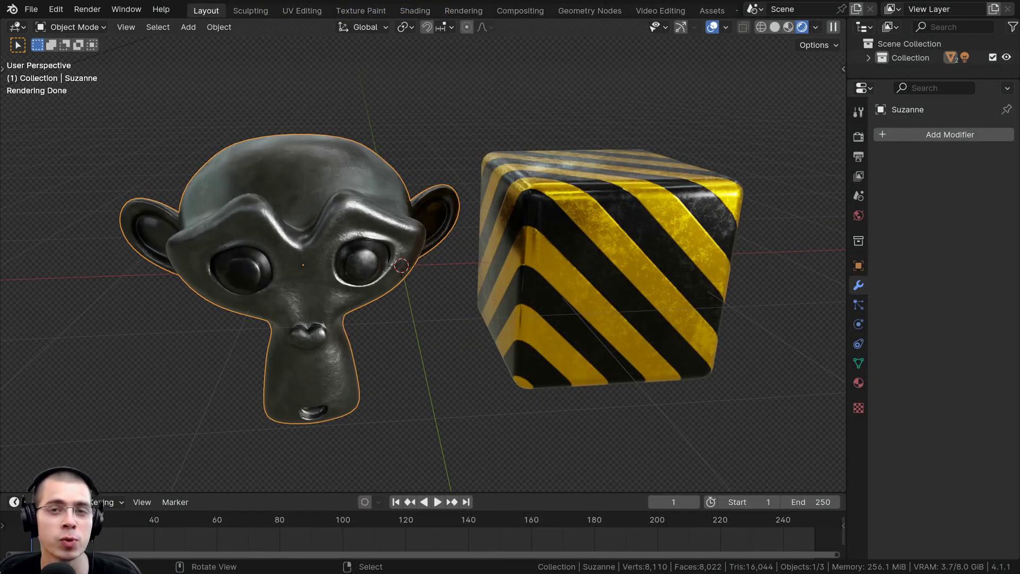
Step: Look through the videos in the Texture Baking Blender Tutorials playlist on YouTube
{"action": "middle_click_drag", "start_coordinate": [423, 283], "coordinate": [420, 284]}
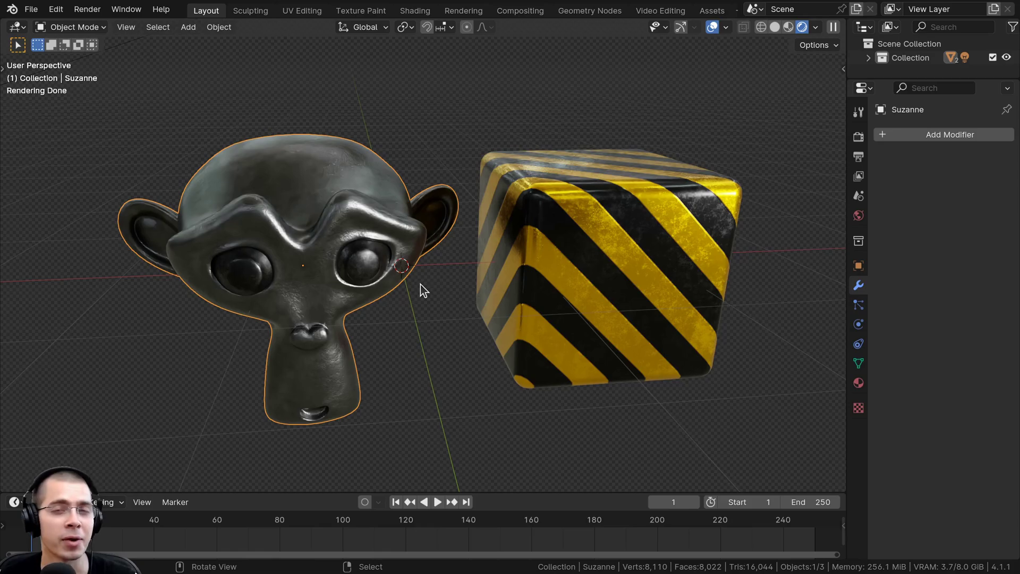
{"action": "scroll", "coordinate": [745, 308], "scroll_direction": "down", "scroll_amount": 2}
{"action": "scroll", "coordinate": [744, 309], "scroll_direction": "down", "scroll_amount": 2}
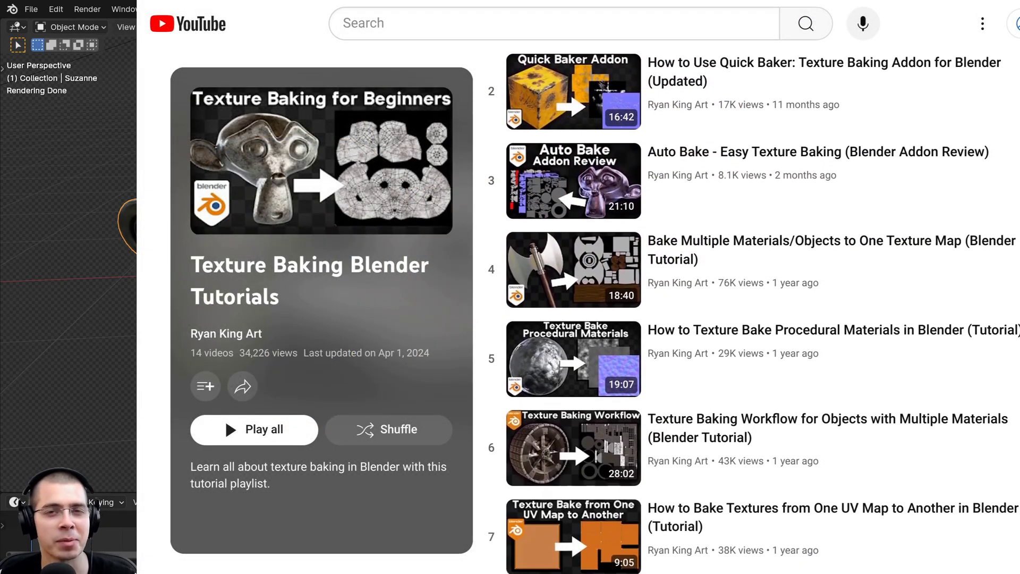
{"action": "scroll", "coordinate": [745, 319], "scroll_direction": "down", "scroll_amount": 3}
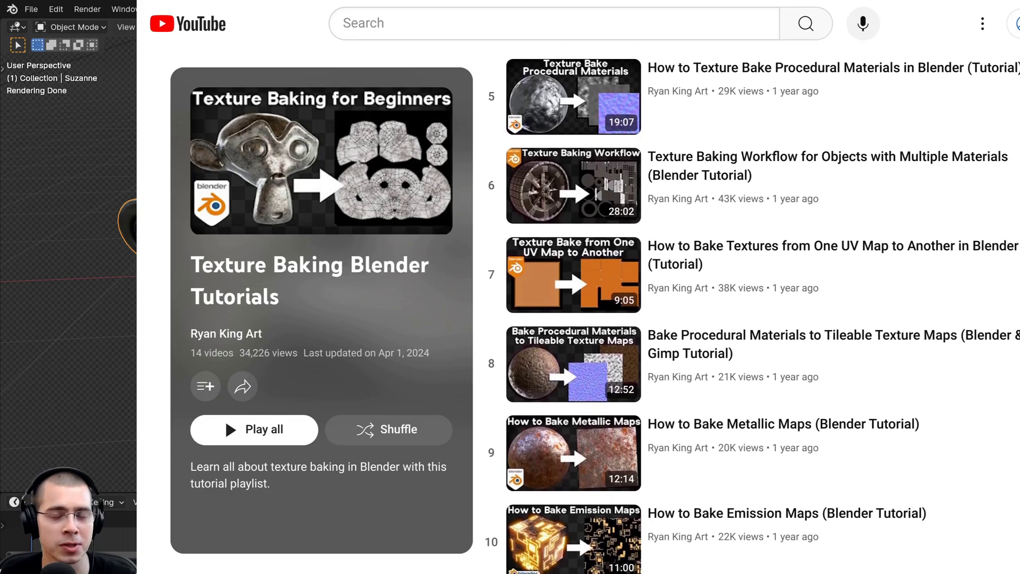
{"action": "scroll", "coordinate": [744, 318], "scroll_direction": "down", "scroll_amount": 3}
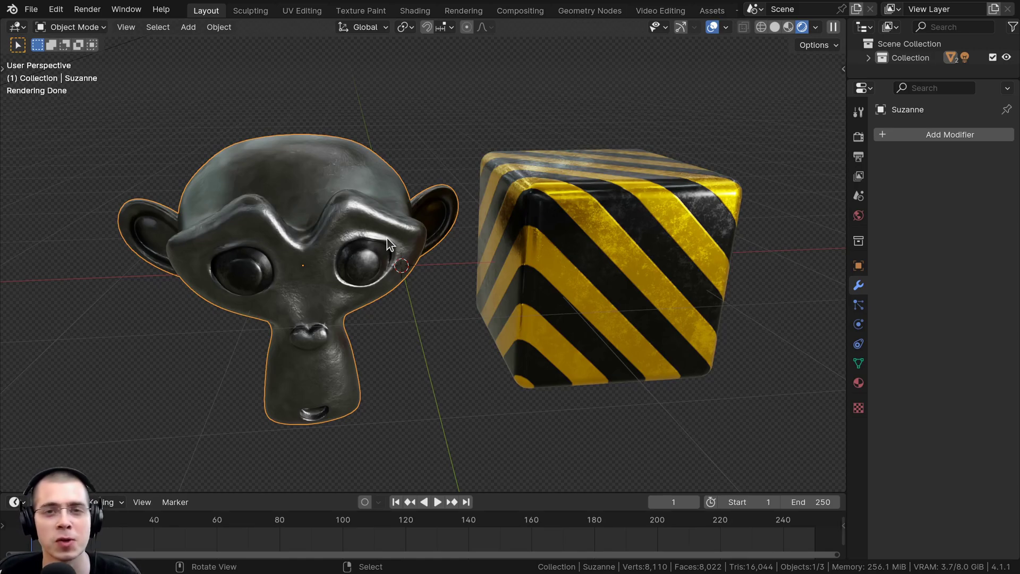
Step: Switch to Blender and install the add-on from OvenV2.zip through the preferences
{"action": "middle_click_drag", "start_coordinate": [387, 239], "coordinate": [541, 197]}
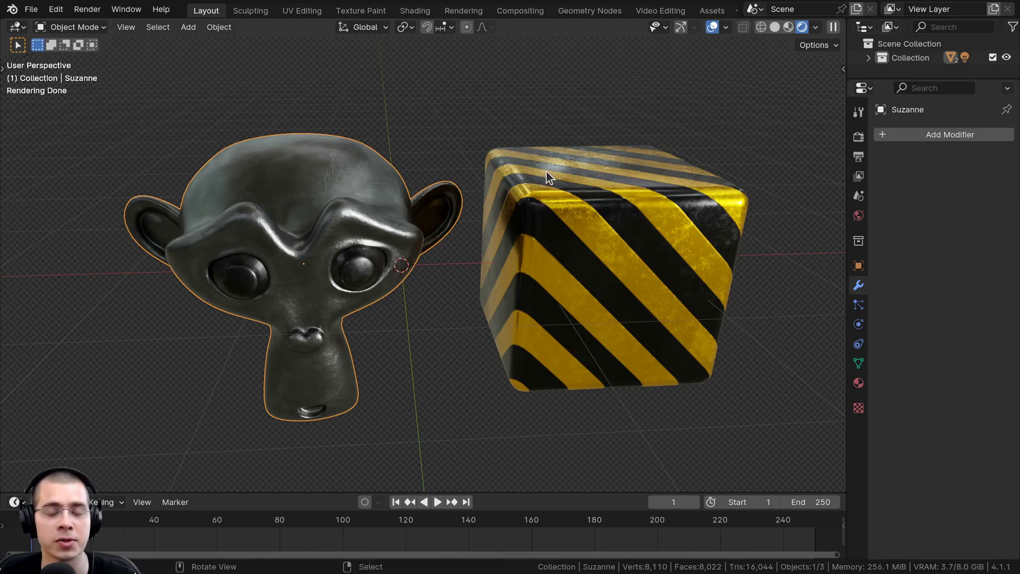
{"action": "left_click", "coordinate": [57, 10]}
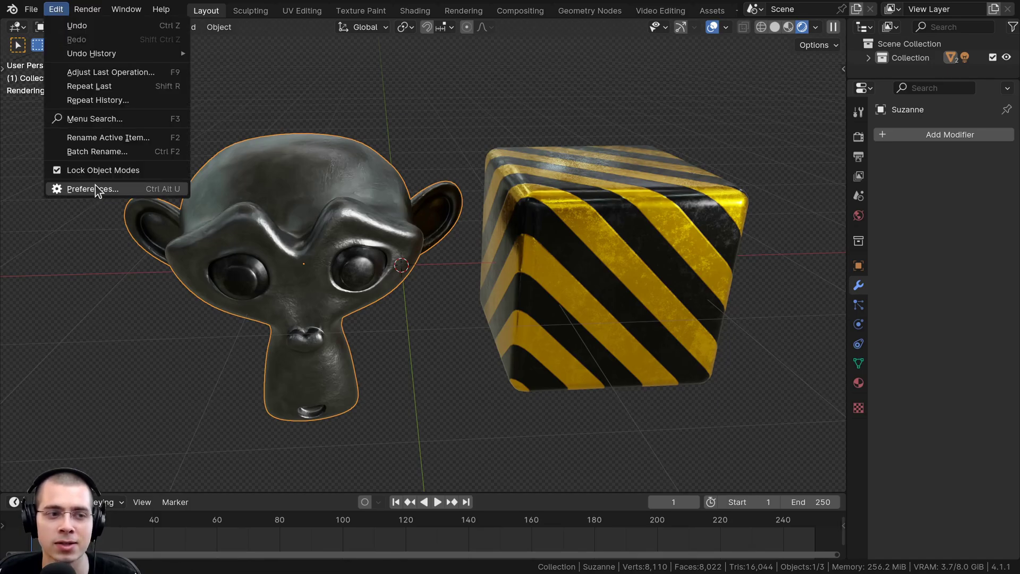
{"action": "left_click", "coordinate": [92, 190]}
{"action": "left_click_drag", "start_coordinate": [289, 21], "coordinate": [440, 87]}
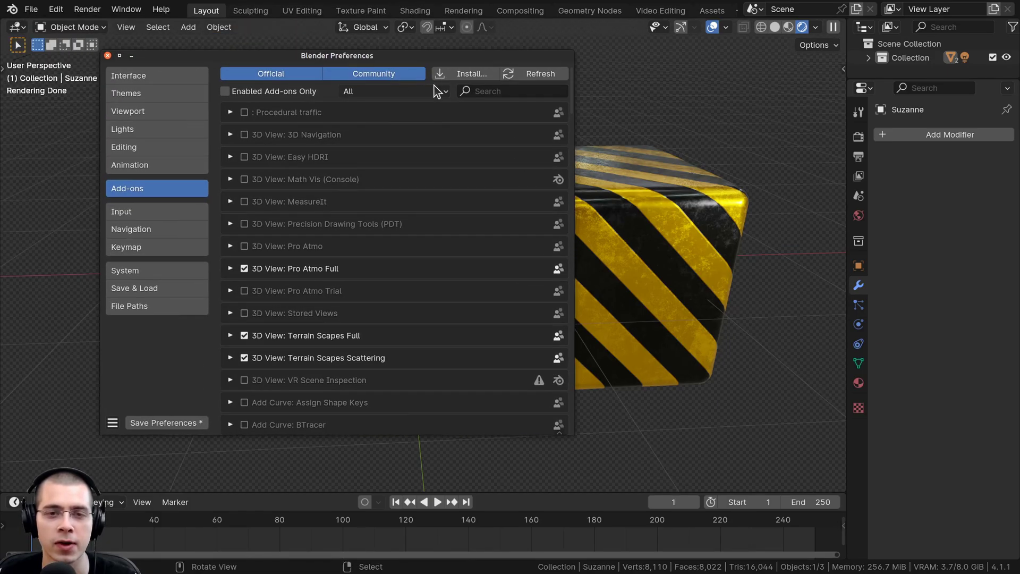
{"action": "left_click", "coordinate": [471, 78]}
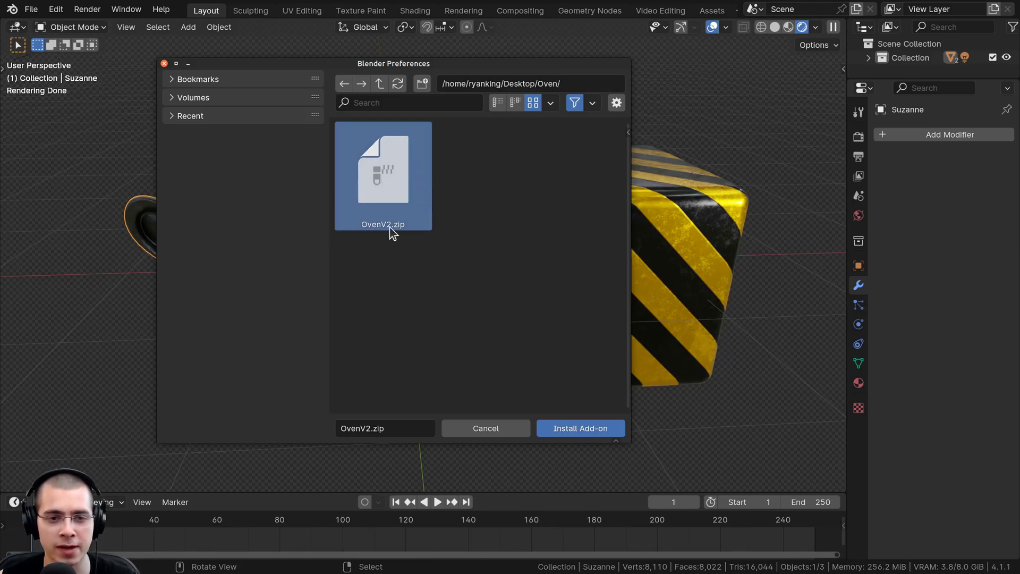
{"action": "left_click", "coordinate": [574, 429]}
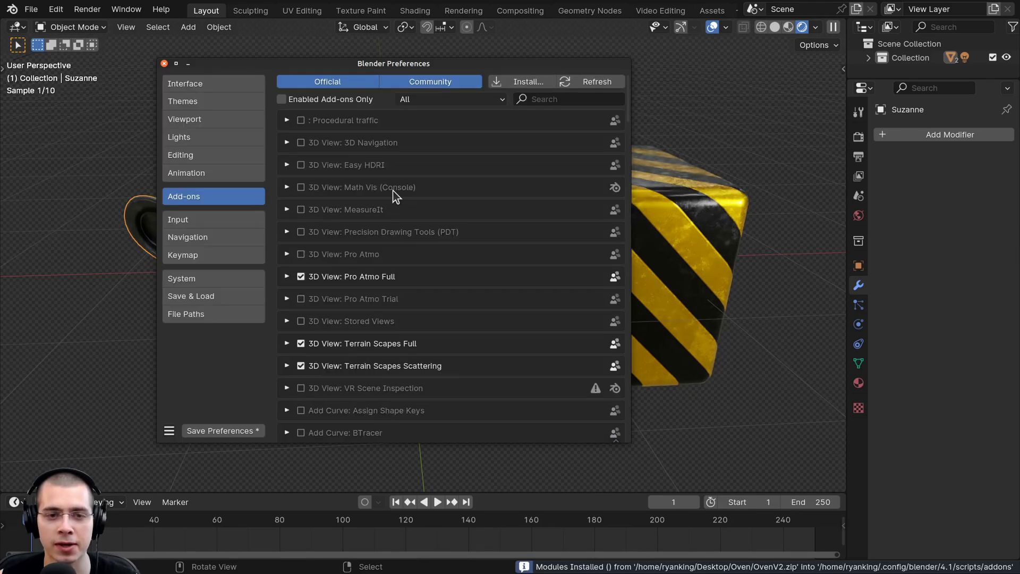
Step: Search the add-ons for "oven", review the OVEN add-on's details and preferences, and close the preferences
{"action": "left_click", "coordinate": [547, 101]}
{"action": "type", "text": "oven"}
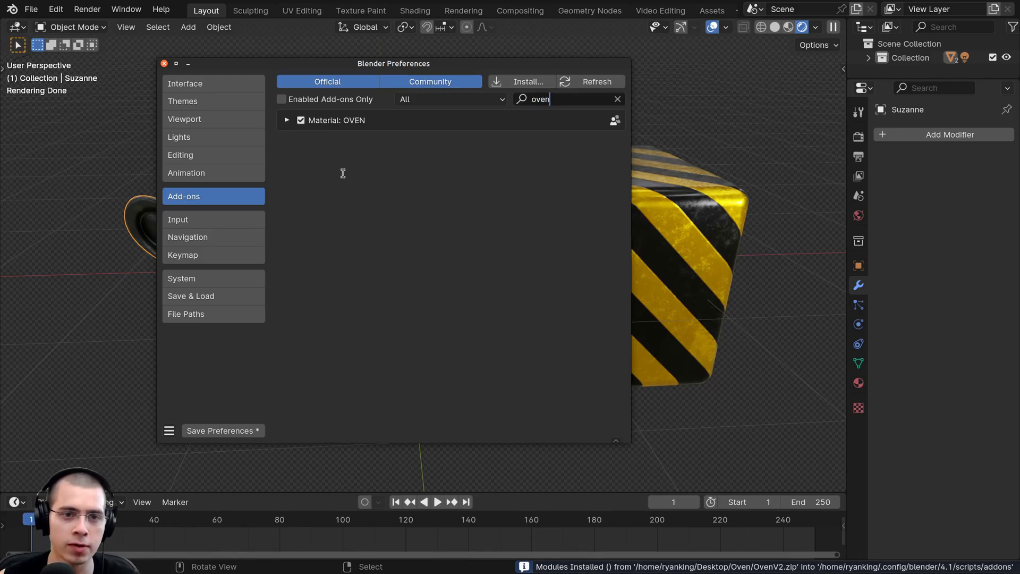
{"action": "left_click", "coordinate": [287, 170]}
{"action": "left_click", "coordinate": [367, 121]}
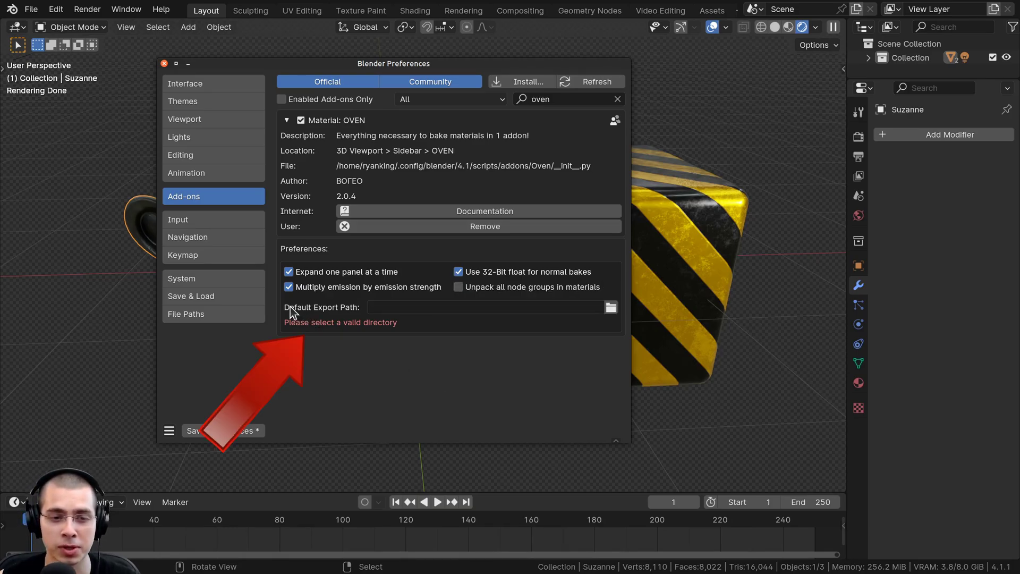
{"action": "left_click", "coordinate": [600, 308]}
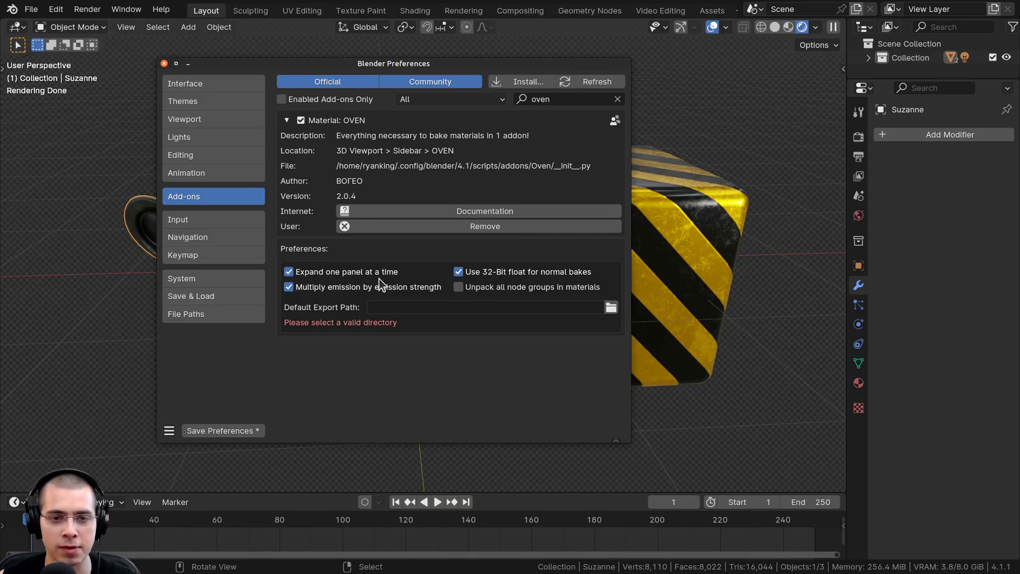
{"action": "left_click", "coordinate": [164, 63]}
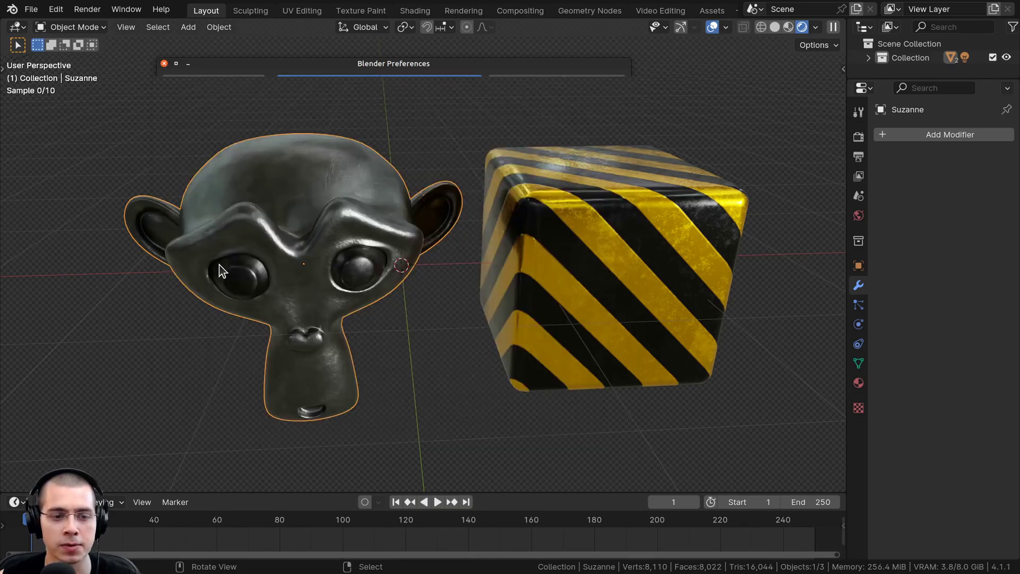
Step: Show Suzanne's material properties and widen the properties editor
{"action": "middle_click_drag", "start_coordinate": [454, 256], "coordinate": [383, 171]}
{"action": "left_click", "coordinate": [859, 382]}
{"action": "left_click_drag", "start_coordinate": [847, 372], "coordinate": [772, 371]}
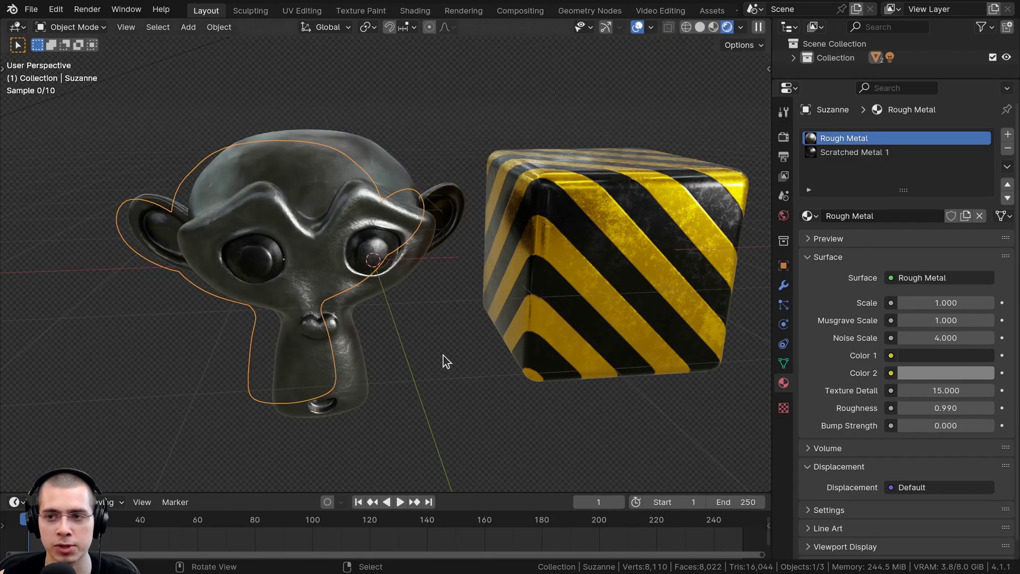
Step: Examine Suzanne up close along with its Rough Metal and Scratched Metal 1 materials
{"action": "middle_click_drag", "start_coordinate": [443, 356], "coordinate": [440, 368]}
{"action": "key", "text": "g"}
{"action": "right_click", "coordinate": [340, 240]}
{"action": "middle_click_drag", "start_coordinate": [343, 241], "coordinate": [370, 253]}
{"action": "scroll", "coordinate": [370, 253], "scroll_direction": "up", "scroll_amount": 1}
{"action": "scroll", "coordinate": [371, 258], "scroll_direction": "up", "scroll_amount": 2}
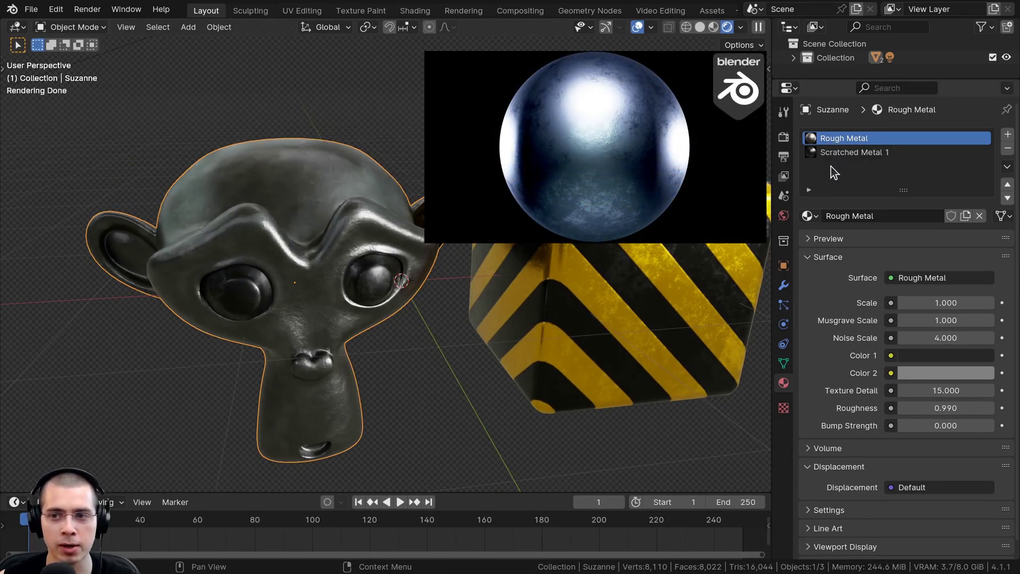
{"action": "left_click", "coordinate": [846, 152]}
{"action": "key", "text": "r"}
{"action": "scroll", "coordinate": [386, 299], "scroll_direction": "up", "scroll_amount": 1}
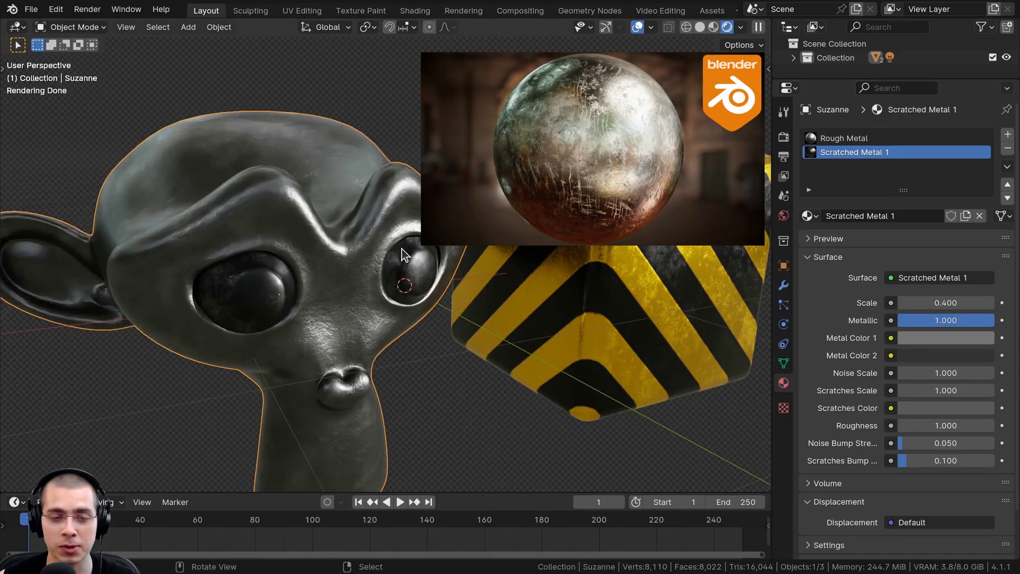
{"action": "scroll", "coordinate": [372, 220], "scroll_direction": "down", "scroll_amount": 1}
{"action": "middle_click_drag", "start_coordinate": [400, 404], "coordinate": [375, 407]}
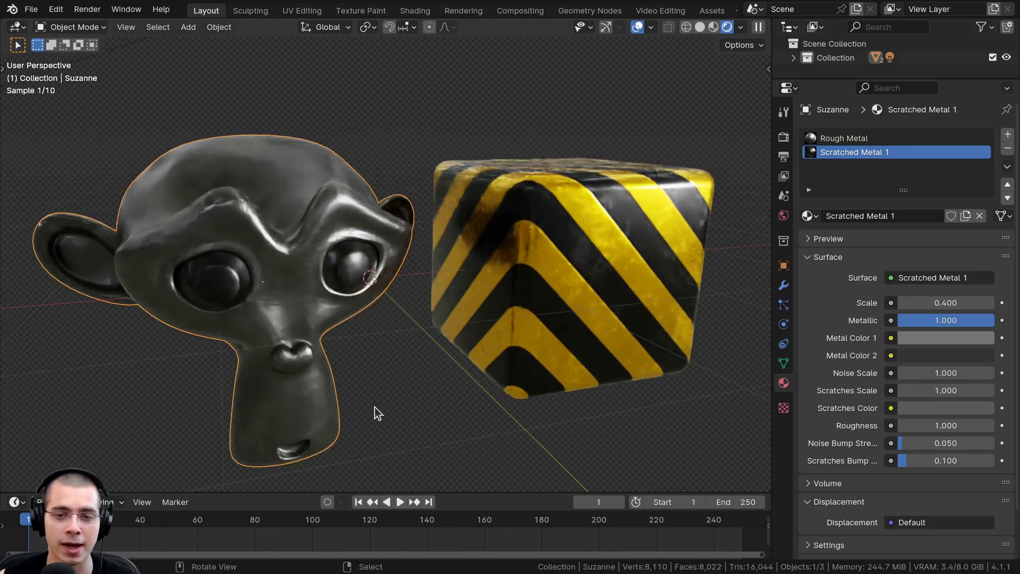
Step: Select the striped cube and examine its Caution Stripes material
{"action": "middle_click_drag", "start_coordinate": [442, 358], "coordinate": [506, 255]}
{"action": "left_click", "coordinate": [512, 231]}
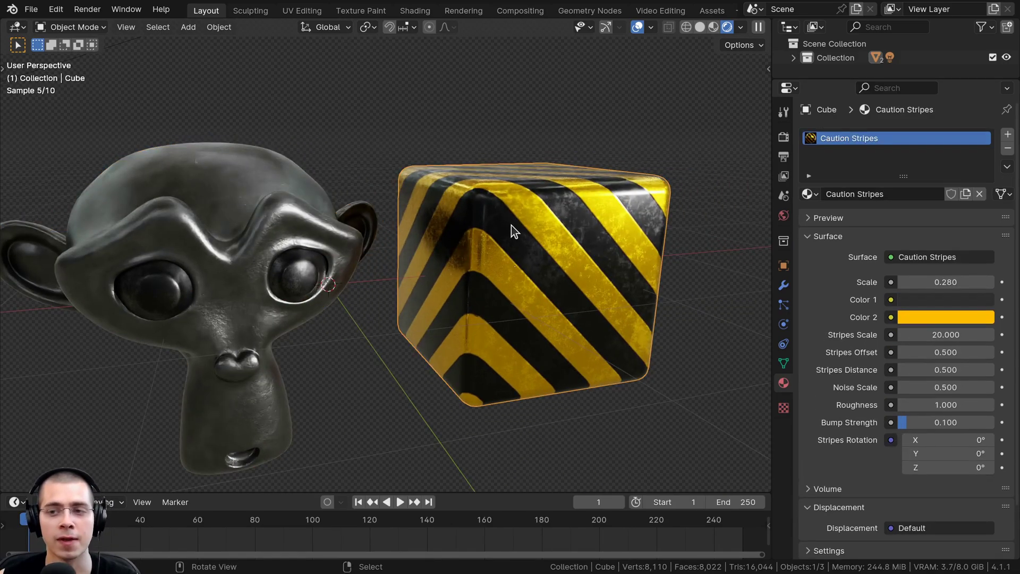
{"action": "middle_click_drag", "start_coordinate": [607, 203], "coordinate": [419, 274]}
{"action": "scroll", "coordinate": [425, 274], "scroll_direction": "down", "scroll_amount": 1}
{"action": "middle_click_drag", "start_coordinate": [423, 314], "coordinate": [458, 306]}
{"action": "scroll", "coordinate": [458, 305], "scroll_direction": "up", "scroll_amount": 1}
Step: Select only Suzanne, frame it in the view and check both of its material slots, ending on Scratched Metal 1
{"action": "left_click", "coordinate": [367, 236], "text": "shift"}
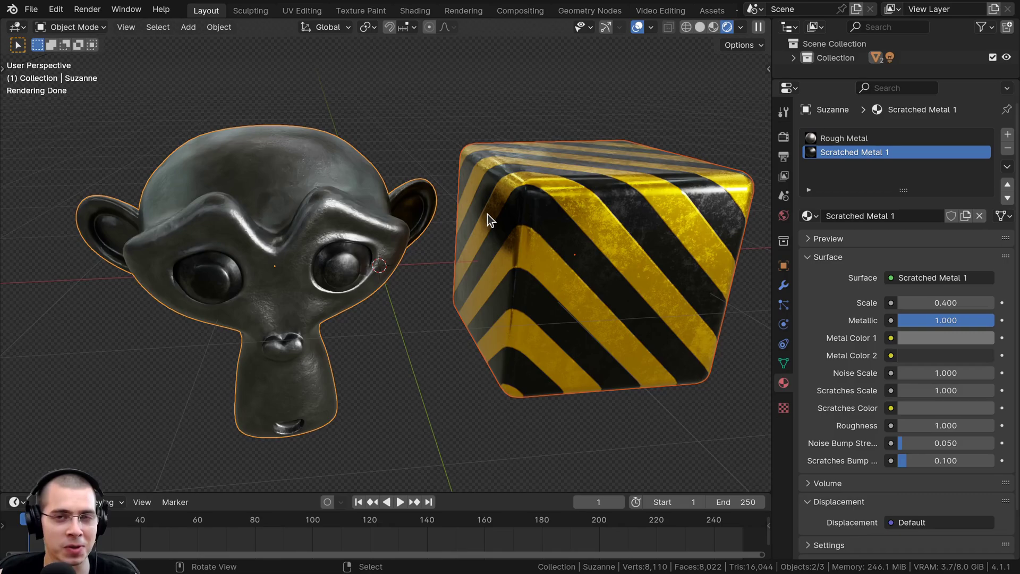
{"action": "left_click", "coordinate": [488, 210], "text": "shift"}
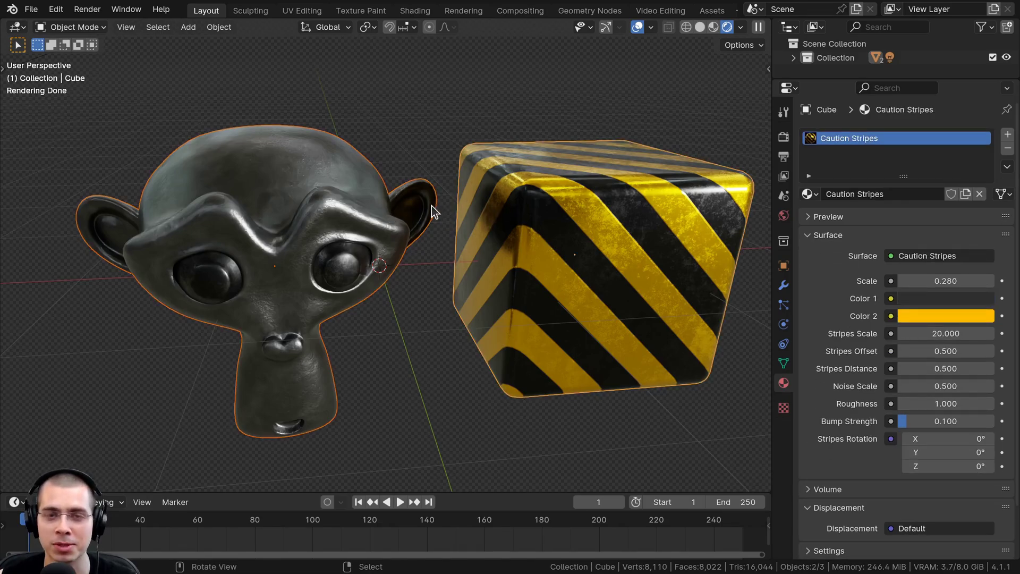
{"action": "left_click", "coordinate": [414, 205]}
{"action": "key", "text": "KP_Decimal"}
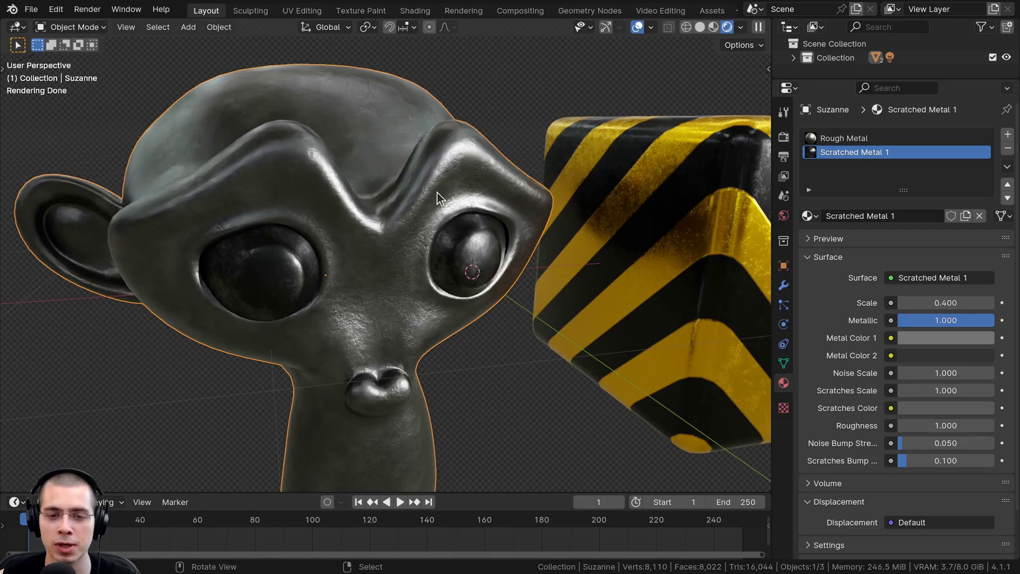
{"action": "left_click", "coordinate": [851, 138]}
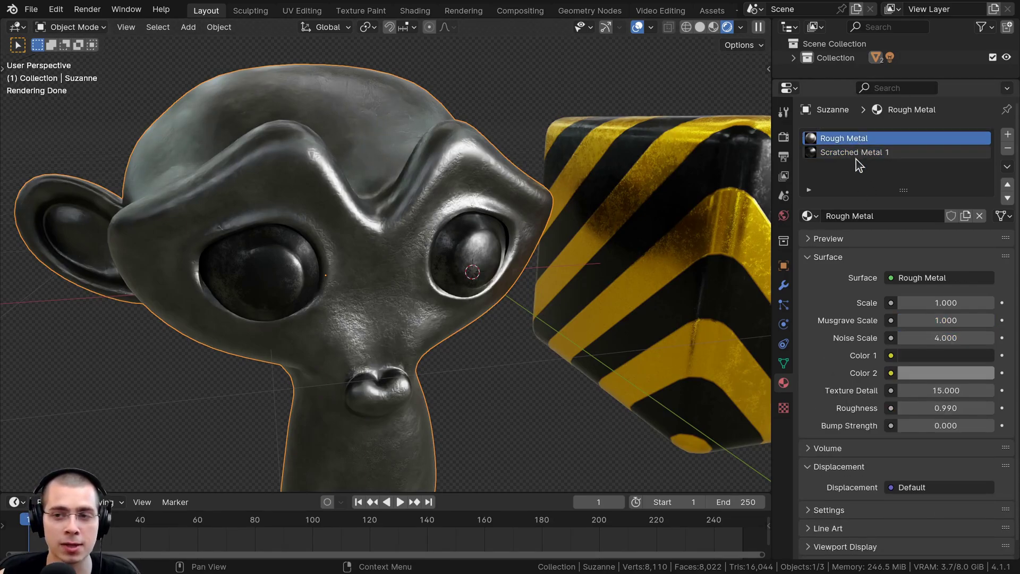
{"action": "left_click", "coordinate": [853, 153]}
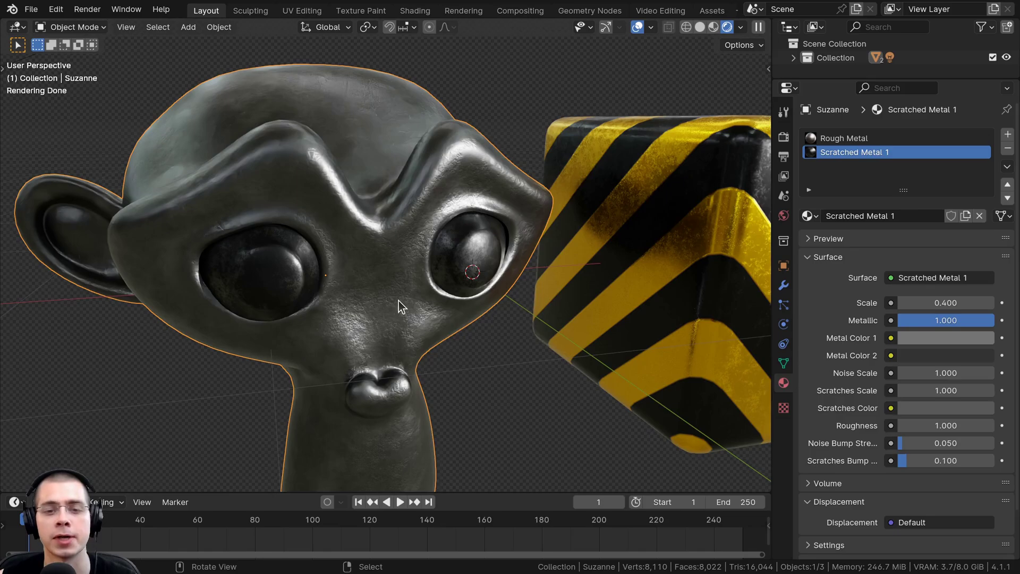
Step: Display the Oven add-on's baking options in the 3D viewport sidebar
{"action": "scroll", "coordinate": [397, 302], "scroll_direction": "down", "scroll_amount": 1}
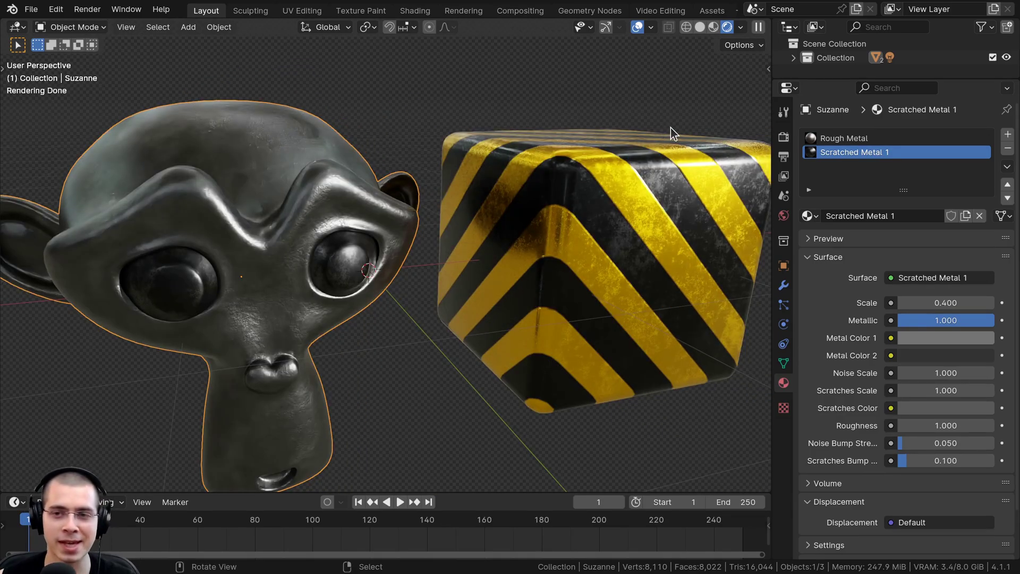
{"action": "key", "text": "n"}
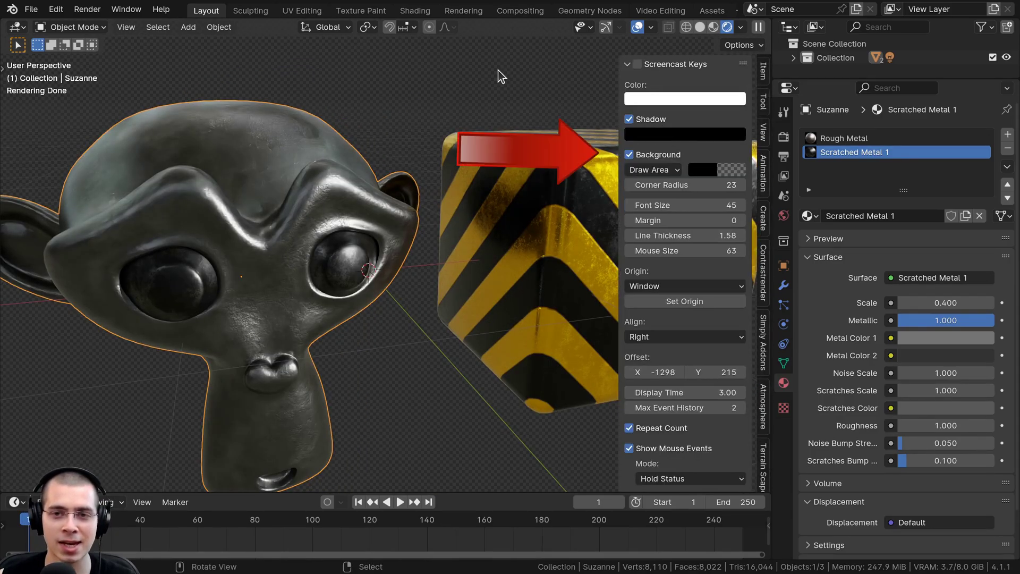
{"action": "scroll", "coordinate": [764, 190], "scroll_direction": "down", "scroll_amount": 6}
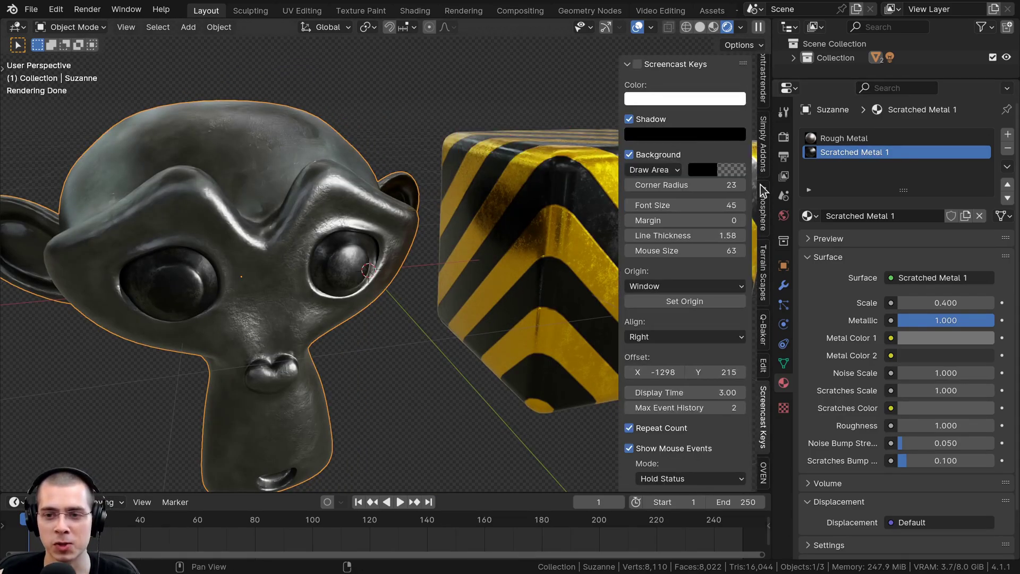
{"action": "left_click", "coordinate": [766, 473]}
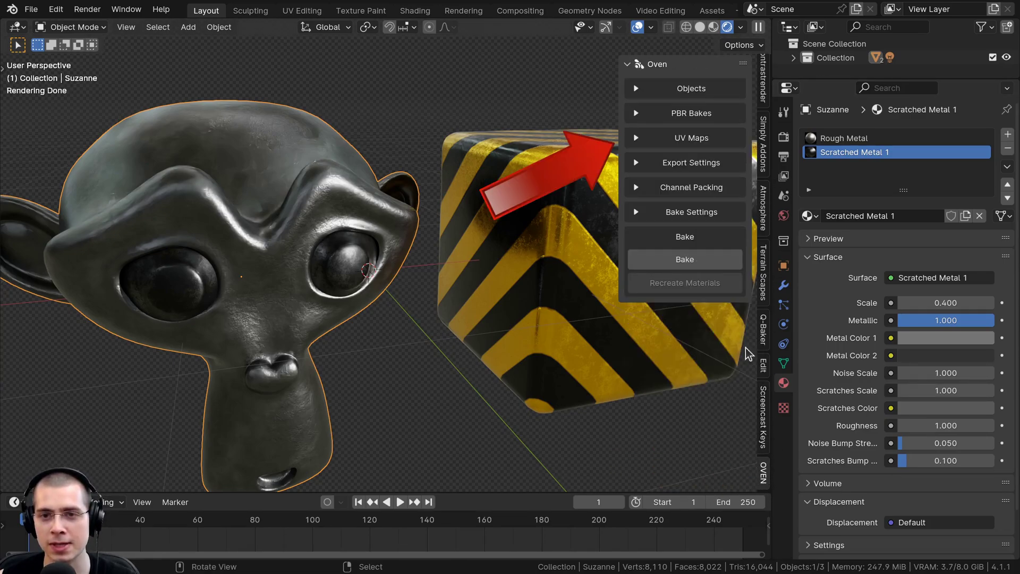
{"action": "key", "text": "n"}
{"action": "key", "text": "n"}
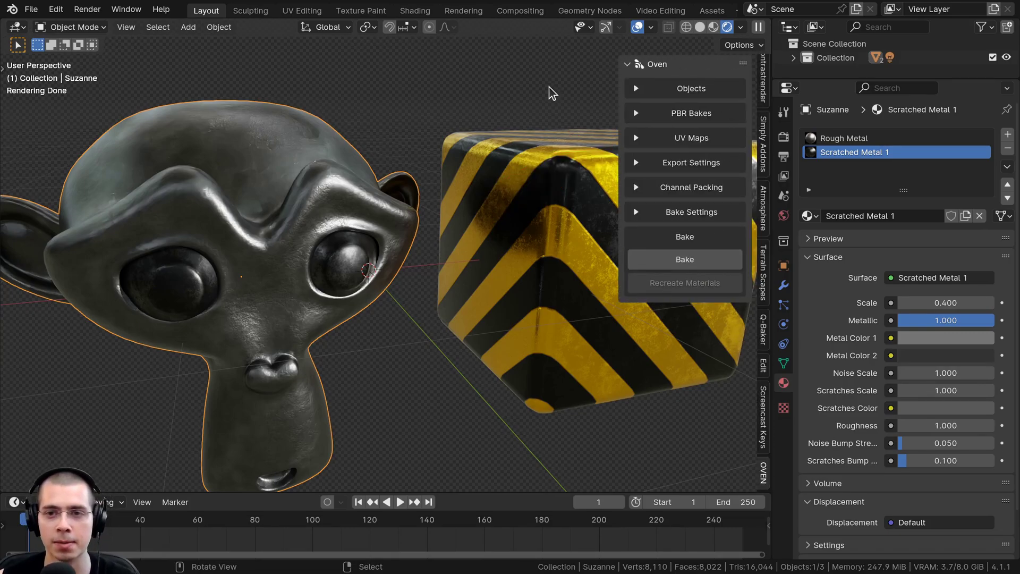
Step: Switch to the UV Editing workspace and show Suzanne's complete UV layout by selecting its whole mesh in Edit Mode
{"action": "middle_click_drag", "start_coordinate": [510, 160], "coordinate": [411, 205]}
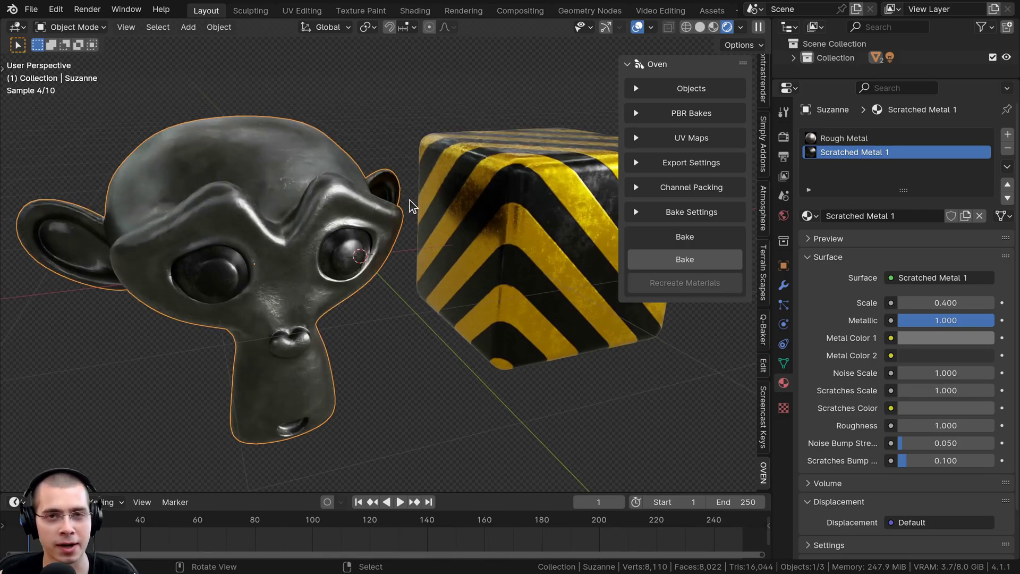
{"action": "left_click", "coordinate": [429, 184]}
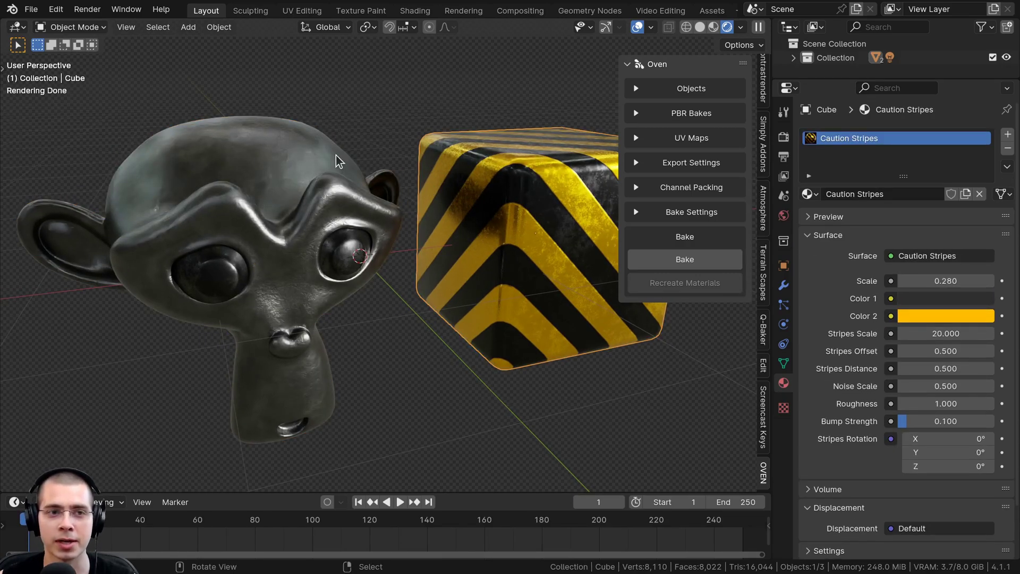
{"action": "left_click", "coordinate": [296, 10]}
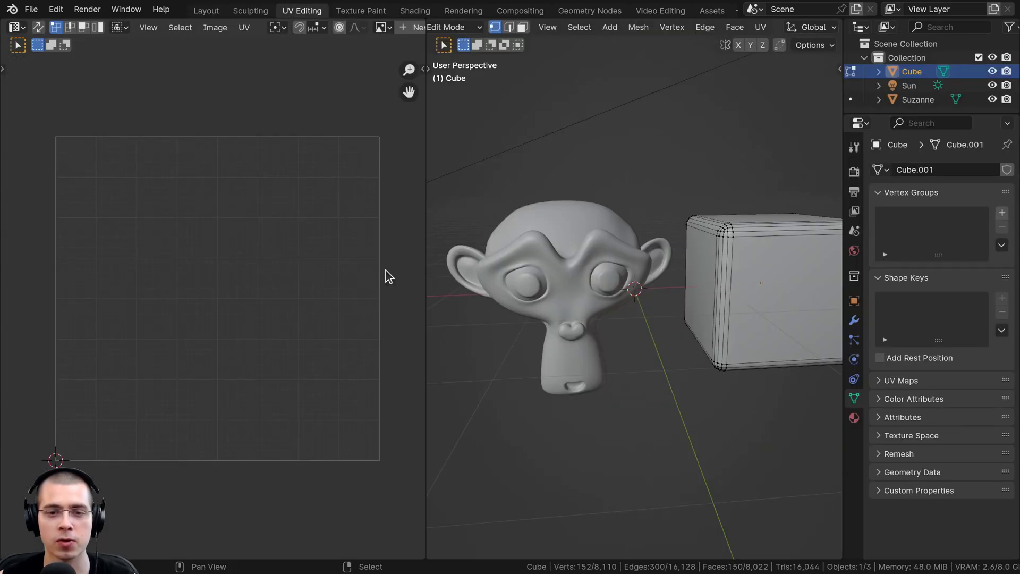
{"action": "key", "text": "Tab"}
{"action": "left_click", "coordinate": [547, 248]}
{"action": "key", "text": "Tab"}
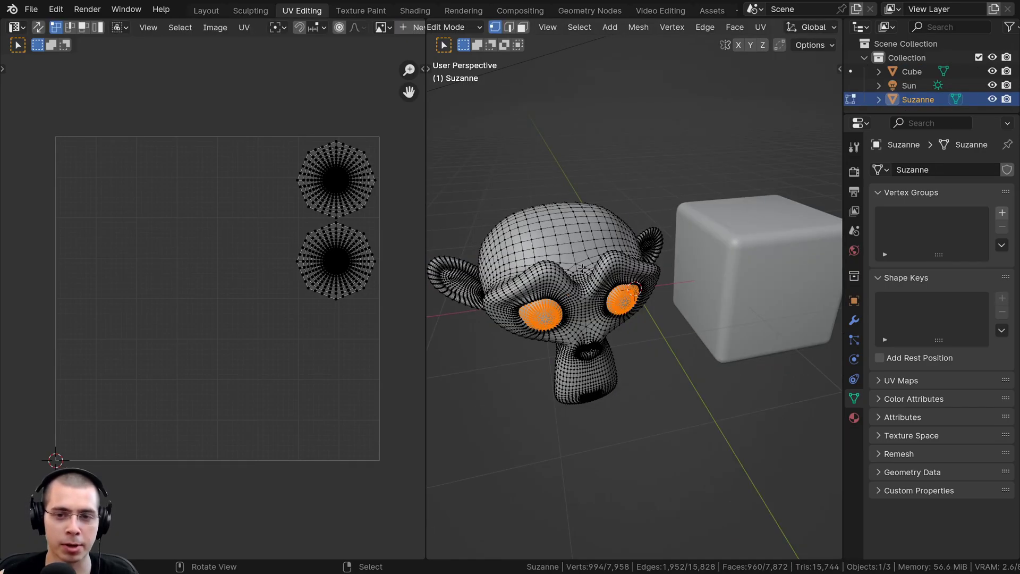
{"action": "key", "text": "alt+a"}
{"action": "key", "text": "a"}
Step: Examine Suzanne's UV islands in the UV editor, including the mesh detail around an eye opening
{"action": "scroll", "coordinate": [266, 244], "scroll_direction": "up", "scroll_amount": 6}
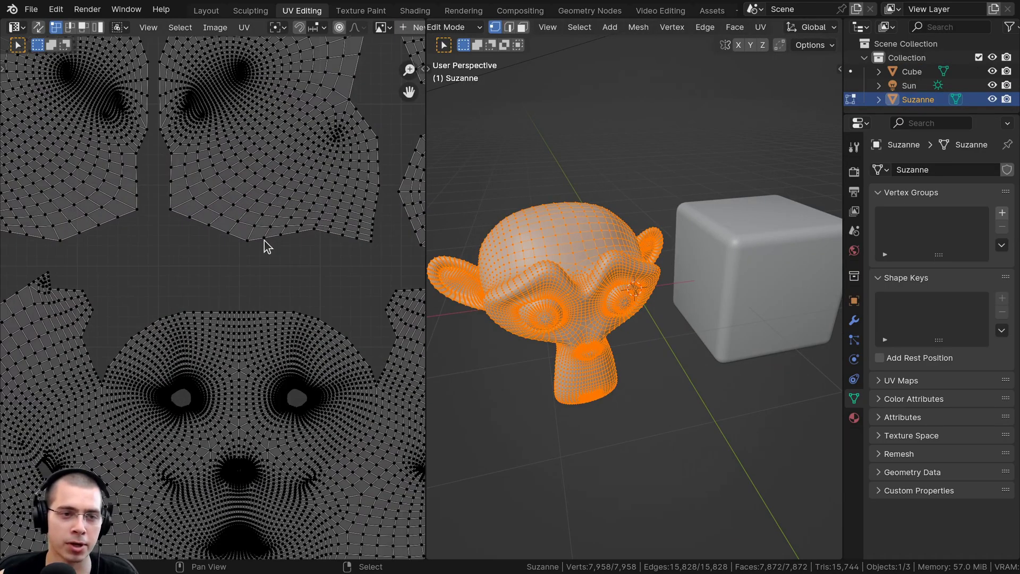
{"action": "scroll", "coordinate": [223, 298], "scroll_direction": "down", "scroll_amount": 4}
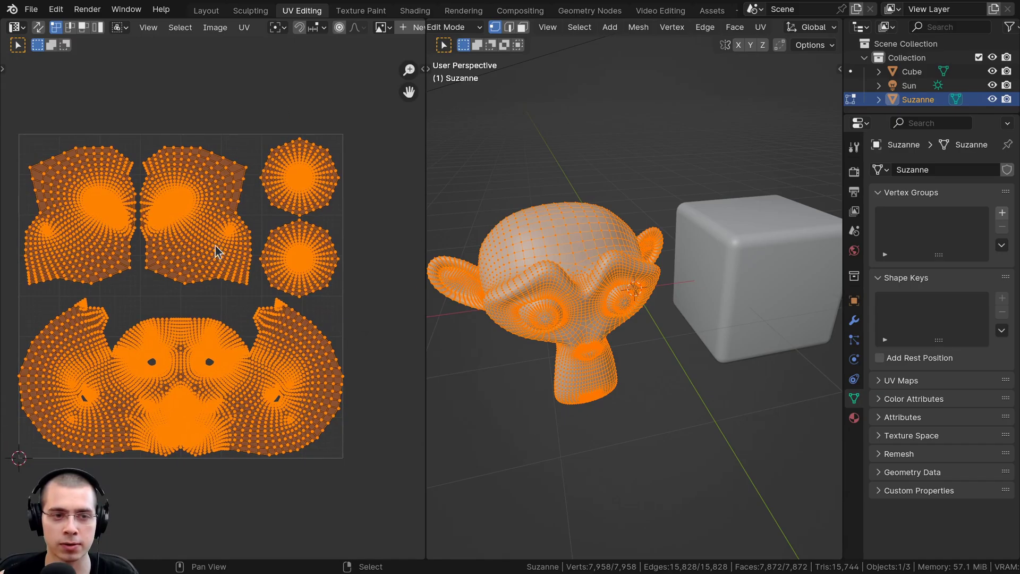
{"action": "middle_click_drag", "start_coordinate": [508, 320], "coordinate": [490, 318]}
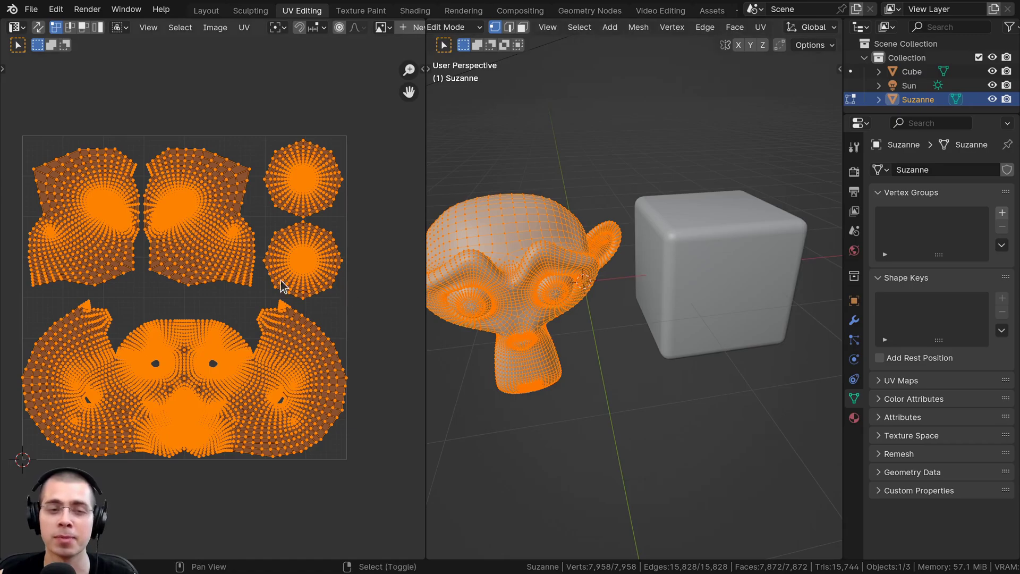
{"action": "scroll", "coordinate": [193, 148], "scroll_direction": "up", "scroll_amount": 3}
{"action": "scroll", "coordinate": [286, 250], "scroll_direction": "up", "scroll_amount": 6}
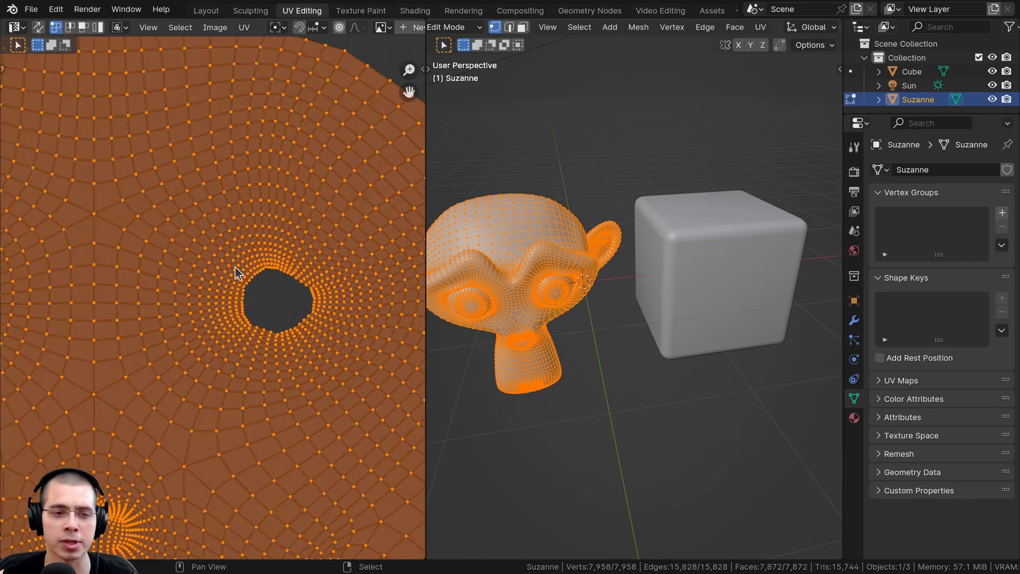
{"action": "scroll", "coordinate": [251, 273], "scroll_direction": "down", "scroll_amount": 7}
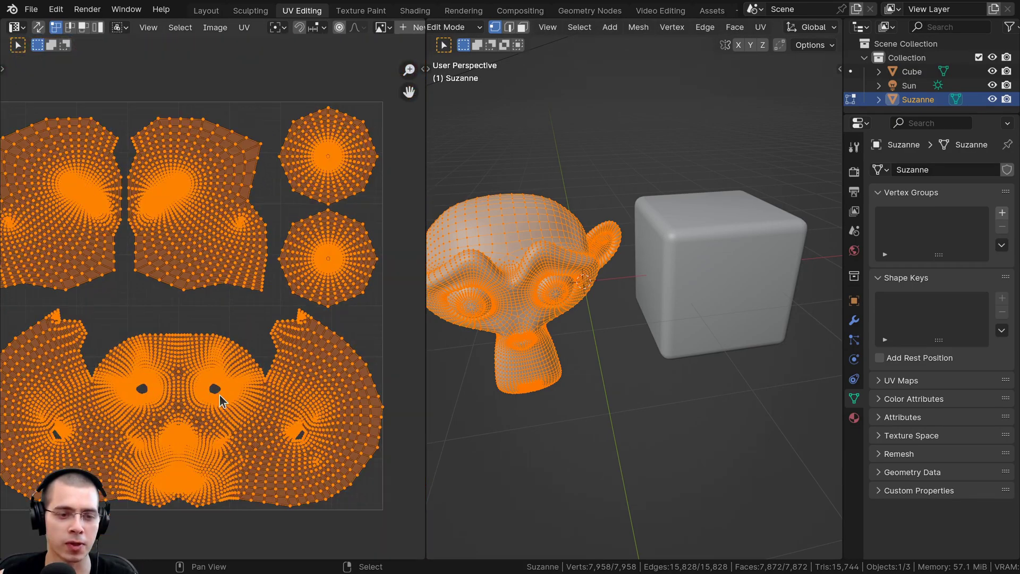
Step: Try moving Suzanne's face UV island up over the other islands, cancel the move and deselect everything
{"action": "key", "text": "l"}
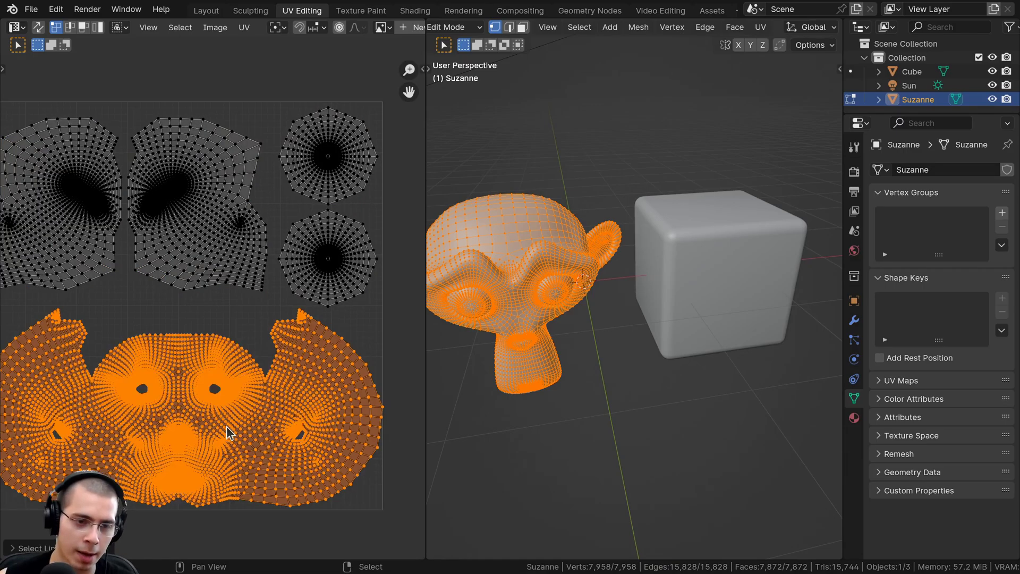
{"action": "key", "text": "g"}
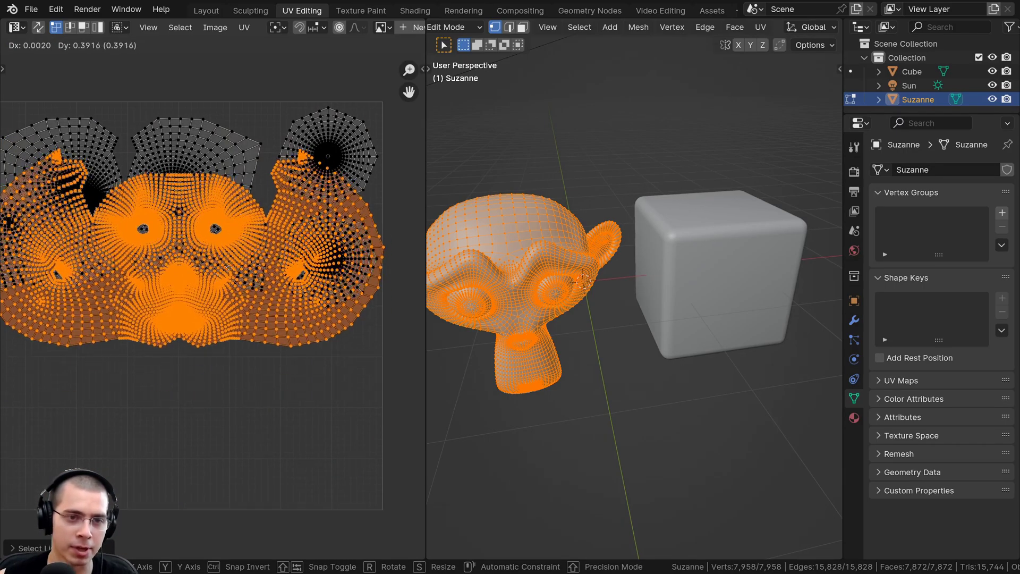
{"action": "right_click", "coordinate": [204, 276]}
{"action": "key", "text": "alt+a"}
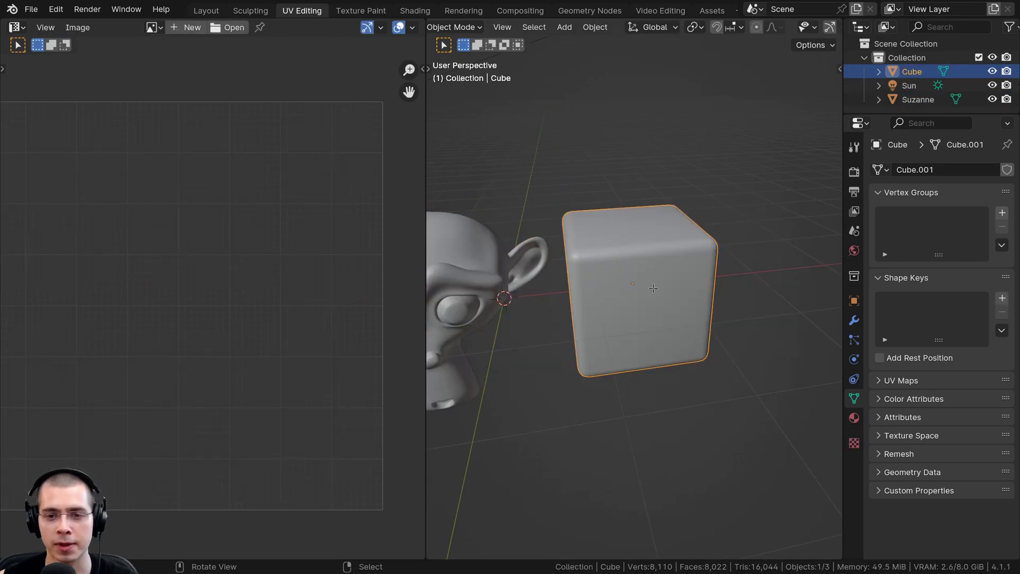
Step: Show the cube's complete UV layout in Edit Mode, inspect its islands and return to Object Mode
{"action": "key", "text": "Tab"}
{"action": "key", "text": "a"}
{"action": "scroll", "coordinate": [296, 456], "scroll_direction": "down", "scroll_amount": 2}
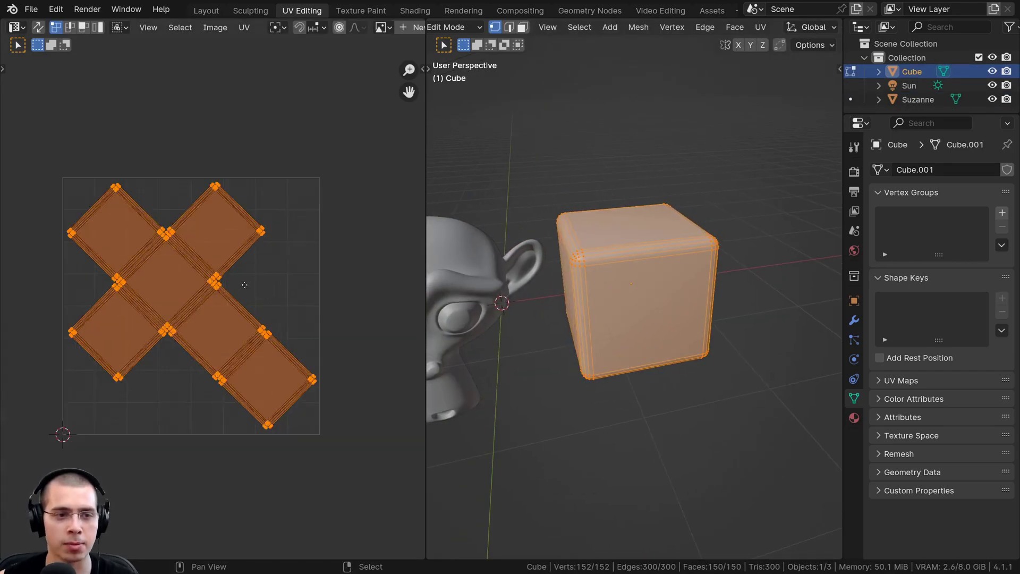
{"action": "scroll", "coordinate": [296, 456], "scroll_direction": "up", "scroll_amount": 4}
{"action": "scroll", "coordinate": [293, 275], "scroll_direction": "up", "scroll_amount": 2}
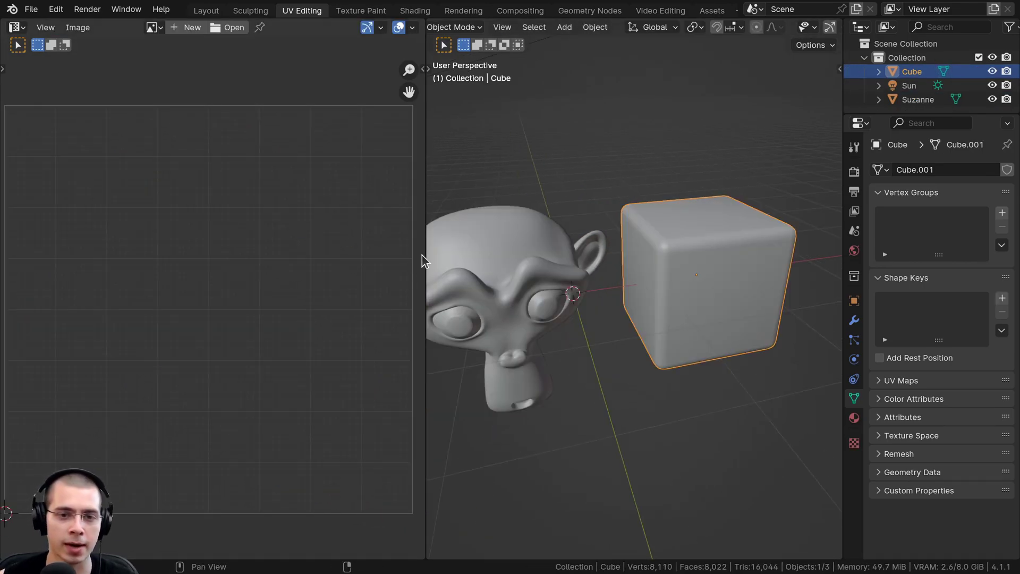
Step: Enlarge the 3D viewport against the UV editor and display the Oven add-on's options in its sidebar
{"action": "left_click_drag", "start_coordinate": [425, 261], "coordinate": [193, 260]}
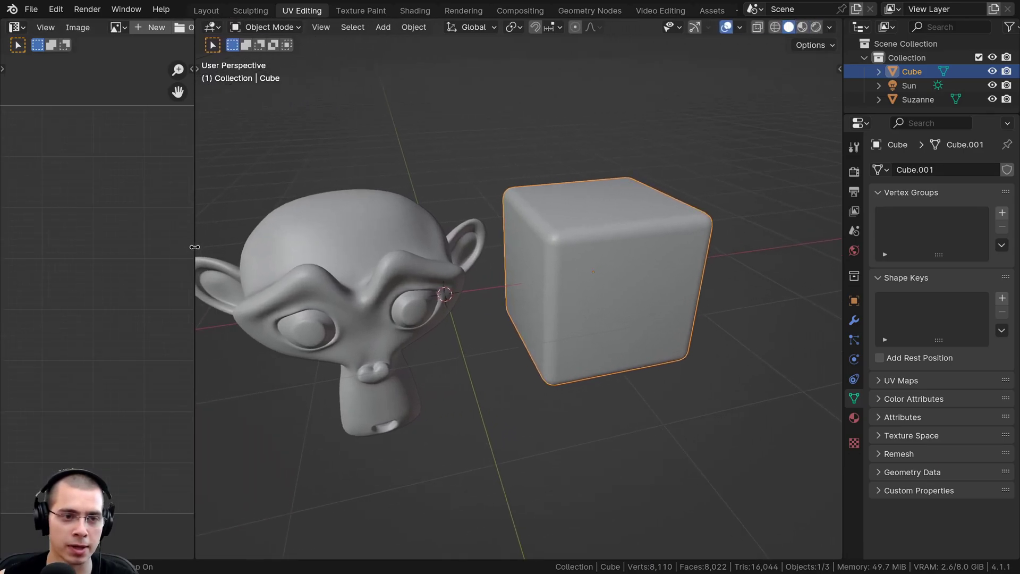
{"action": "key", "text": "n"}
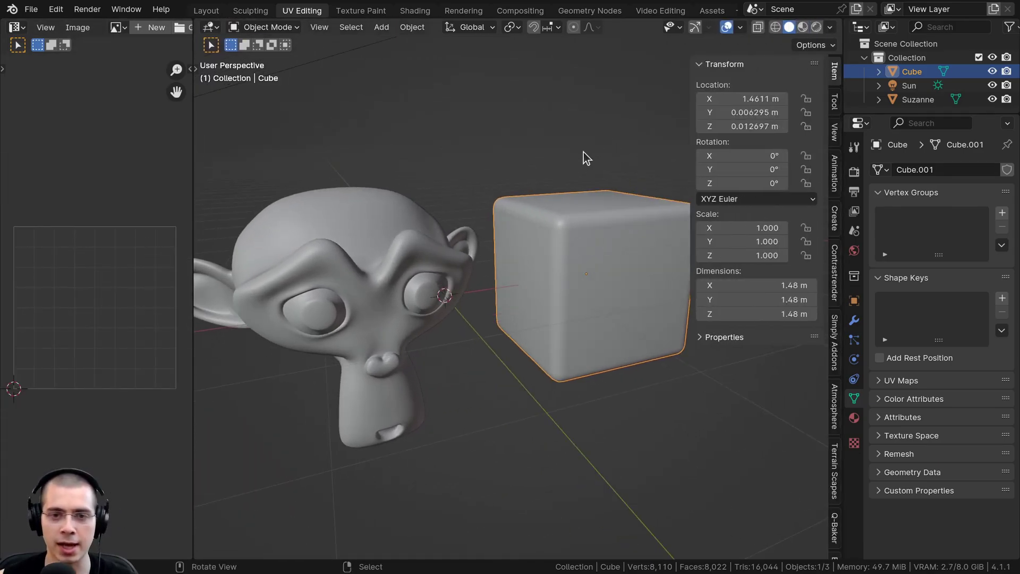
{"action": "middle_click_drag", "start_coordinate": [584, 153], "coordinate": [504, 158]}
{"action": "scroll", "coordinate": [836, 297], "scroll_direction": "down", "scroll_amount": 5}
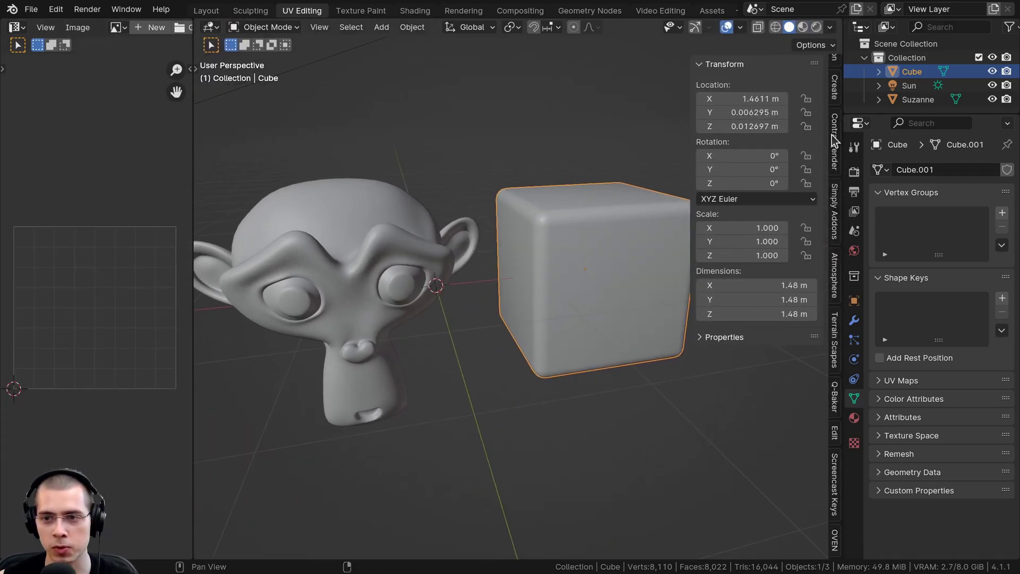
{"action": "left_click", "coordinate": [835, 543]}
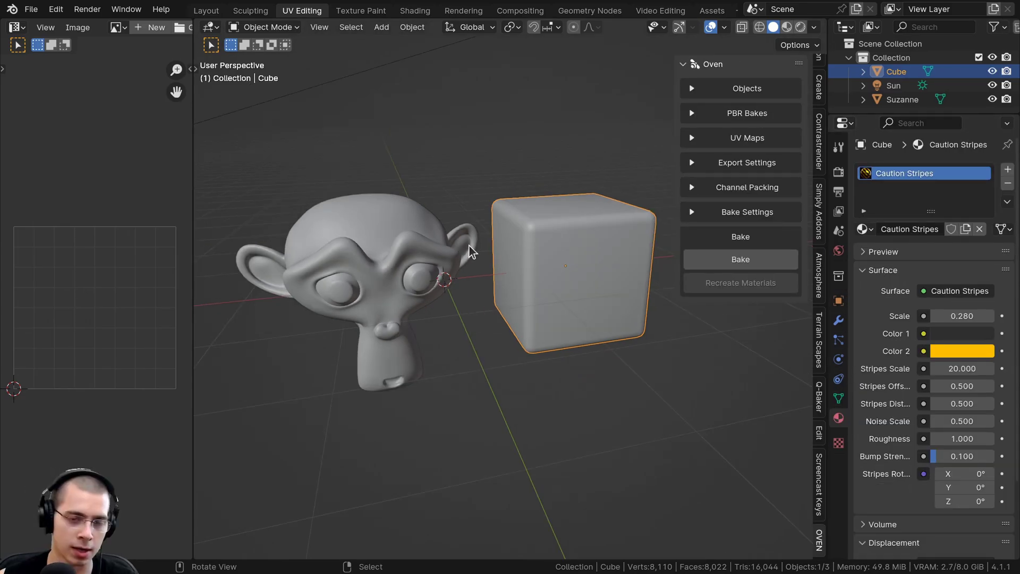
Step: Set the viewport shading to Rendered and show the scene's render engine settings
{"action": "key", "text": "z"}
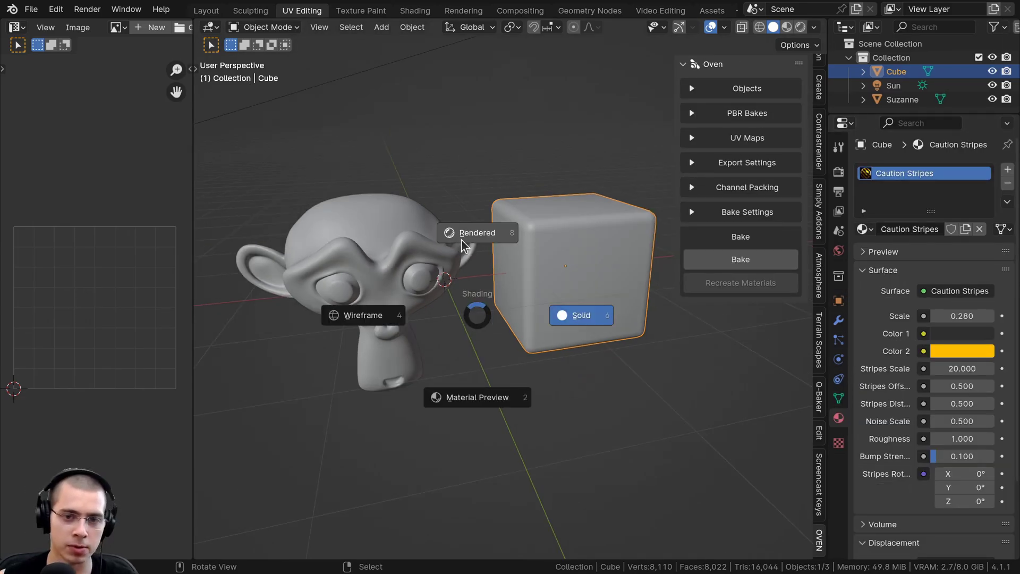
{"action": "left_click", "coordinate": [558, 314]}
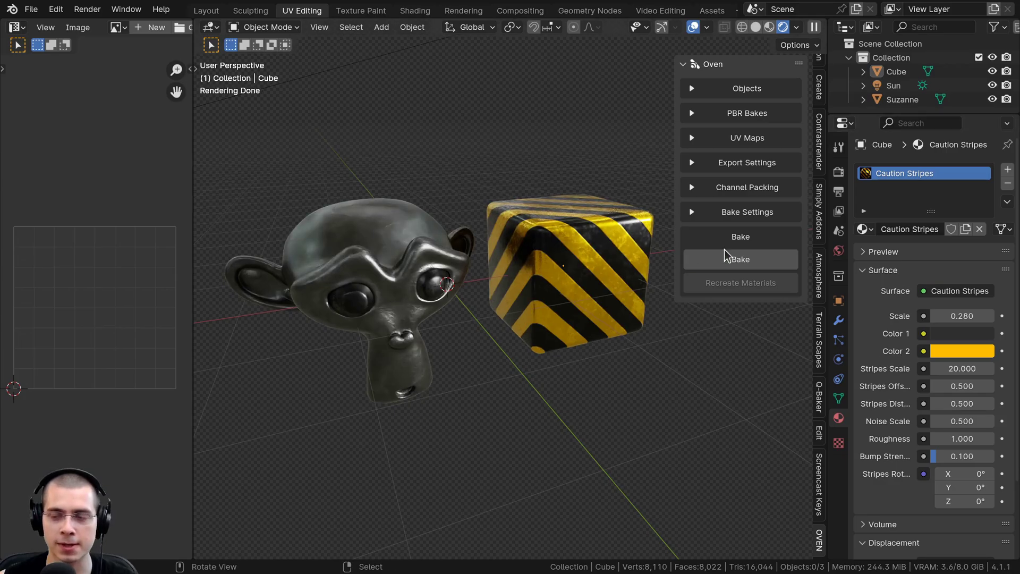
{"action": "left_click", "coordinate": [839, 173]}
{"action": "left_click", "coordinate": [958, 171]}
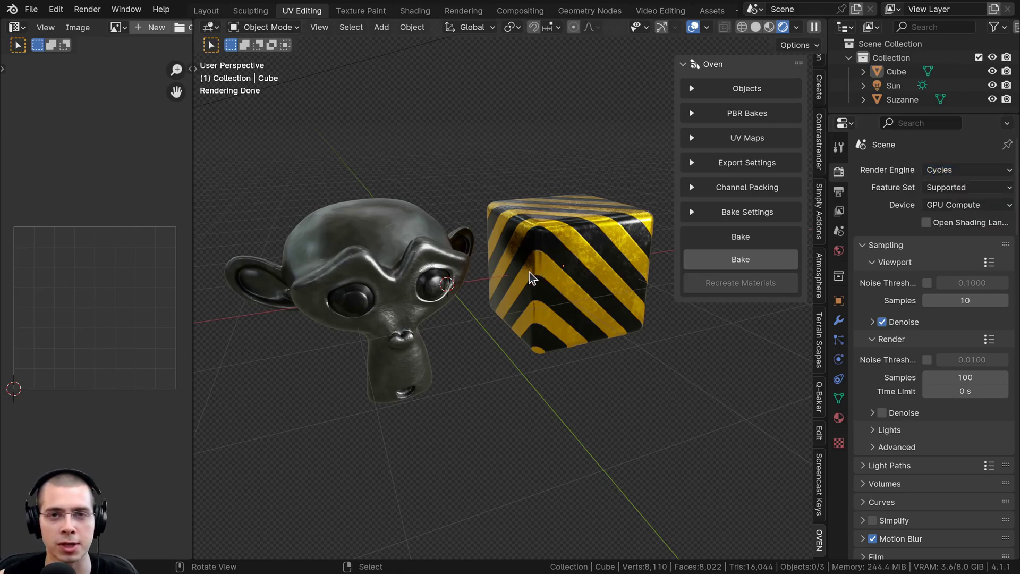
Step: Expand Oven's Objects section and add Suzanne and the cube together to the bake list
{"action": "middle_click_drag", "start_coordinate": [529, 273], "coordinate": [518, 273]}
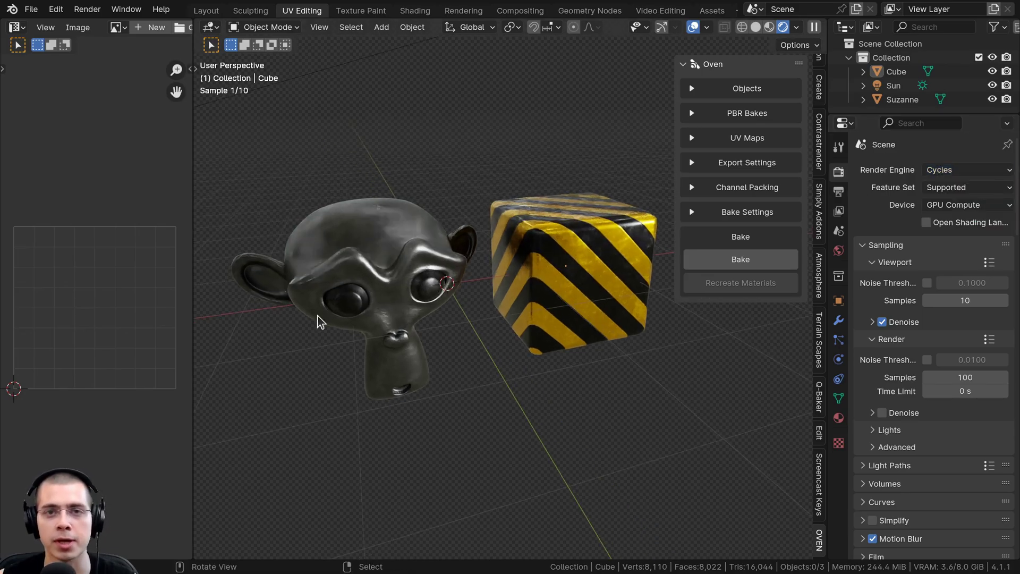
{"action": "left_click", "coordinate": [693, 89]}
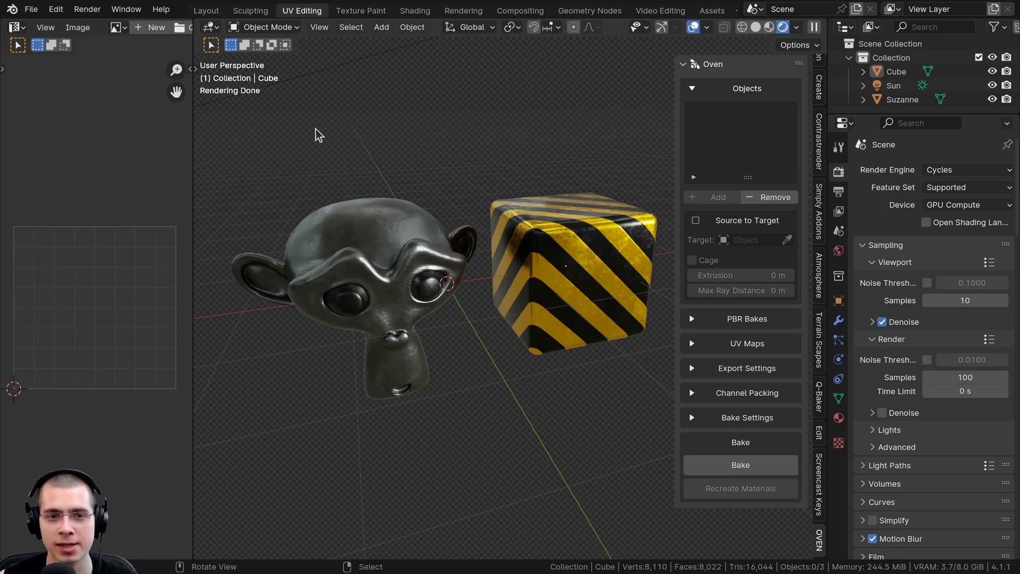
{"action": "left_click_drag", "start_coordinate": [345, 122], "coordinate": [568, 298]}
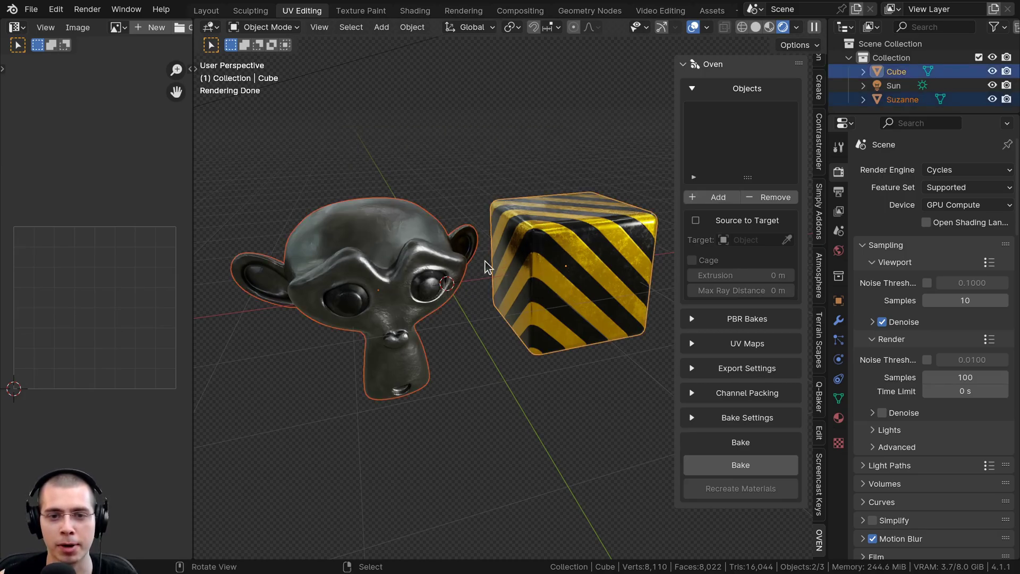
{"action": "left_click", "coordinate": [716, 197]}
{"action": "left_click", "coordinate": [715, 126]}
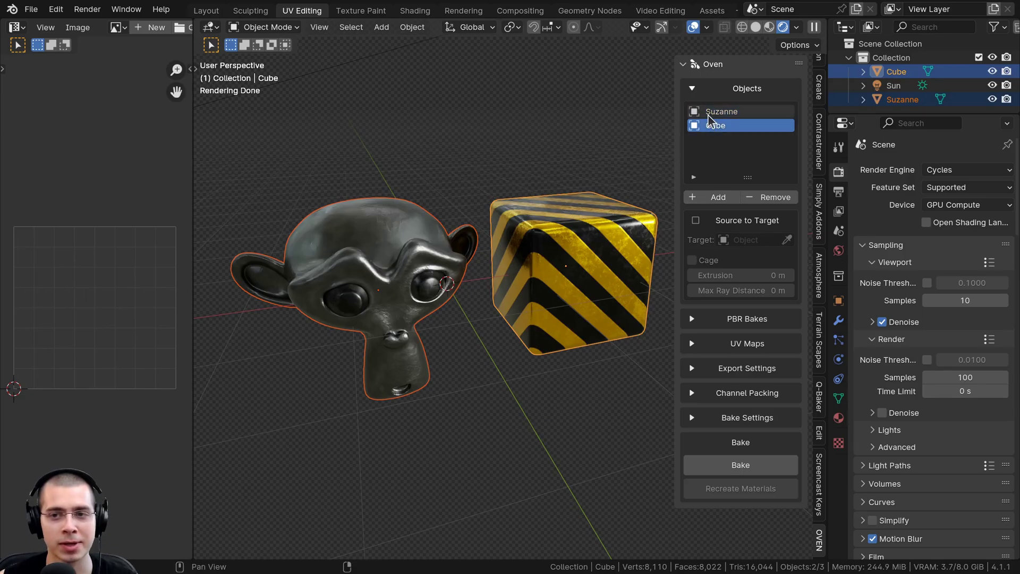
{"action": "left_click", "coordinate": [714, 111]}
{"action": "left_click", "coordinate": [712, 127]}
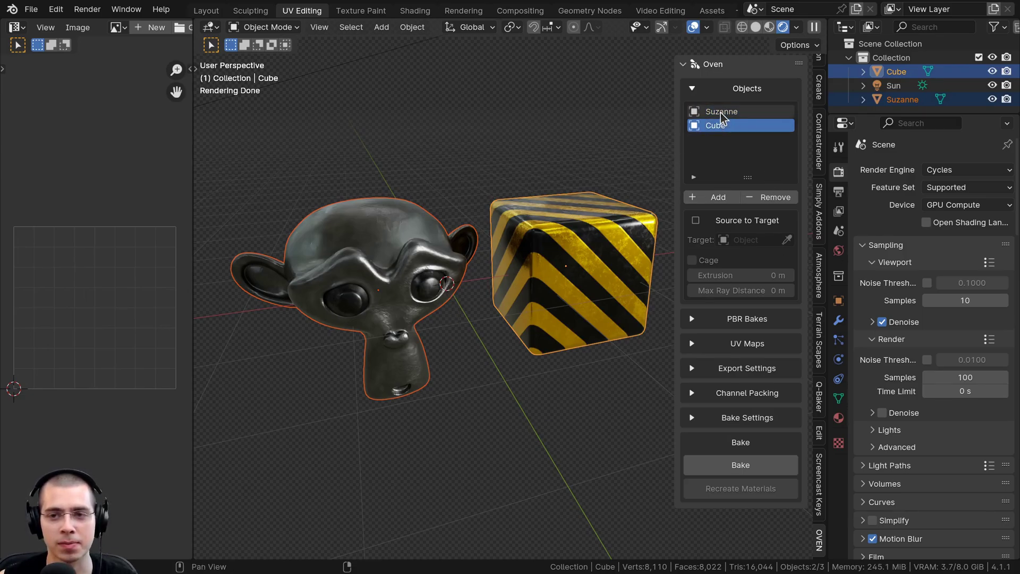
Step: Empty Oven's bake object list and add the cube and Suzanne again one at a time
{"action": "left_click", "coordinate": [772, 198]}
{"action": "left_click", "coordinate": [772, 198]}
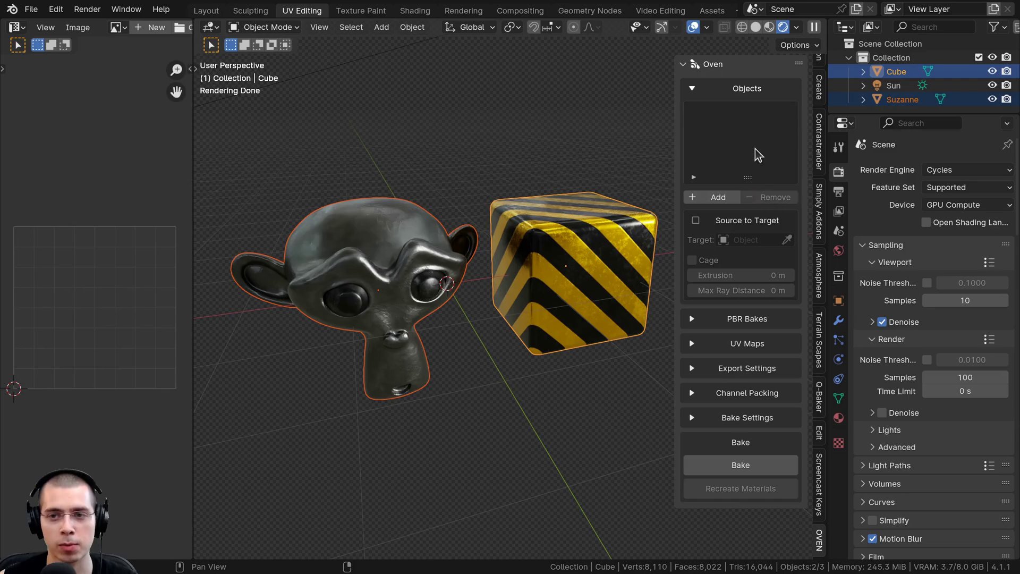
{"action": "left_click", "coordinate": [545, 131]}
{"action": "right_click", "coordinate": [543, 234]}
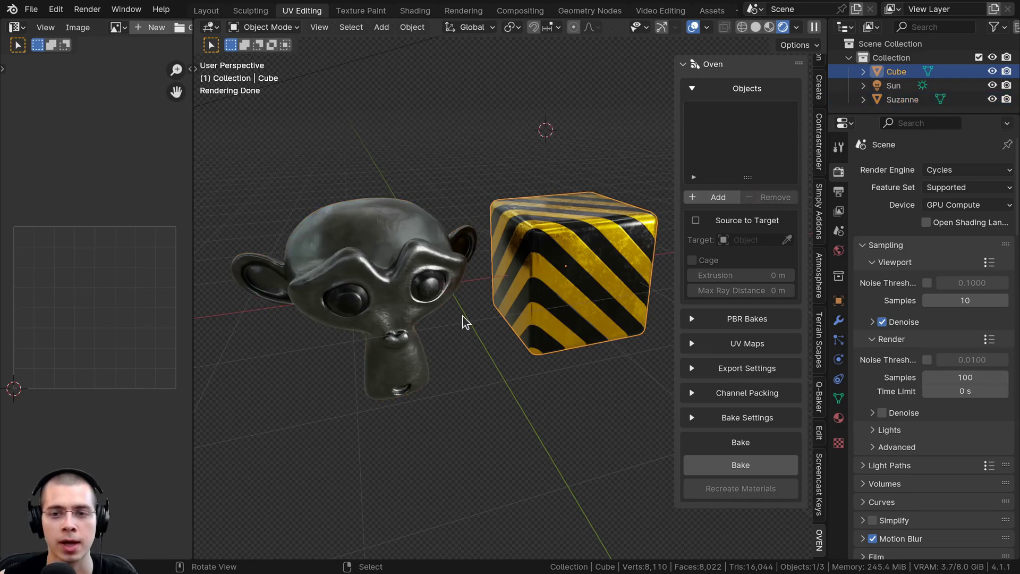
{"action": "left_click", "coordinate": [703, 200]}
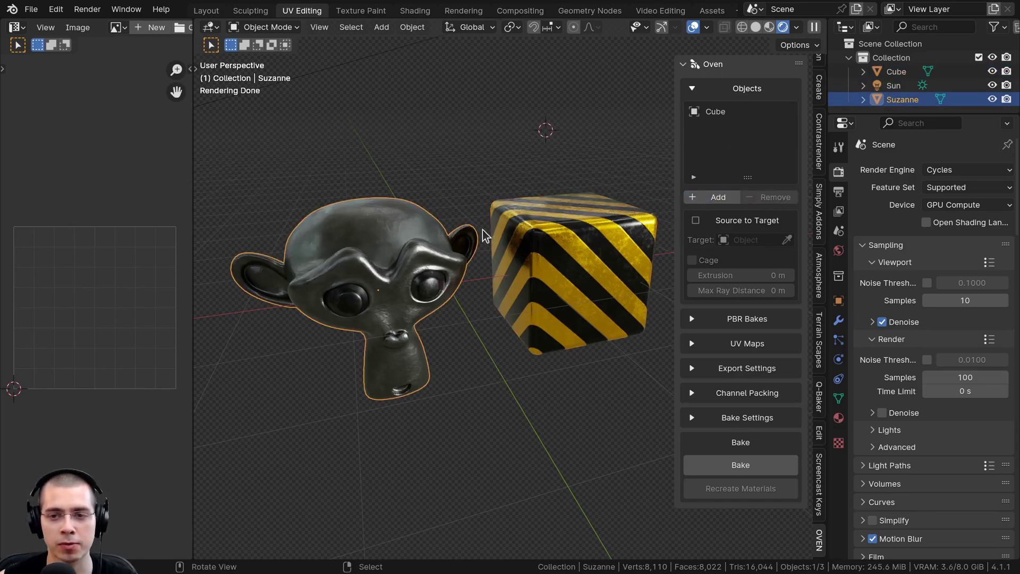
{"action": "left_click", "coordinate": [710, 198]}
{"action": "left_click", "coordinate": [715, 126]}
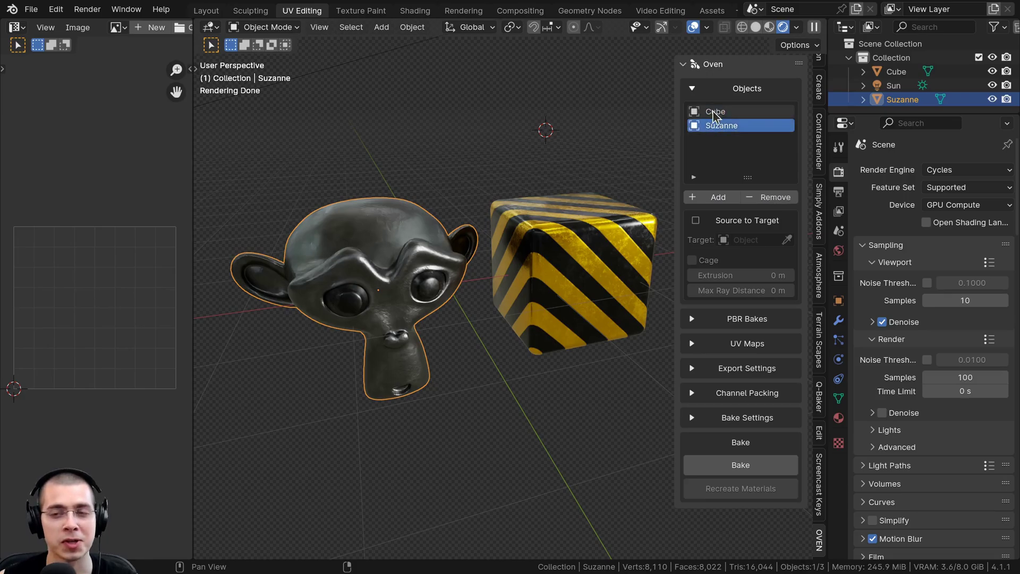
Step: Select the cube and try Oven's Source to Target option, turning it on and off again
{"action": "left_click", "coordinate": [510, 251]}
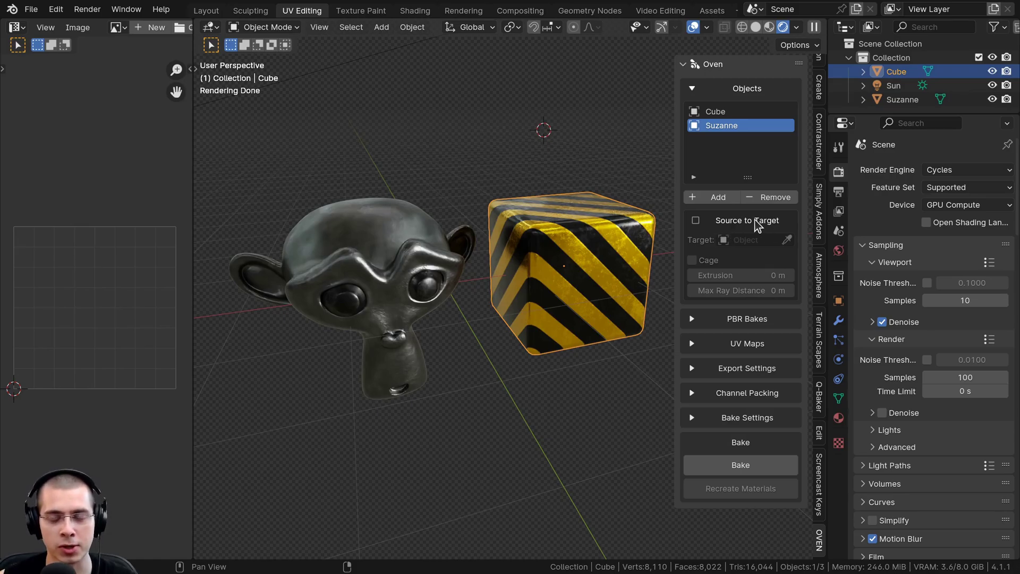
{"action": "left_click", "coordinate": [696, 220]}
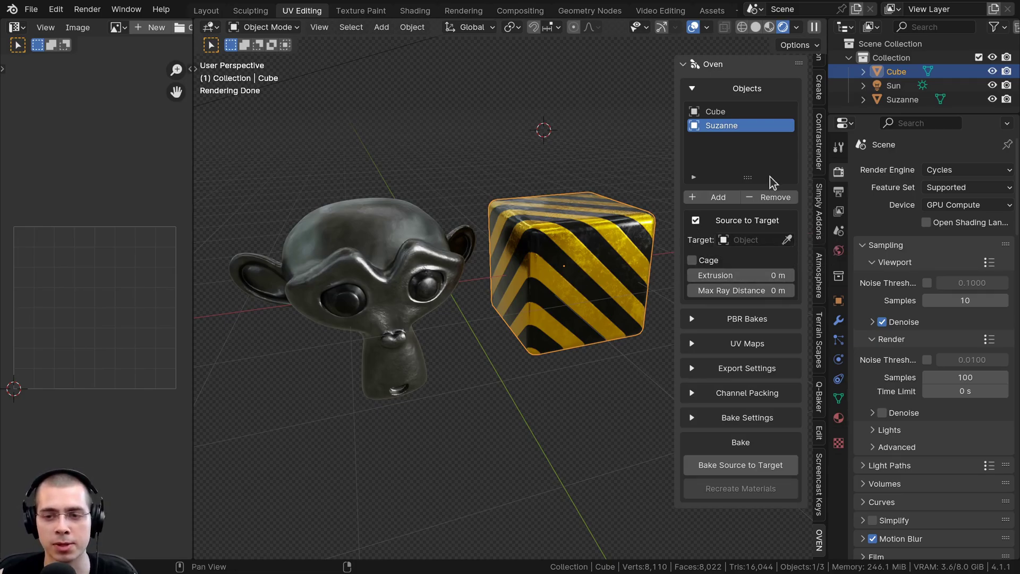
{"action": "left_click", "coordinate": [695, 220]}
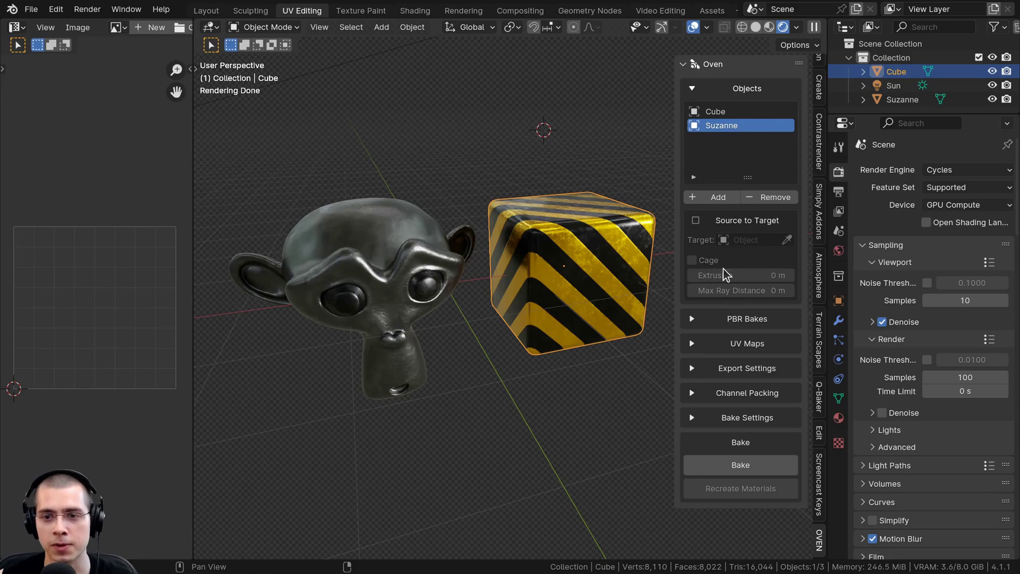
Step: Collapse Oven's Objects section, expand PBR Bakes and widen the sidebar to fit the bake type names
{"action": "left_click", "coordinate": [693, 320]}
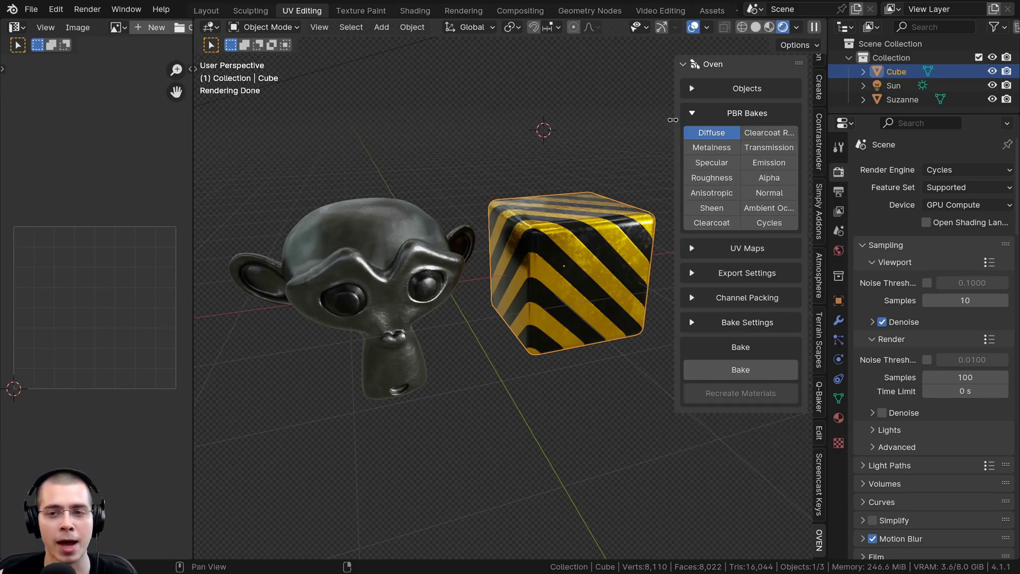
{"action": "left_click_drag", "start_coordinate": [676, 126], "coordinate": [647, 126]}
{"action": "left_click_drag", "start_coordinate": [828, 166], "coordinate": [845, 166]}
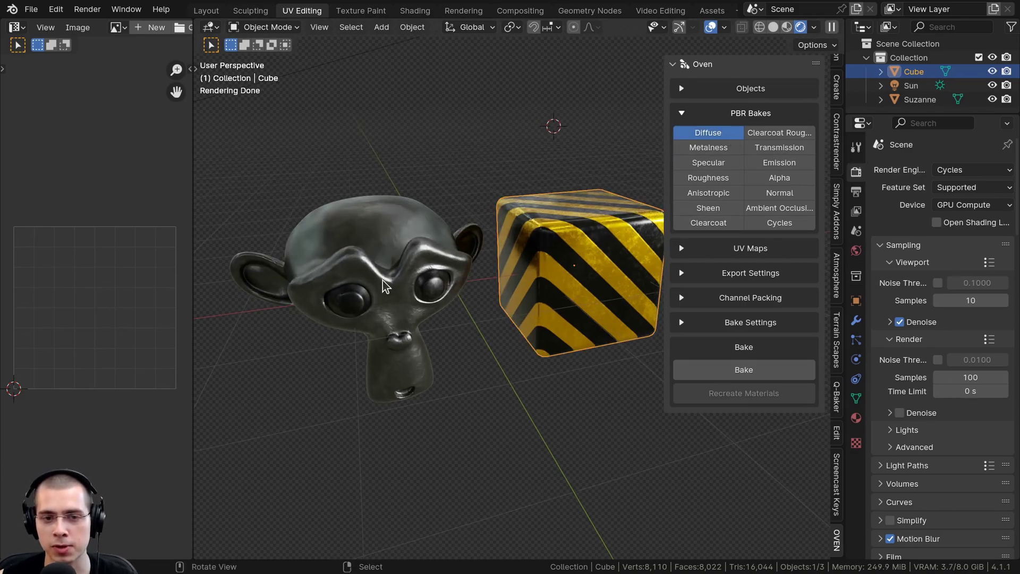
Step: Enable the Metalness, Roughness and Normal bakes in addition to Diffuse, and collapse Oven's PBR Bakes section
{"action": "left_click", "coordinate": [711, 148]}
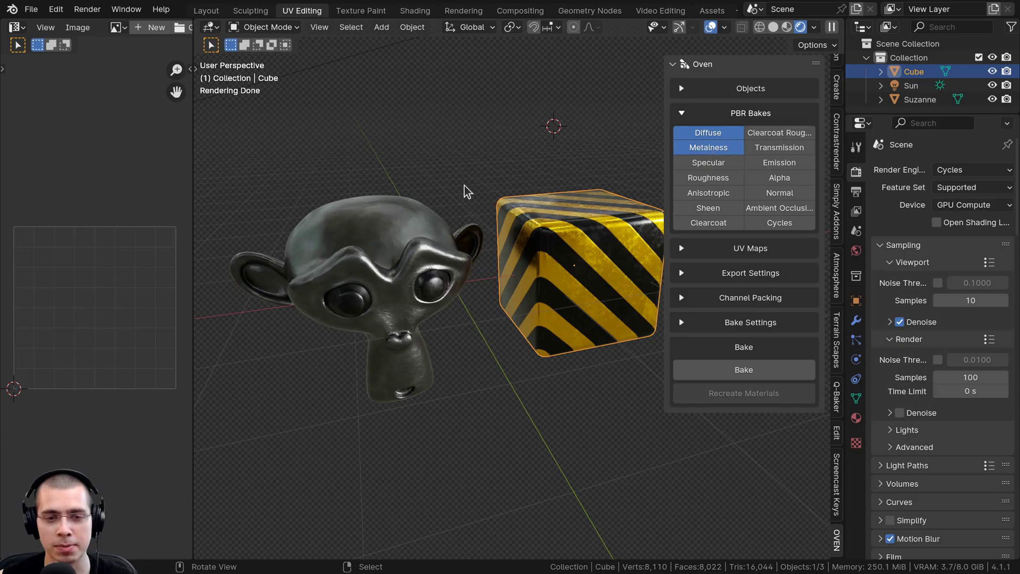
{"action": "left_click", "coordinate": [480, 241]}
{"action": "left_click", "coordinate": [540, 242]}
{"action": "left_click", "coordinate": [408, 251]}
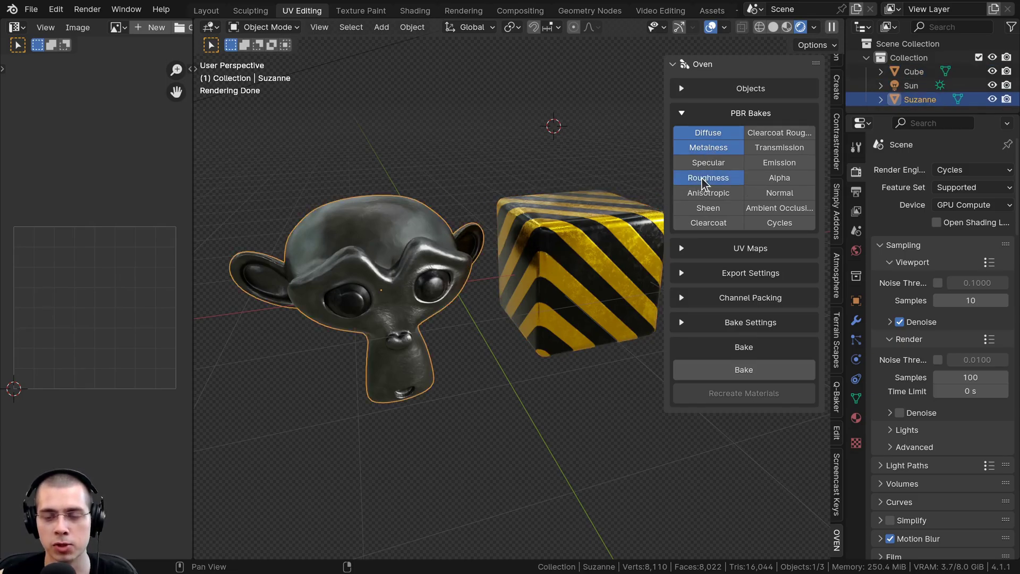
{"action": "left_click", "coordinate": [780, 193]}
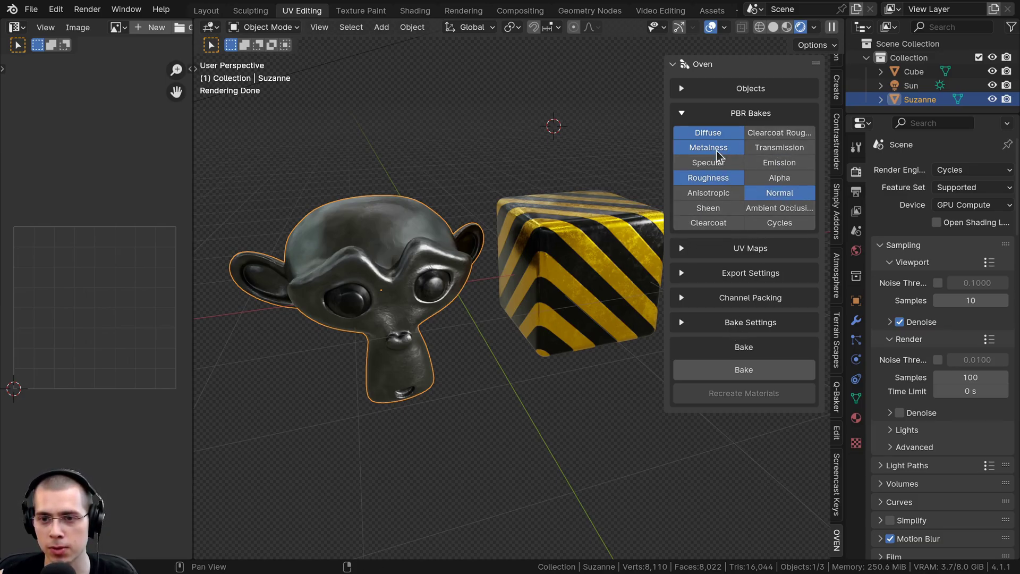
{"action": "left_click", "coordinate": [682, 114]}
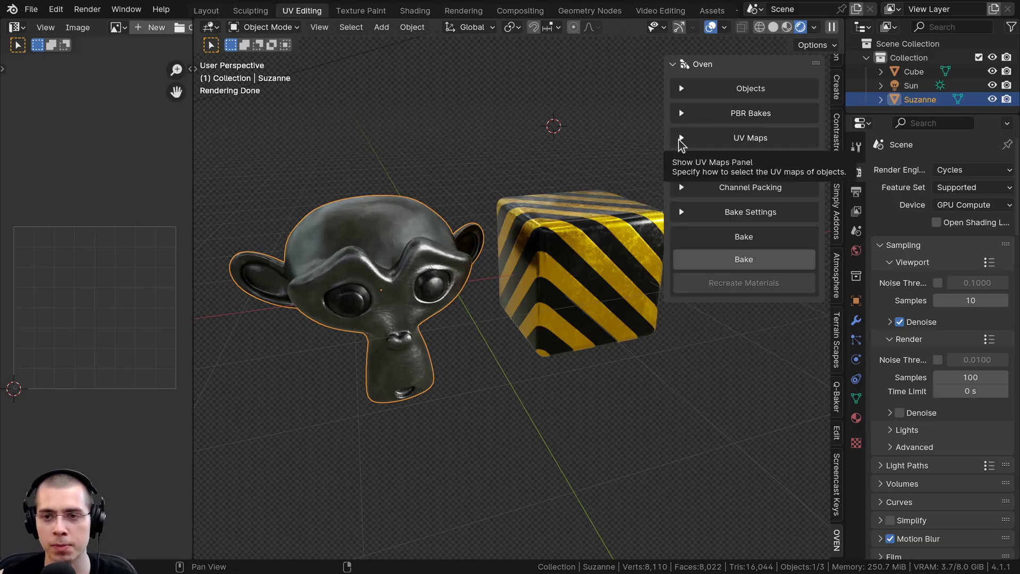
Step: Review Oven's UV Maps options and Suzanne's existing UV layout in Edit Mode, then return to Object Mode and collapse the section
{"action": "left_click", "coordinate": [681, 140]}
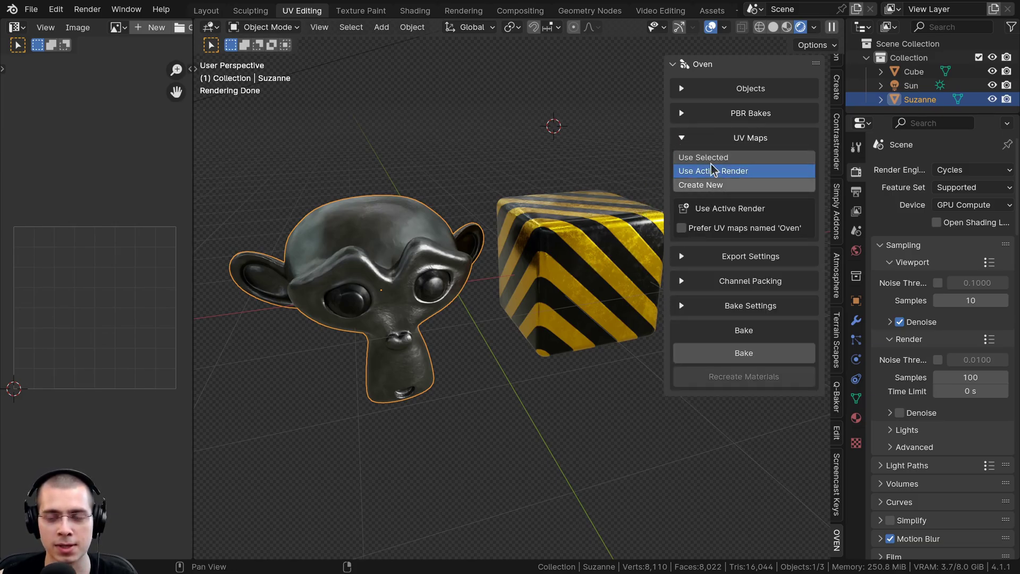
{"action": "middle_click_drag", "start_coordinate": [528, 259], "coordinate": [653, 185]}
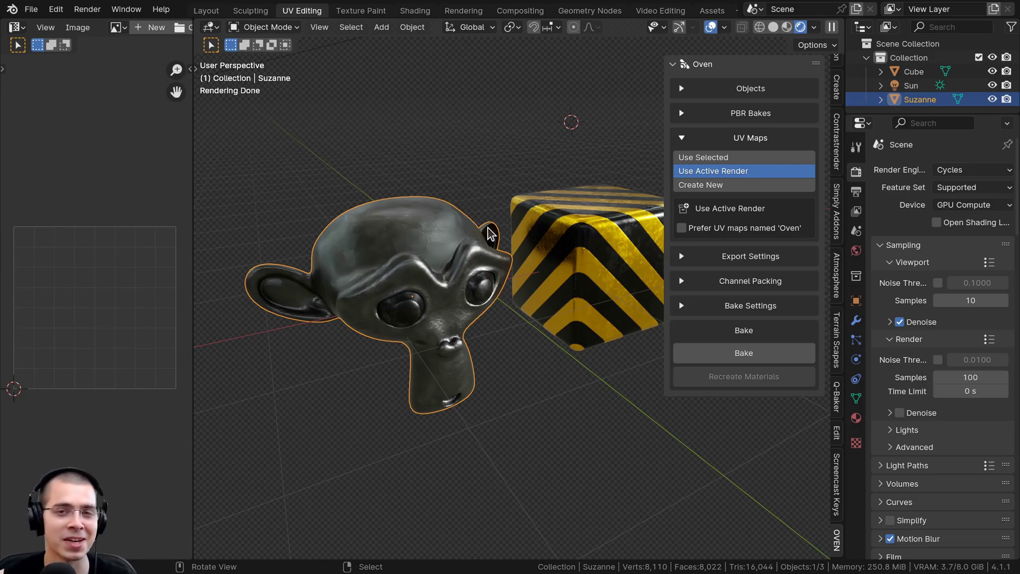
{"action": "key", "text": "Tab"}
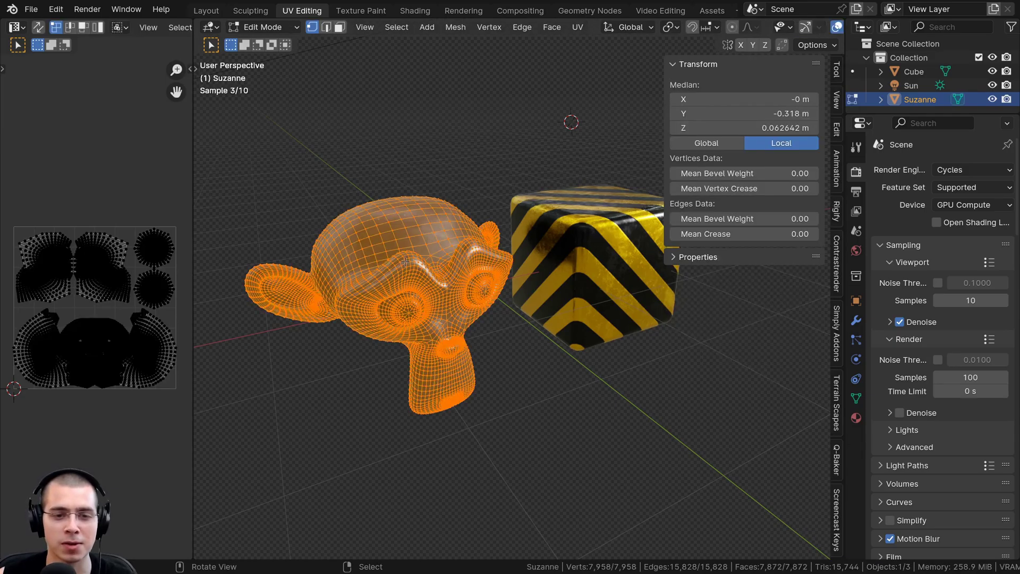
{"action": "key", "text": "Tab"}
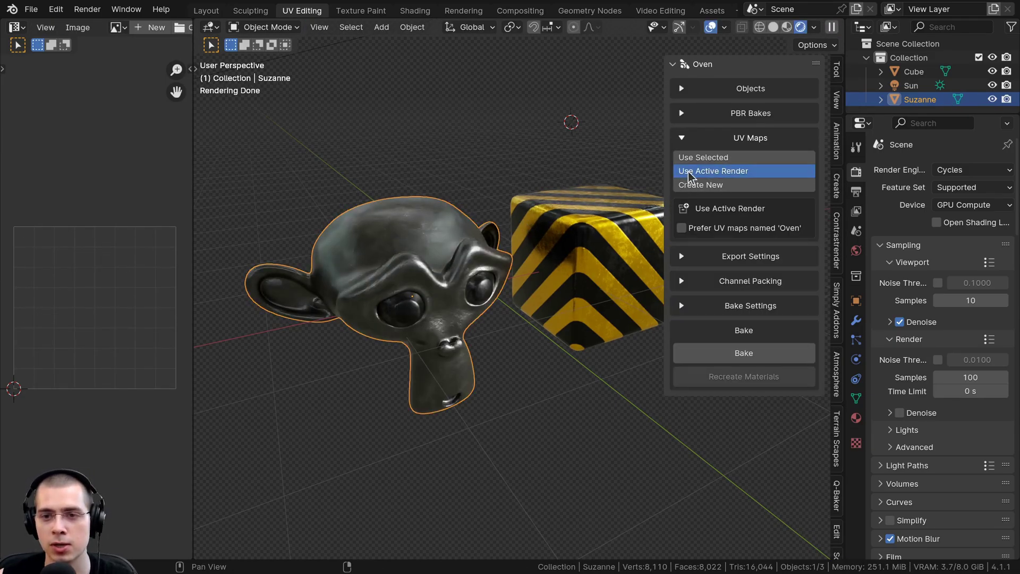
{"action": "left_click", "coordinate": [682, 139]}
Step: In Oven's Export Settings, choose the V1 folder for output, enter the prefix Baked Material and pick PNG as the extension
{"action": "left_click", "coordinate": [682, 163]}
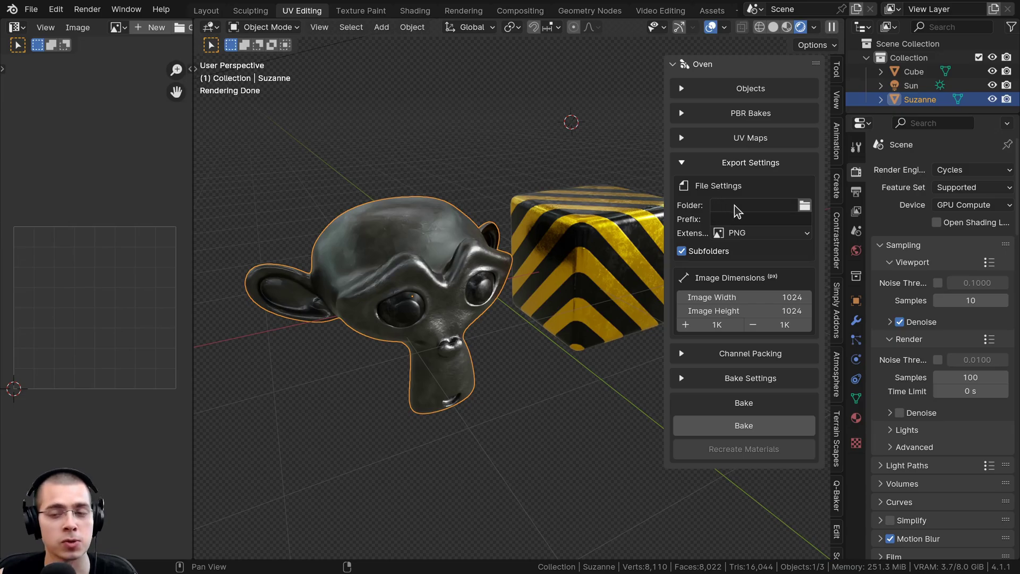
{"action": "left_click", "coordinate": [804, 206]}
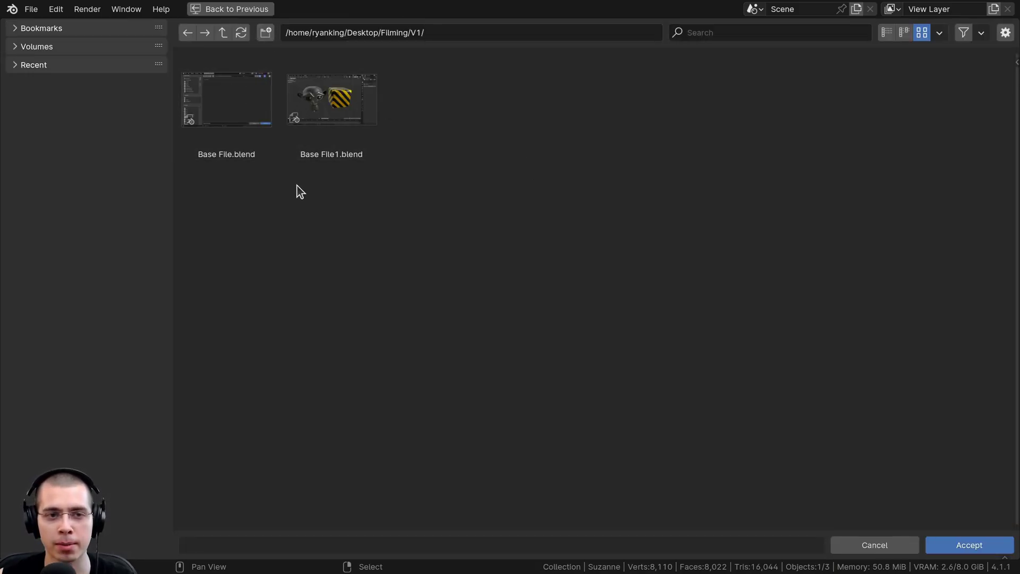
{"action": "left_click", "coordinate": [970, 544]}
{"action": "left_click", "coordinate": [743, 220]}
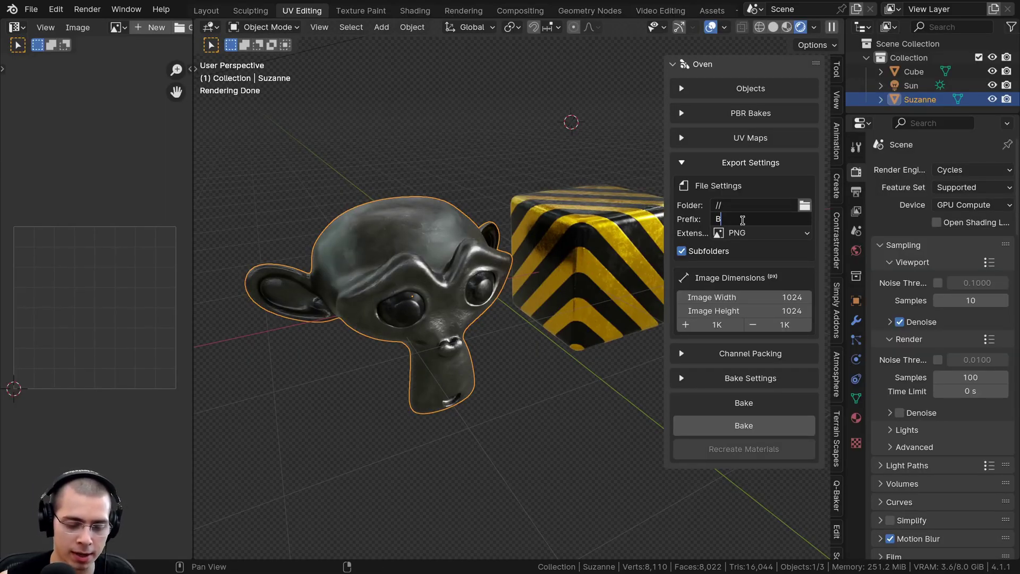
{"action": "type", "text": "Materia"}
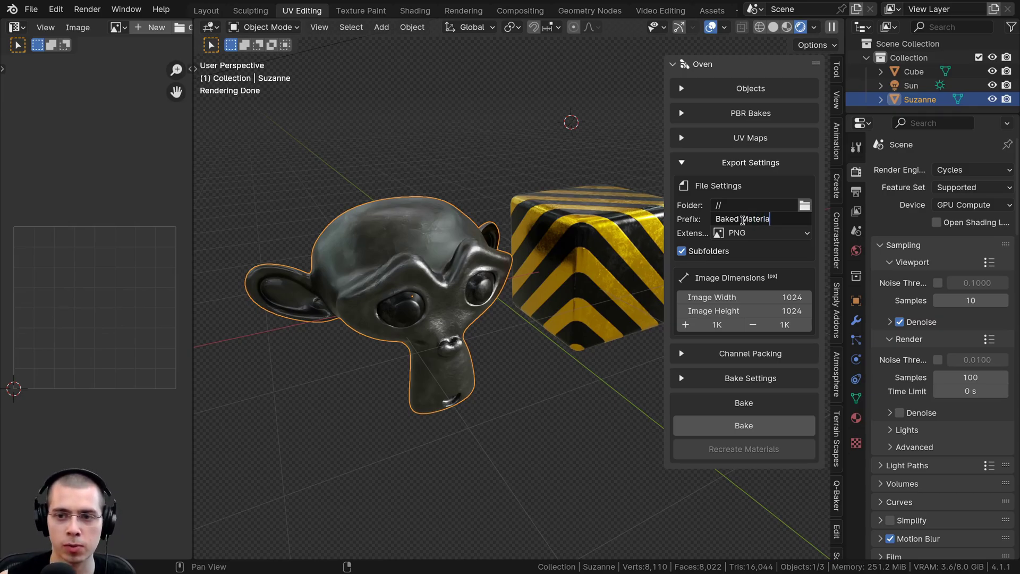
{"action": "type", "text": "l"}
{"action": "key", "text": "Return"}
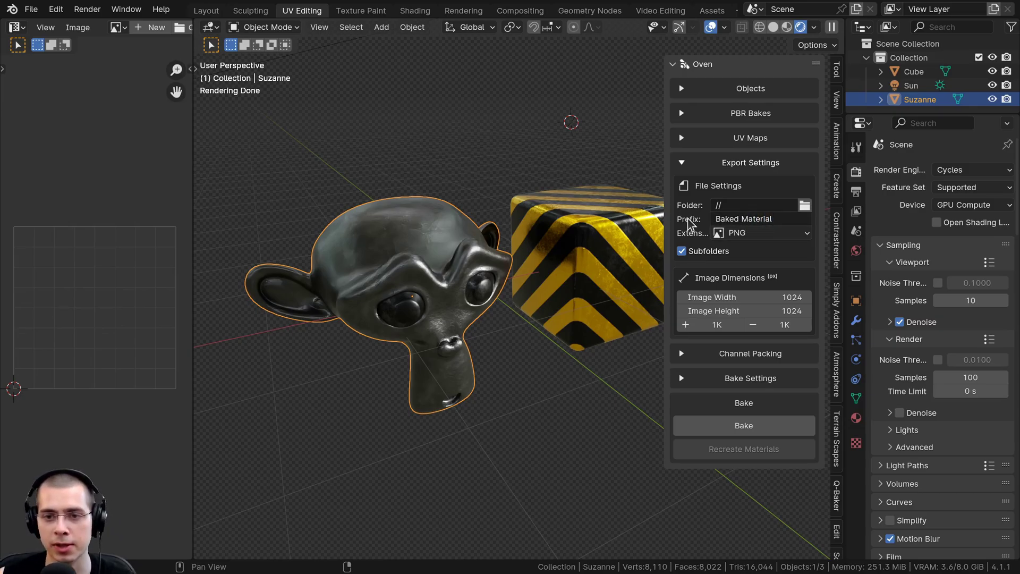
{"action": "left_click", "coordinate": [740, 236]}
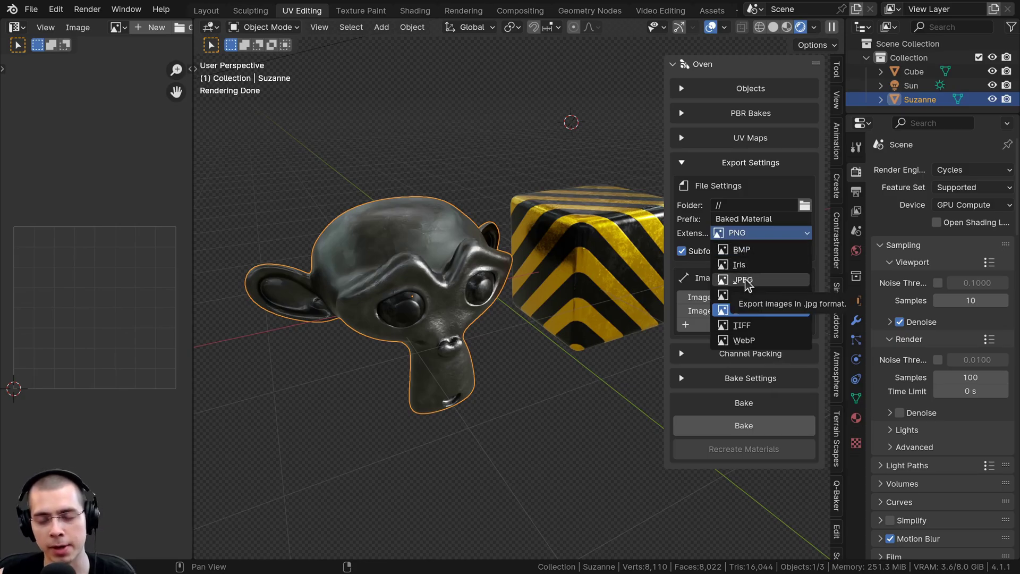
{"action": "left_click", "coordinate": [752, 314]}
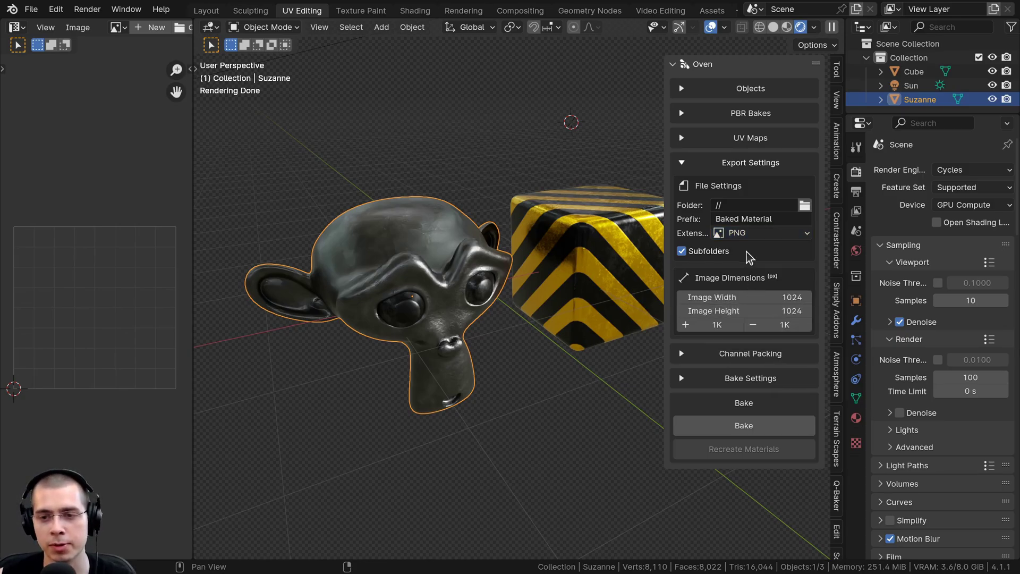
{"action": "left_click", "coordinate": [682, 251]}
{"action": "middle_click_drag", "start_coordinate": [584, 277], "coordinate": [520, 317]}
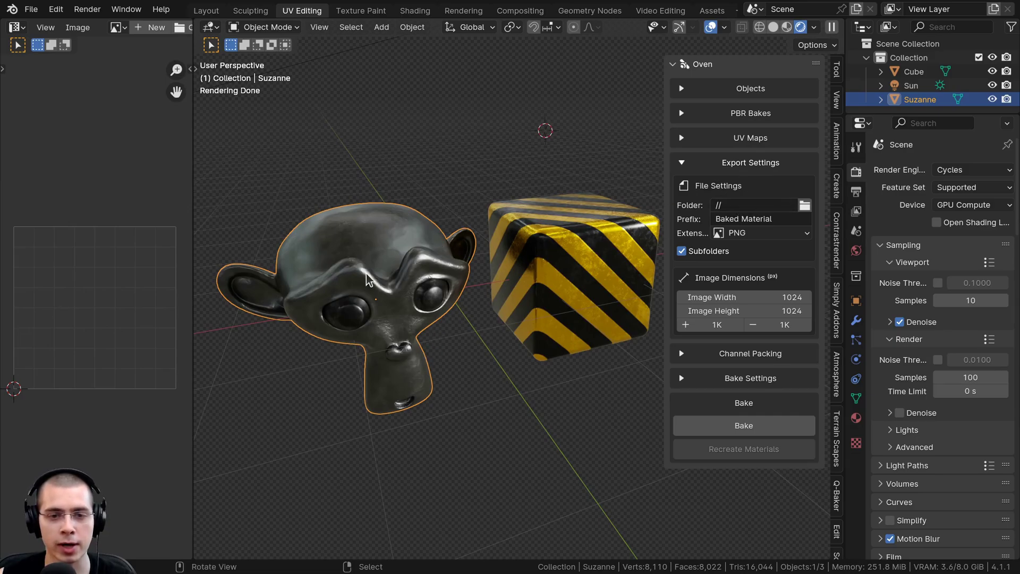
{"action": "key", "text": "g"}
{"action": "key", "text": "Escape"}
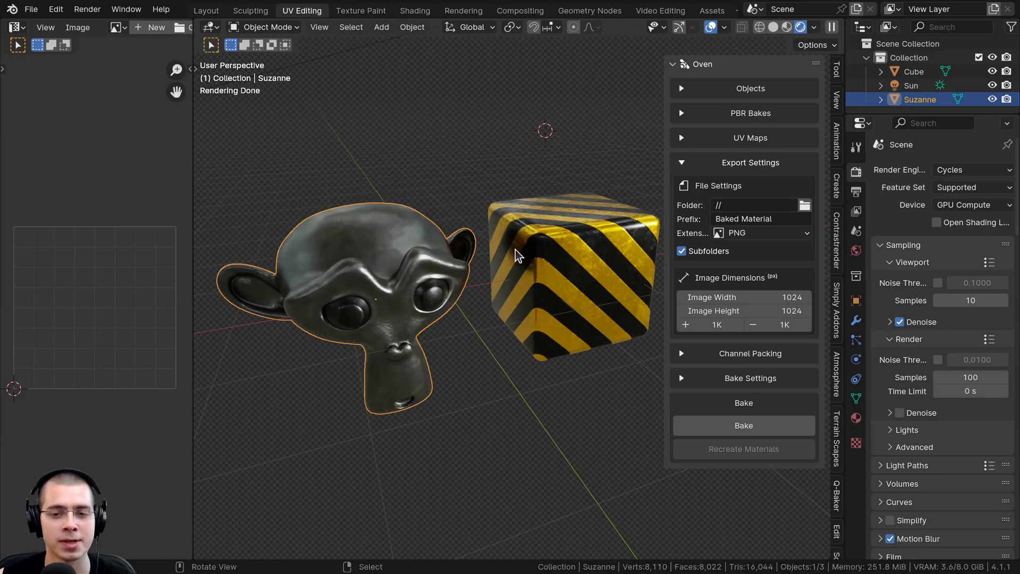
{"action": "left_click", "coordinate": [576, 236]}
{"action": "key", "text": "g"}
{"action": "key", "text": "Escape"}
{"action": "left_click", "coordinate": [335, 279]}
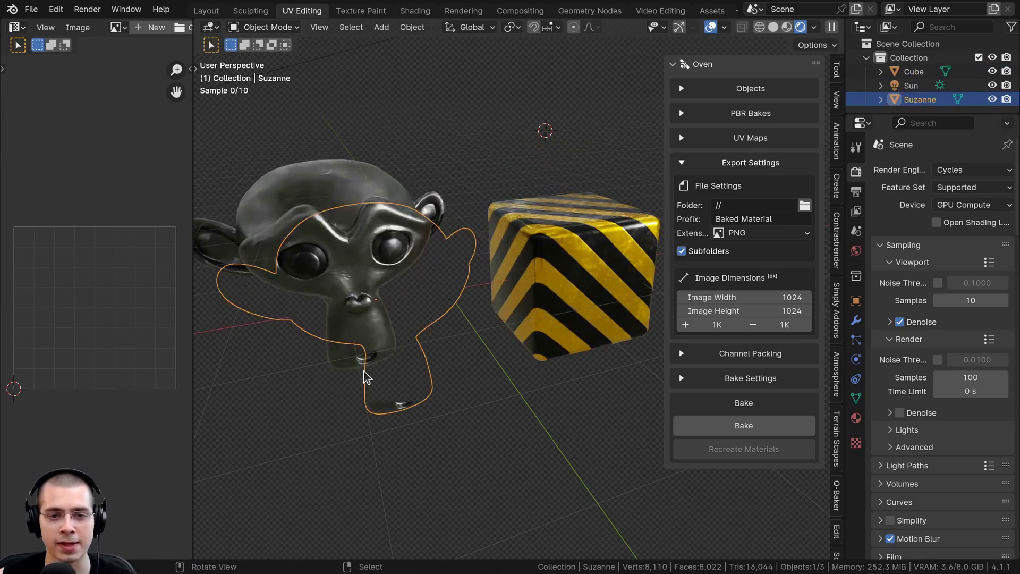
{"action": "left_click", "coordinate": [563, 213]}
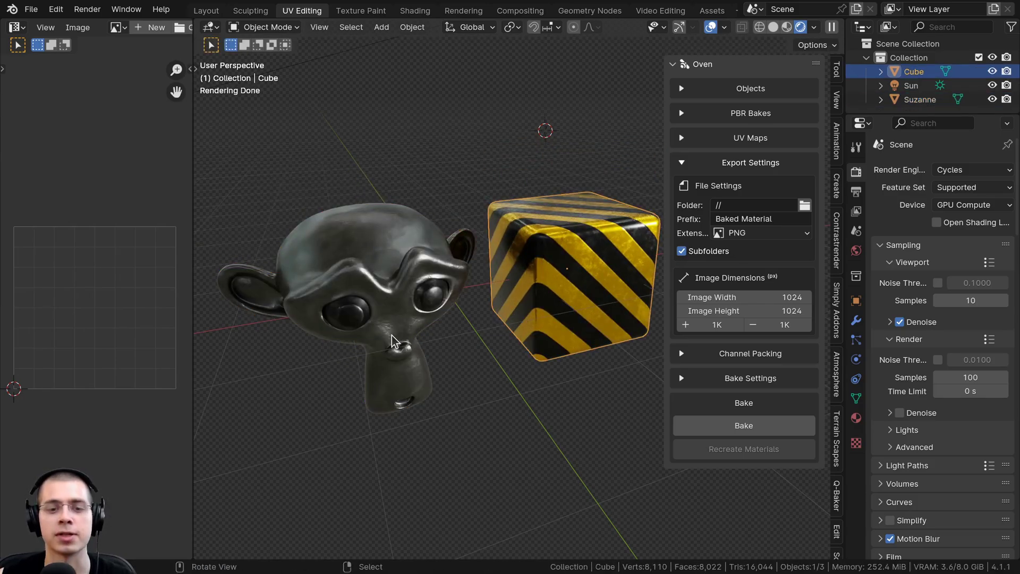
{"action": "middle_click_drag", "start_coordinate": [391, 334], "coordinate": [386, 330]}
{"action": "key", "text": "g"}
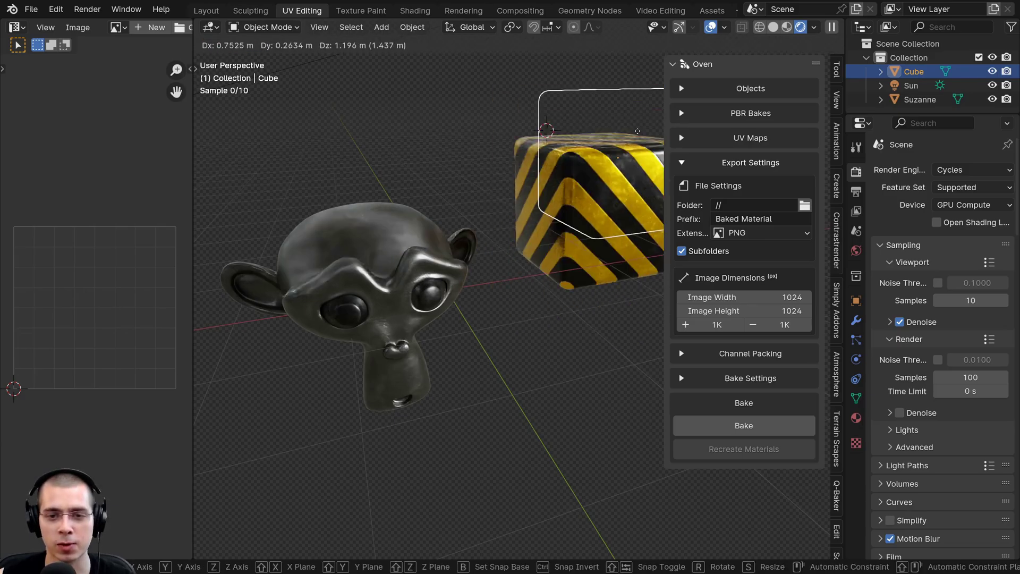
{"action": "key", "text": "Escape"}
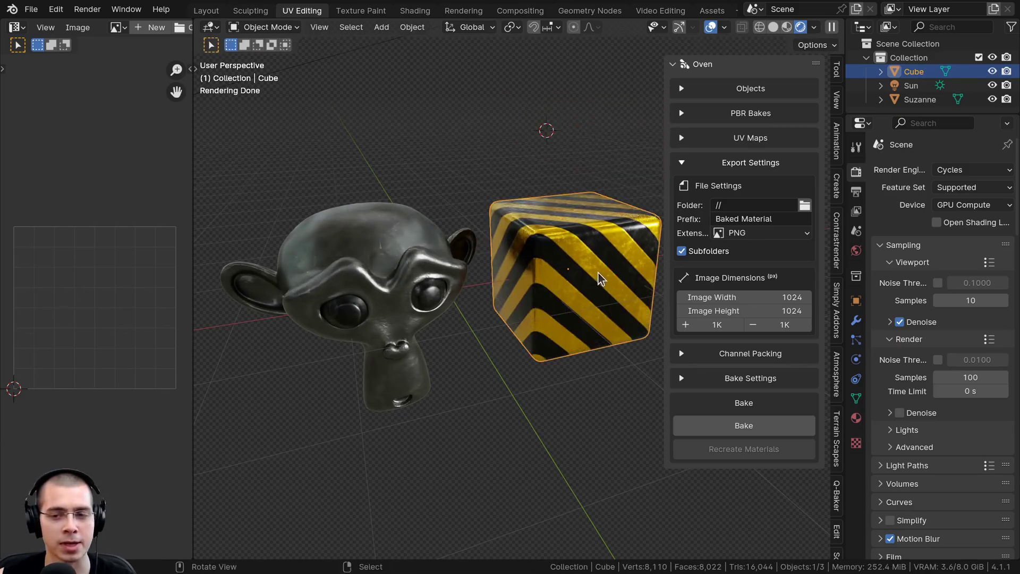
{"action": "left_click", "coordinate": [418, 250]}
{"action": "key", "text": "g"}
{"action": "key", "text": "Escape"}
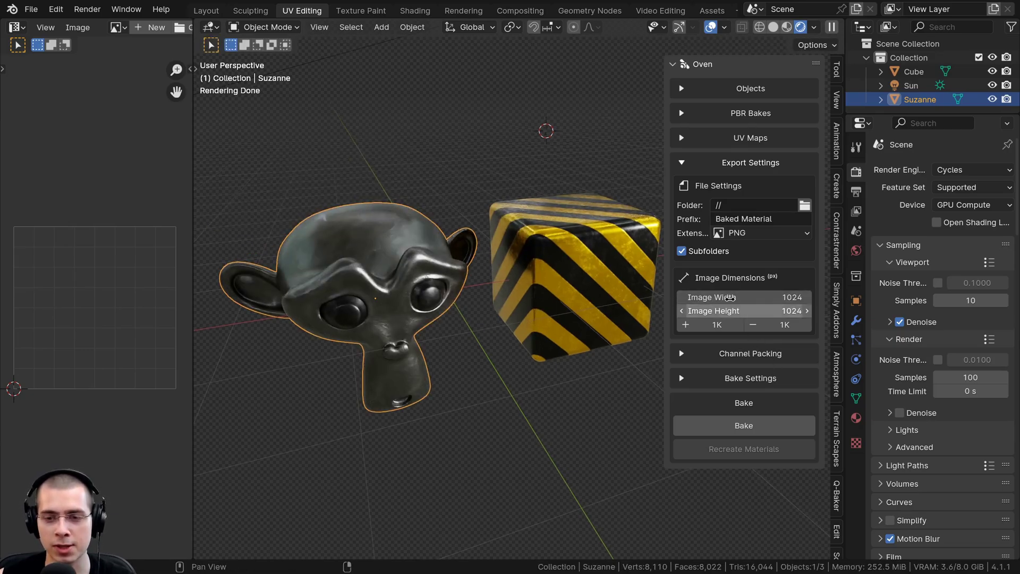
Step: Set the bake image width and height to 4096 px and collapse Oven's Export Settings
{"action": "mouse_move", "coordinate": [739, 297]}
{"action": "left_mouse_down"}
{"action": "mouse_move", "coordinate": [754, 298]}
{"action": "mouse_move", "coordinate": [743, 311]}
{"action": "left_mouse_up"}
{"action": "right_click", "coordinate": [728, 298]}
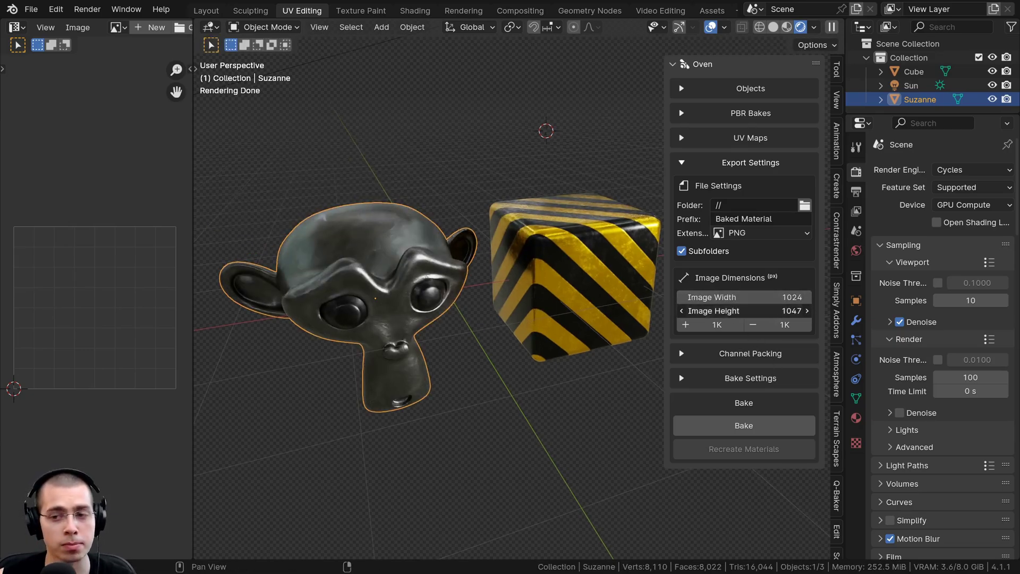
{"action": "left_click", "coordinate": [721, 326]}
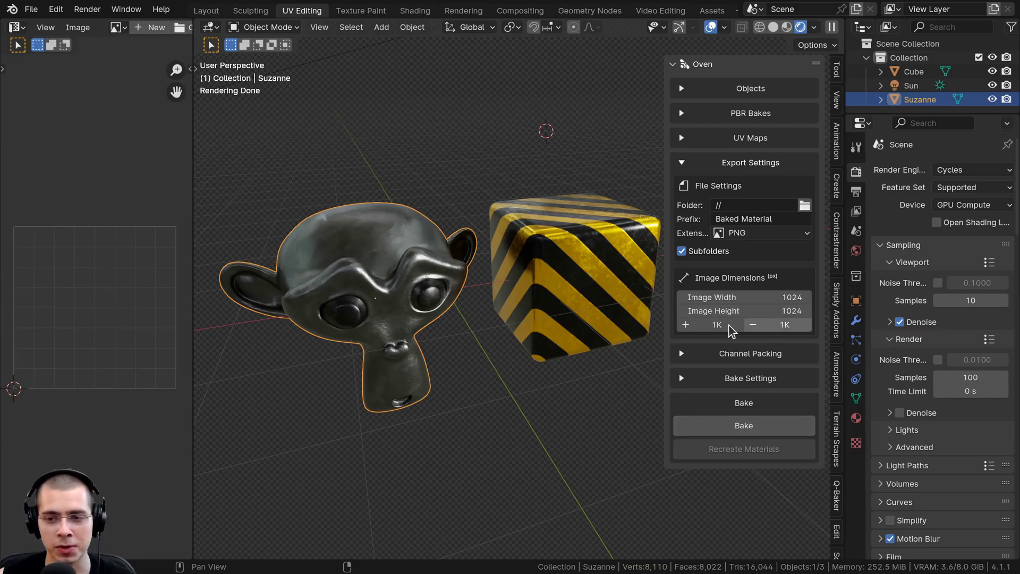
{"action": "left_click", "coordinate": [721, 329]}
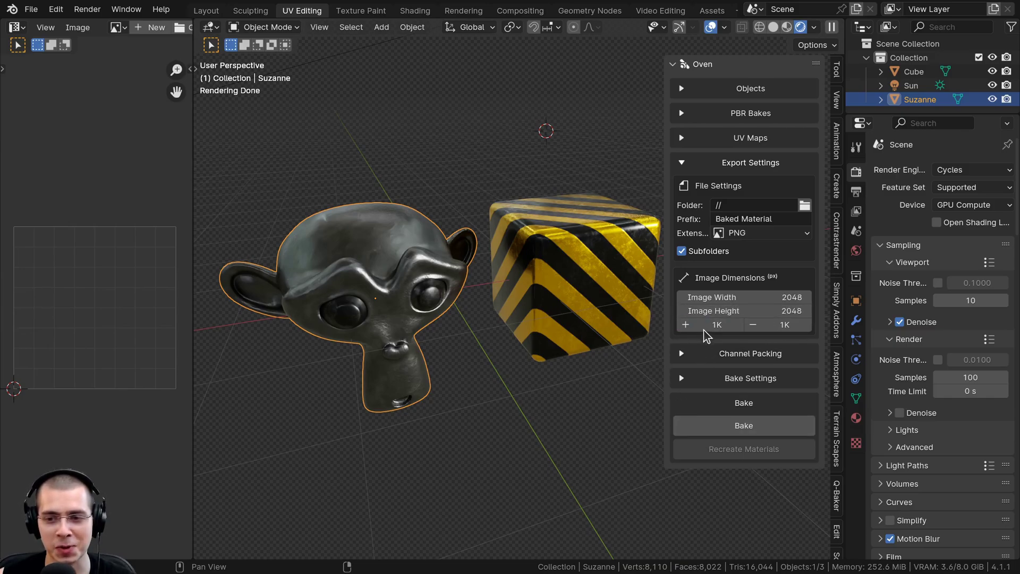
{"action": "left_click", "coordinate": [705, 329]}
{"action": "middle_click_drag", "start_coordinate": [590, 321], "coordinate": [575, 324]}
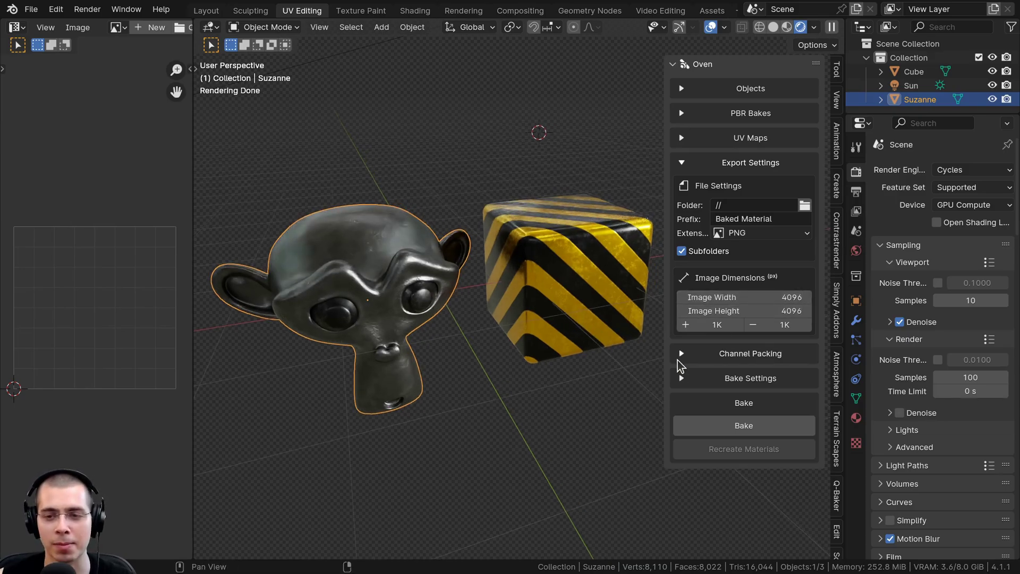
{"action": "left_click", "coordinate": [681, 163]}
Step: Expand Oven's Bake Settings, try CPU as the bake device and switch it back to GPU Compute
{"action": "left_click", "coordinate": [681, 214]}
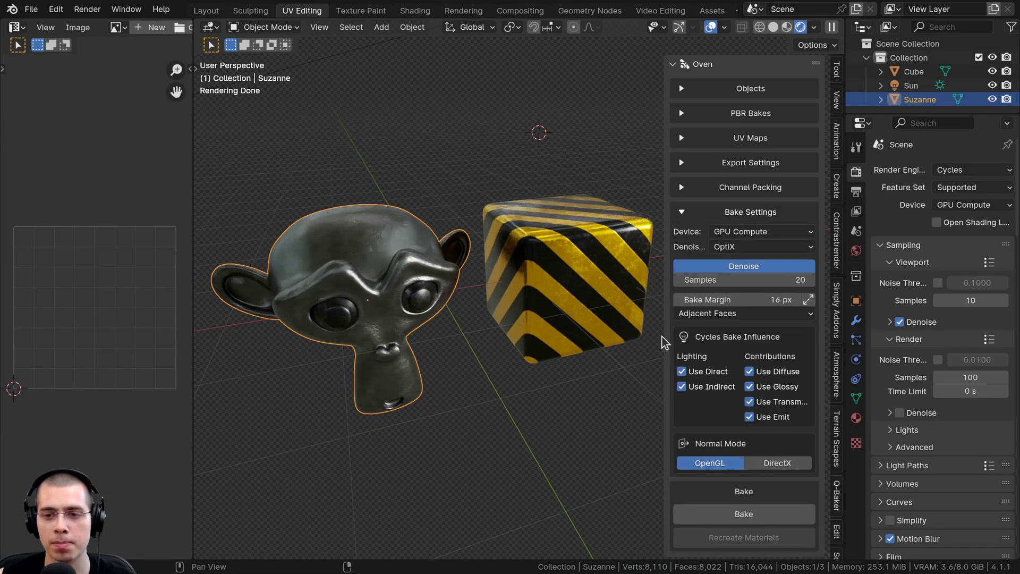
{"action": "left_click", "coordinate": [748, 228]}
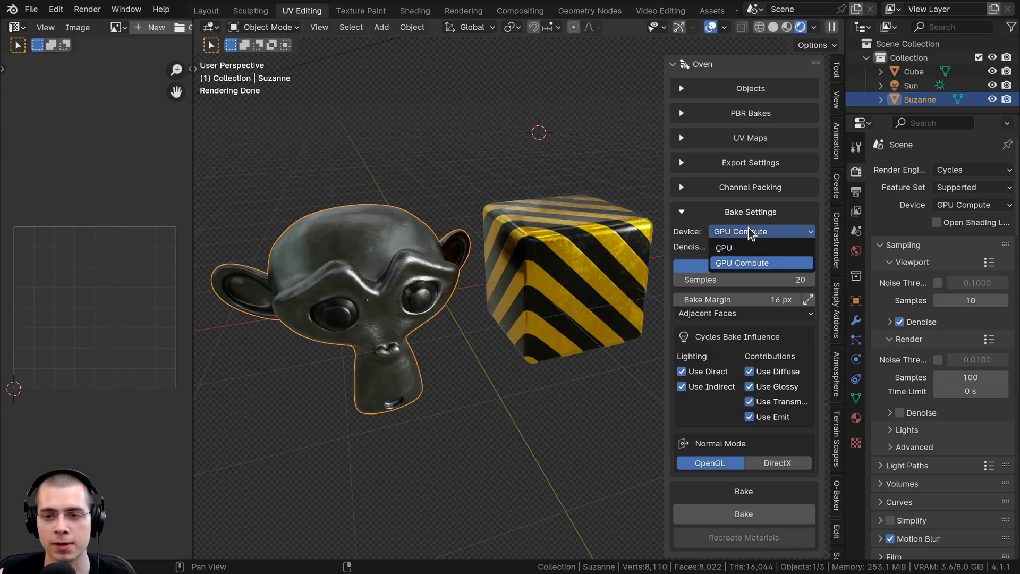
{"action": "left_click", "coordinate": [723, 244]}
{"action": "left_click", "coordinate": [722, 231]}
{"action": "left_click", "coordinate": [733, 262]}
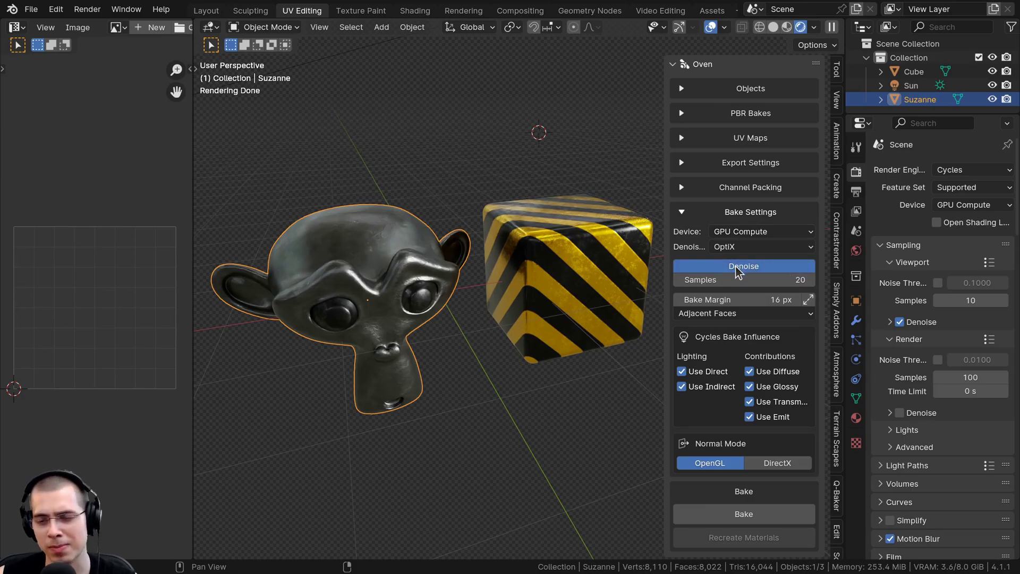
Step: Set the bake Samples to 20 in Oven's Bake Settings
{"action": "middle_click_drag", "start_coordinate": [401, 288], "coordinate": [395, 231]}
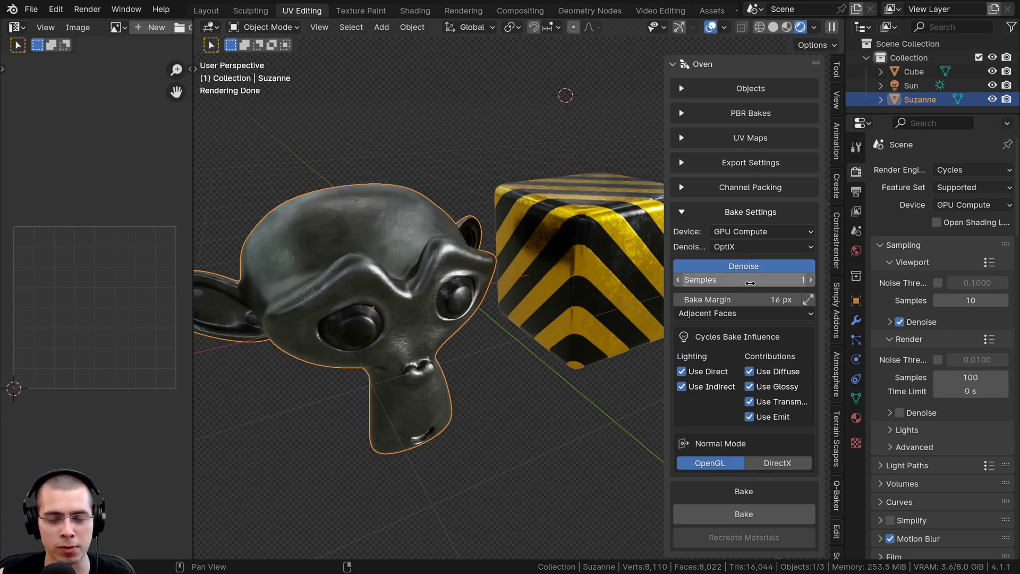
{"action": "left_click", "coordinate": [740, 284]}
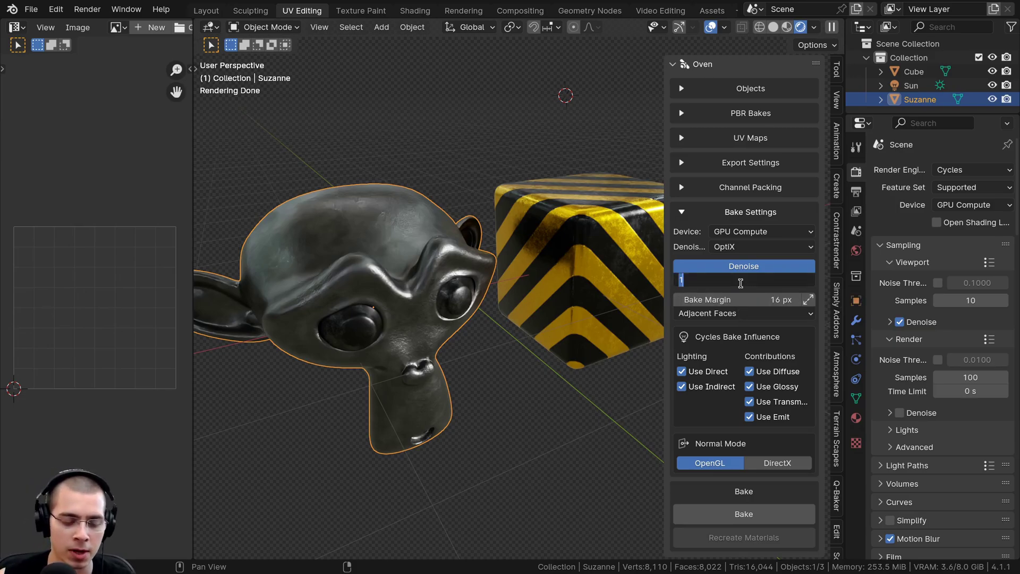
{"action": "key", "text": "Return"}
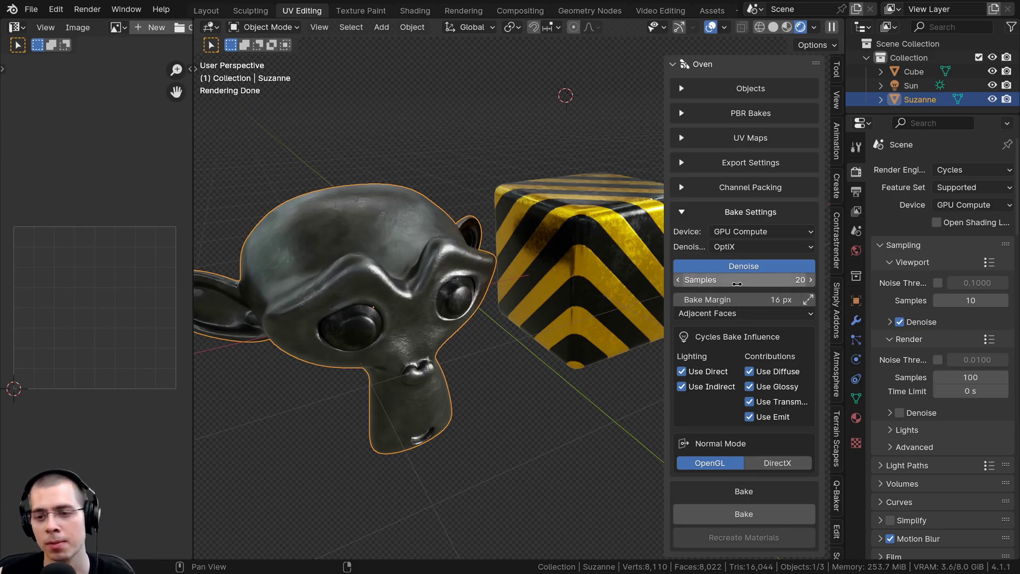
Step: Enter Edit Mode on Suzanne and widen the UV Editor to give its UV layout more room
{"action": "middle_click_drag", "start_coordinate": [513, 289], "coordinate": [490, 289]}
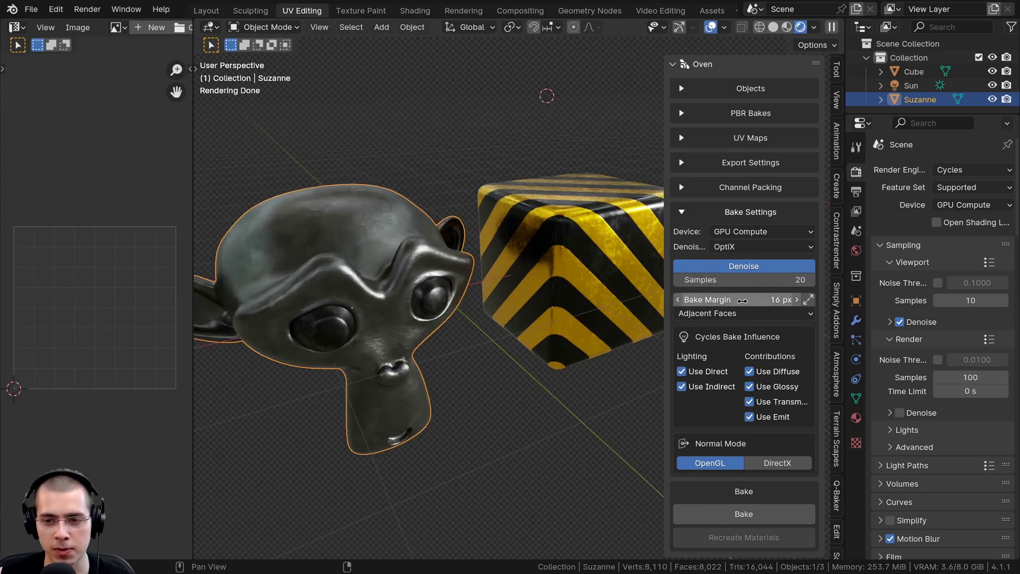
{"action": "middle_click_drag", "start_coordinate": [464, 348], "coordinate": [199, 281]}
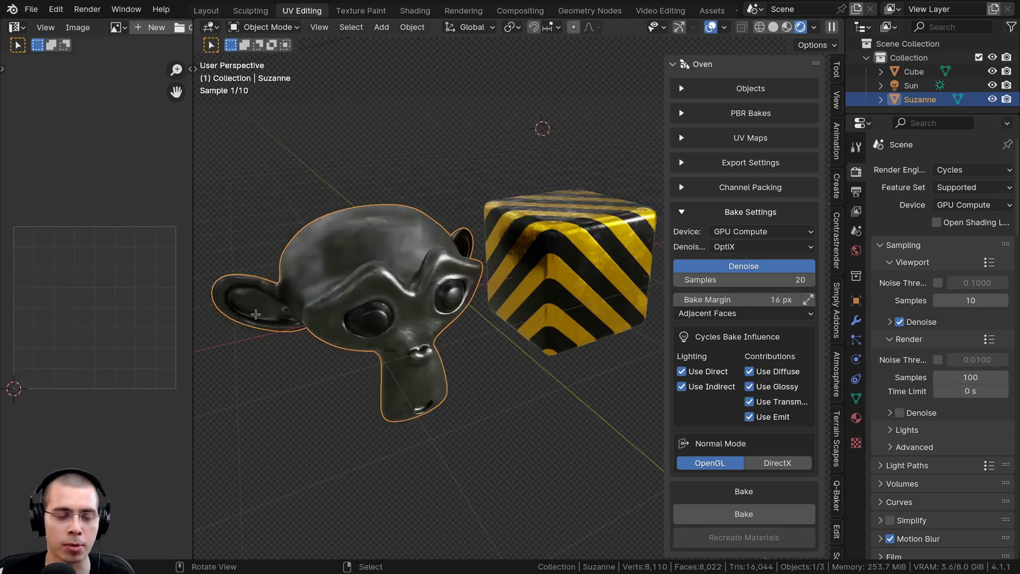
{"action": "key", "text": "Tab"}
{"action": "left_click_drag", "start_coordinate": [193, 271], "coordinate": [296, 272]}
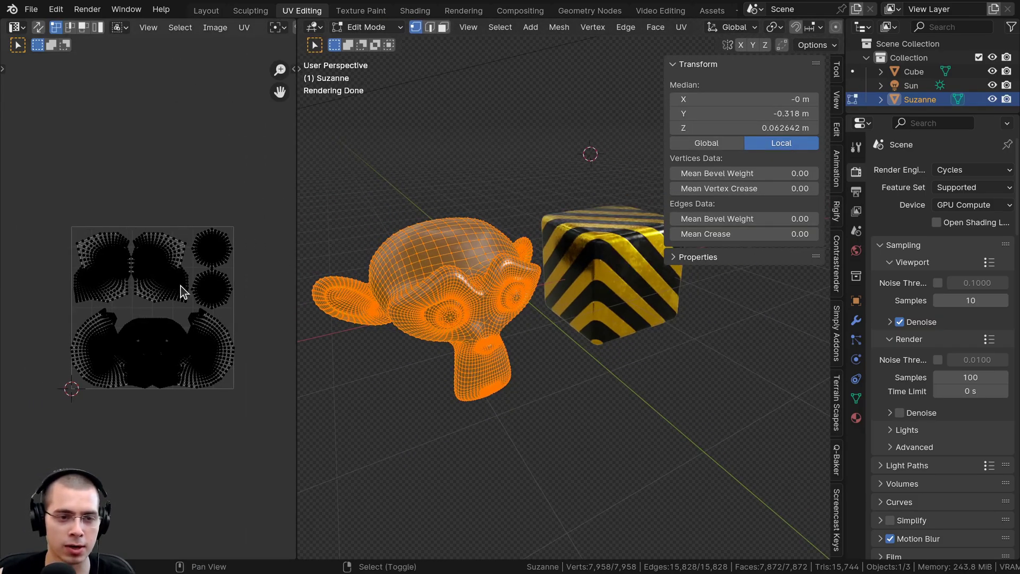
Step: Inspect the gaps between Suzanne's UV islands up close, then return to Object Mode with Oven's Bake Settings shown
{"action": "scroll", "coordinate": [175, 308], "scroll_direction": "up", "scroll_amount": 10}
{"action": "scroll", "coordinate": [165, 296], "scroll_direction": "up", "scroll_amount": 5}
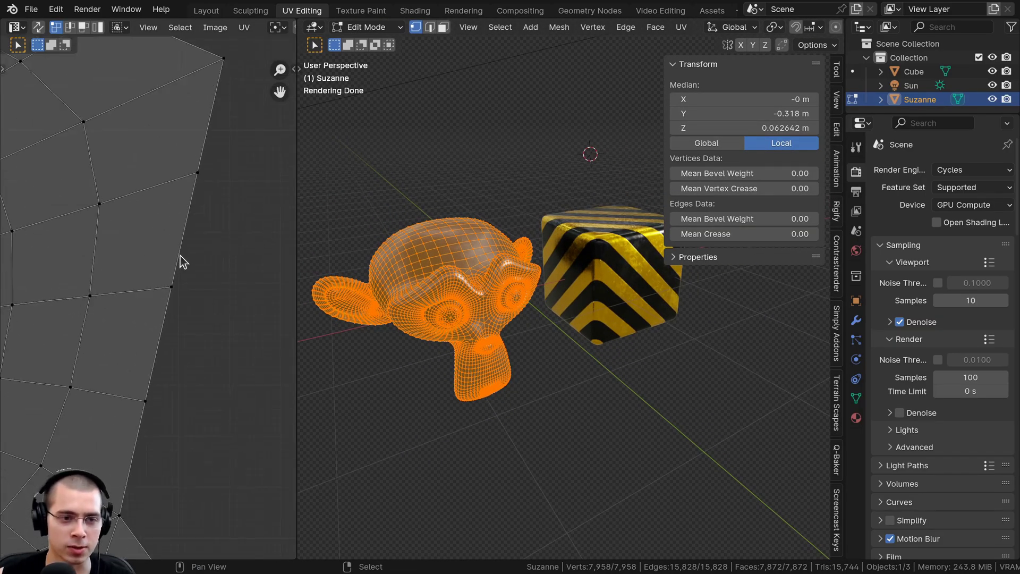
{"action": "scroll", "coordinate": [182, 248], "scroll_direction": "down", "scroll_amount": 6}
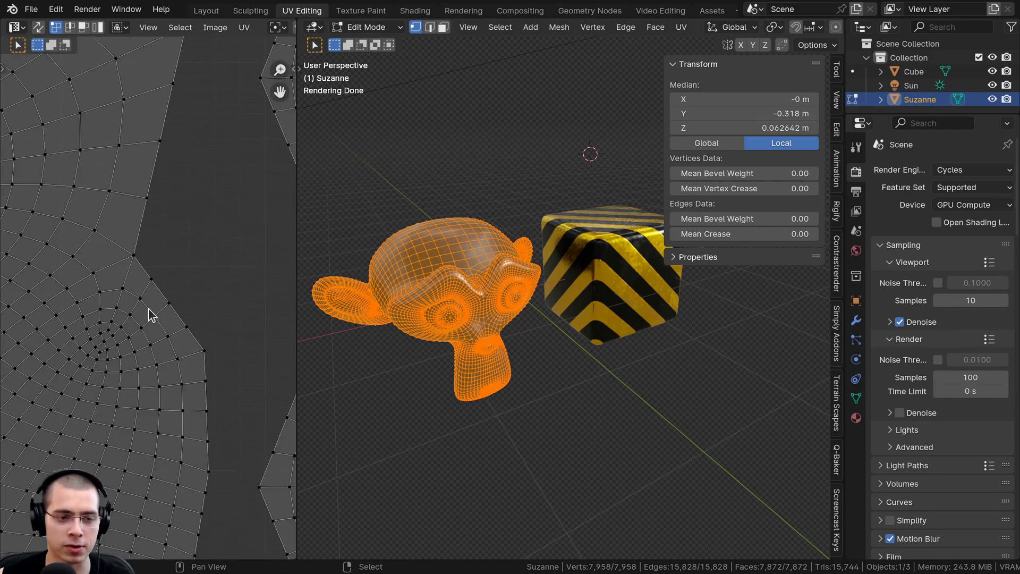
{"action": "key", "text": "Tab"}
{"action": "left_click", "coordinate": [836, 285]}
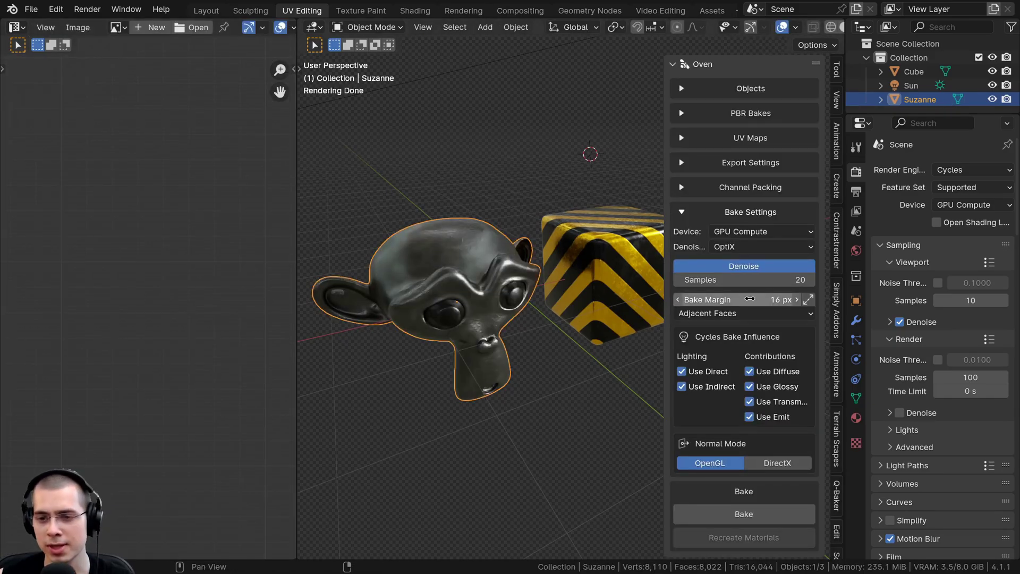
Step: In Edit Mode, select Suzanne's large lower UV island and try moving it up against the neighbouring round island
{"action": "key", "text": "Tab"}
{"action": "scroll", "coordinate": [207, 325], "scroll_direction": "up", "scroll_amount": 6}
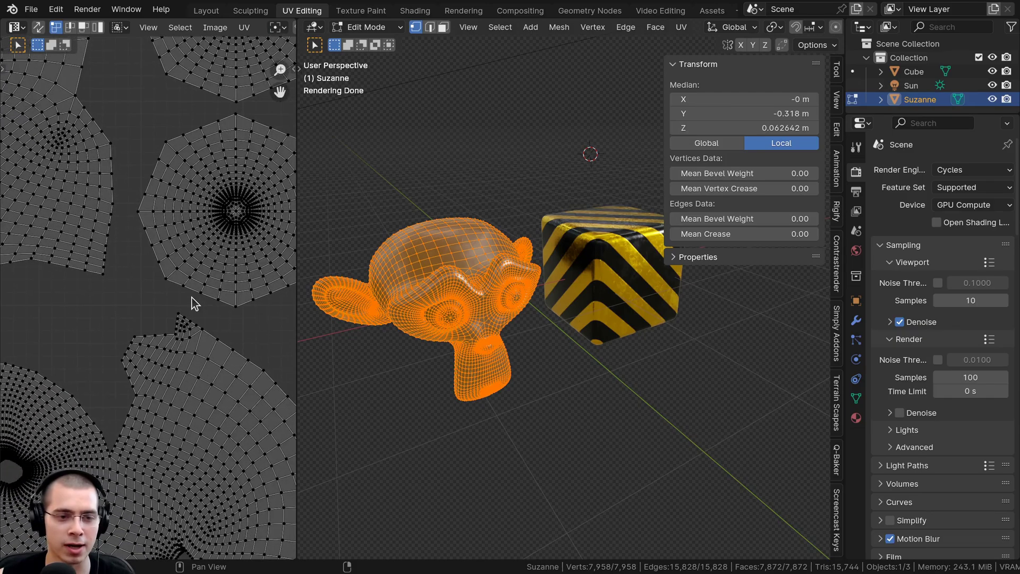
{"action": "key", "text": "alt+a"}
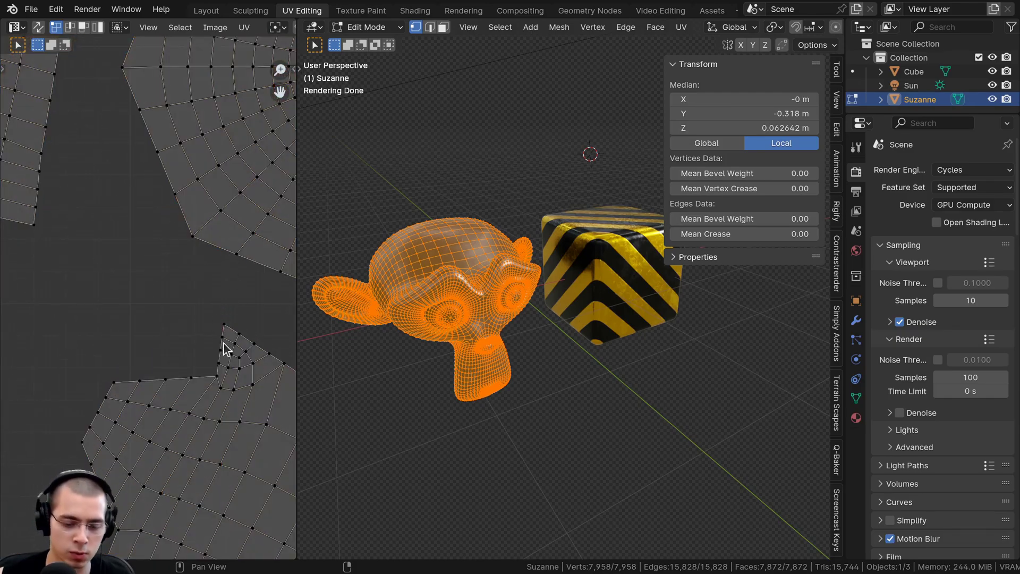
{"action": "key", "text": "l"}
{"action": "middle_click_drag", "start_coordinate": [226, 347], "coordinate": [126, 366]}
{"action": "scroll", "coordinate": [125, 366], "scroll_direction": "up", "scroll_amount": 2}
{"action": "key", "text": "g"}
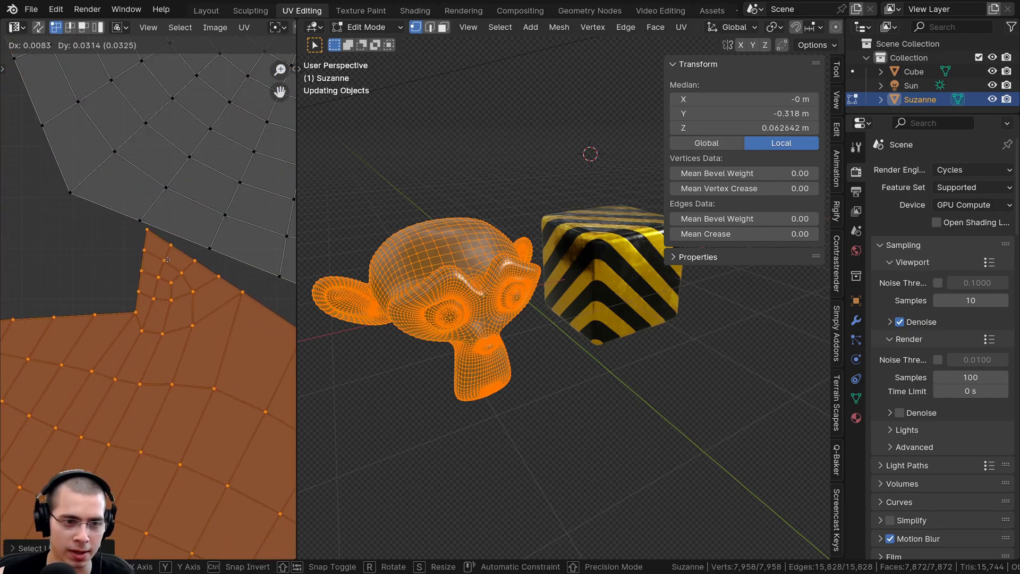
{"action": "left_click", "coordinate": [152, 286]}
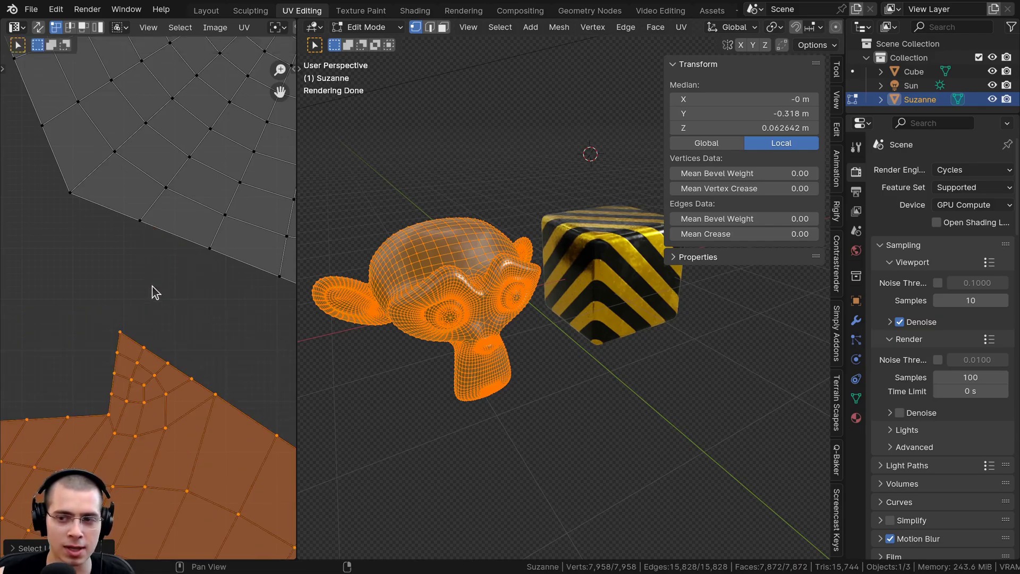
Step: Check the spacing of Suzanne's UV islands again, deselect the UVs and return to Object Mode
{"action": "key", "text": "Tab"}
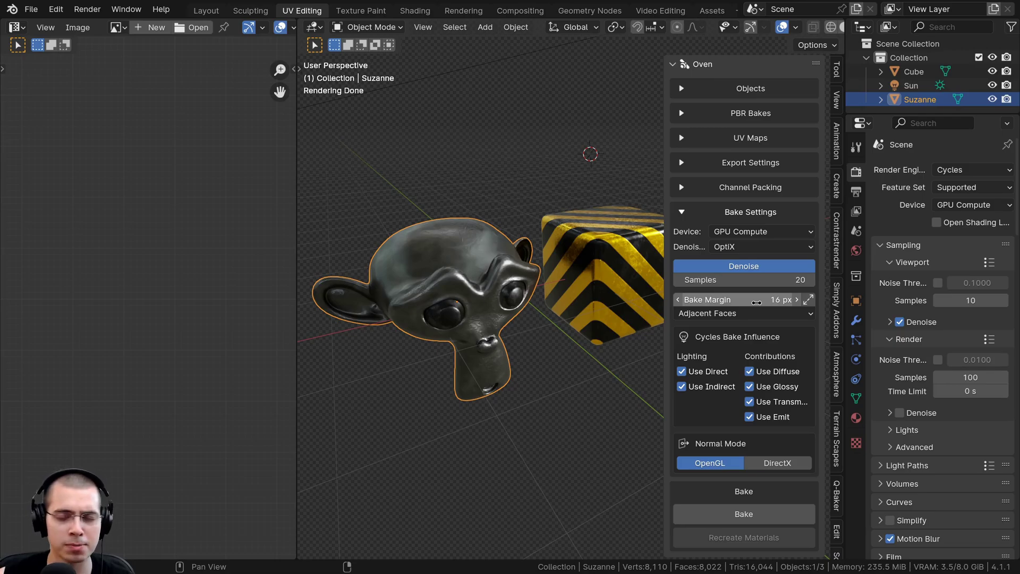
{"action": "scroll", "coordinate": [183, 319], "scroll_direction": "down", "scroll_amount": 6}
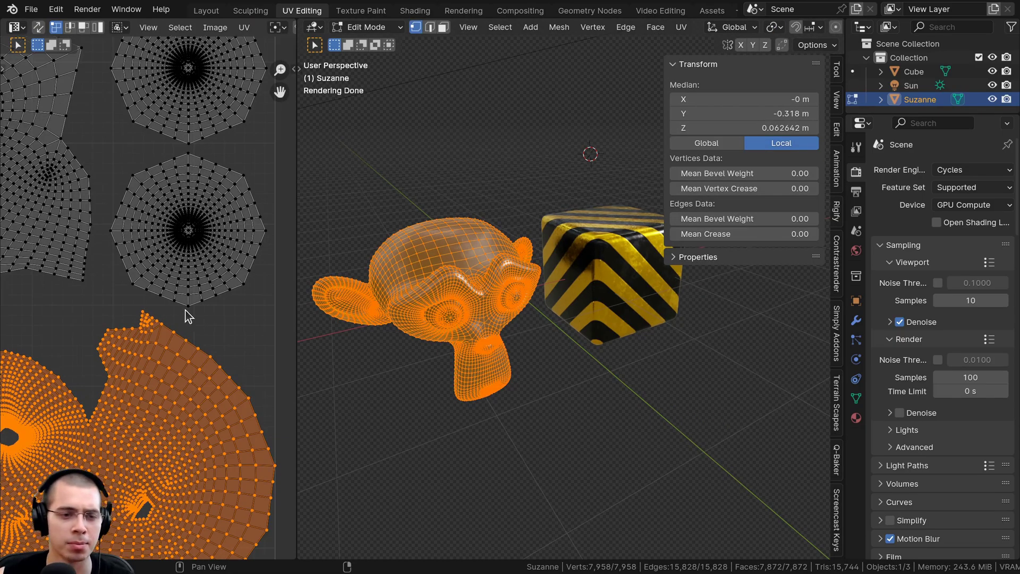
{"action": "scroll", "coordinate": [166, 305], "scroll_direction": "down", "scroll_amount": 3}
{"action": "key", "text": "alt+a"}
{"action": "key", "text": "Tab"}
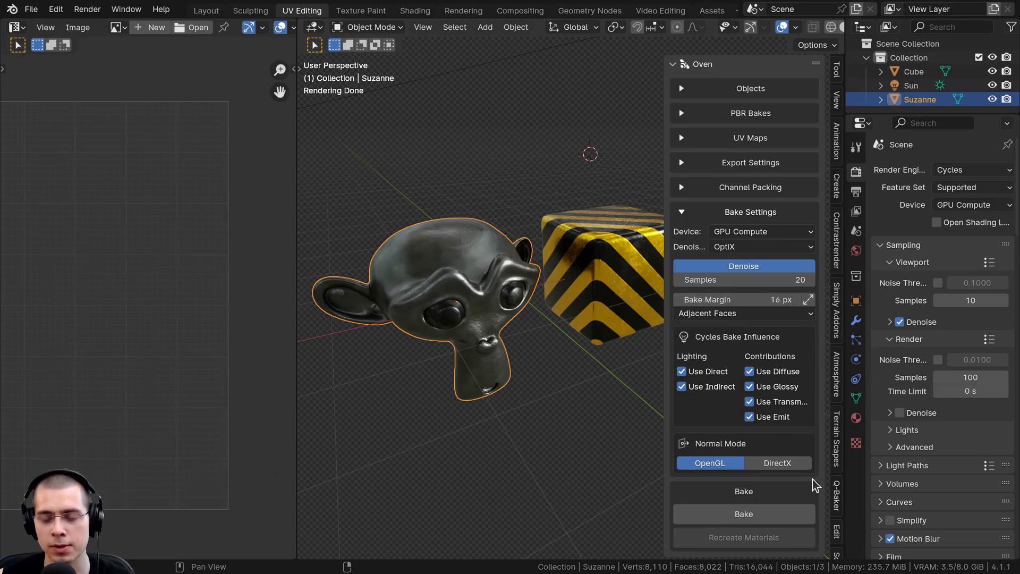
Step: Try DirectX as the bake Normal Mode and switch it back to OpenGL
{"action": "left_click", "coordinate": [759, 471]}
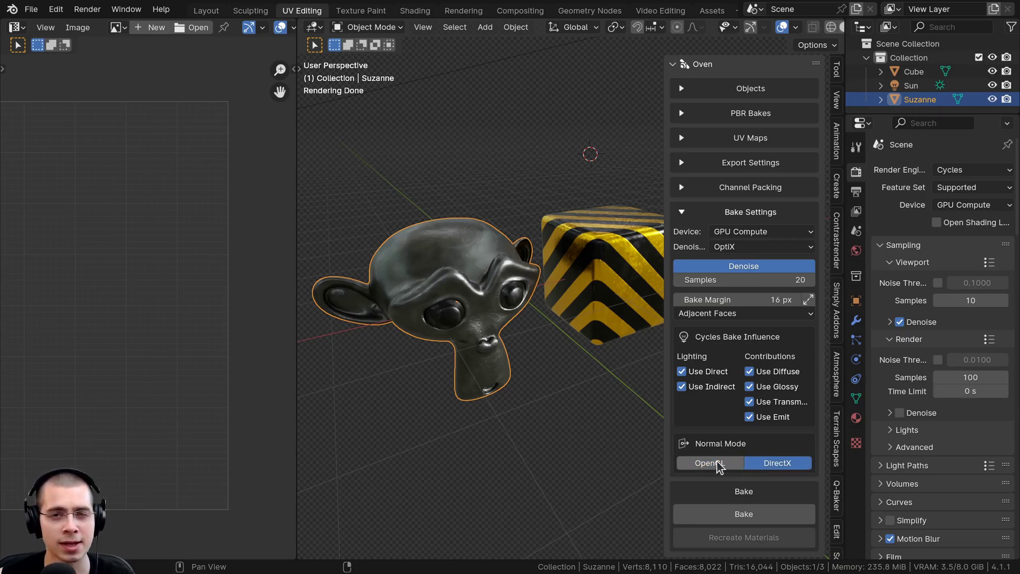
{"action": "left_click", "coordinate": [702, 465]}
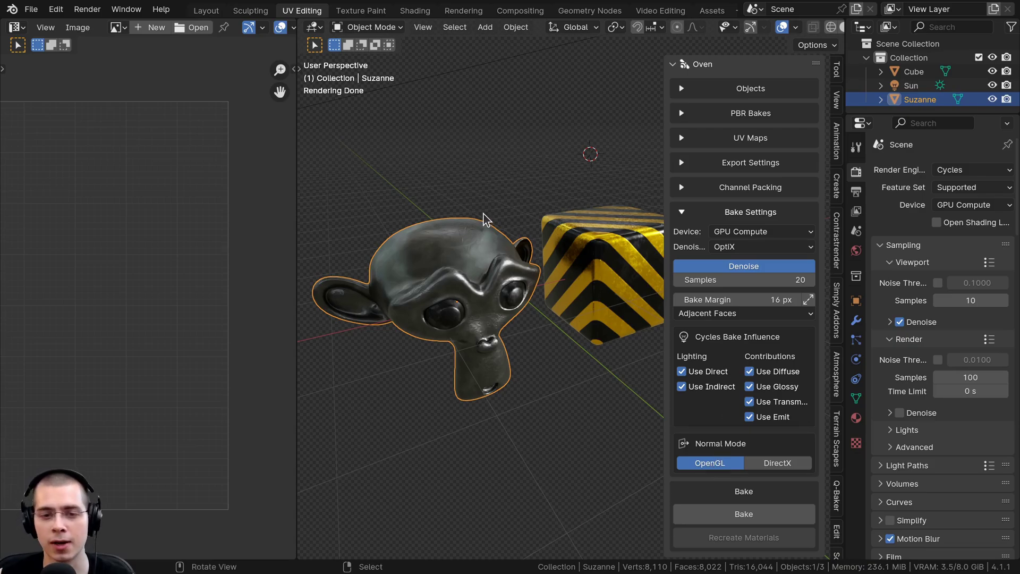
Step: Save the Blender file and run the bake in Oven
{"action": "middle_click_drag", "start_coordinate": [485, 222], "coordinate": [501, 182]}
{"action": "key", "text": "ctrl+s"}
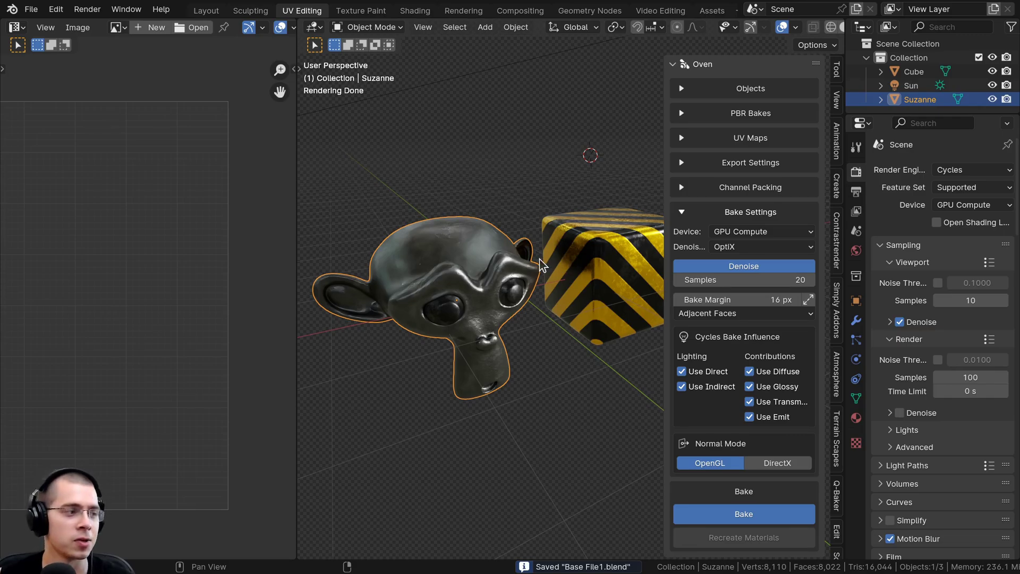
Step: Replace the objects' materials with new ones using the baked maps through Oven's Recreate Materials, and select Suzanne
{"action": "scroll", "coordinate": [540, 260], "scroll_direction": "down", "scroll_amount": 4}
{"action": "middle_click_drag", "start_coordinate": [521, 302], "coordinate": [513, 222]}
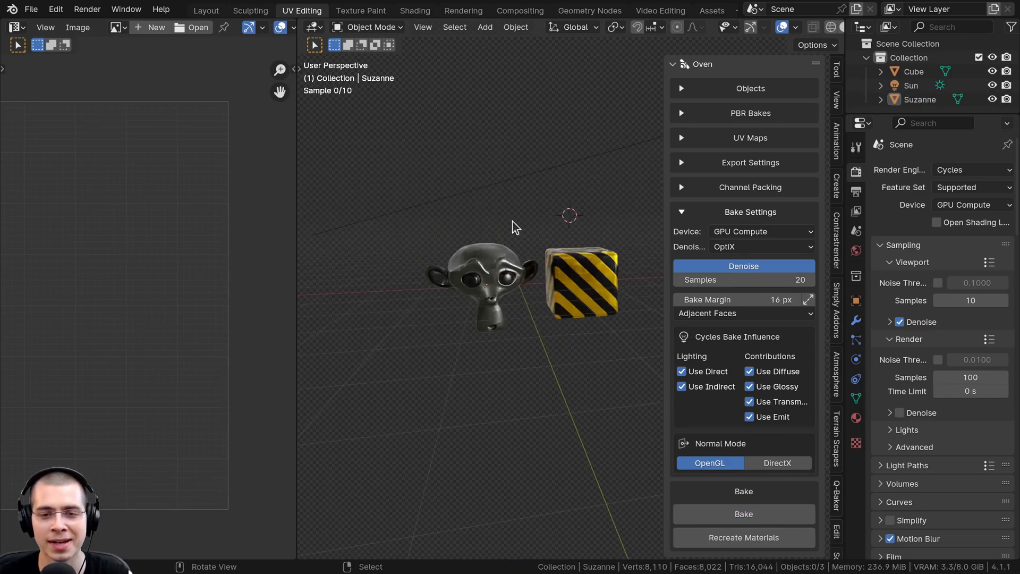
{"action": "middle_click_drag", "start_coordinate": [480, 409], "coordinate": [495, 386]}
{"action": "scroll", "coordinate": [498, 393], "scroll_direction": "up", "scroll_amount": 2}
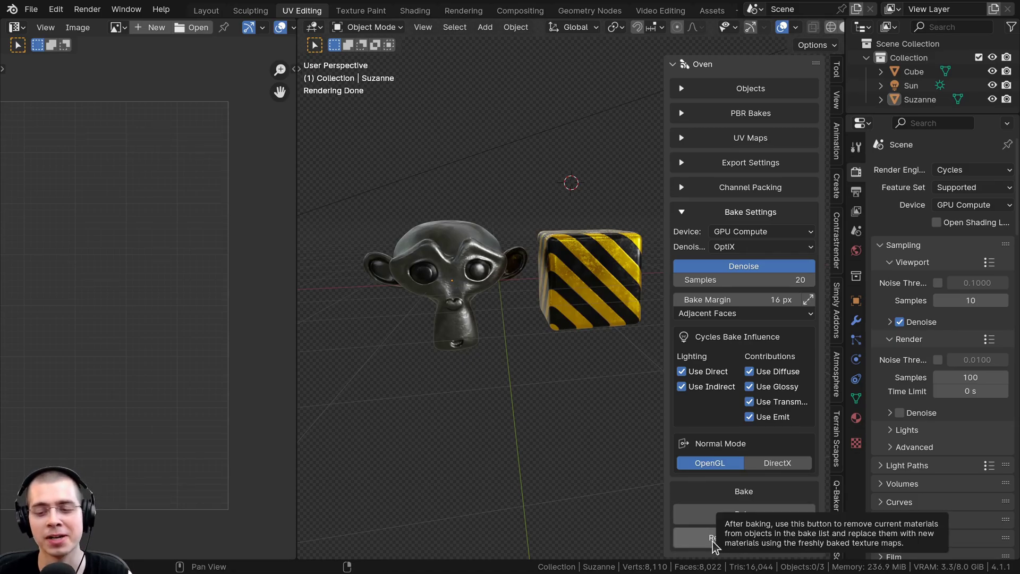
{"action": "middle_click_drag", "start_coordinate": [553, 210], "coordinate": [518, 221]}
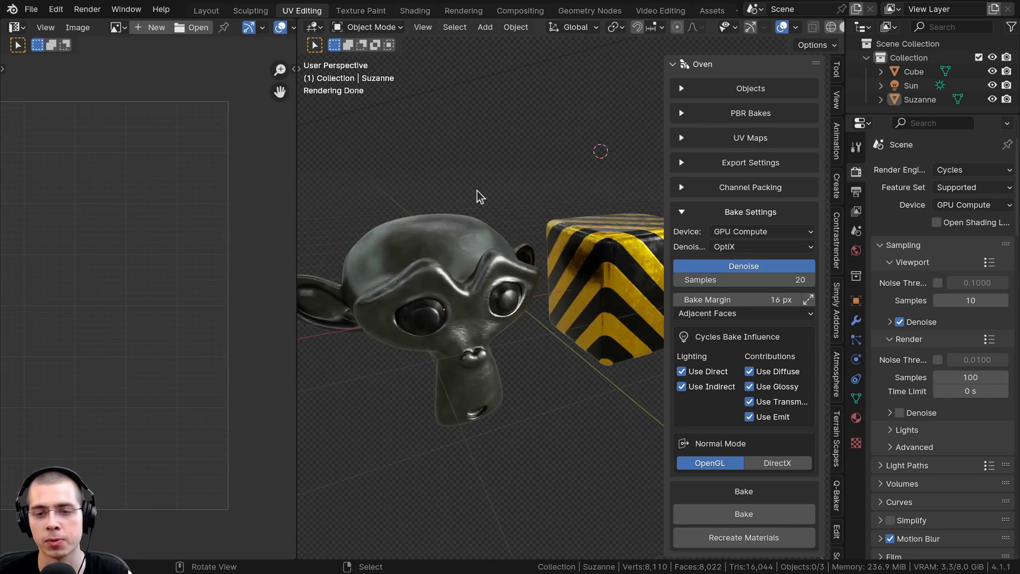
{"action": "left_click", "coordinate": [734, 541]}
{"action": "middle_click_drag", "start_coordinate": [481, 286], "coordinate": [443, 49]}
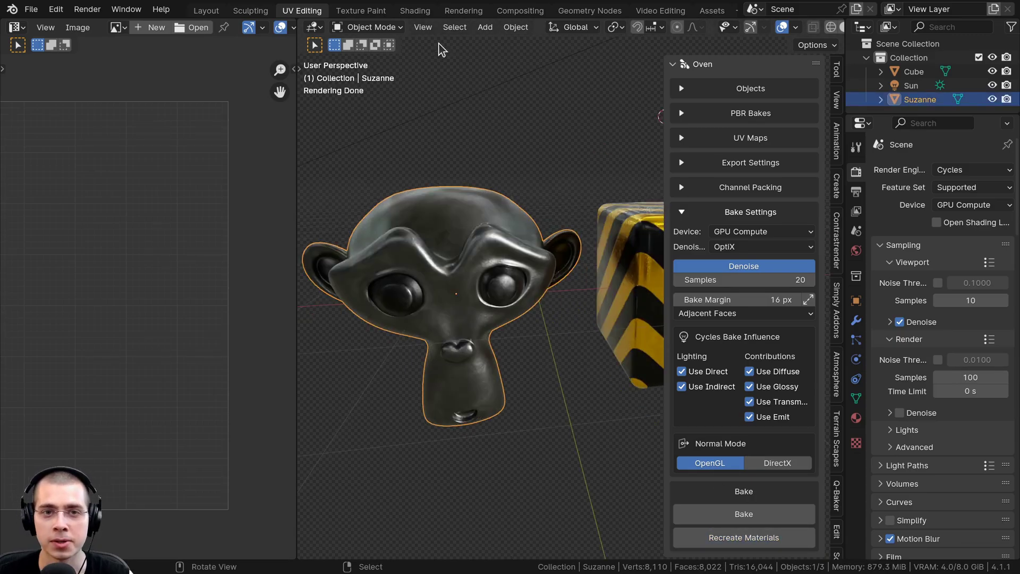
Step: Show Suzanne's recreated material nodes in the Shading workspace and switch the viewport to Rendered shading
{"action": "left_click", "coordinate": [408, 11]}
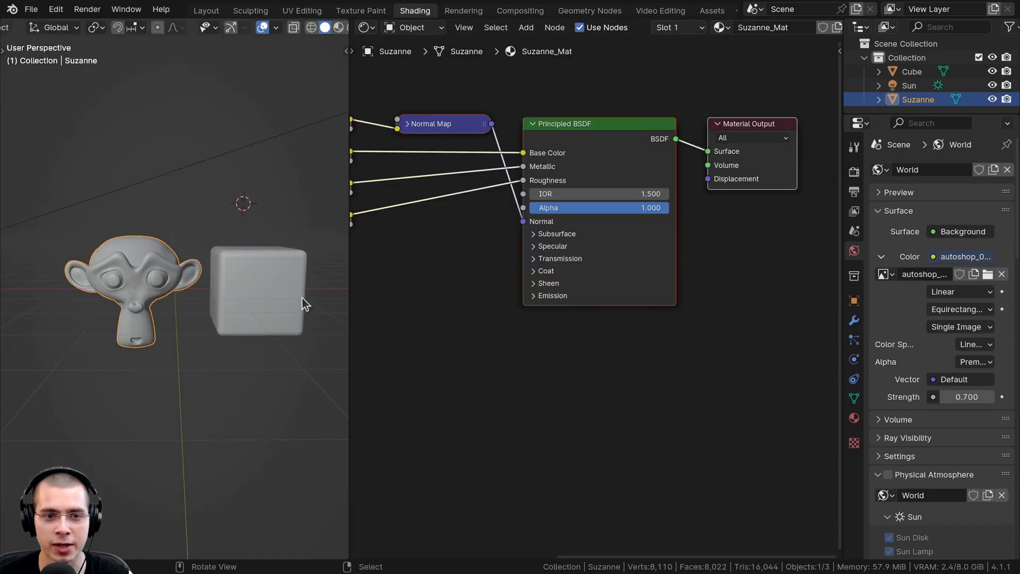
{"action": "middle_click_drag", "start_coordinate": [413, 228], "coordinate": [605, 318]}
{"action": "scroll", "coordinate": [558, 285], "scroll_direction": "down", "scroll_amount": 4}
{"action": "mouse_move", "coordinate": [582, 276]}
{"action": "middle_mouse_down"}
{"action": "mouse_move", "coordinate": [689, 273]}
{"action": "mouse_move", "coordinate": [644, 266]}
{"action": "middle_mouse_up"}
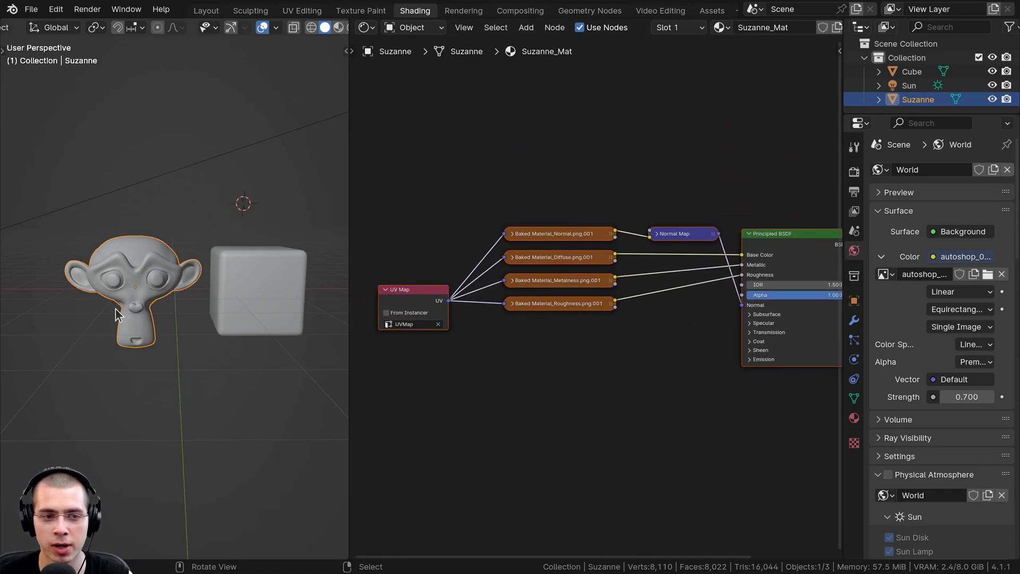
{"action": "scroll", "coordinate": [117, 310], "scroll_direction": "up", "scroll_amount": 1}
{"action": "middle_click_drag", "start_coordinate": [118, 306], "coordinate": [206, 315]}
{"action": "key", "text": "z"}
{"action": "scroll", "coordinate": [502, 258], "scroll_direction": "up", "scroll_amount": 3}
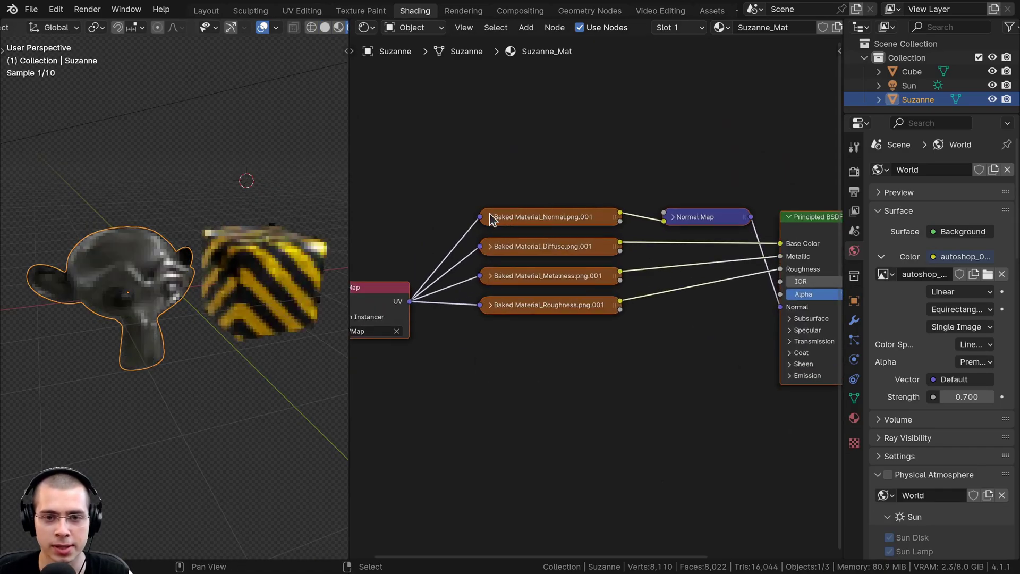
Step: Expand the baked Normal texture node and the Normal Map node and place them side by side below the other textures
{"action": "left_click", "coordinate": [490, 217]}
{"action": "middle_click_drag", "start_coordinate": [546, 206], "coordinate": [533, 146]}
{"action": "key", "text": "g"}
{"action": "left_click", "coordinate": [506, 432]}
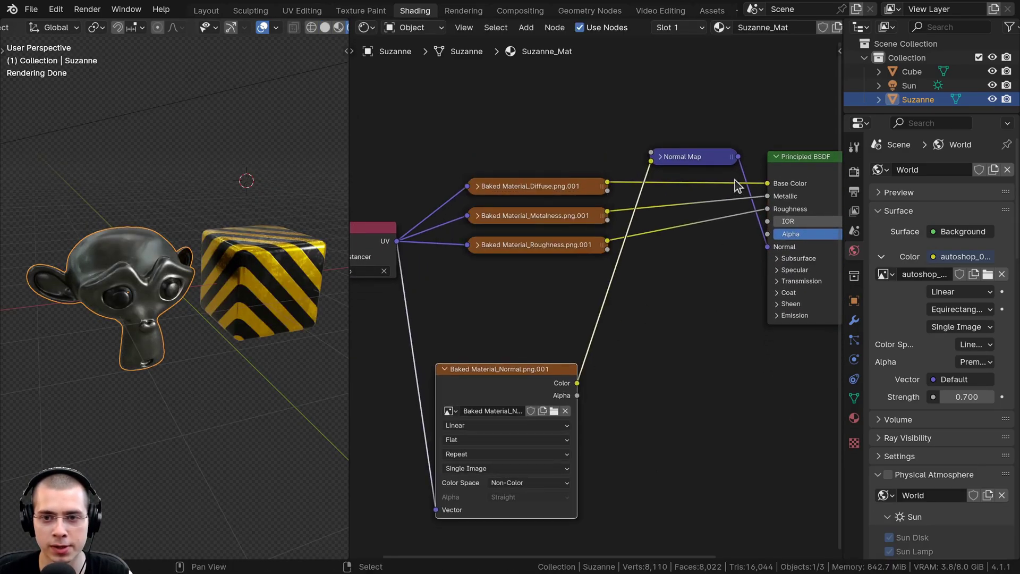
{"action": "left_click", "coordinate": [660, 158]}
{"action": "left_click_drag", "start_coordinate": [661, 160], "coordinate": [634, 390]}
{"action": "left_click_drag", "start_coordinate": [545, 384], "coordinate": [570, 397]}
{"action": "middle_click_drag", "start_coordinate": [569, 396], "coordinate": [572, 394]}
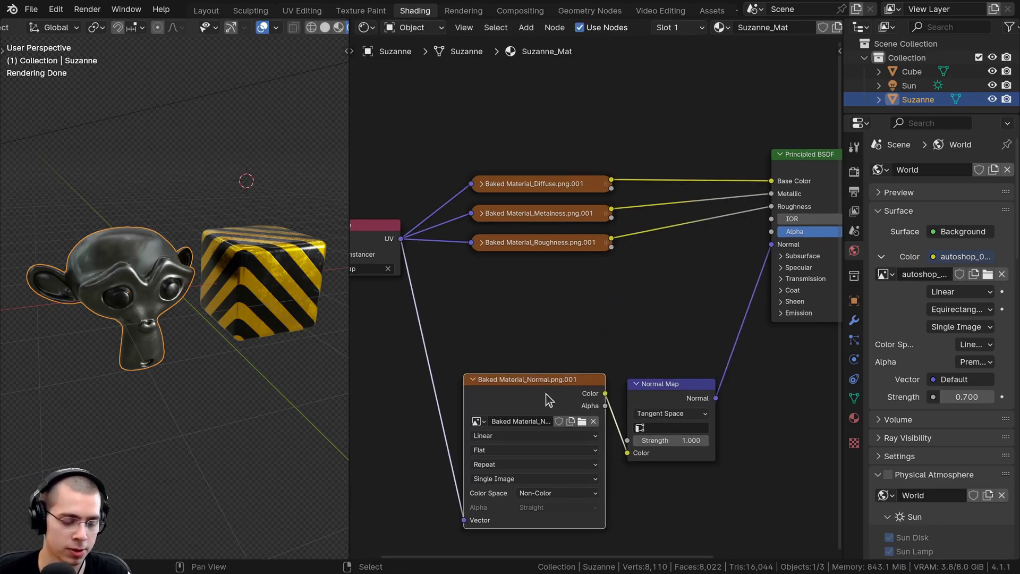
Step: Preview the baked Normal texture on Suzanne, then expand the Roughness texture node and preview that one
{"action": "left_click", "coordinate": [516, 396], "text": "ctrl+shift"}
{"action": "middle_click_drag", "start_coordinate": [191, 282], "coordinate": [229, 290]}
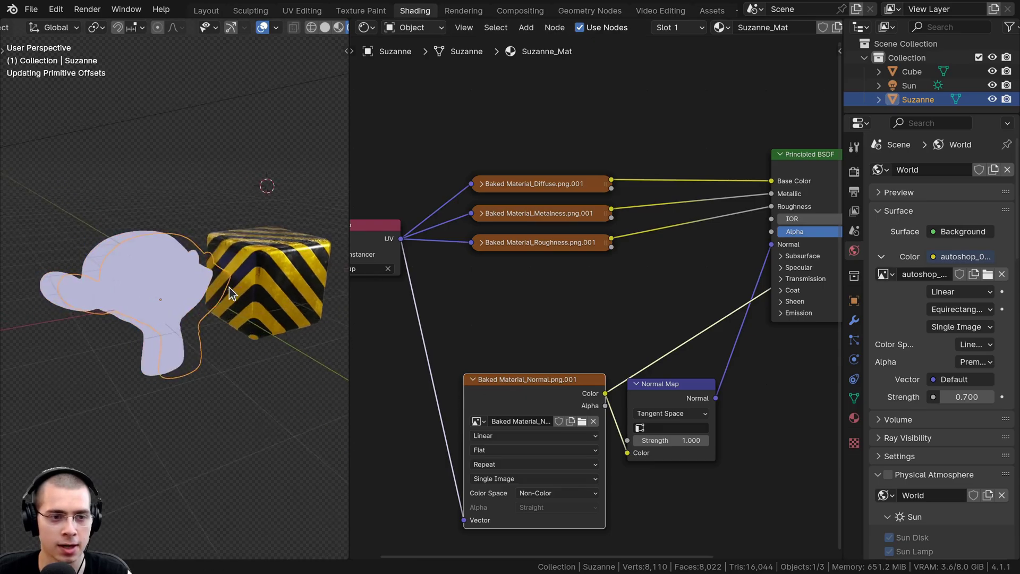
{"action": "scroll", "coordinate": [234, 295], "scroll_direction": "up", "scroll_amount": 3}
{"action": "left_click", "coordinate": [481, 243]}
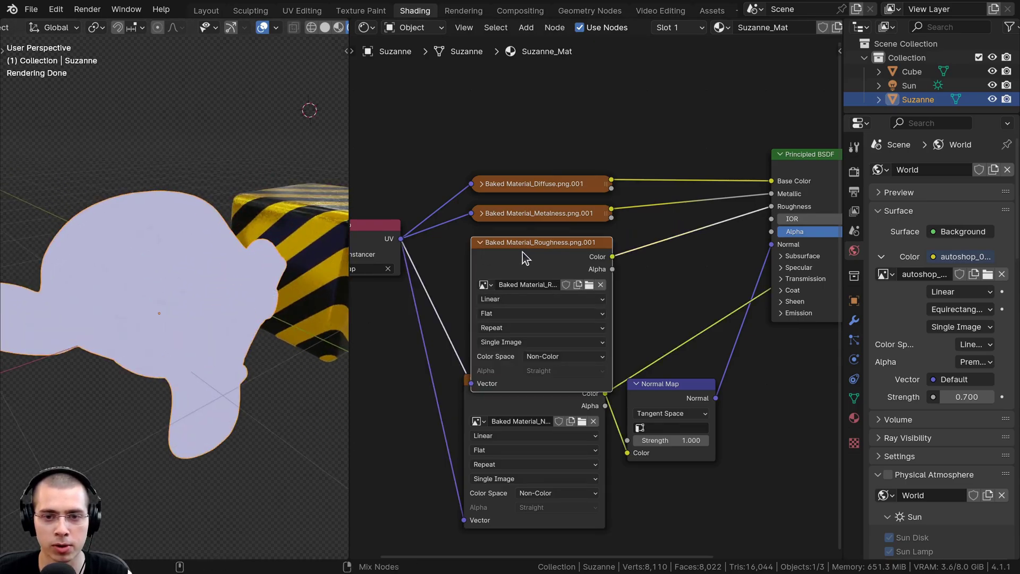
{"action": "left_click", "coordinate": [522, 252], "text": "ctrl+shift"}
Step: Move the Diffuse and Metalness texture nodes up for more room, then expand the Metalness node and preview it on Suzanne
{"action": "middle_click_drag", "start_coordinate": [520, 244], "coordinate": [509, 358]}
{"action": "left_click_drag", "start_coordinate": [480, 296], "coordinate": [482, 117]}
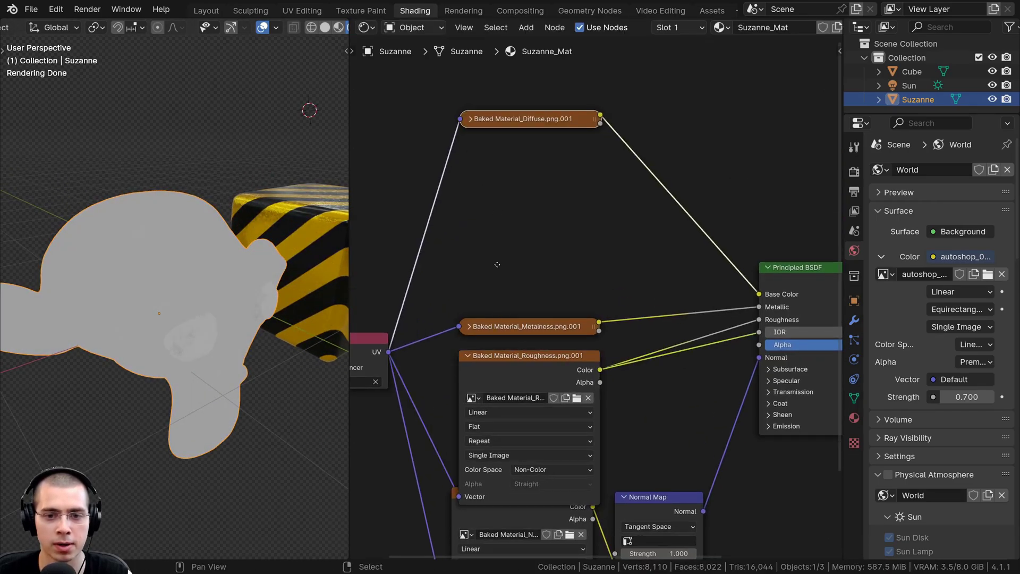
{"action": "left_click_drag", "start_coordinate": [478, 326], "coordinate": [480, 185]}
{"action": "left_click", "coordinate": [471, 185]}
{"action": "left_click", "coordinate": [508, 198], "text": "ctrl+shift"}
{"action": "middle_click_drag", "start_coordinate": [138, 264], "coordinate": [96, 243]}
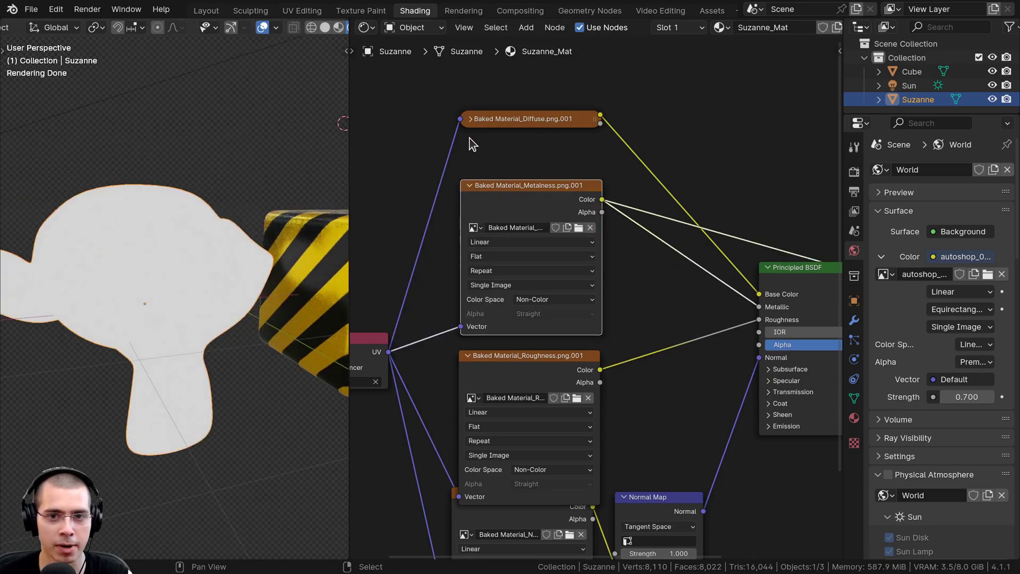
Step: Expand the Diffuse texture node, place it above the Metalness node and preview it on Suzanne
{"action": "left_click", "coordinate": [471, 119]}
{"action": "middle_click_drag", "start_coordinate": [472, 121], "coordinate": [467, 217]}
{"action": "left_click_drag", "start_coordinate": [473, 215], "coordinate": [459, 111]}
{"action": "left_click", "coordinate": [465, 127], "text": "ctrl+shift"}
{"action": "scroll", "coordinate": [471, 313], "scroll_direction": "up", "scroll_amount": 2}
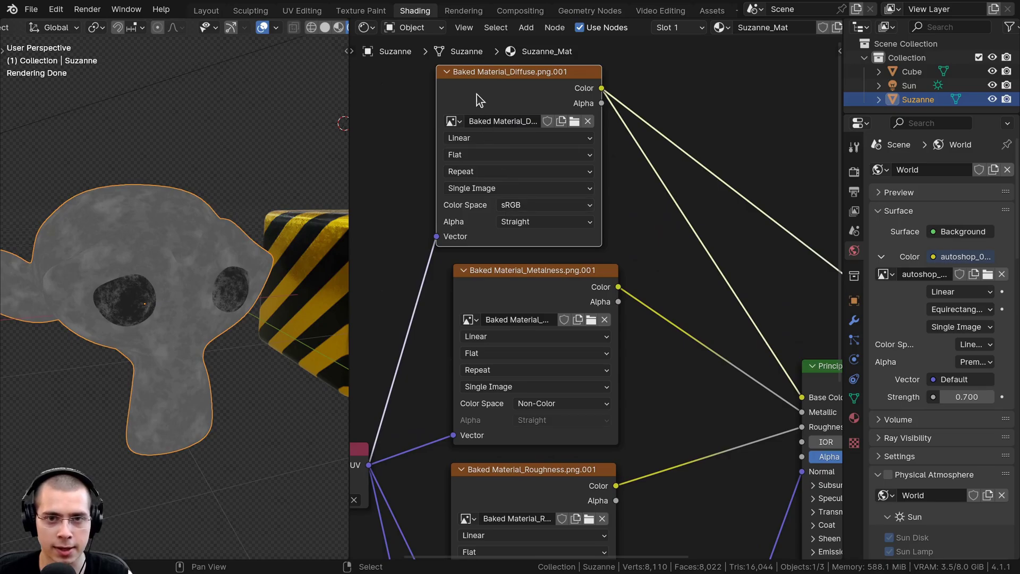
Step: Move the Normal texture node clear below the Roughness node and view the Roughness texture's Color Space options
{"action": "left_click_drag", "start_coordinate": [477, 94], "coordinate": [484, 92]}
{"action": "middle_click_drag", "start_coordinate": [484, 339], "coordinate": [543, 216]}
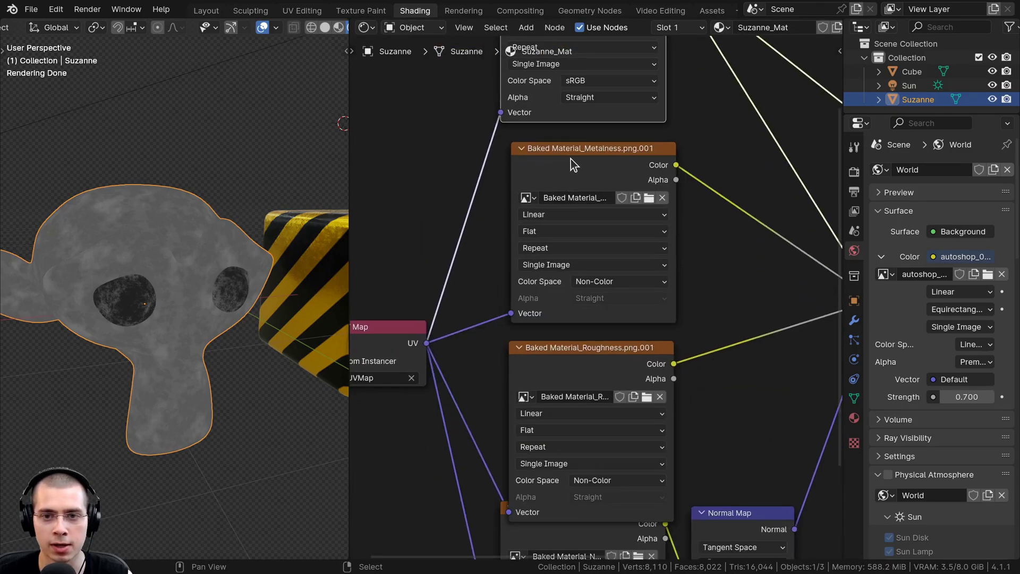
{"action": "left_click", "coordinate": [571, 159]}
{"action": "middle_click_drag", "start_coordinate": [584, 372], "coordinate": [558, 251]}
{"action": "left_click_drag", "start_coordinate": [559, 251], "coordinate": [556, 246]}
{"action": "left_click_drag", "start_coordinate": [553, 394], "coordinate": [561, 442]}
{"action": "left_click", "coordinate": [561, 354]}
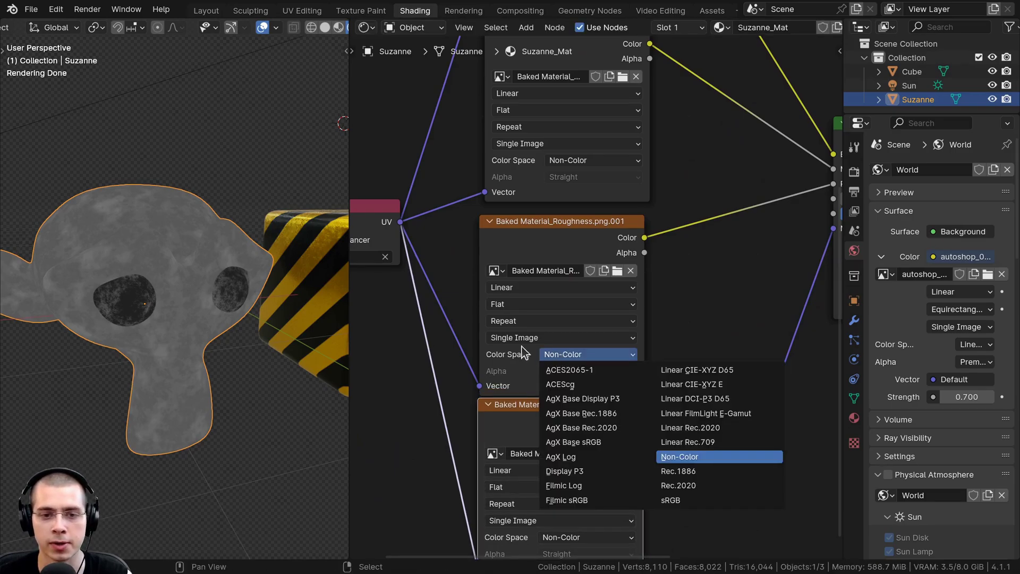
Step: Nudge the UV Map node, inspect the Diffuse preview up close, and reconnect the Principled BSDF to the Material Output
{"action": "middle_click_drag", "start_coordinate": [435, 288], "coordinate": [622, 336]}
{"action": "left_click_drag", "start_coordinate": [527, 290], "coordinate": [519, 294]}
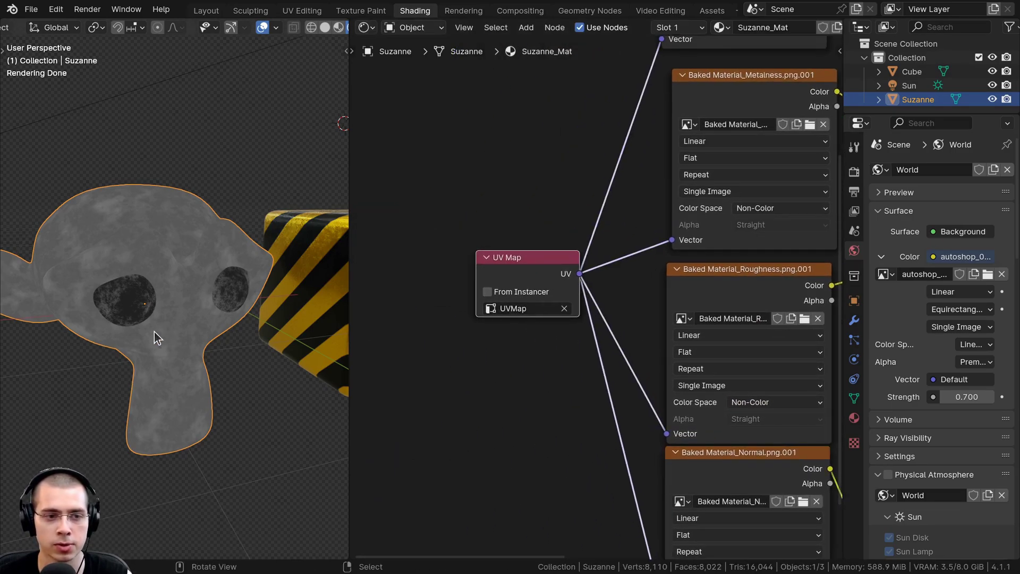
{"action": "middle_click_drag", "start_coordinate": [155, 331], "coordinate": [171, 325]}
{"action": "scroll", "coordinate": [175, 213], "scroll_direction": "up", "scroll_amount": 4}
{"action": "middle_click_drag", "start_coordinate": [796, 237], "coordinate": [425, 249]}
{"action": "scroll", "coordinate": [425, 249], "scroll_direction": "down", "scroll_amount": 5}
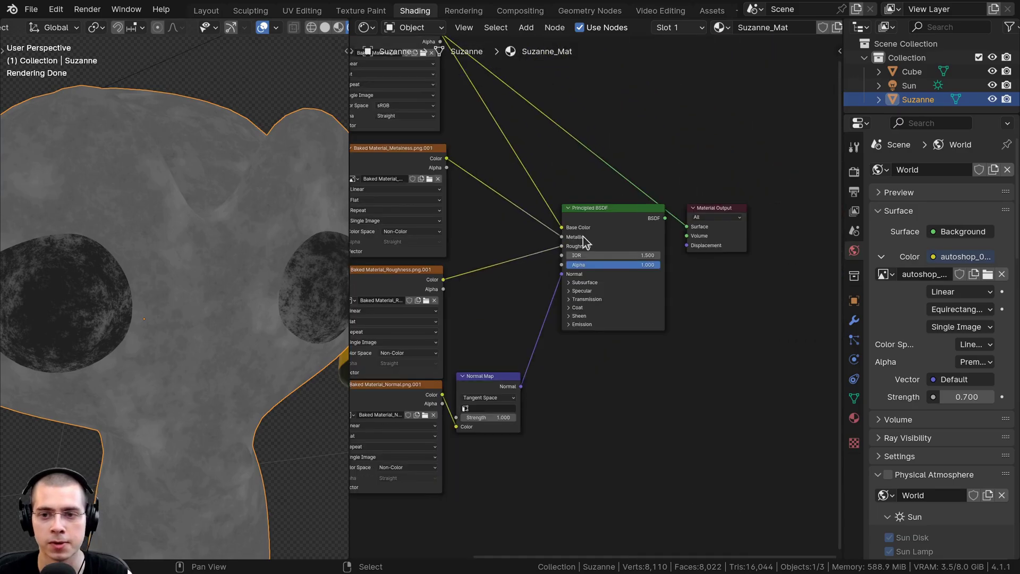
{"action": "left_click", "coordinate": [583, 237], "text": "ctrl+shift"}
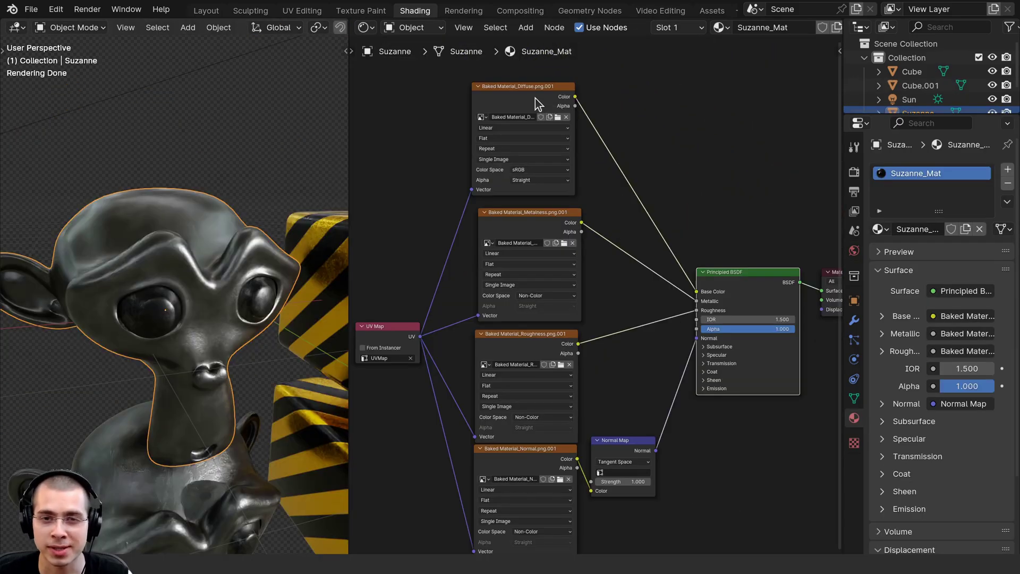
Step: Preview the baked Diffuse texture on Suzanne once more, then restore the Principled BSDF as the material's surface
{"action": "left_click", "coordinate": [535, 98], "text": "ctrl+shift"}
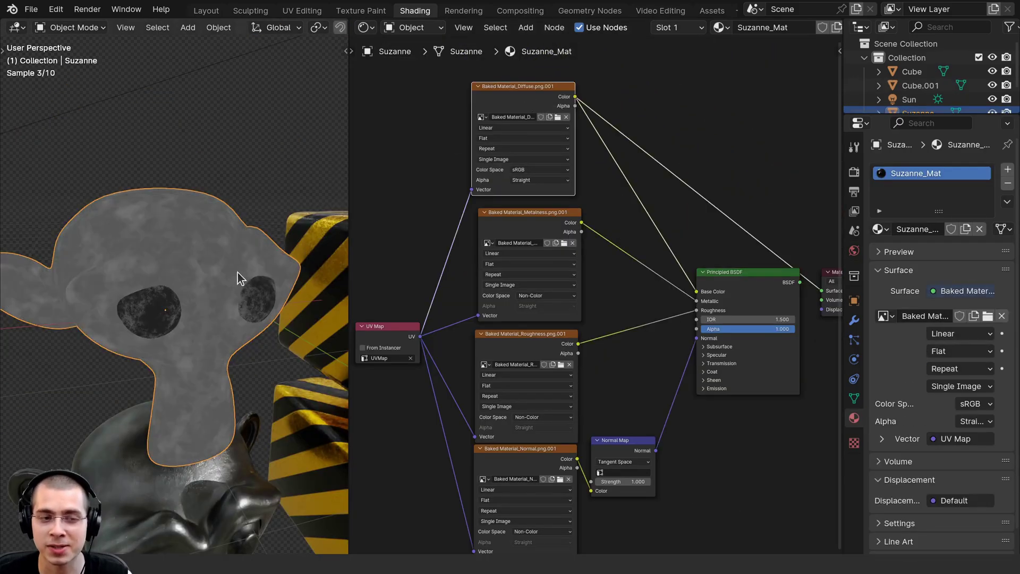
{"action": "scroll", "coordinate": [133, 250], "scroll_direction": "up", "scroll_amount": 3}
{"action": "scroll", "coordinate": [117, 248], "scroll_direction": "down", "scroll_amount": 2}
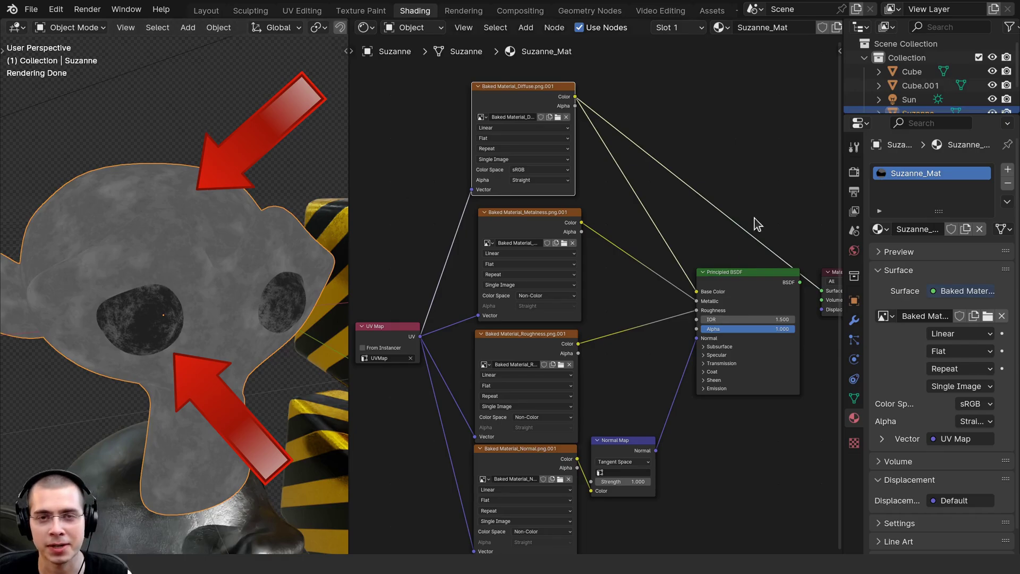
{"action": "left_click", "coordinate": [752, 282], "text": "ctrl+shift"}
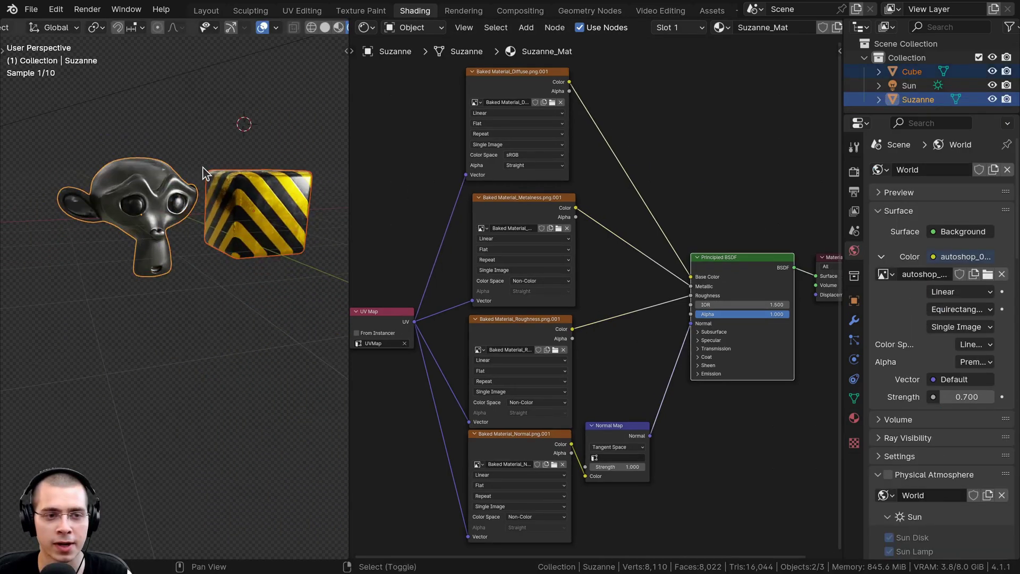
Step: Duplicate Suzanne and the cube straight down along Z, and open the list of available materials for the duplicated cube
{"action": "key", "text": "shift+d"}
{"action": "key", "text": "z"}
{"action": "left_click", "coordinate": [214, 271]}
{"action": "key", "text": "alt+a"}
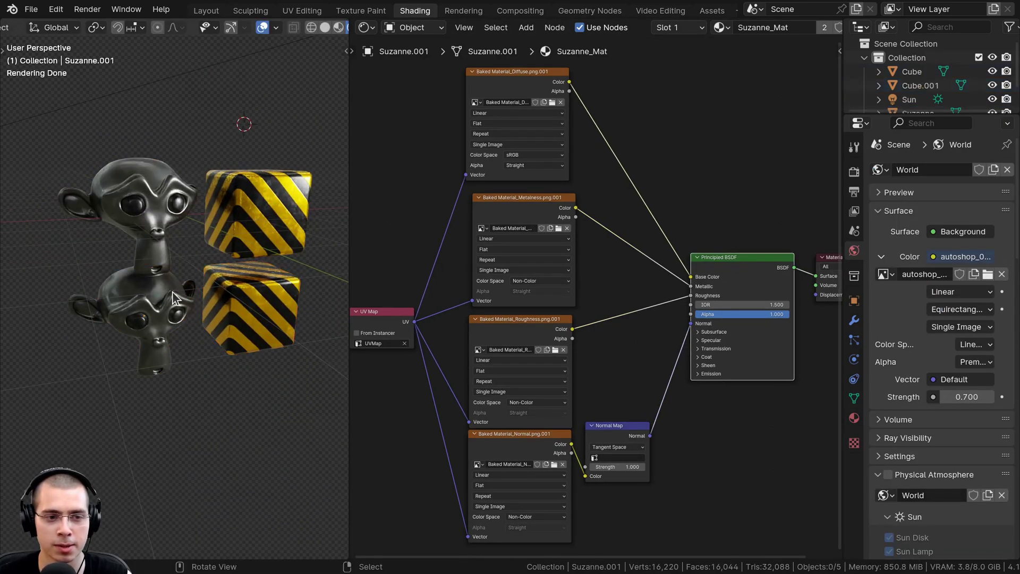
{"action": "left_click", "coordinate": [237, 292]}
{"action": "left_click", "coordinate": [855, 418]}
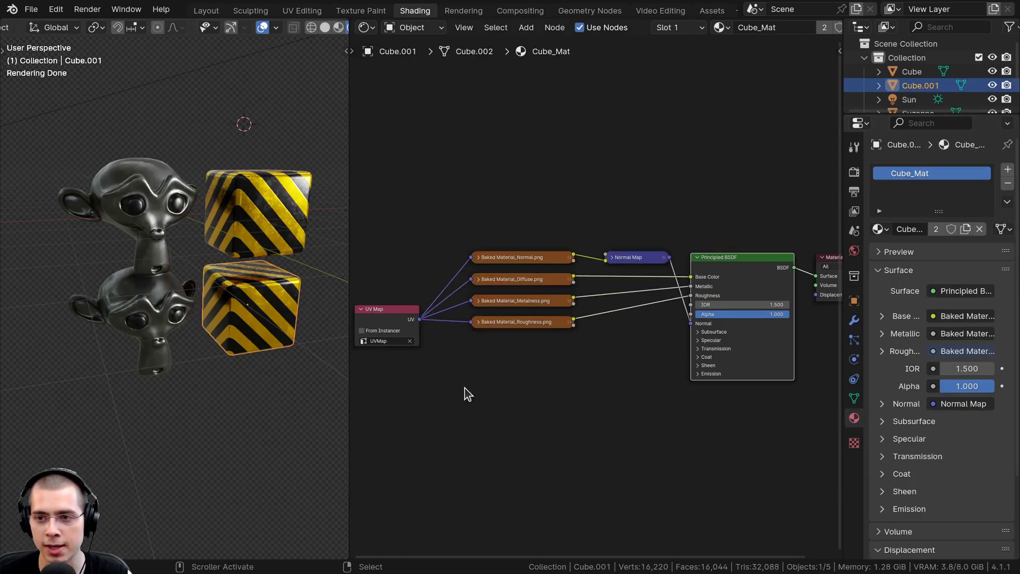
{"action": "left_click", "coordinate": [880, 230]}
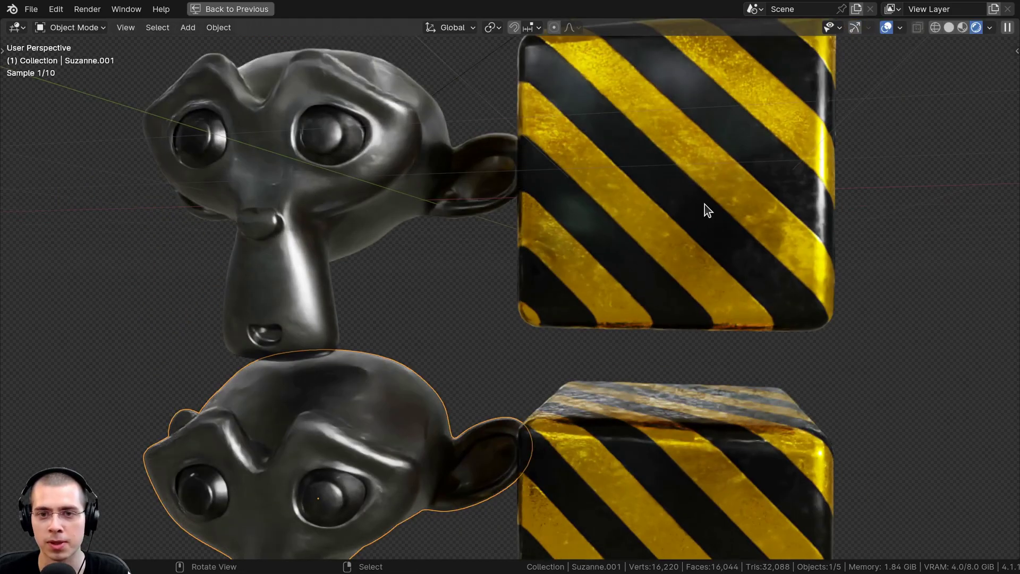
Step: Compare the upper and lower Suzanne and cube pairs up close, trying a move of the upper cube
{"action": "scroll", "coordinate": [705, 204], "scroll_direction": "down", "scroll_amount": 3}
{"action": "left_click", "coordinate": [707, 245]}
{"action": "key", "text": "g"}
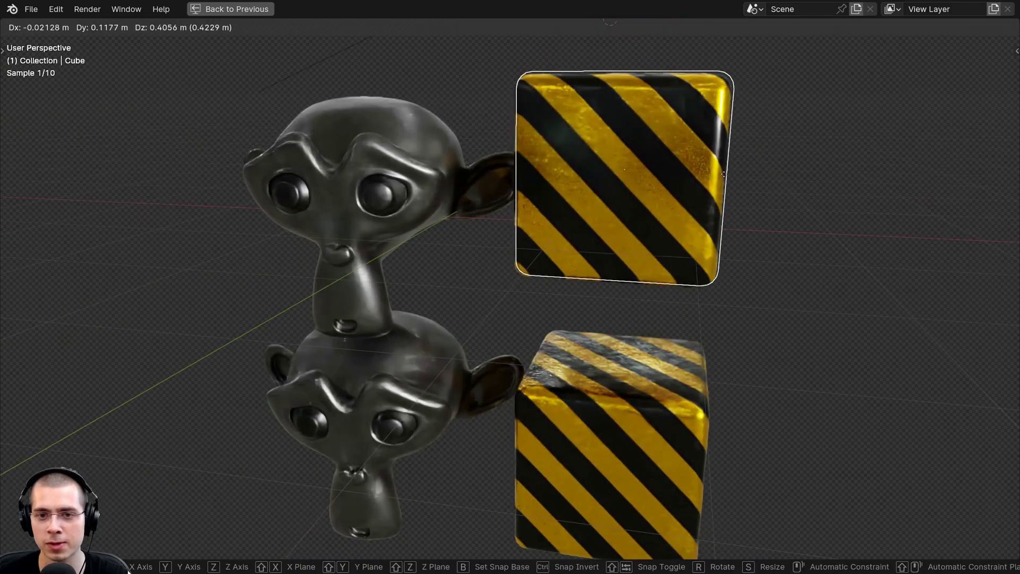
{"action": "right_click", "coordinate": [724, 174]}
{"action": "middle_click_drag", "start_coordinate": [402, 188], "coordinate": [415, 91]}
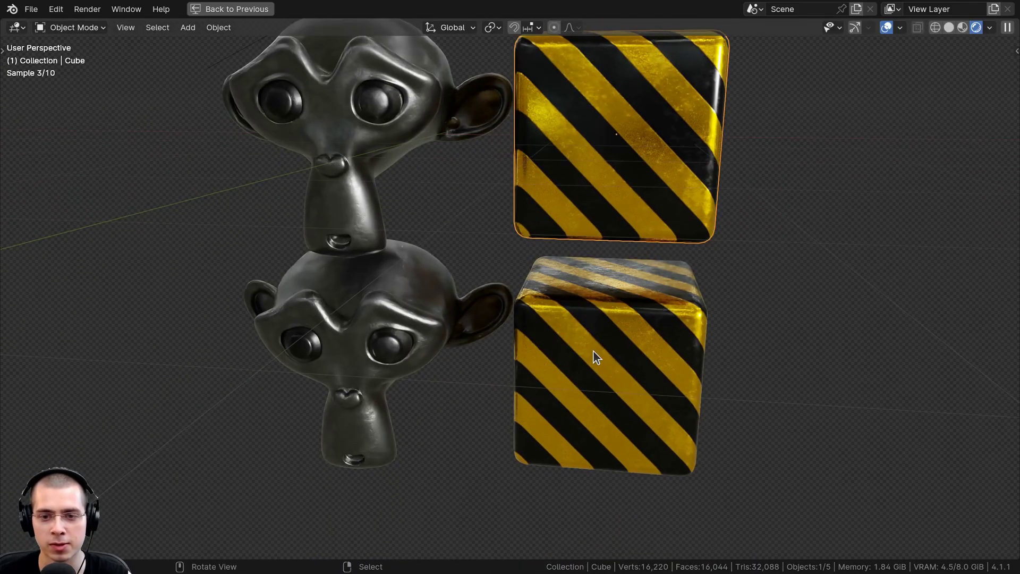
{"action": "right_click", "coordinate": [593, 350]}
{"action": "middle_click_drag", "start_coordinate": [368, 345], "coordinate": [387, 347]}
{"action": "middle_click_drag", "start_coordinate": [476, 217], "coordinate": [454, 242]}
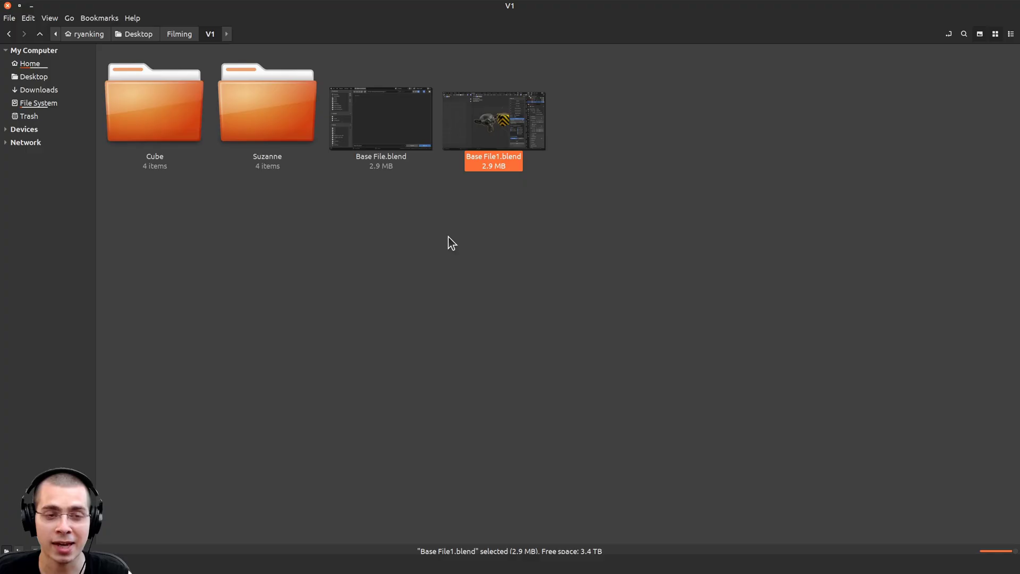
Step: Switch to the file manager and locate the Cube and Suzanne texture folders in the V1 folder
{"action": "left_click", "coordinate": [448, 241]}
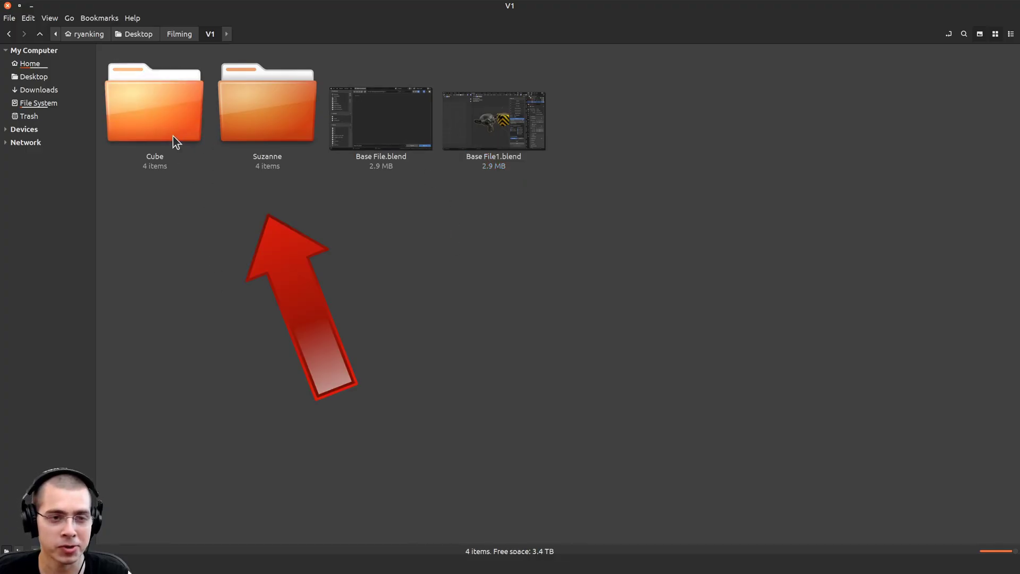
{"action": "left_click", "coordinate": [162, 103]}
{"action": "left_click", "coordinate": [247, 106]}
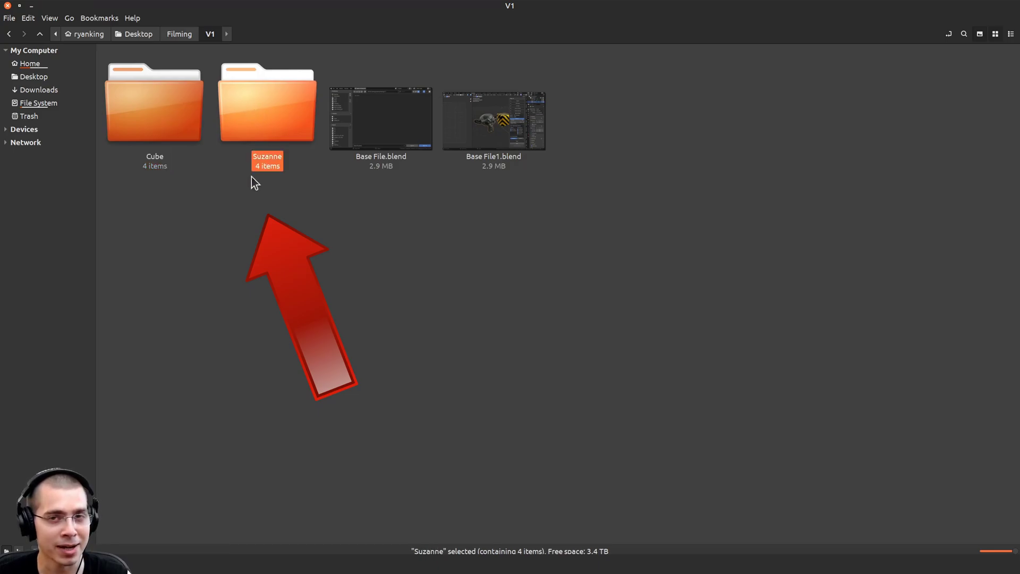
{"action": "left_click", "coordinate": [245, 223]}
{"action": "left_click", "coordinate": [246, 112]}
{"action": "left_click", "coordinate": [212, 206]}
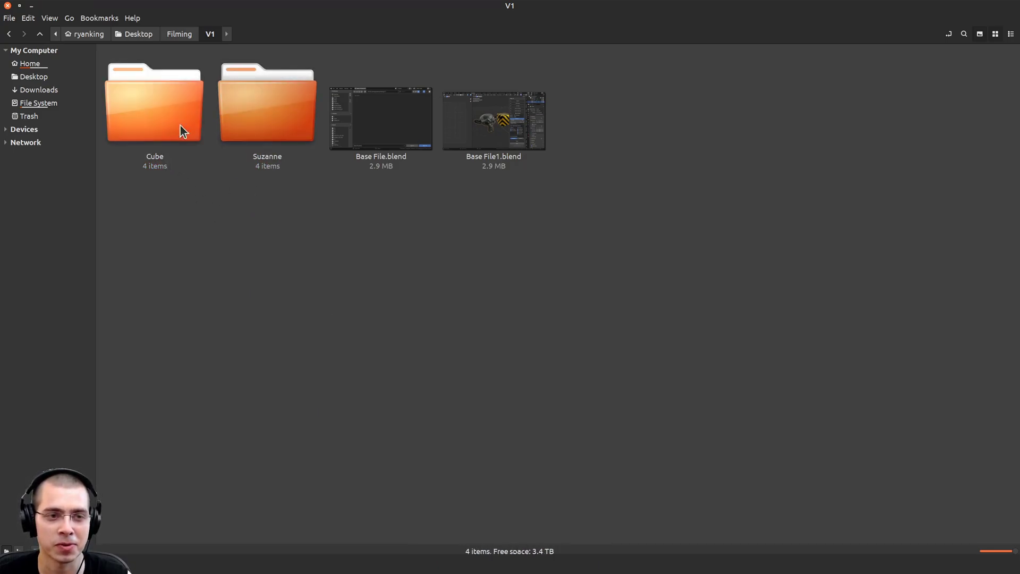
Step: View the Diffuse, Metalness, Normal and Roughness images in the Cube folder, and return to the V1 folder
{"action": "double_click", "coordinate": [163, 123]}
{"action": "left_click", "coordinate": [165, 128]}
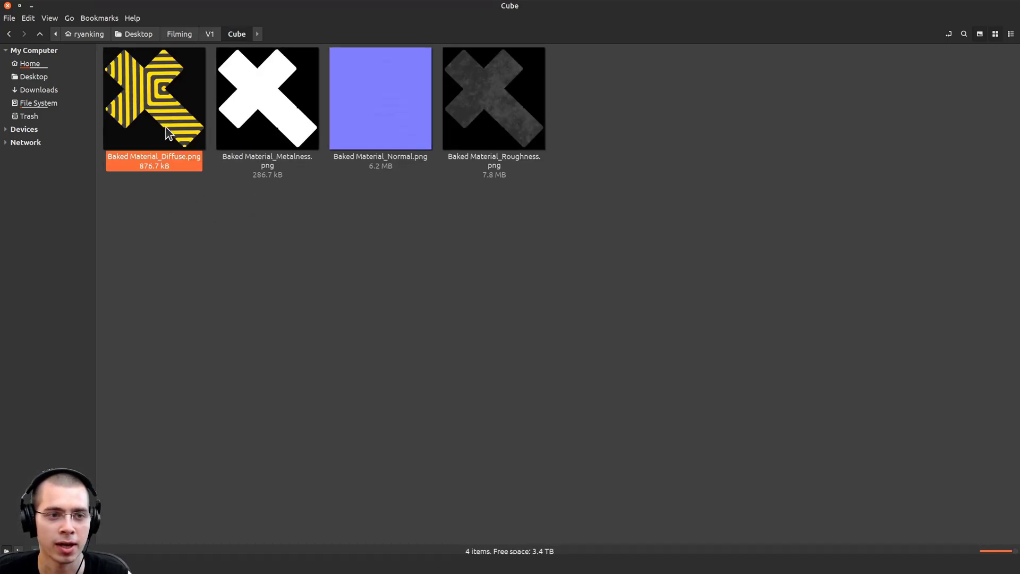
{"action": "key", "text": "Return"}
{"action": "key", "text": "Right"}
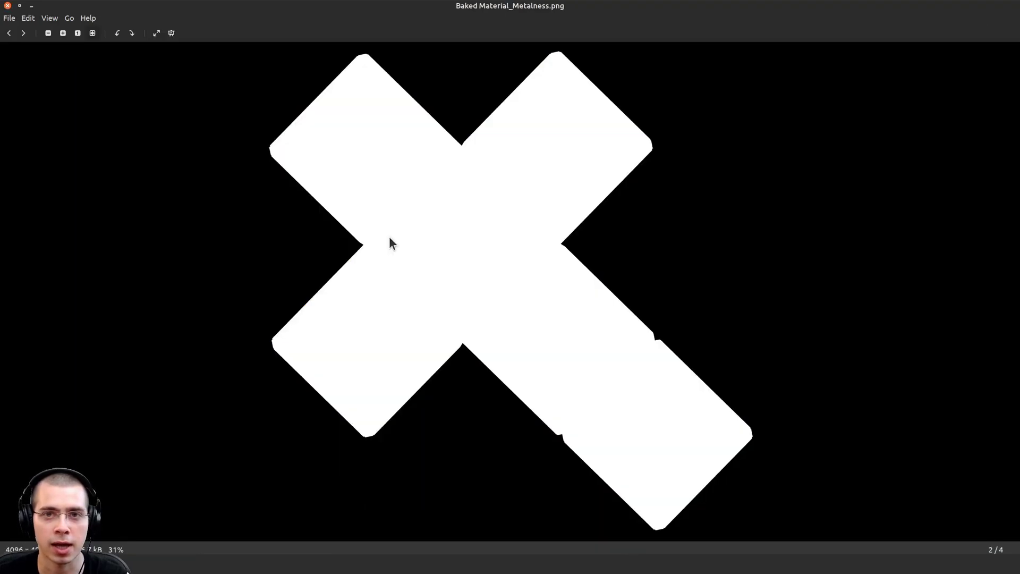
{"action": "key", "text": "Right"}
{"action": "key", "text": "Right"}
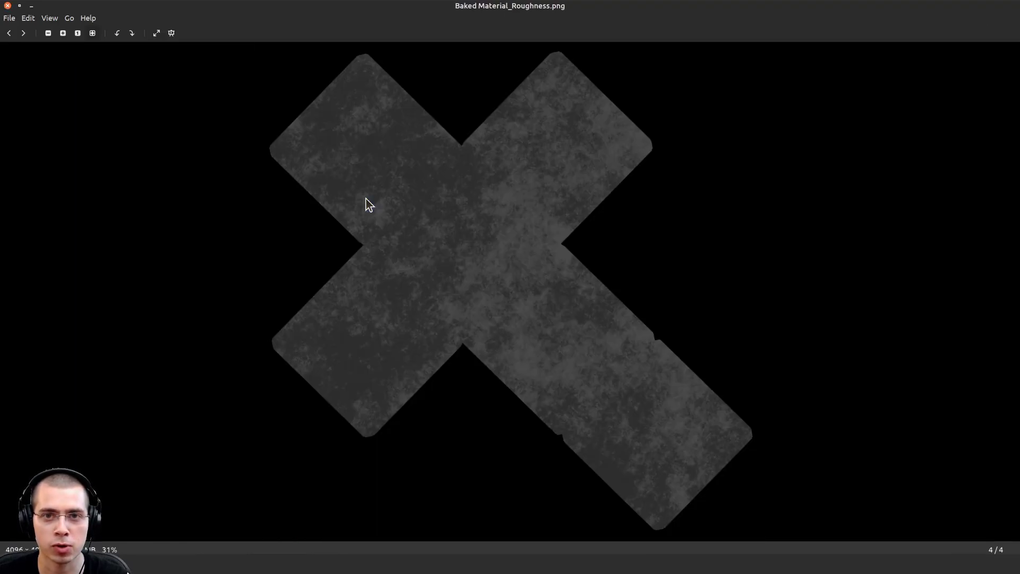
{"action": "left_click", "coordinate": [7, 5]}
{"action": "left_click", "coordinate": [218, 34]}
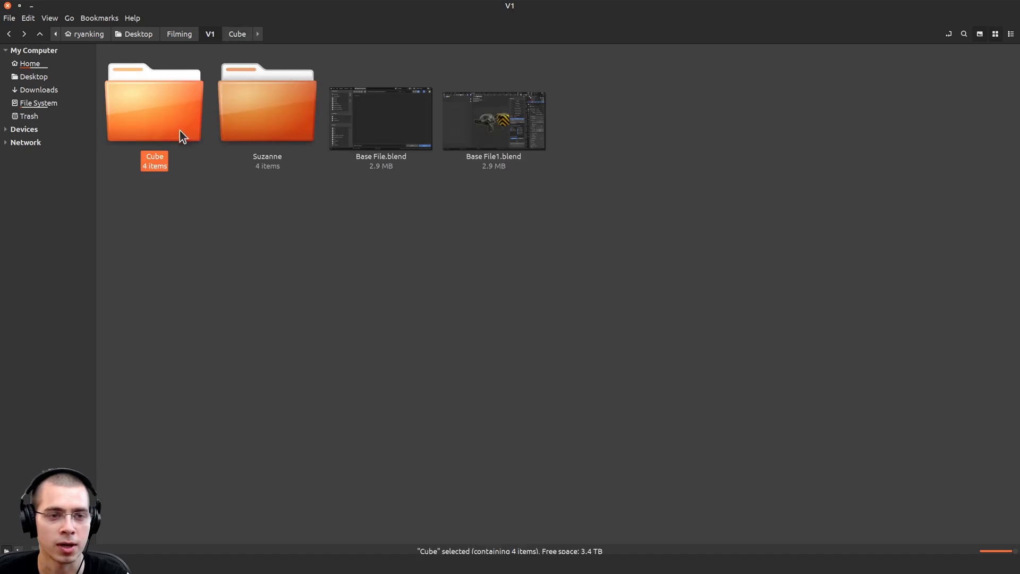
Step: View the four baked texture images in the Suzanne folder with large thumbnails, and return to the V1 folder
{"action": "double_click", "coordinate": [261, 113]}
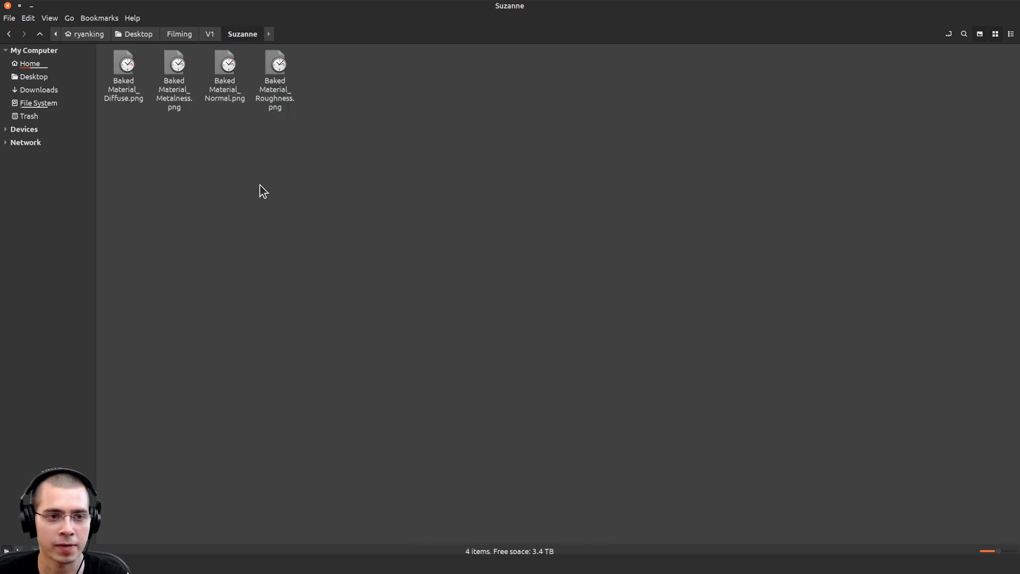
{"action": "scroll", "coordinate": [155, 148], "scroll_direction": "up", "scroll_amount": 3, "text": "ctrl"}
{"action": "left_click", "coordinate": [158, 133]}
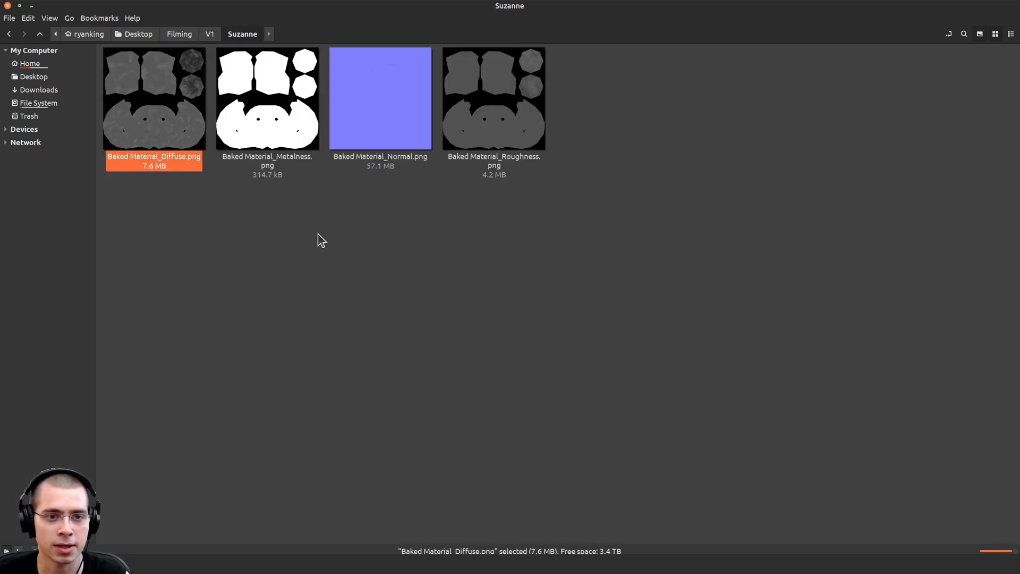
{"action": "key", "text": "Right"}
{"action": "key", "text": "Right"}
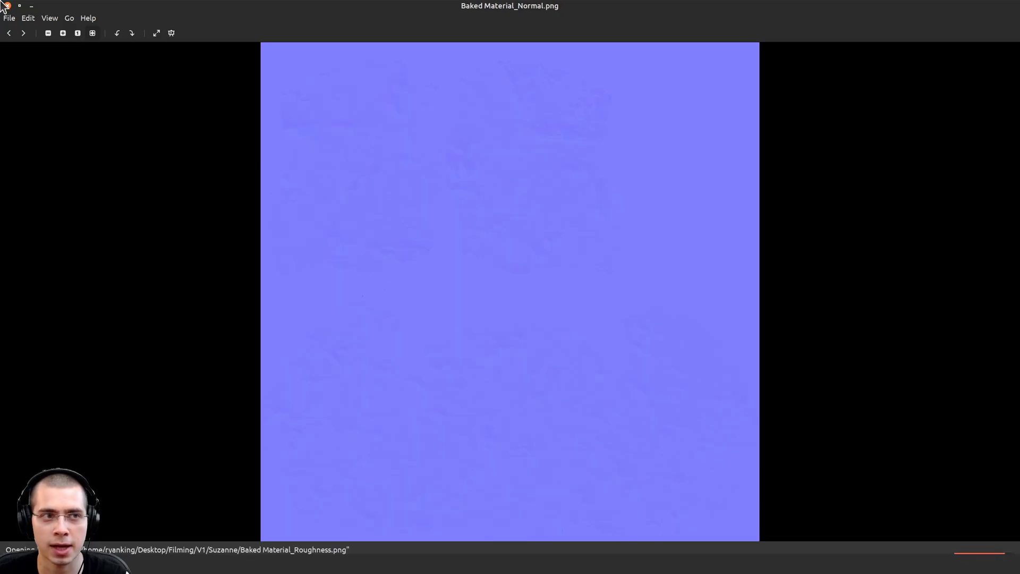
{"action": "key", "text": "Right"}
{"action": "left_click", "coordinate": [7, 5]}
{"action": "left_click", "coordinate": [331, 214]}
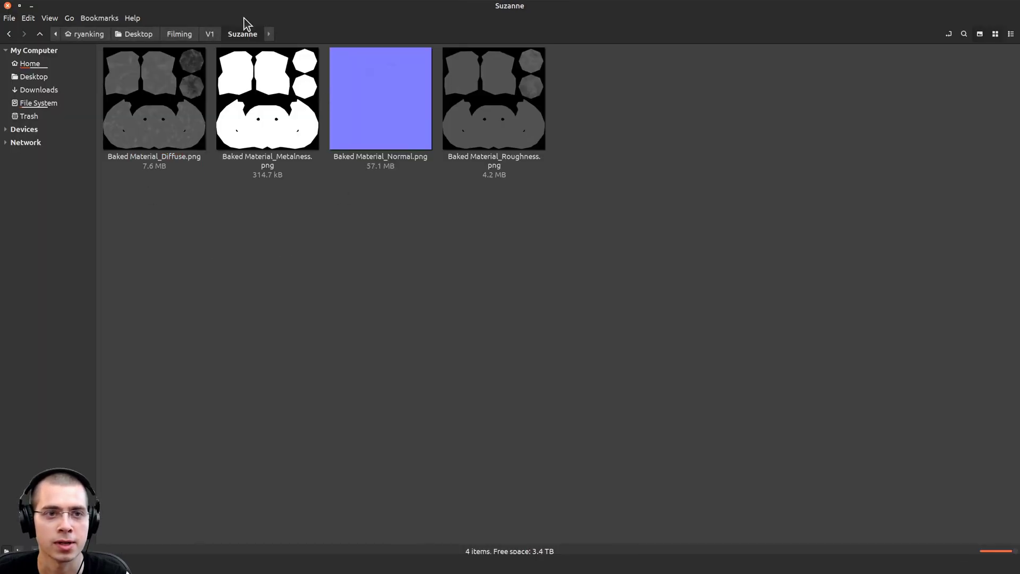
{"action": "left_click", "coordinate": [210, 33]}
{"action": "left_click_drag", "start_coordinate": [471, 229], "coordinate": [175, 122]}
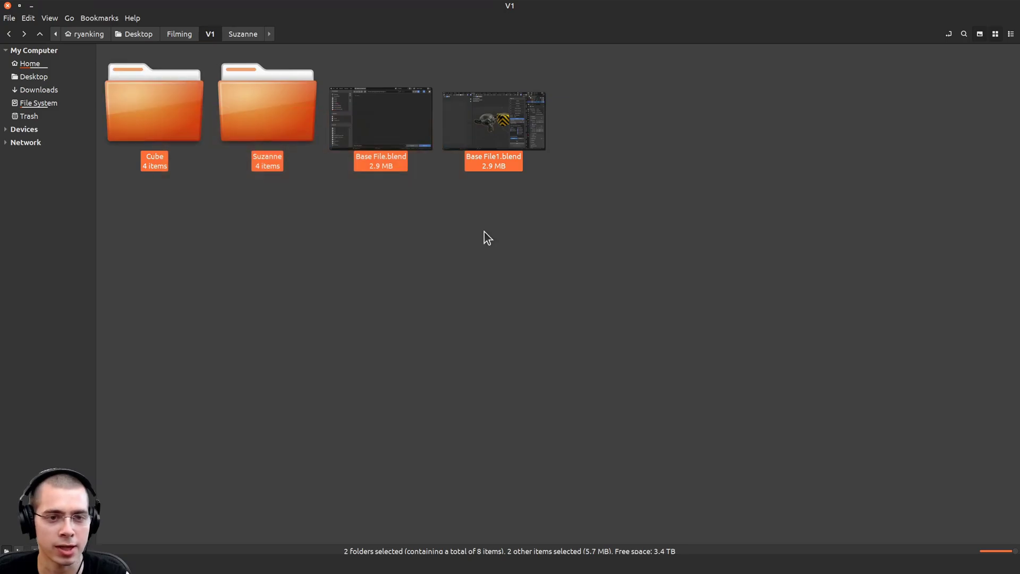
{"action": "left_click", "coordinate": [493, 213]}
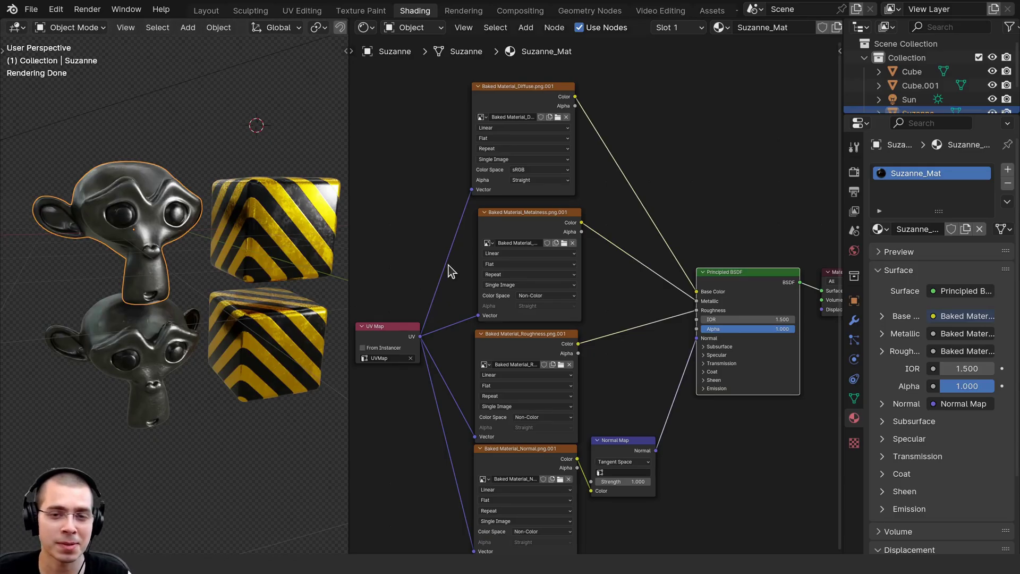
Step: Switch back to Blender and show the Oven add-on's bake settings and Bake command
{"action": "key", "text": "n"}
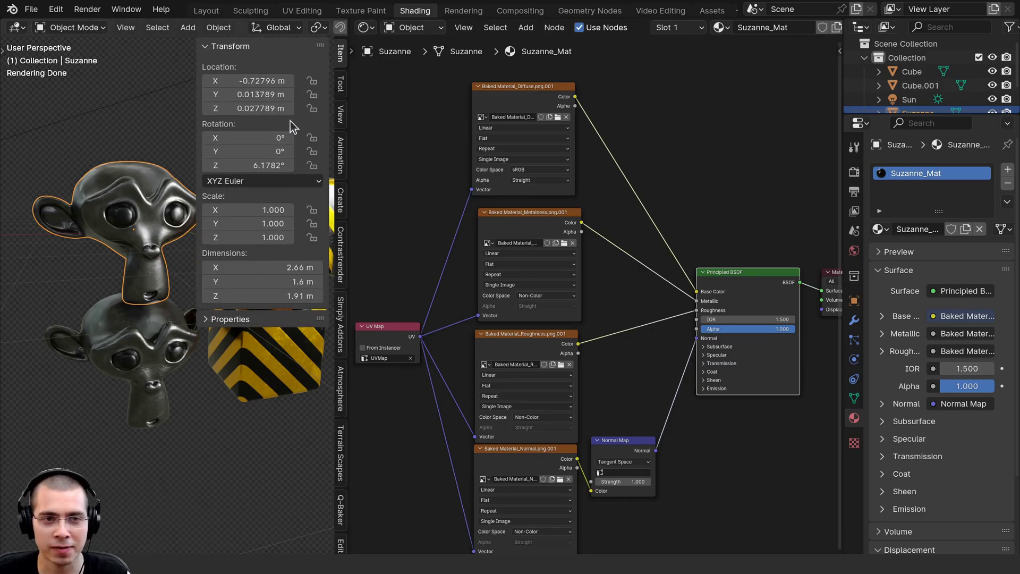
{"action": "scroll", "coordinate": [340, 478], "scroll_direction": "down", "scroll_amount": 5}
{"action": "left_click", "coordinate": [341, 540]}
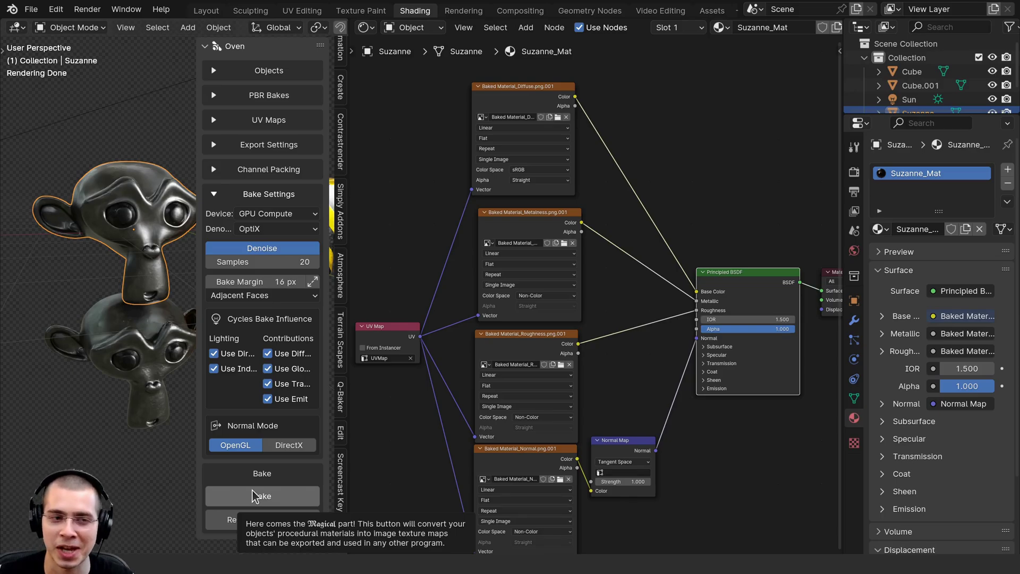
{"action": "key", "text": "Home"}
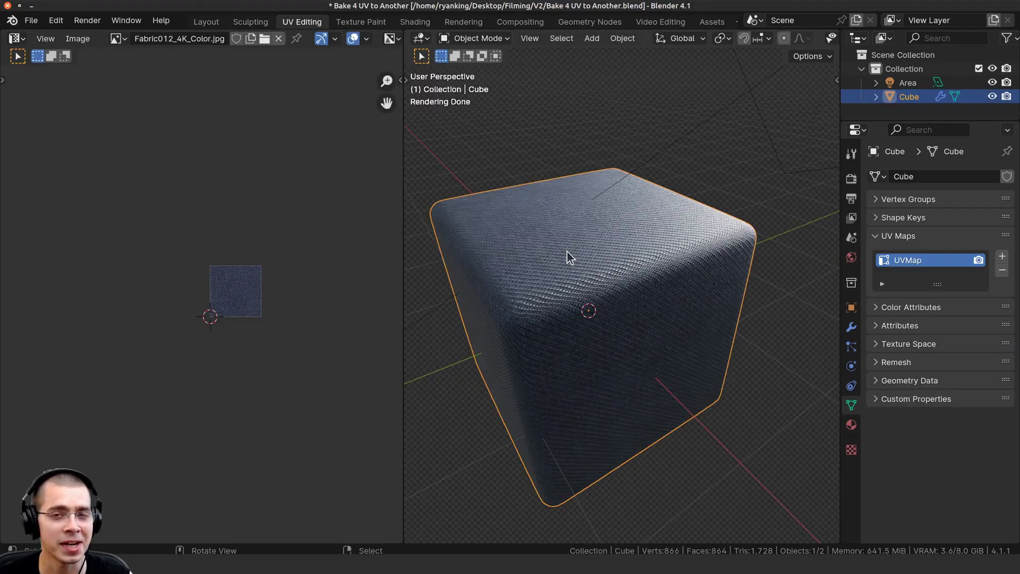
Step: Examine the tiled fabric texture on the rounded cube from several angles and up close
{"action": "middle_click_drag", "start_coordinate": [565, 250], "coordinate": [591, 259]}
{"action": "scroll", "coordinate": [540, 263], "scroll_direction": "up", "scroll_amount": 2}
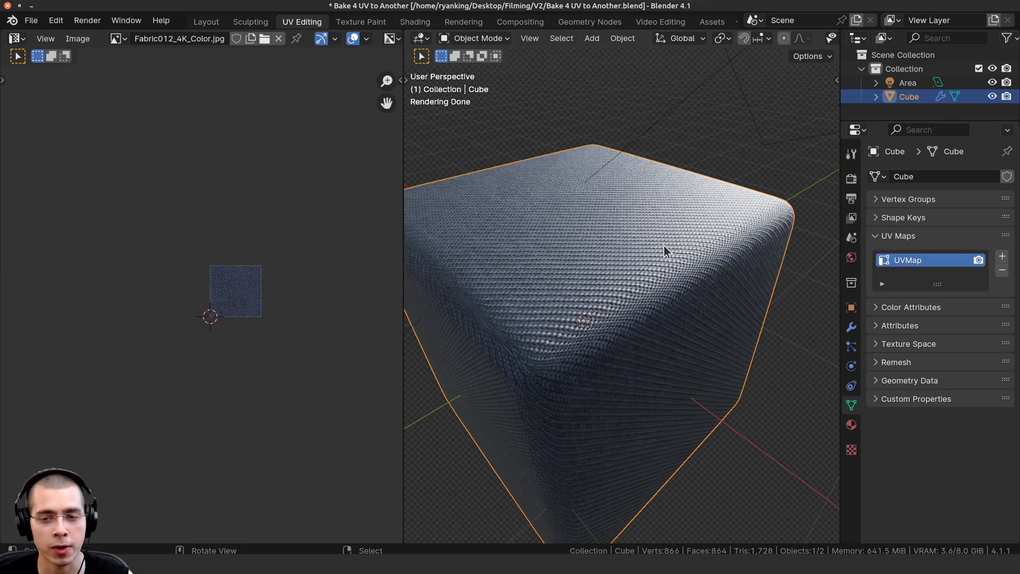
{"action": "scroll", "coordinate": [665, 245], "scroll_direction": "down", "scroll_amount": 3}
{"action": "middle_click_drag", "start_coordinate": [632, 276], "coordinate": [663, 266]}
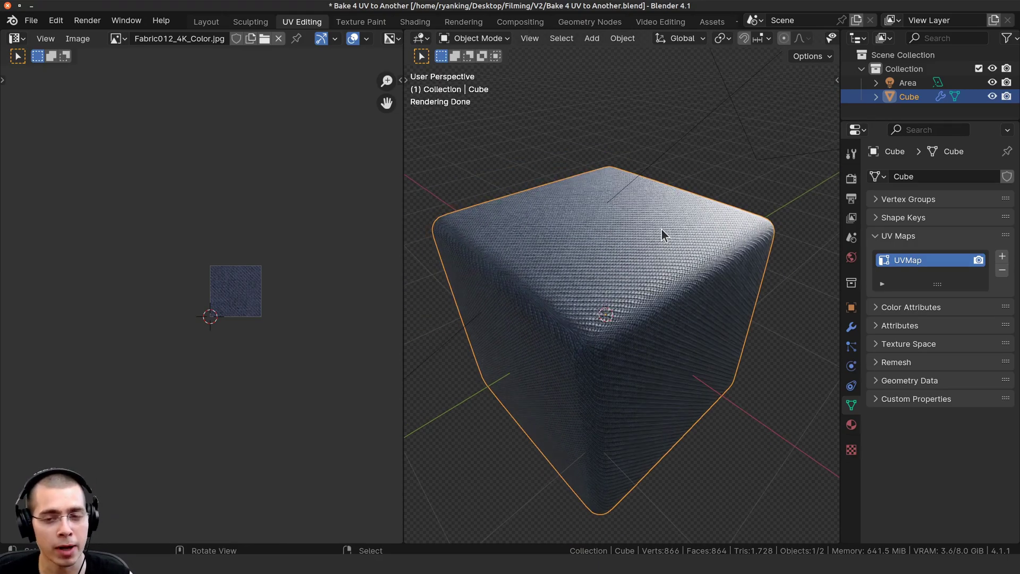
{"action": "key", "text": "Tab"}
{"action": "key", "text": "Tab"}
{"action": "middle_click_drag", "start_coordinate": [618, 301], "coordinate": [615, 352]}
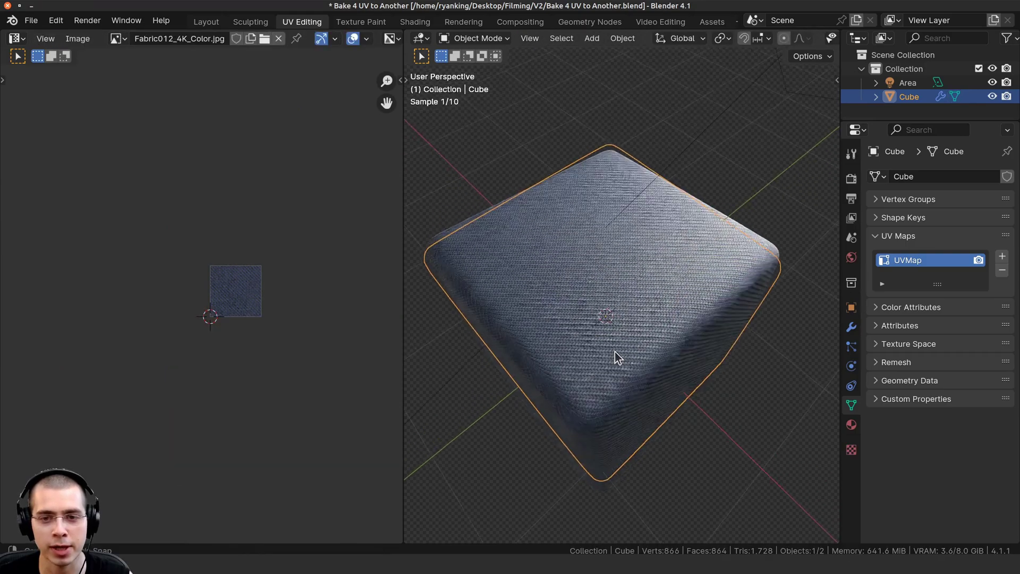
{"action": "scroll", "coordinate": [617, 265], "scroll_direction": "up", "scroll_amount": 6}
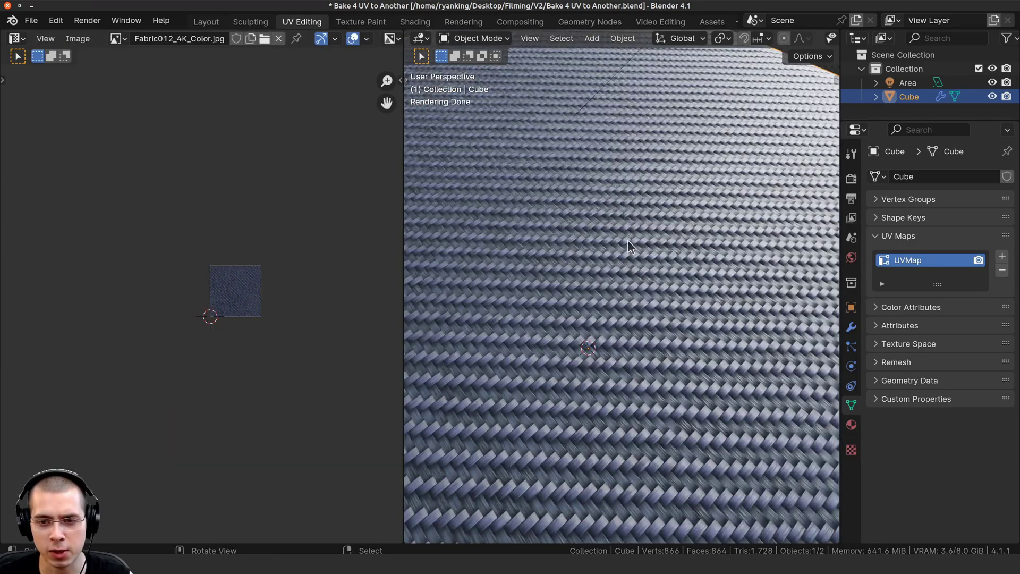
{"action": "scroll", "coordinate": [646, 263], "scroll_direction": "down", "scroll_amount": 4}
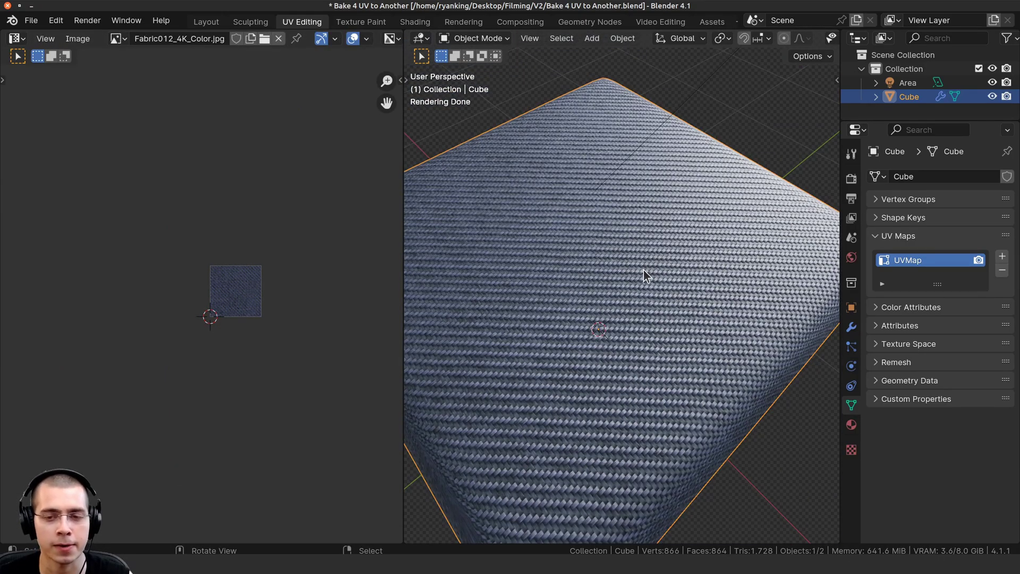
{"action": "middle_click_drag", "start_coordinate": [639, 273], "coordinate": [623, 254]}
Step: Scale all of the cube's UVs up by a factor of about 1.14, and return to Object Mode
{"action": "key", "text": "Tab"}
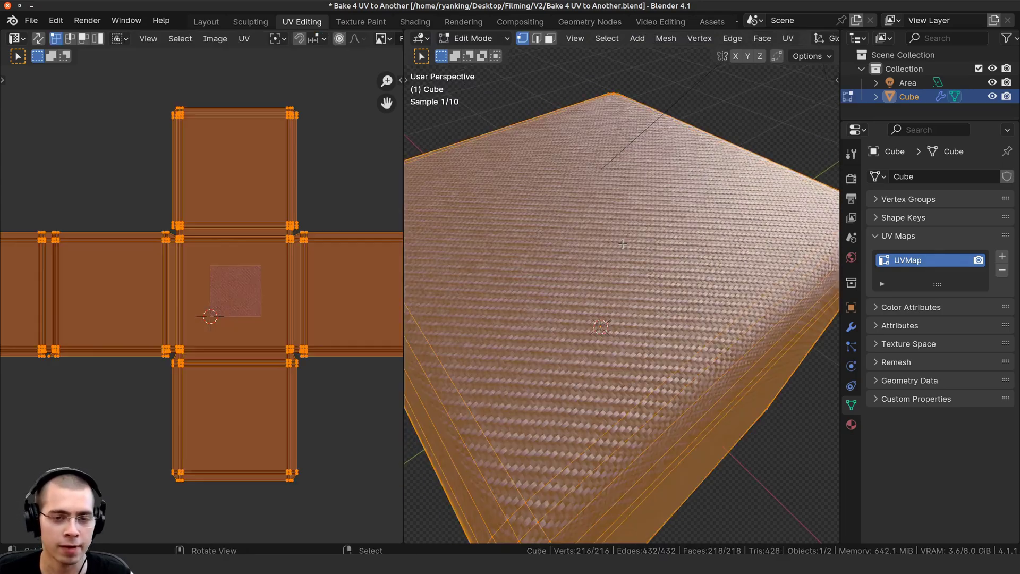
{"action": "scroll", "coordinate": [331, 307], "scroll_direction": "down", "scroll_amount": 3}
{"action": "key", "text": "s"}
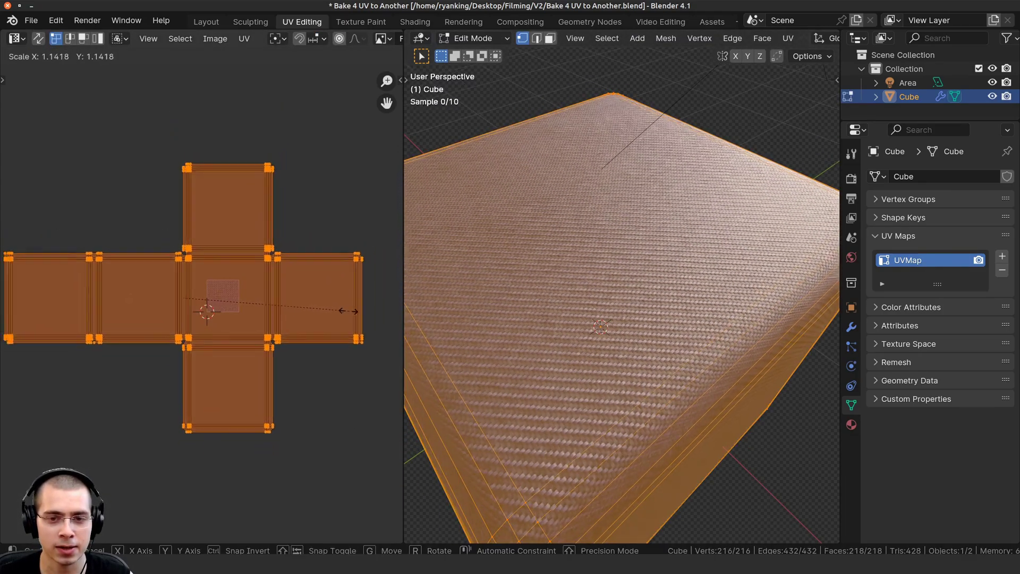
{"action": "left_click", "coordinate": [348, 311]}
{"action": "scroll", "coordinate": [296, 298], "scroll_direction": "up", "scroll_amount": 2}
{"action": "key", "text": "Tab"}
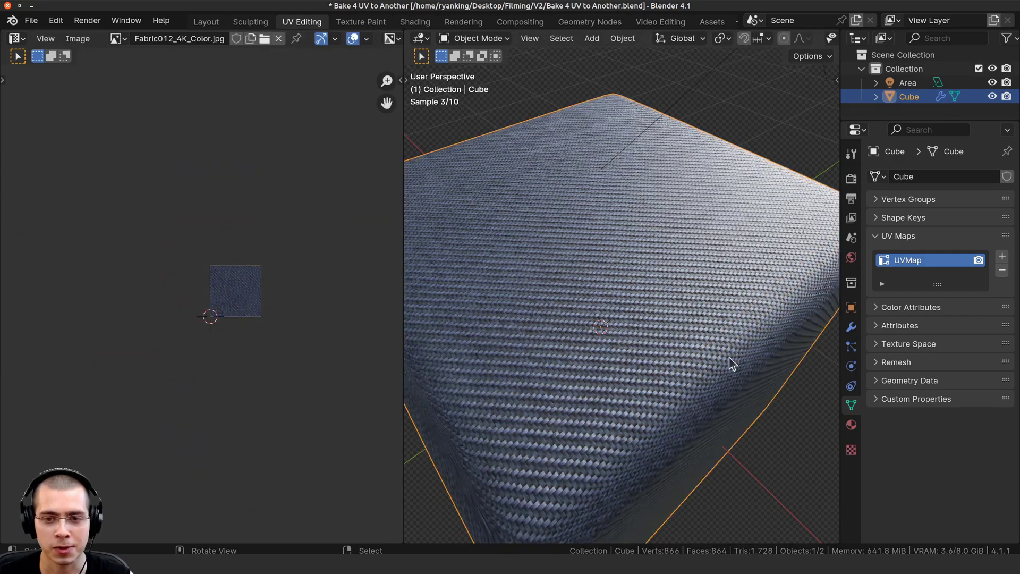
Step: Reopen the cube for mesh editing and examine the fabric image tile and its edges within the oversized UV layout
{"action": "scroll", "coordinate": [572, 299], "scroll_direction": "down", "scroll_amount": 5}
{"action": "key", "text": "Tab"}
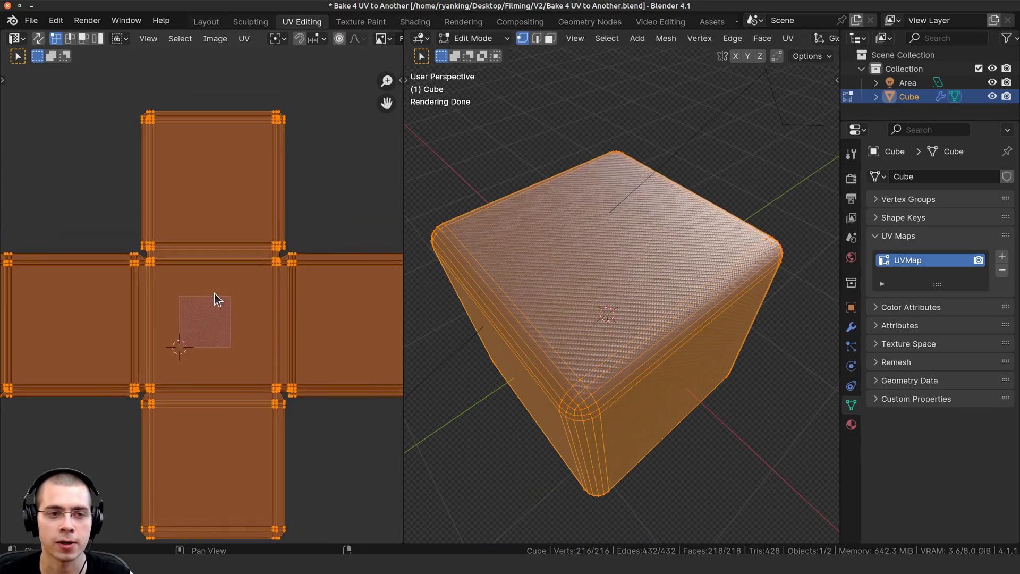
{"action": "scroll", "coordinate": [213, 223], "scroll_direction": "up", "scroll_amount": 3}
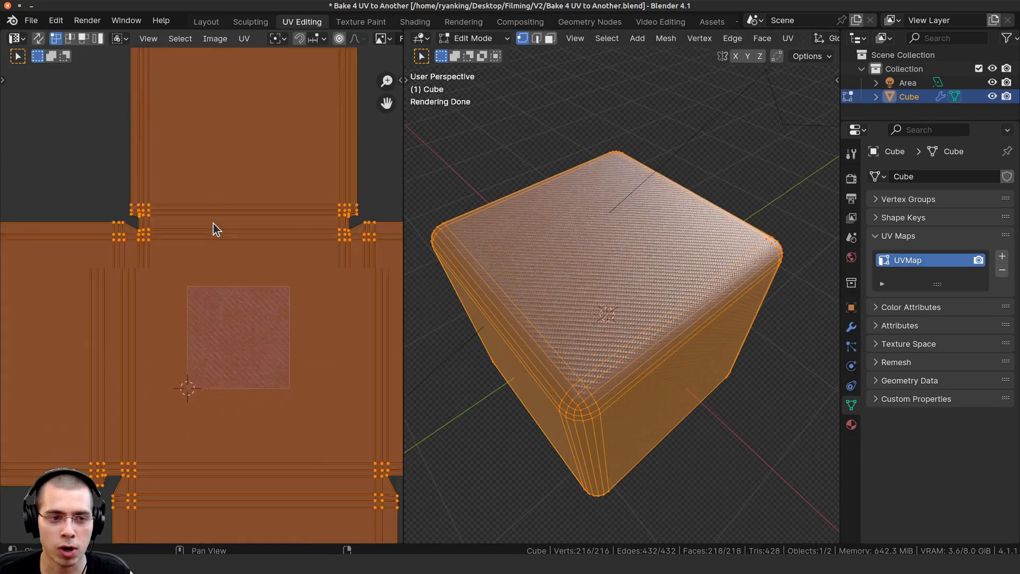
{"action": "scroll", "coordinate": [136, 114], "scroll_direction": "down", "scroll_amount": 2}
{"action": "scroll", "coordinate": [213, 237], "scroll_direction": "up", "scroll_amount": 4}
{"action": "middle_click_drag", "start_coordinate": [213, 237], "coordinate": [215, 48]}
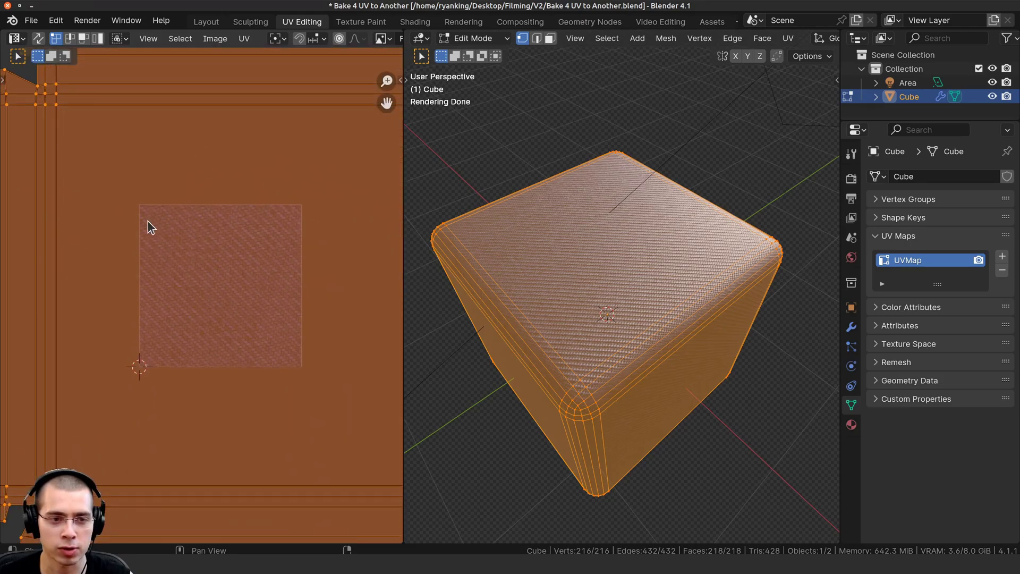
{"action": "scroll", "coordinate": [192, 297], "scroll_direction": "up", "scroll_amount": 3}
{"action": "scroll", "coordinate": [152, 357], "scroll_direction": "up", "scroll_amount": 2}
{"action": "middle_click_drag", "start_coordinate": [308, 255], "coordinate": [122, 452]}
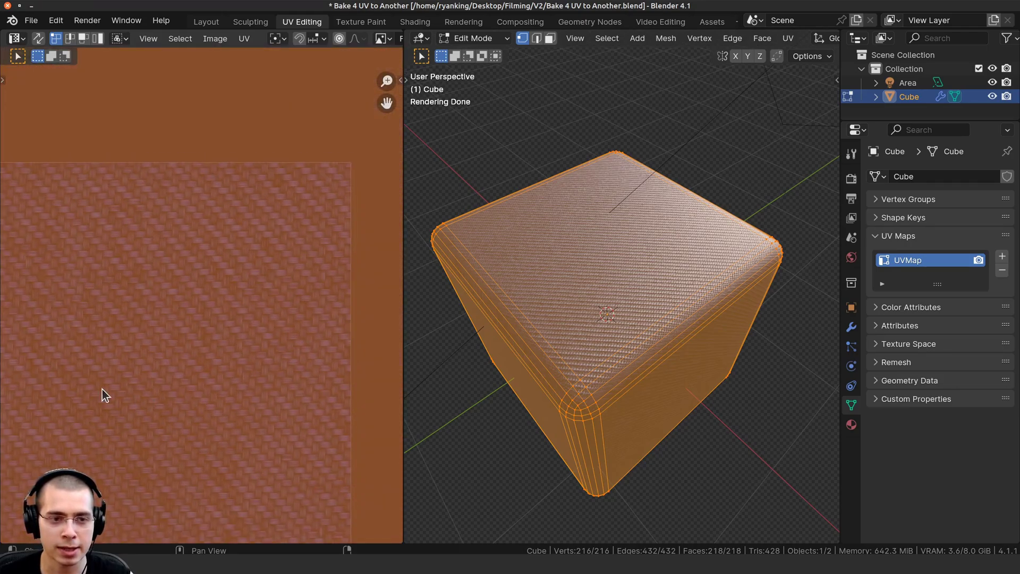
{"action": "scroll", "coordinate": [237, 280], "scroll_direction": "down", "scroll_amount": 8}
{"action": "key", "text": "s"}
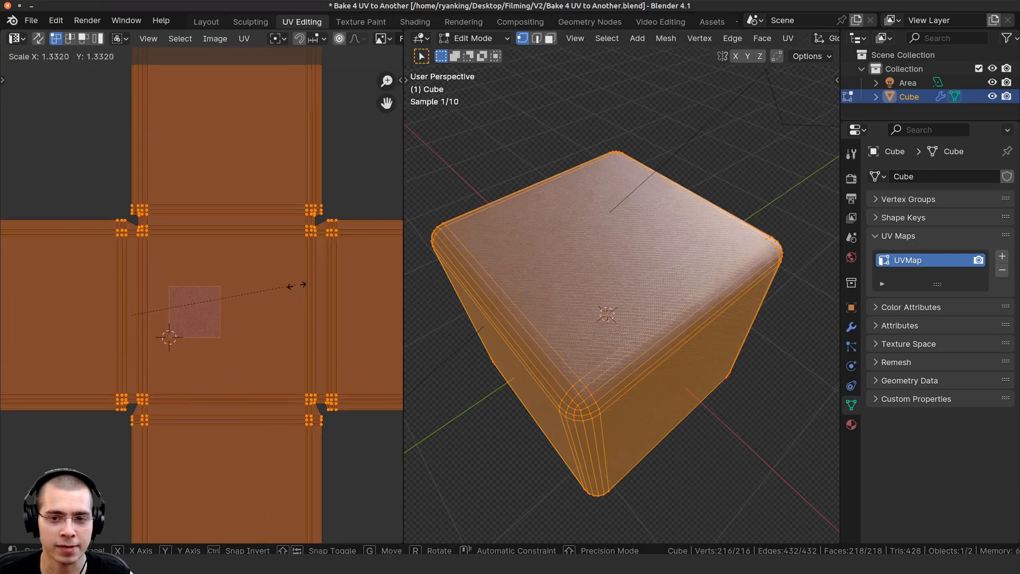
{"action": "right_click", "coordinate": [282, 283]}
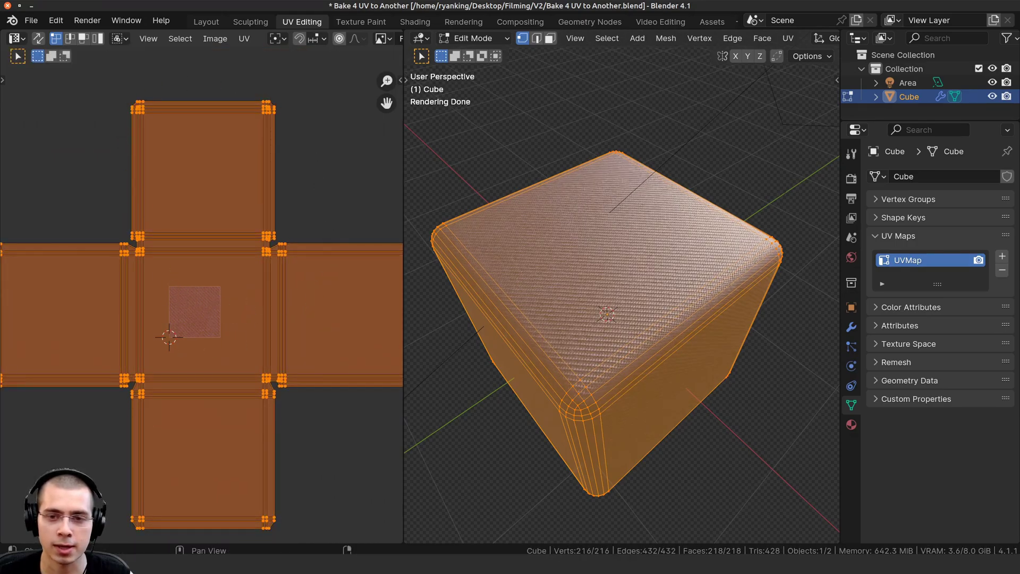
Step: Return the cube to Object Mode and view its fabric weave up close
{"action": "key", "text": "Tab"}
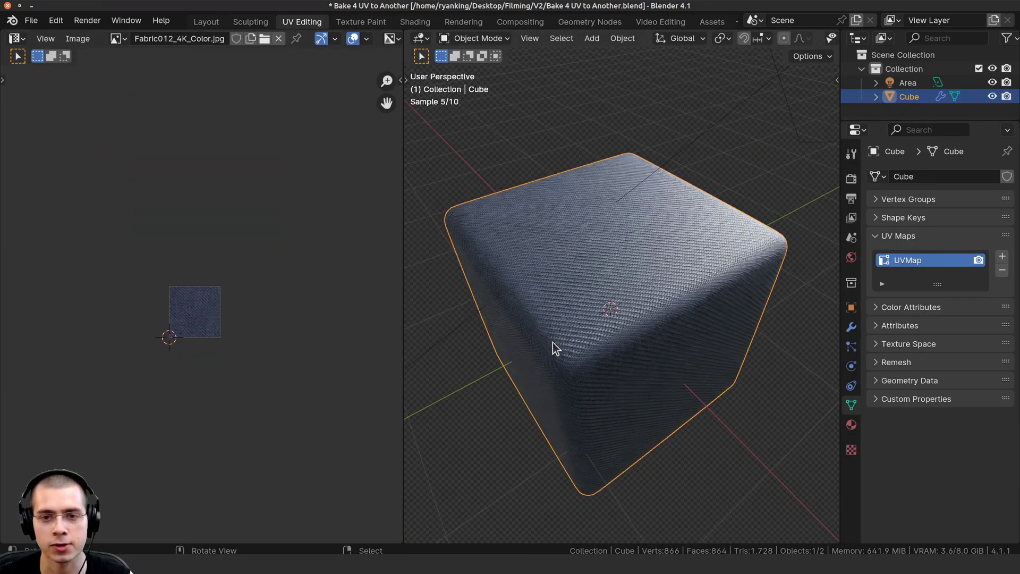
{"action": "middle_click_drag", "start_coordinate": [553, 342], "coordinate": [562, 230]}
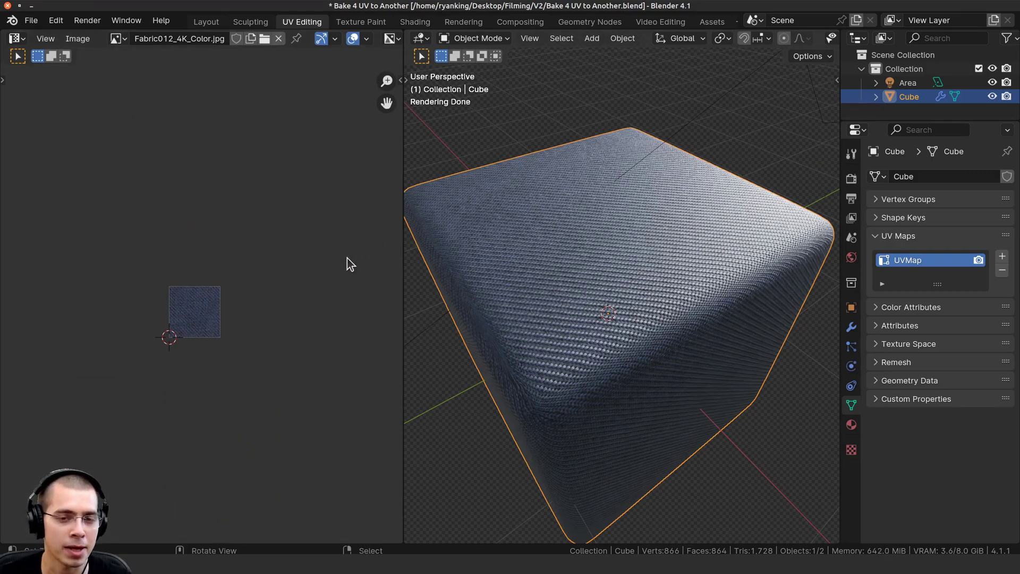
{"action": "key", "text": "Tab"}
{"action": "key", "text": "Tab"}
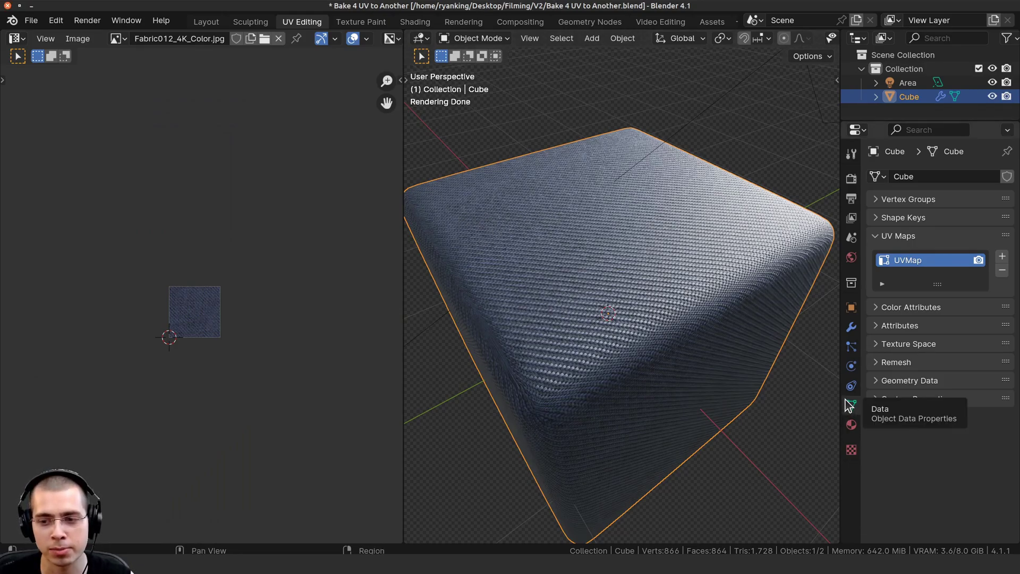
Step: Widen the properties area, add a second UV map to the cube, and name it Baked UV
{"action": "left_click_drag", "start_coordinate": [841, 396], "coordinate": [812, 387]}
{"action": "key", "text": "g"}
{"action": "right_click", "coordinate": [588, 208]}
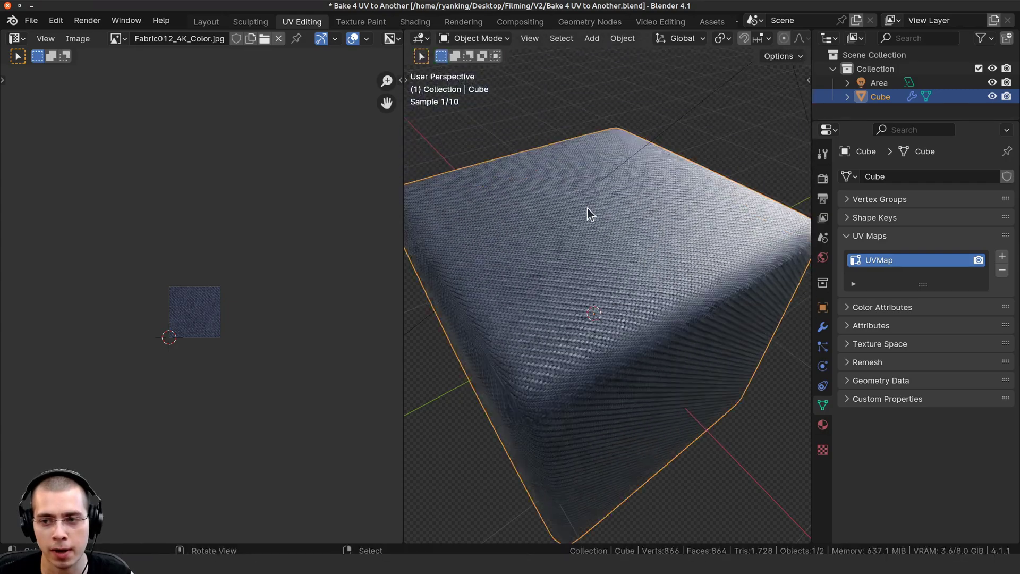
{"action": "left_click", "coordinate": [882, 240]}
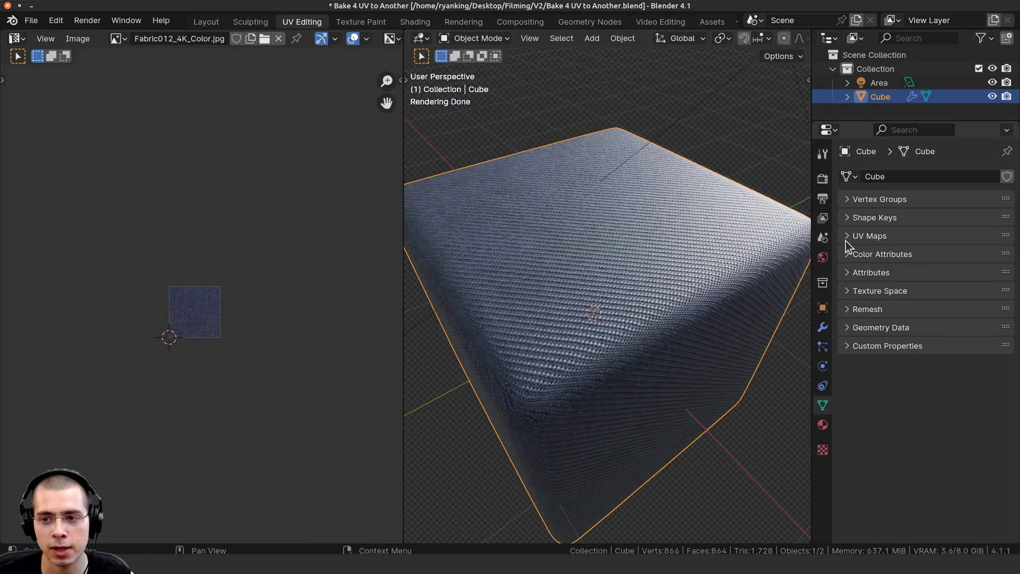
{"action": "left_click", "coordinate": [846, 240]}
{"action": "left_click", "coordinate": [1003, 256]}
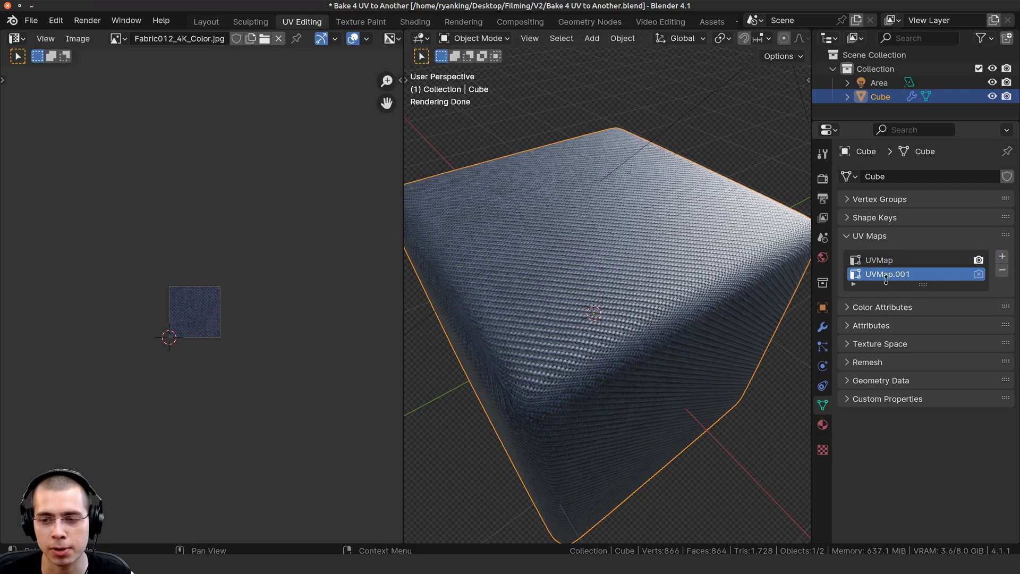
{"action": "double_click", "coordinate": [879, 272]}
{"action": "type", "text": "B"}
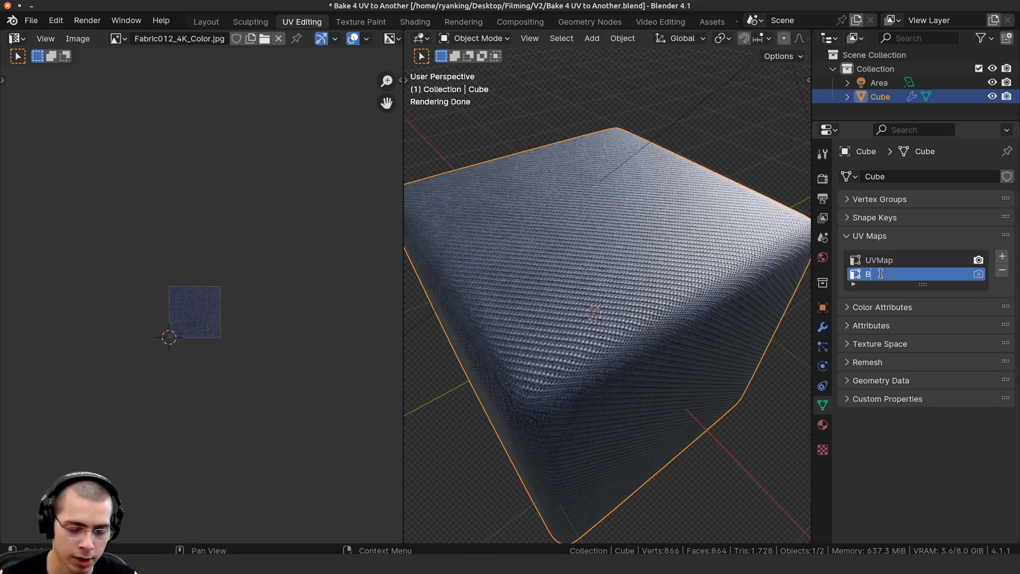
{"action": "type", "text": "aked UV"}
{"action": "key", "text": "Return"}
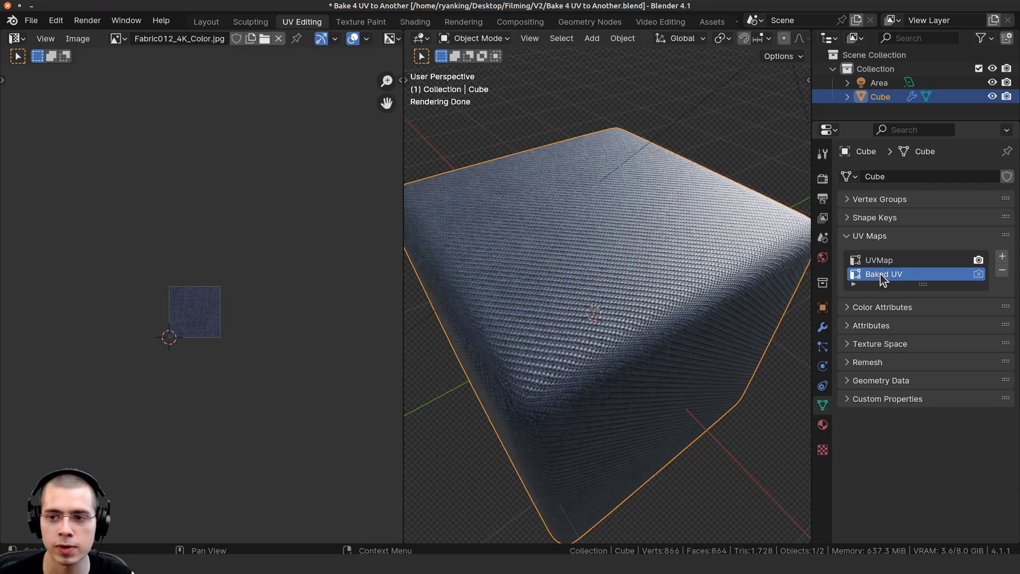
Step: Open the cube for mesh editing and display the Baked UV map in the UV Editor
{"action": "key", "text": "Tab"}
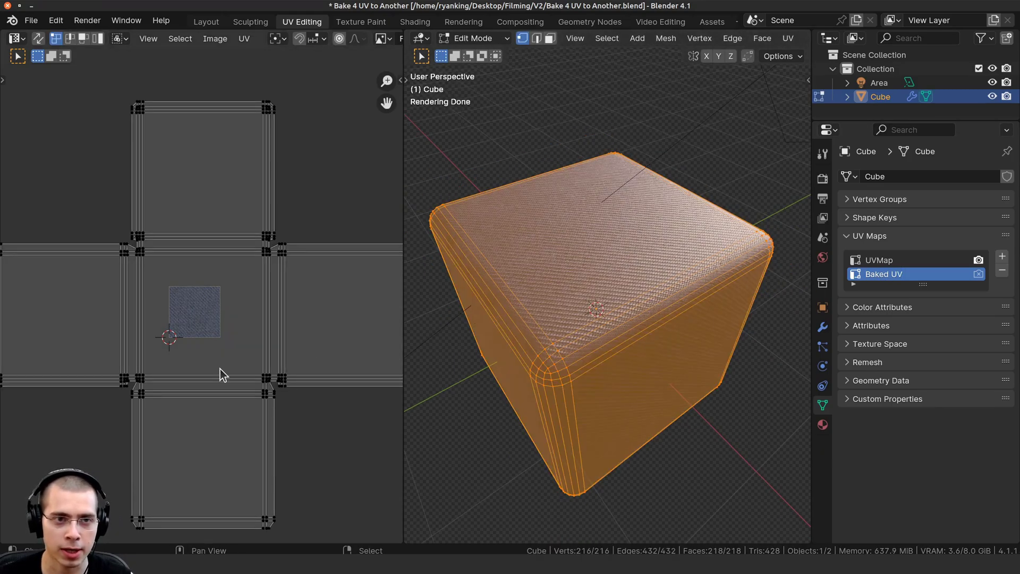
{"action": "scroll", "coordinate": [250, 39], "scroll_direction": "down", "scroll_amount": 5}
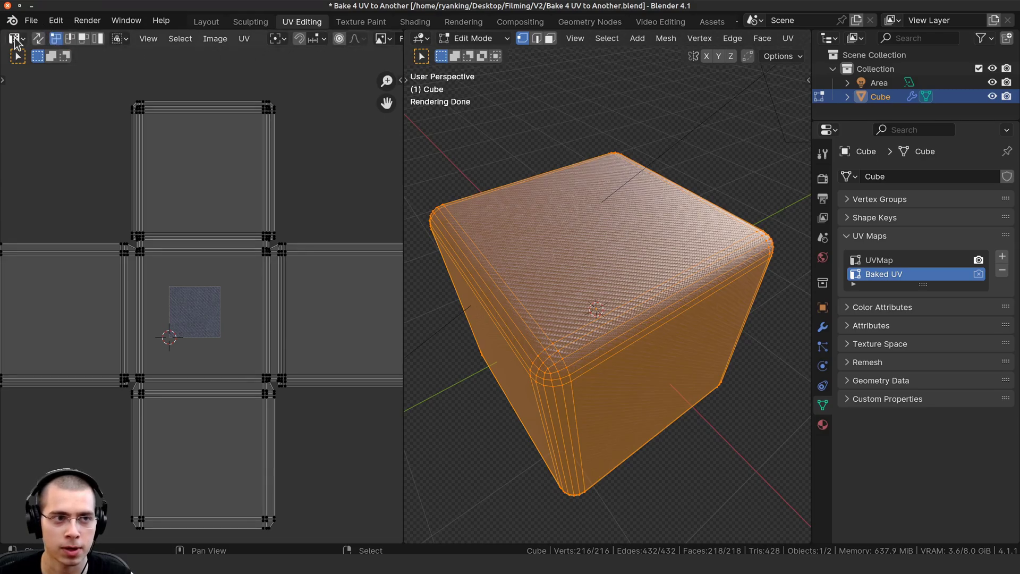
{"action": "left_click", "coordinate": [57, 39]}
{"action": "scroll", "coordinate": [177, 38], "scroll_direction": "down", "scroll_amount": 4}
{"action": "scroll", "coordinate": [182, 39], "scroll_direction": "down", "scroll_amount": 5}
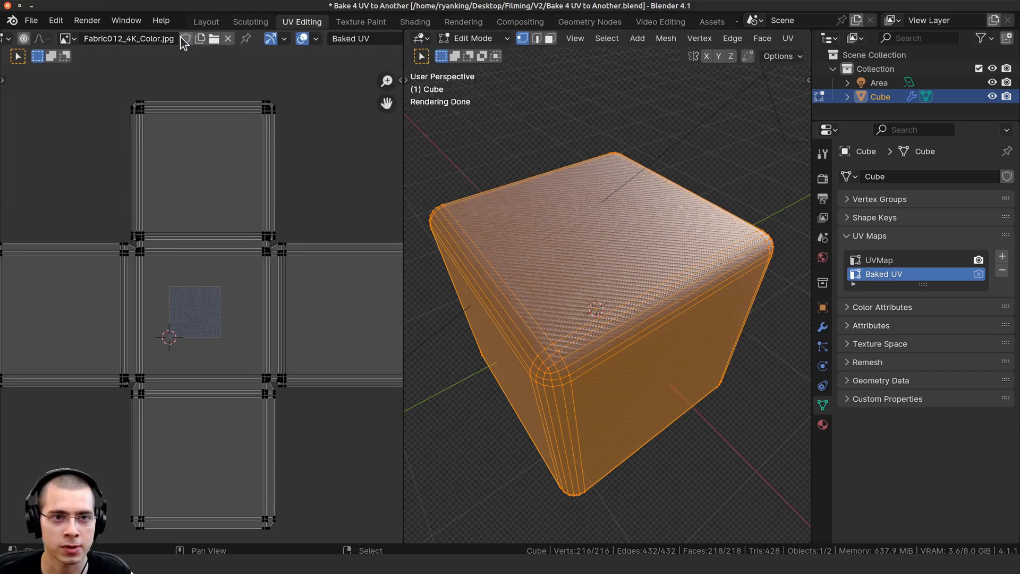
{"action": "left_click", "coordinate": [287, 40]}
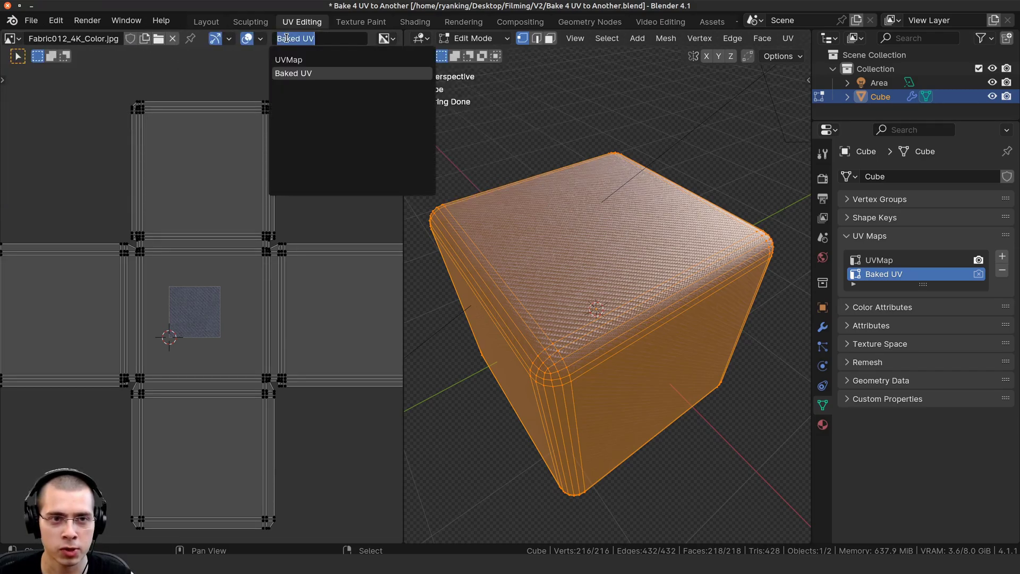
{"action": "left_click", "coordinate": [296, 75]}
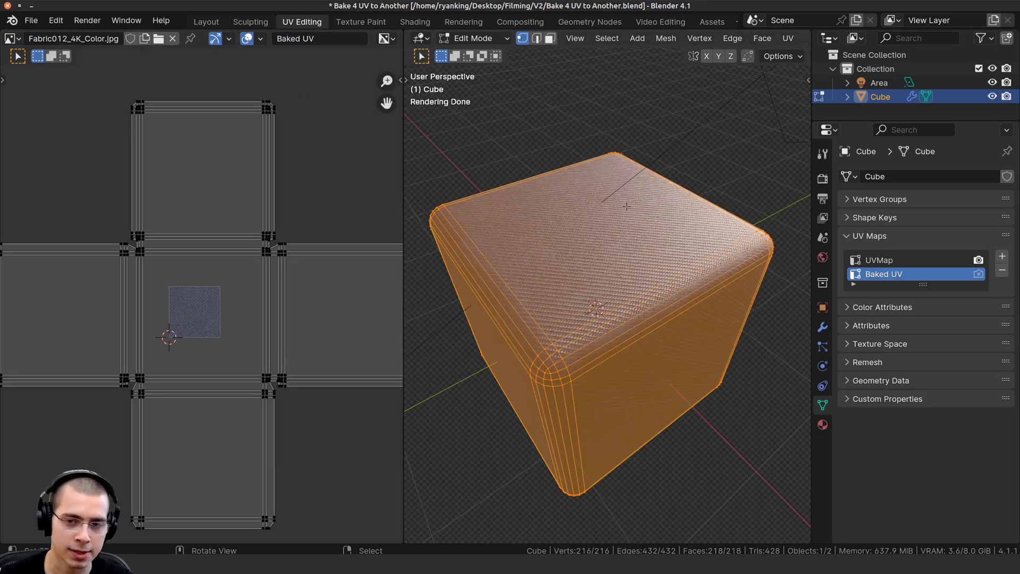
Step: Unwrap the cube into the Baked UV map with Smart UV Project using a small island margin
{"action": "key", "text": "u"}
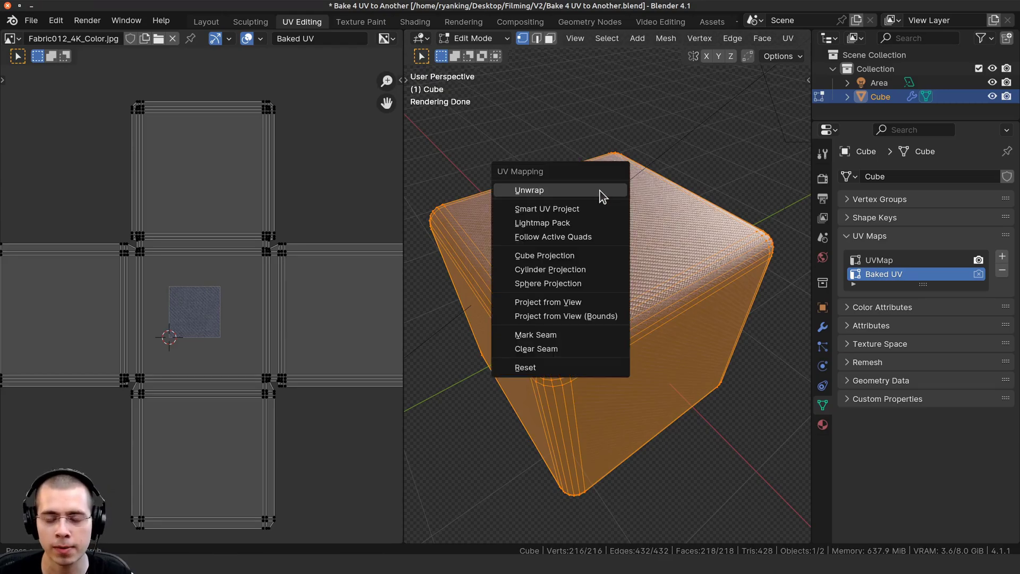
{"action": "left_click", "coordinate": [576, 208]}
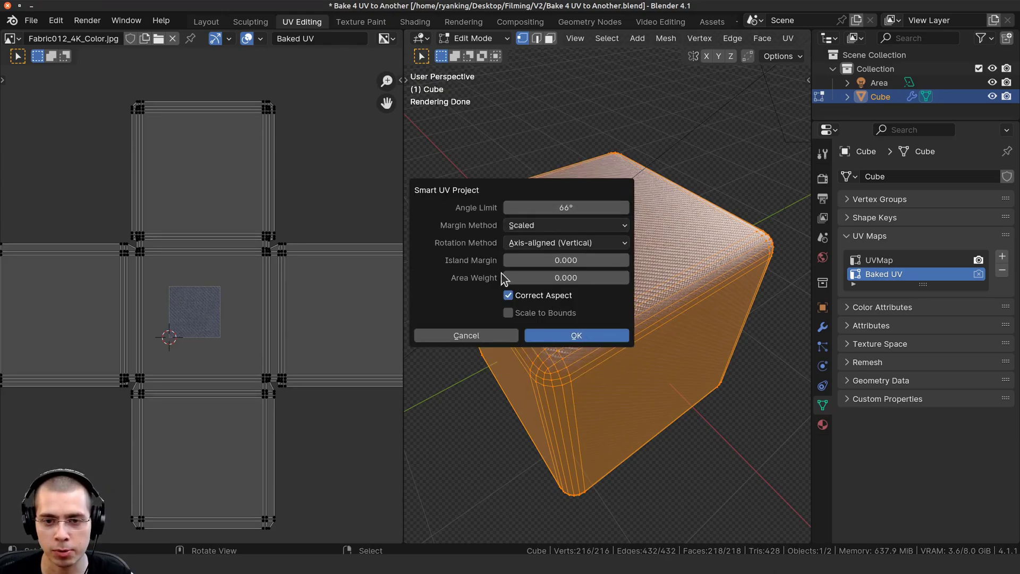
{"action": "left_click", "coordinate": [568, 261]}
{"action": "type", "text": "0.0"}
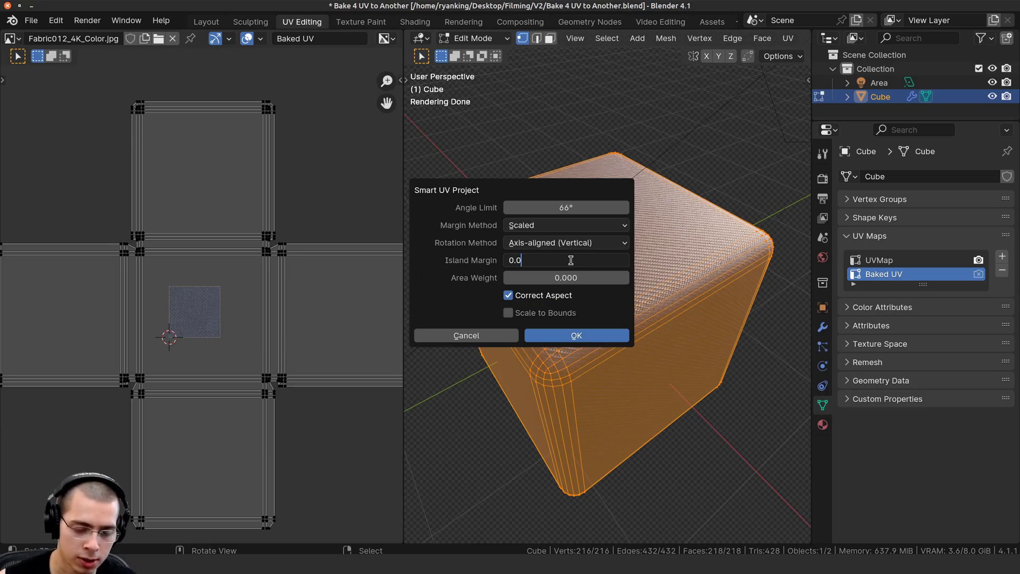
{"action": "type", "text": "0"}
{"action": "key", "text": "Return"}
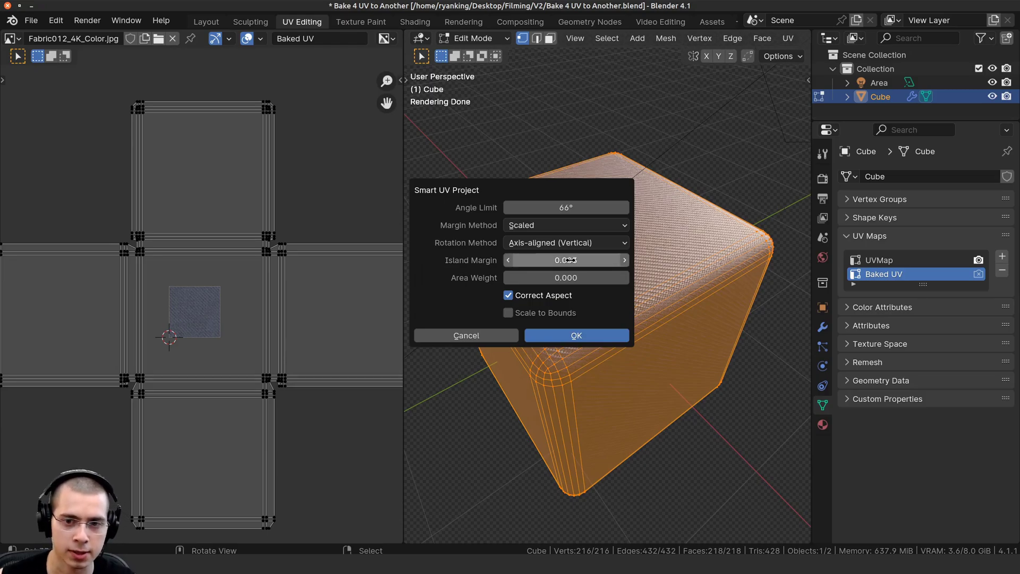
{"action": "left_click", "coordinate": [575, 336]}
{"action": "scroll", "coordinate": [216, 353], "scroll_direction": "up", "scroll_amount": 5}
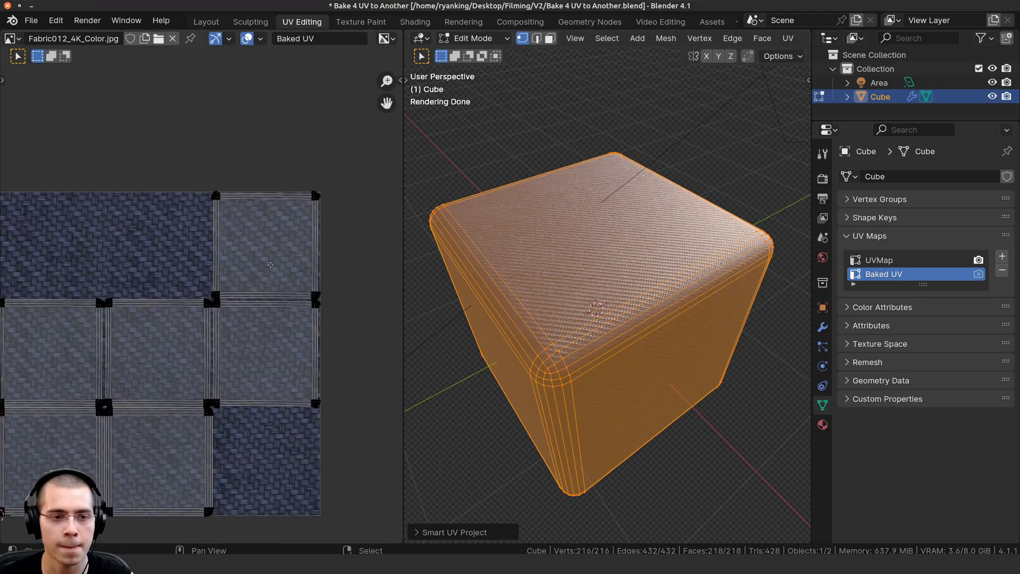
{"action": "middle_click_drag", "start_coordinate": [271, 264], "coordinate": [308, 213]}
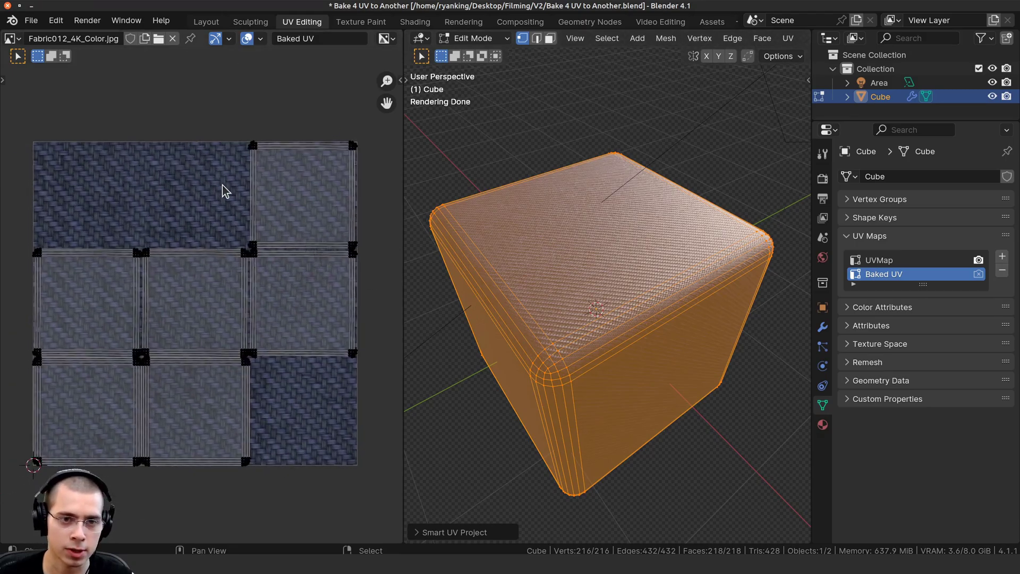
Step: Shrink and rotate all the UV islands together so they sit tilted inside the image tile
{"action": "key", "text": "a"}
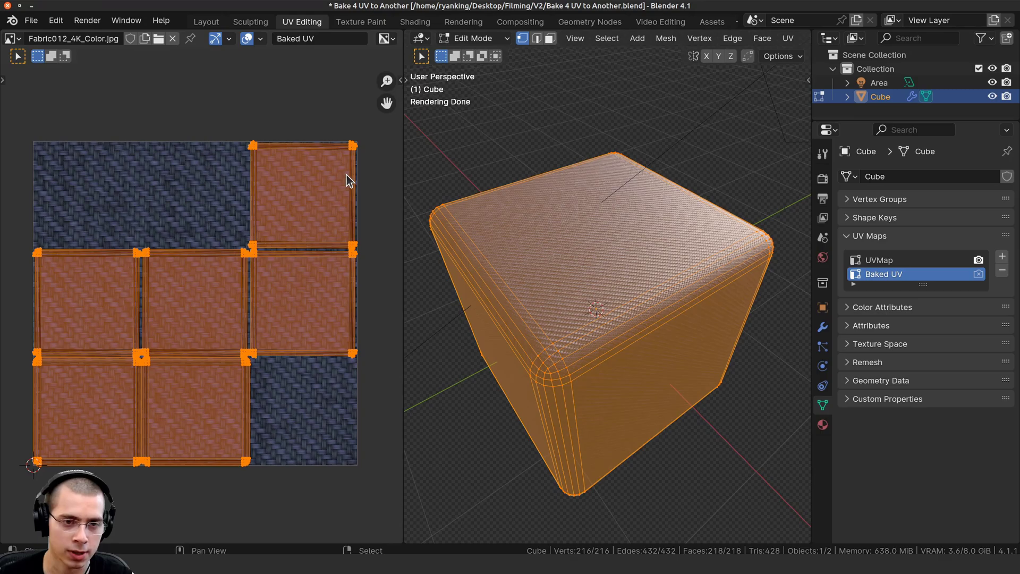
{"action": "key", "text": "s"}
{"action": "key", "text": "r"}
{"action": "key", "text": "s"}
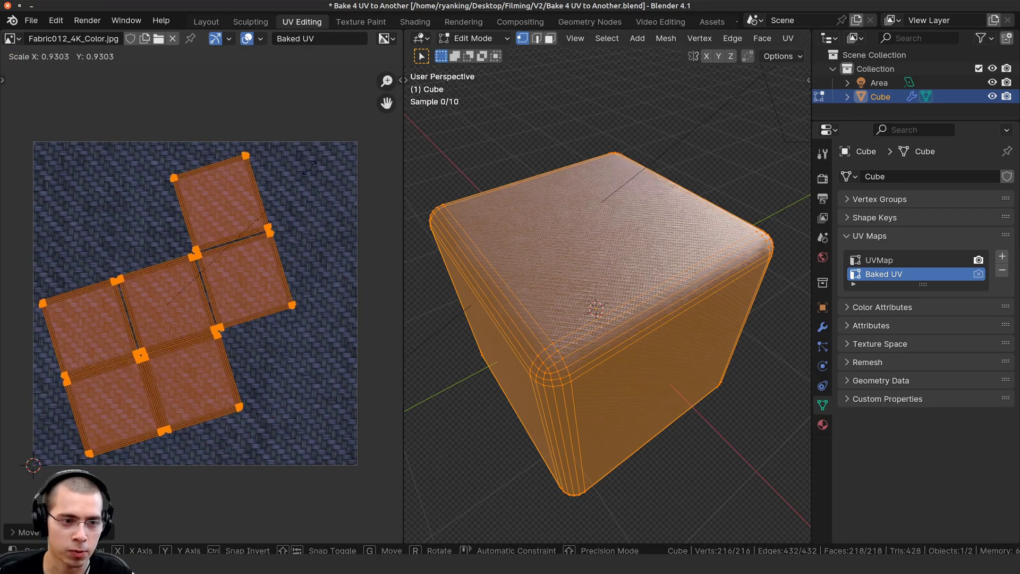
{"action": "left_click", "coordinate": [271, 302]}
Step: Straighten and enlarge the lower-right UV island of the cluster and place it in the image tile's lower-right corner
{"action": "key", "text": "alt+a"}
{"action": "key", "text": "l"}
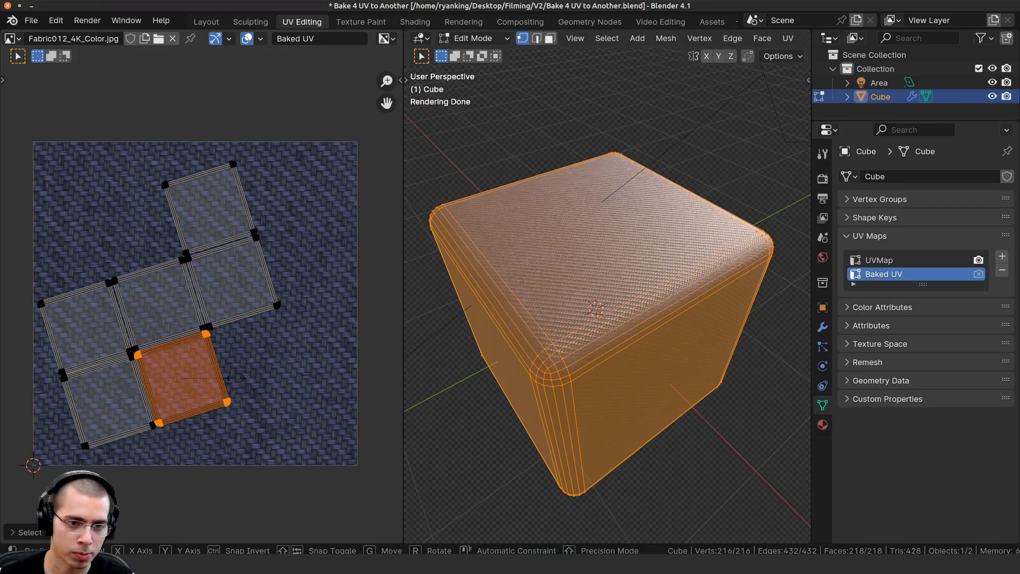
{"action": "key", "text": "s"}
{"action": "left_click", "coordinate": [262, 388]}
{"action": "key", "text": "r"}
{"action": "left_click", "coordinate": [268, 402]}
{"action": "key", "text": "g"}
{"action": "left_click", "coordinate": [364, 417]}
{"action": "key", "text": "s"}
{"action": "left_click", "coordinate": [365, 417]}
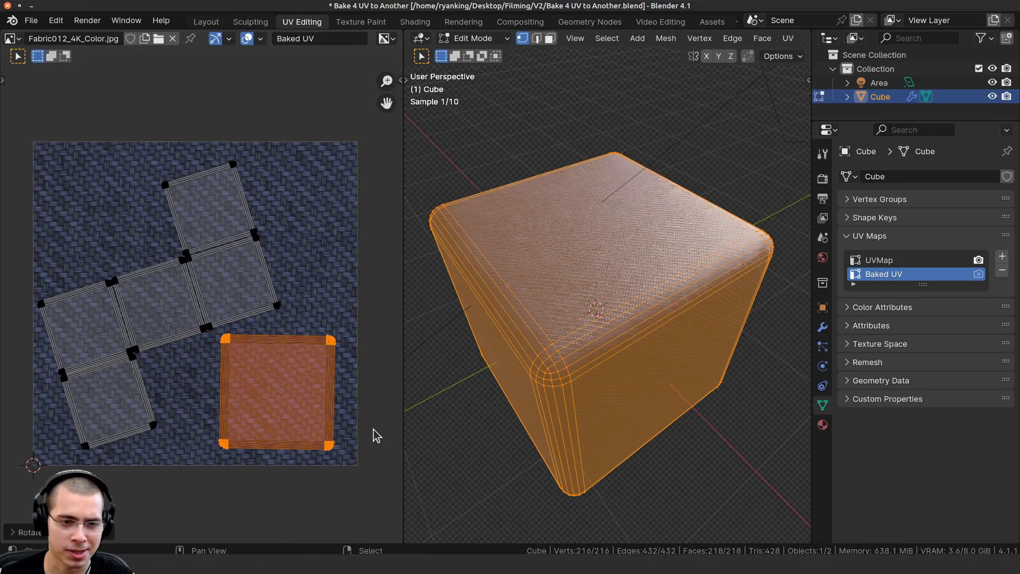
Step: Move the UV island above the enlarged one away from the cluster, reselect all UVs, and return to Object Mode
{"action": "key", "text": "alt+a"}
{"action": "key", "text": "l"}
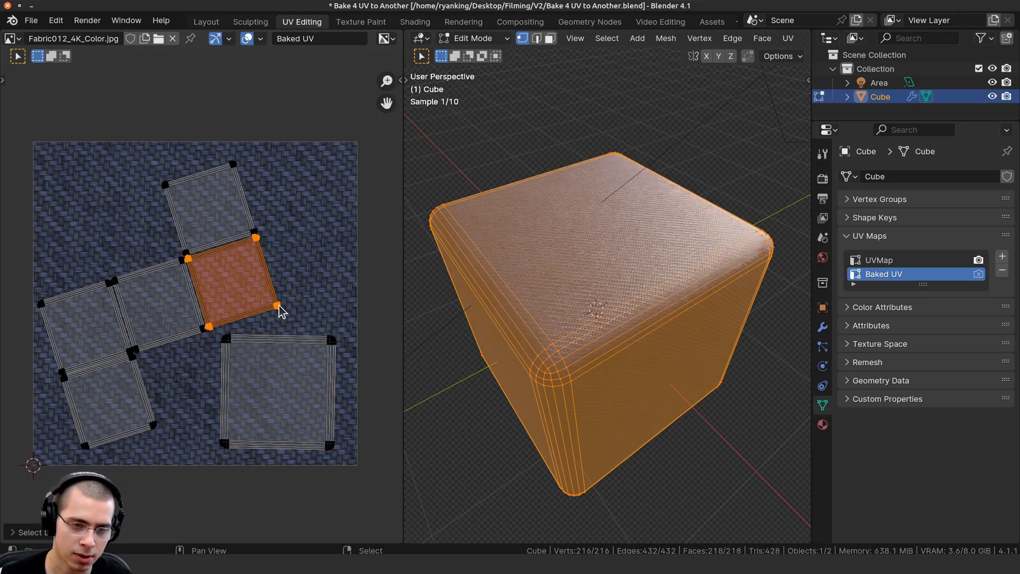
{"action": "key", "text": "g"}
{"action": "left_click", "coordinate": [327, 314]}
{"action": "key", "text": "a"}
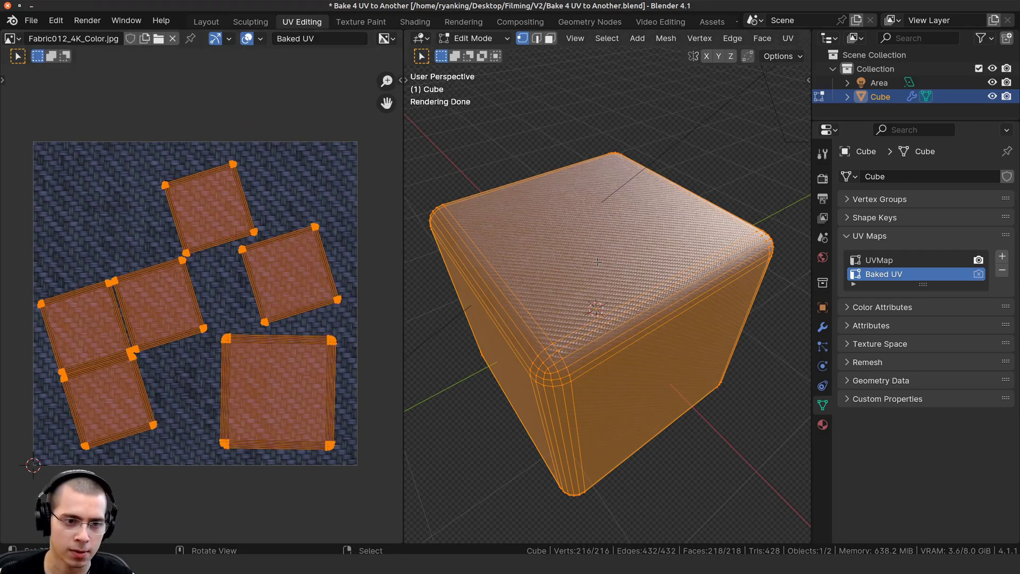
{"action": "key", "text": "Tab"}
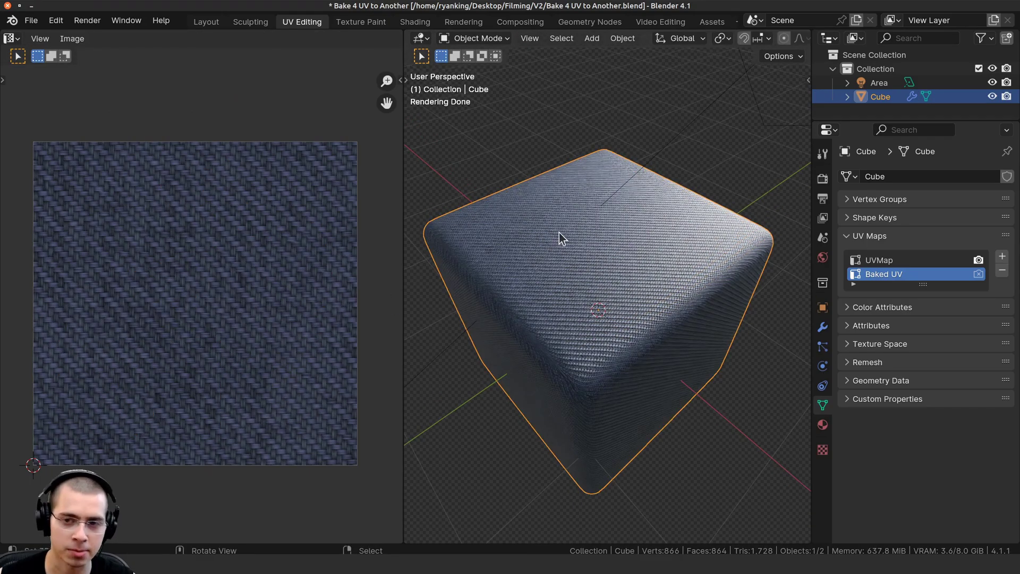
Step: Show the Oven add-on settings in a widened 3D view and add the cube to the objects to bake
{"action": "key", "text": "n"}
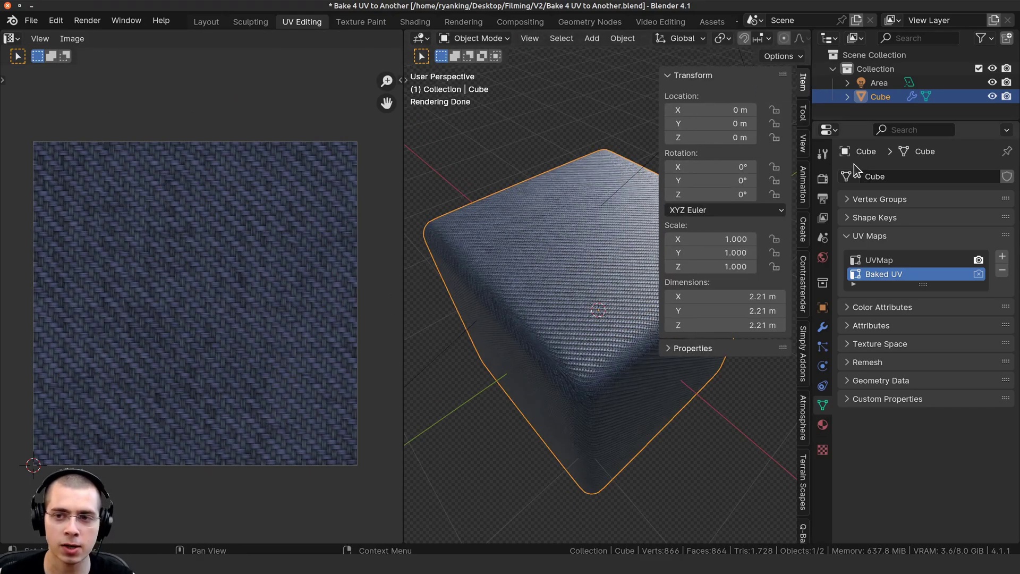
{"action": "scroll", "coordinate": [799, 418], "scroll_direction": "down", "scroll_amount": 5}
{"action": "scroll", "coordinate": [803, 424], "scroll_direction": "down", "scroll_amount": 3}
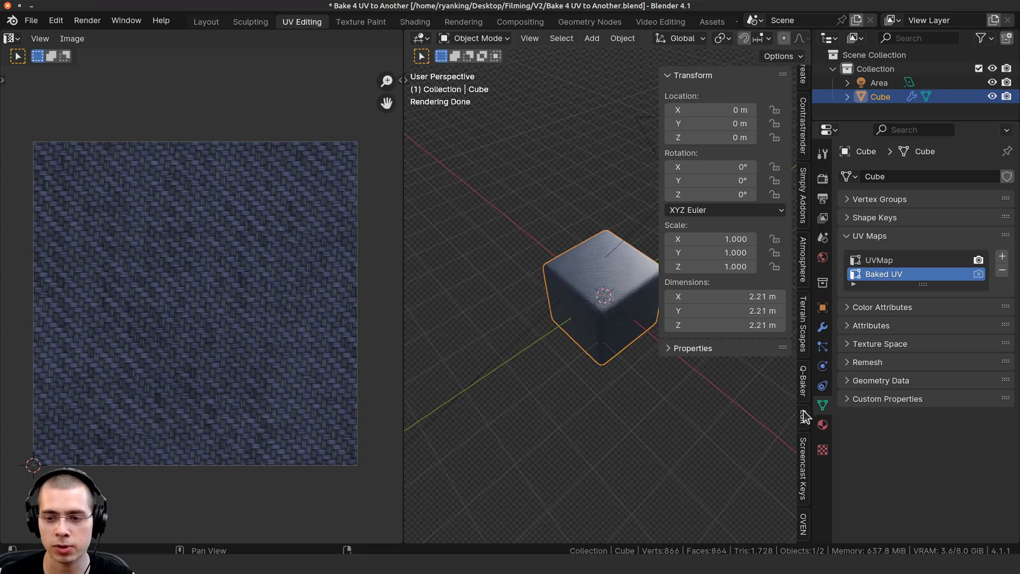
{"action": "left_click", "coordinate": [804, 524]}
{"action": "left_click_drag", "start_coordinate": [405, 168], "coordinate": [333, 162]}
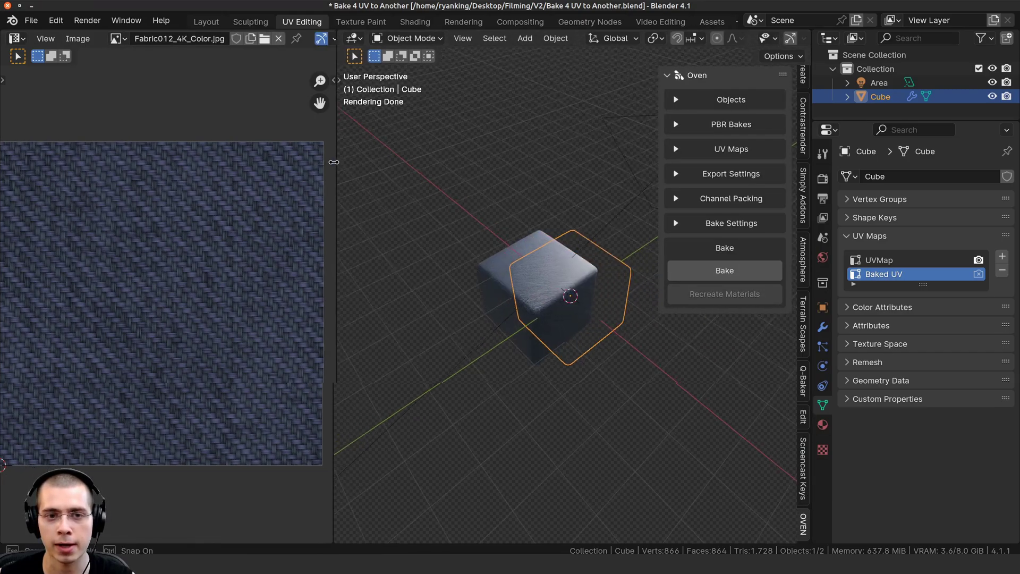
{"action": "scroll", "coordinate": [610, 284], "scroll_direction": "up", "scroll_amount": 4}
{"action": "left_click", "coordinate": [676, 100]}
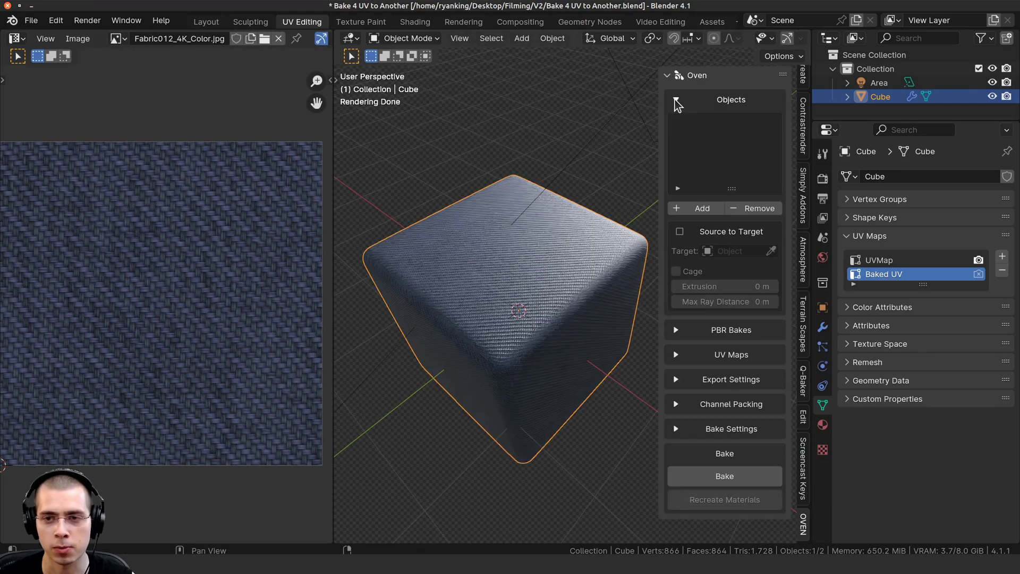
{"action": "left_click", "coordinate": [689, 210]}
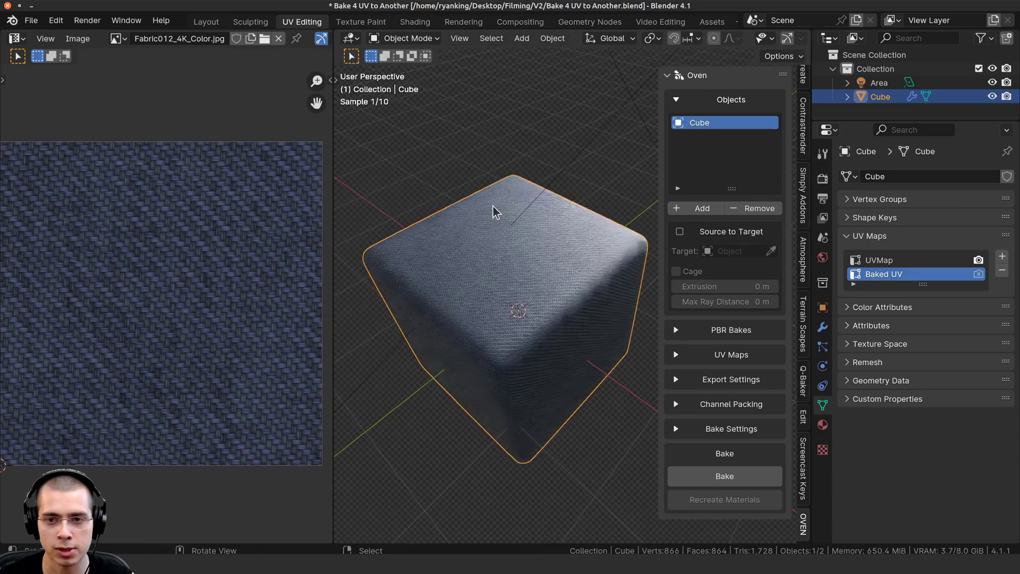
Step: Set the PBR bakes to Diffuse, Roughness and Normal
{"action": "left_click", "coordinate": [677, 101]}
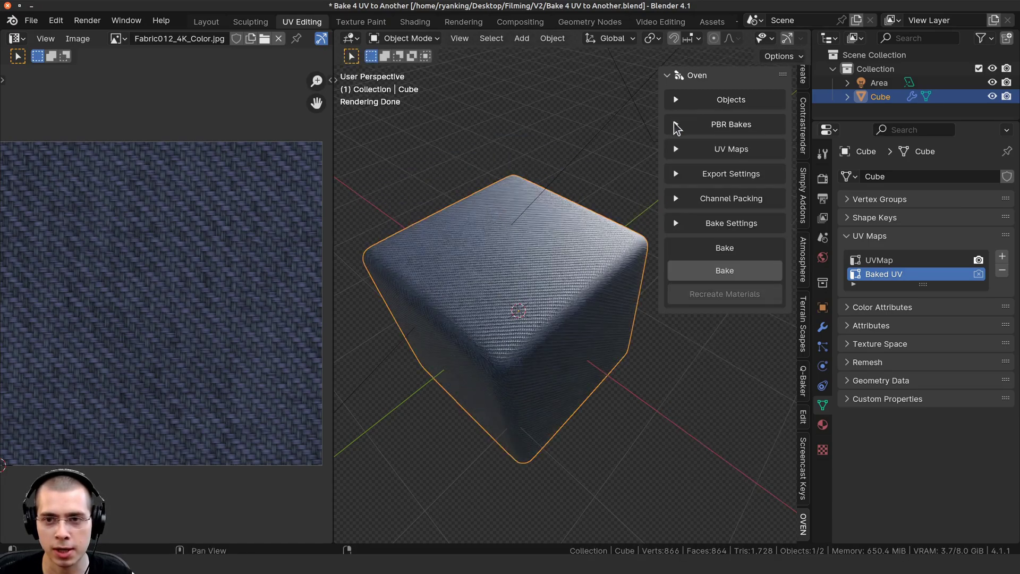
{"action": "left_click", "coordinate": [676, 126]}
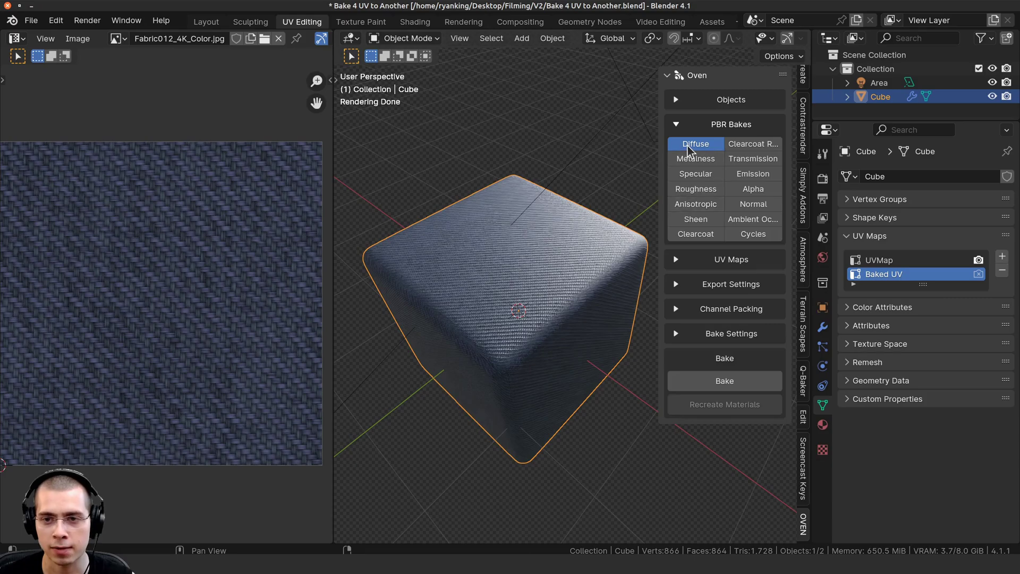
{"action": "left_click", "coordinate": [734, 204]}
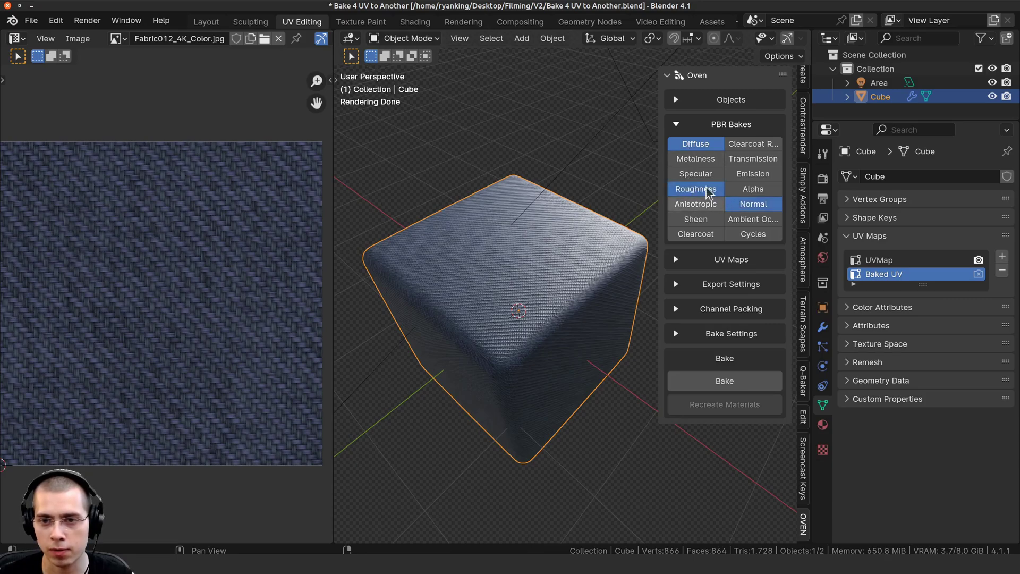
{"action": "left_click", "coordinate": [676, 125]}
Step: Show the bake's UV map options in a slightly wider panel, preview Create New, and return to Use Active Render
{"action": "left_click", "coordinate": [673, 150]}
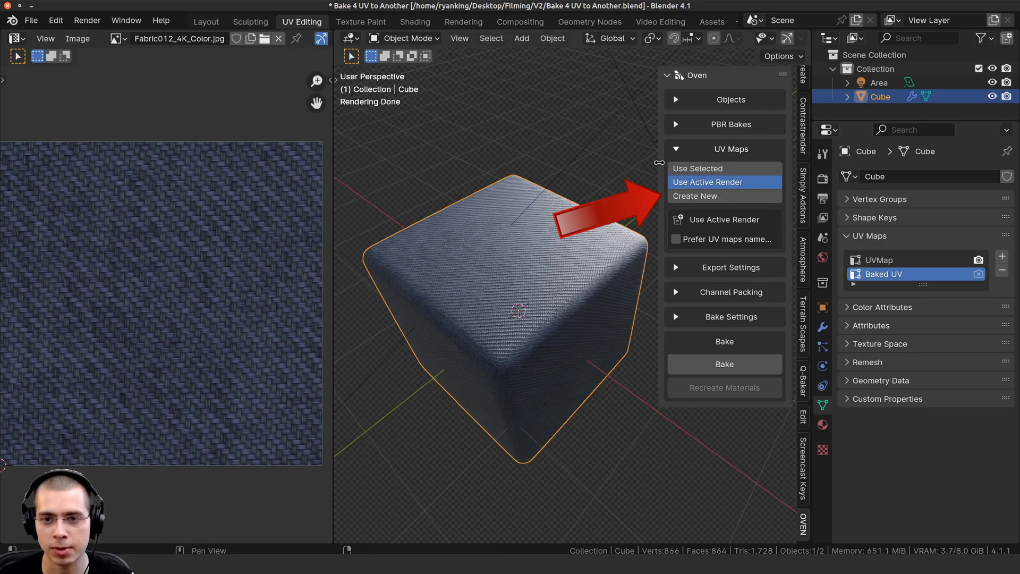
{"action": "left_click_drag", "start_coordinate": [660, 162], "coordinate": [650, 162]}
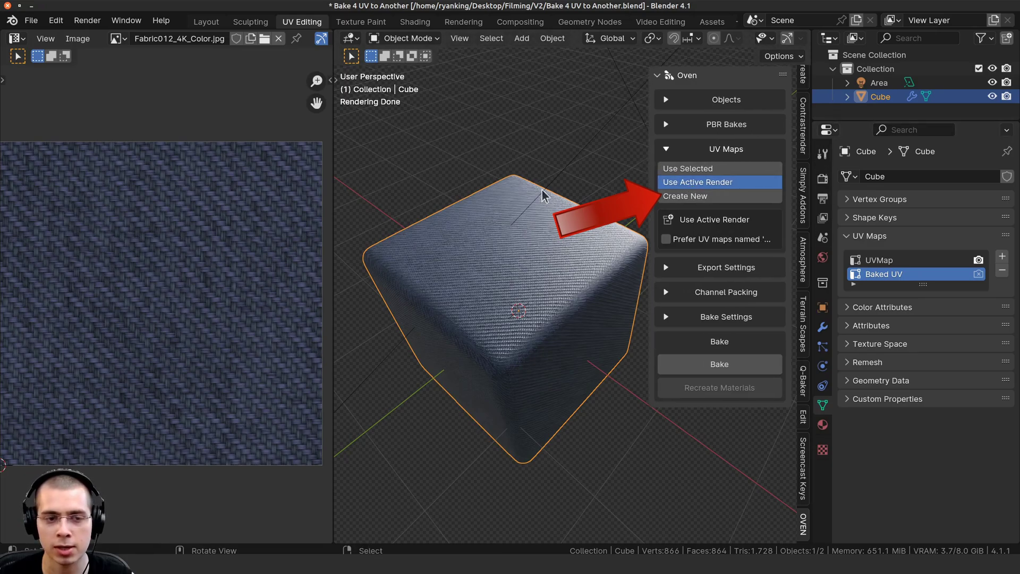
{"action": "left_click", "coordinate": [681, 196]}
{"action": "left_click", "coordinate": [674, 183]}
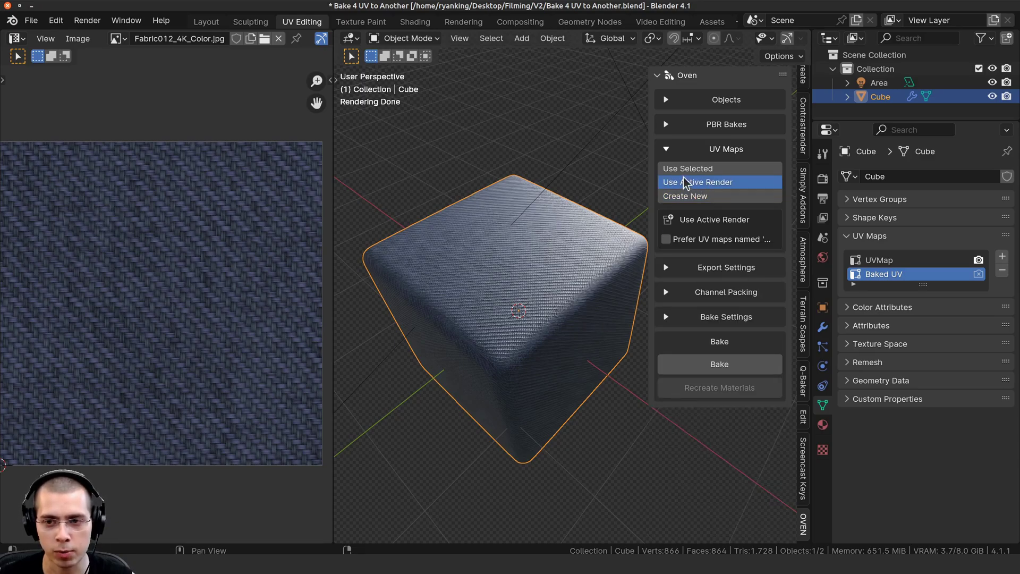
Step: Examine the cube's original UVMap layout in Edit Mode and return to the Oven settings in Object Mode
{"action": "left_click", "coordinate": [887, 259]}
{"action": "key", "text": "Tab"}
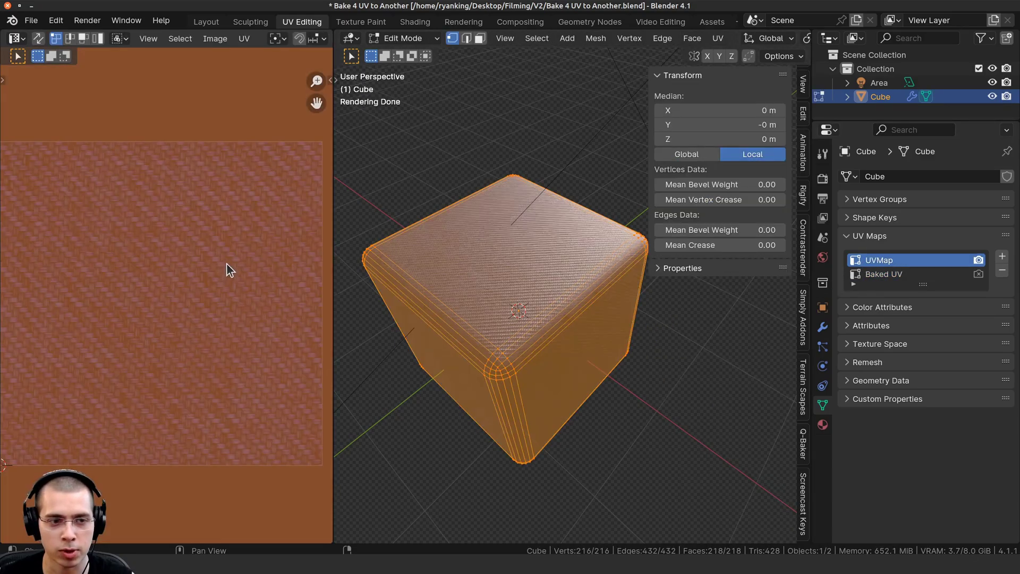
{"action": "scroll", "coordinate": [194, 282], "scroll_direction": "down", "scroll_amount": 10}
{"action": "scroll", "coordinate": [190, 212], "scroll_direction": "up", "scroll_amount": 5}
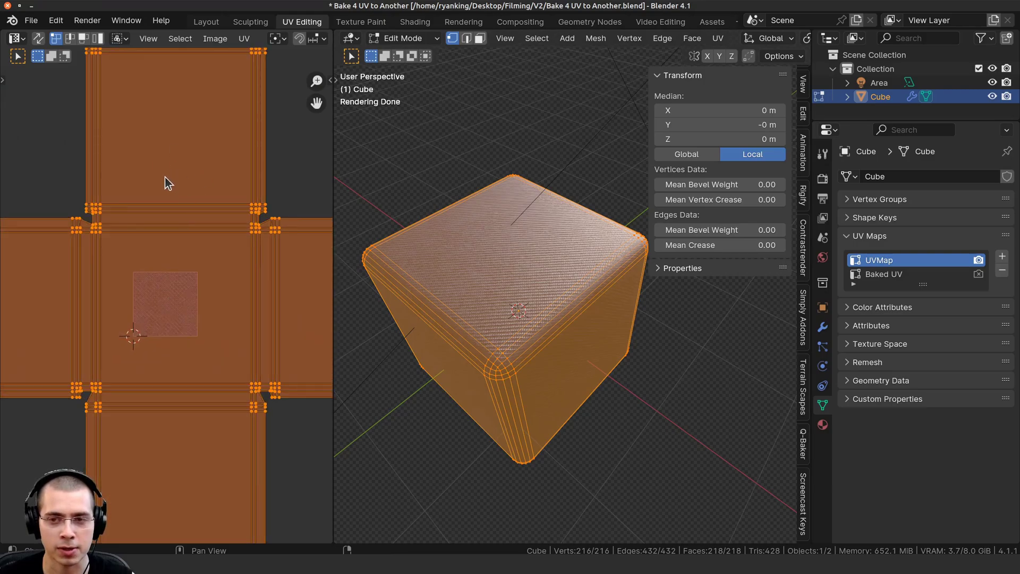
{"action": "key", "text": "Tab"}
{"action": "left_click", "coordinate": [803, 226]}
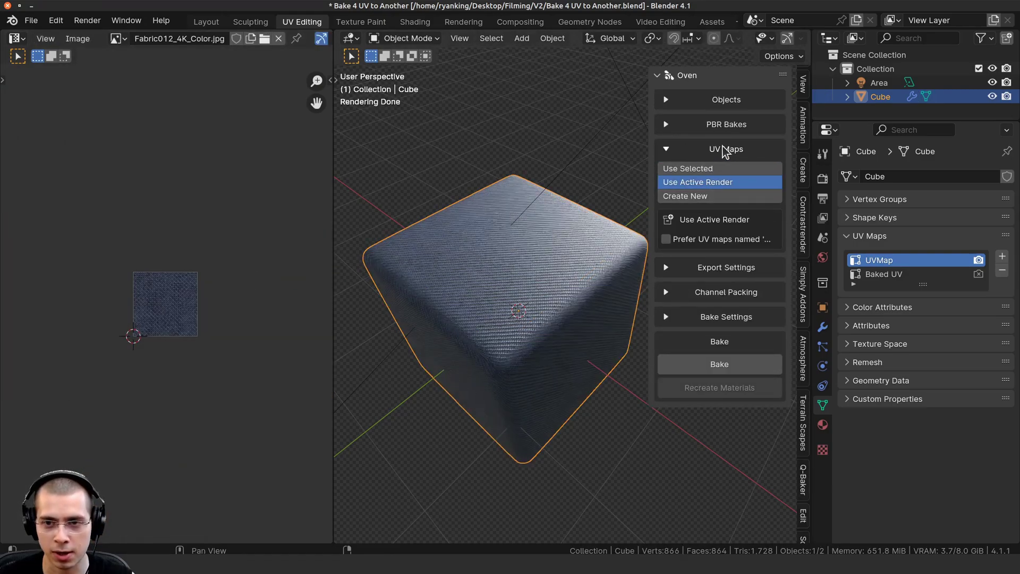
Step: Set the bake's UV option to Create New and name it Baked UV, copying the name from the cube's second UV map
{"action": "left_click", "coordinate": [674, 196]}
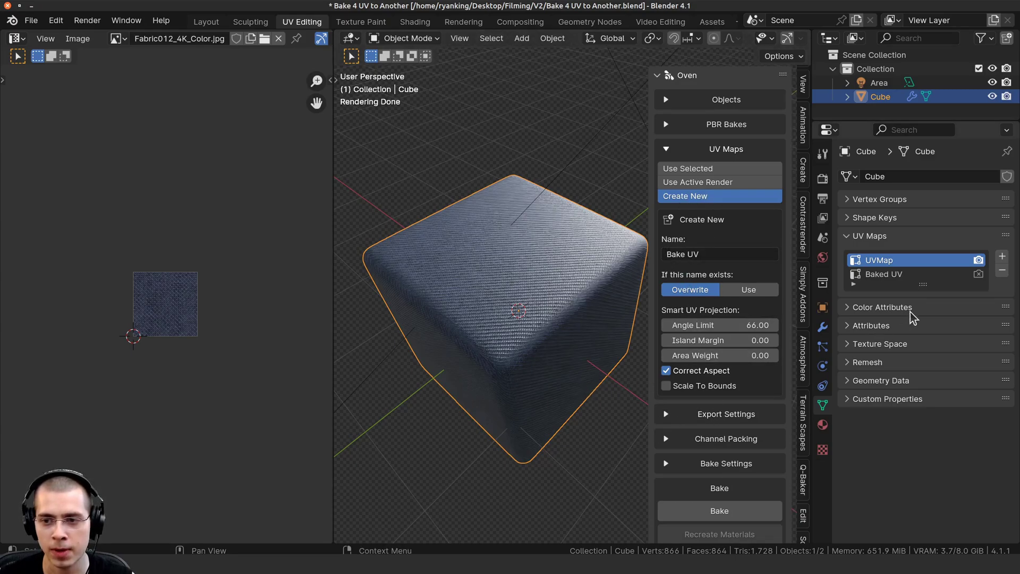
{"action": "double_click", "coordinate": [880, 275]}
{"action": "left_click_drag", "start_coordinate": [910, 274], "coordinate": [865, 274]}
{"action": "key", "text": "ctrl+c"}
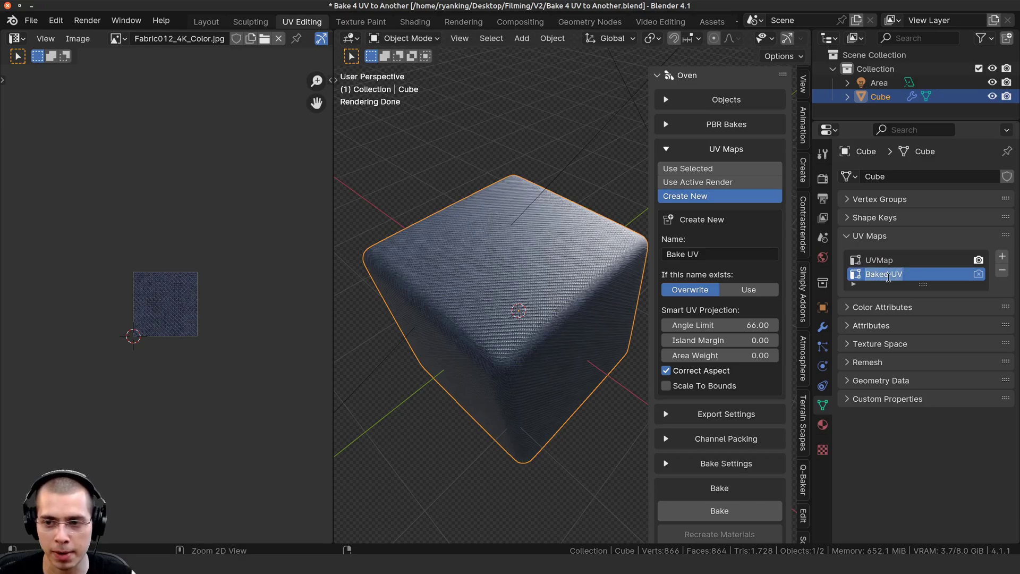
{"action": "left_click", "coordinate": [670, 254]}
{"action": "left_click", "coordinate": [687, 255]}
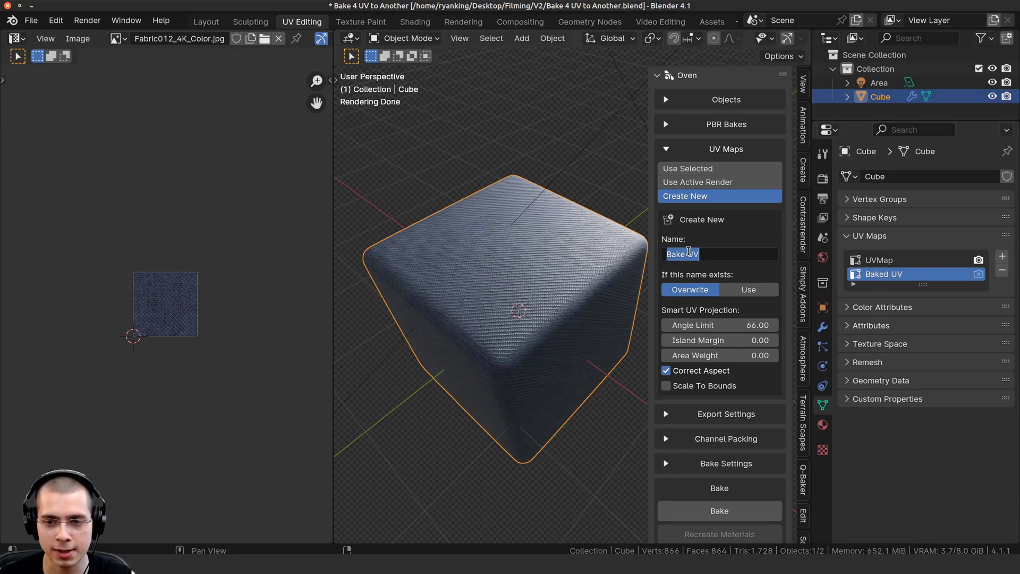
{"action": "key", "text": "ctrl+v"}
{"action": "key", "text": "Return"}
Step: Inspect the island layout of the Baked UV map in Edit Mode and return to Object Mode
{"action": "left_click", "coordinate": [869, 275]}
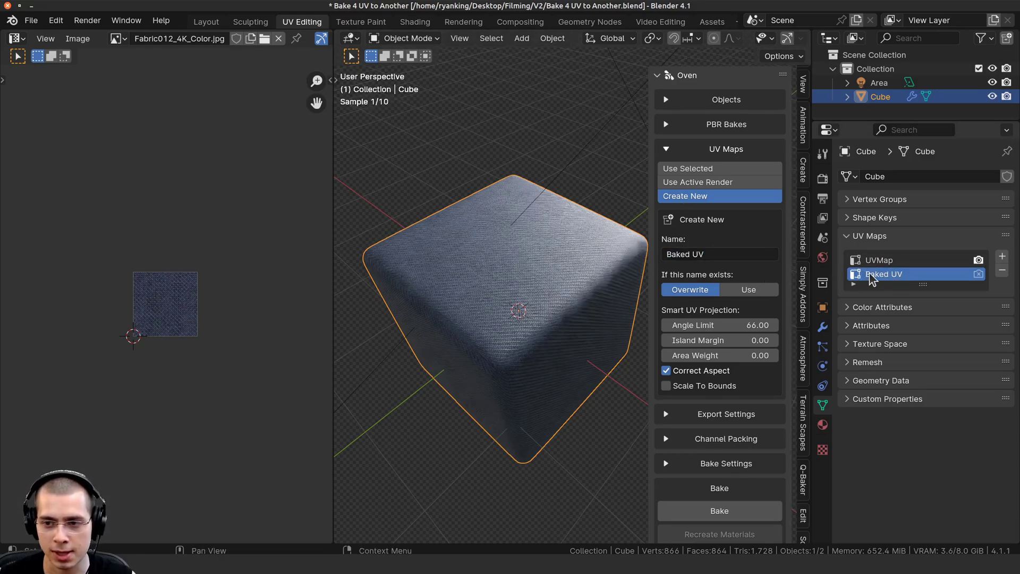
{"action": "key", "text": "Tab"}
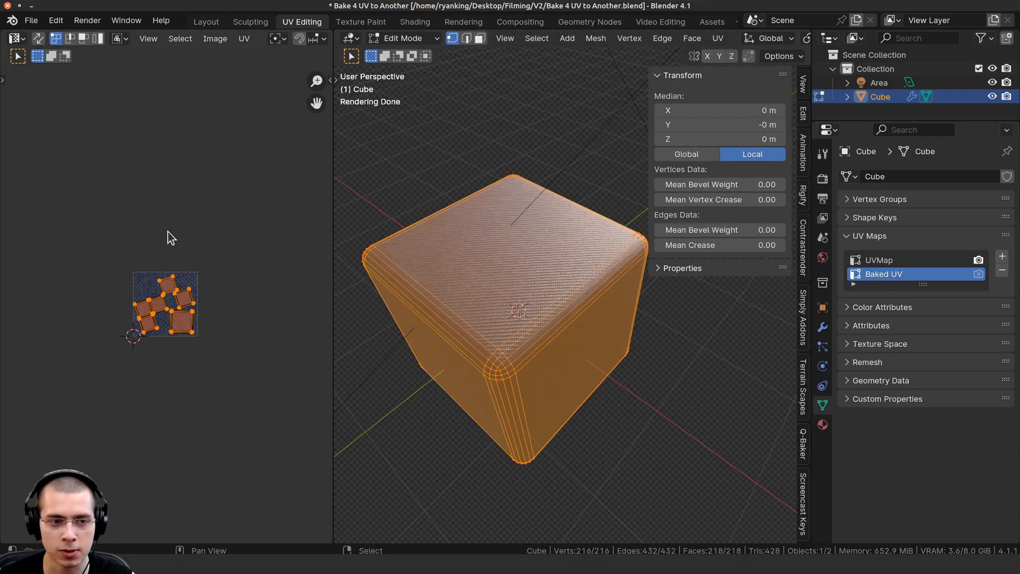
{"action": "scroll", "coordinate": [169, 230], "scroll_direction": "up", "scroll_amount": 7}
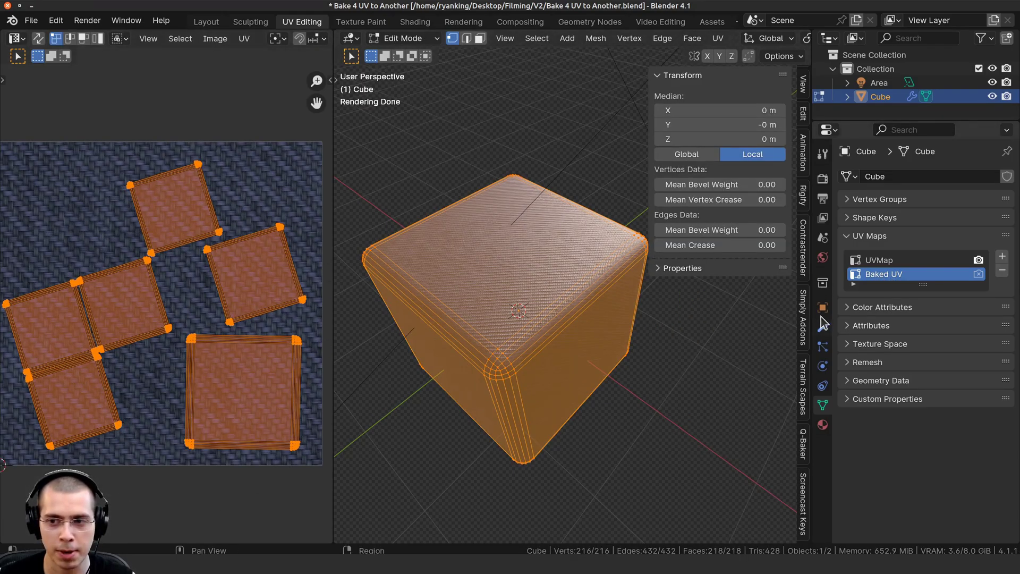
{"action": "left_click", "coordinate": [877, 275]}
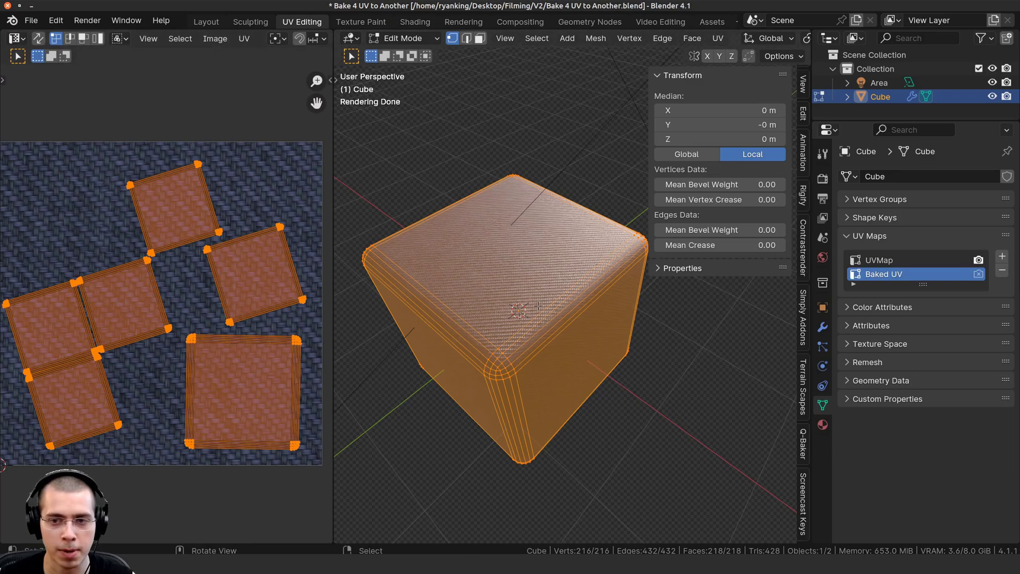
{"action": "key", "text": "Tab"}
Step: Have the bake use the existing UV map when the name Baked UV already exists
{"action": "left_click", "coordinate": [671, 256]}
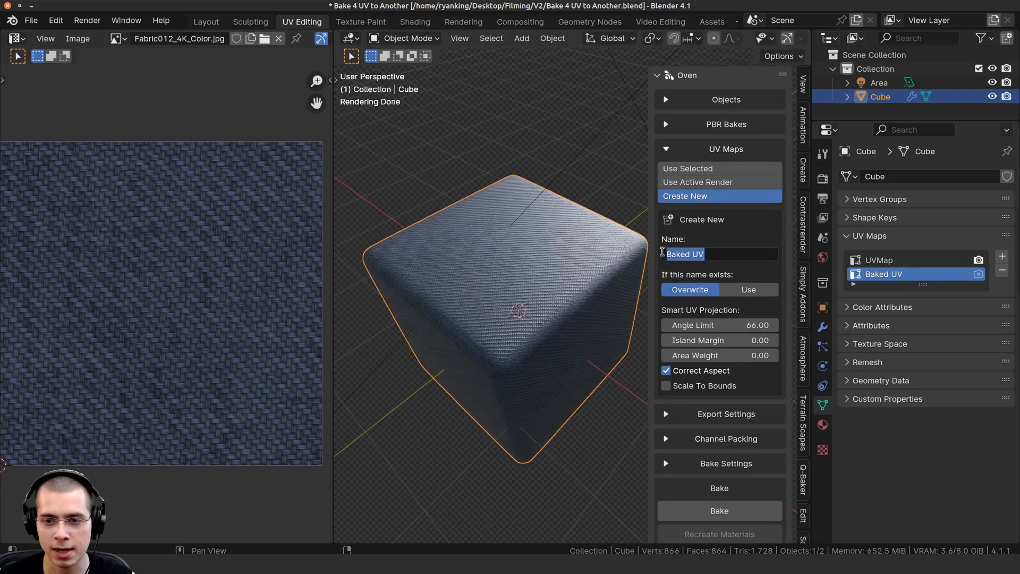
{"action": "left_click", "coordinate": [708, 277]}
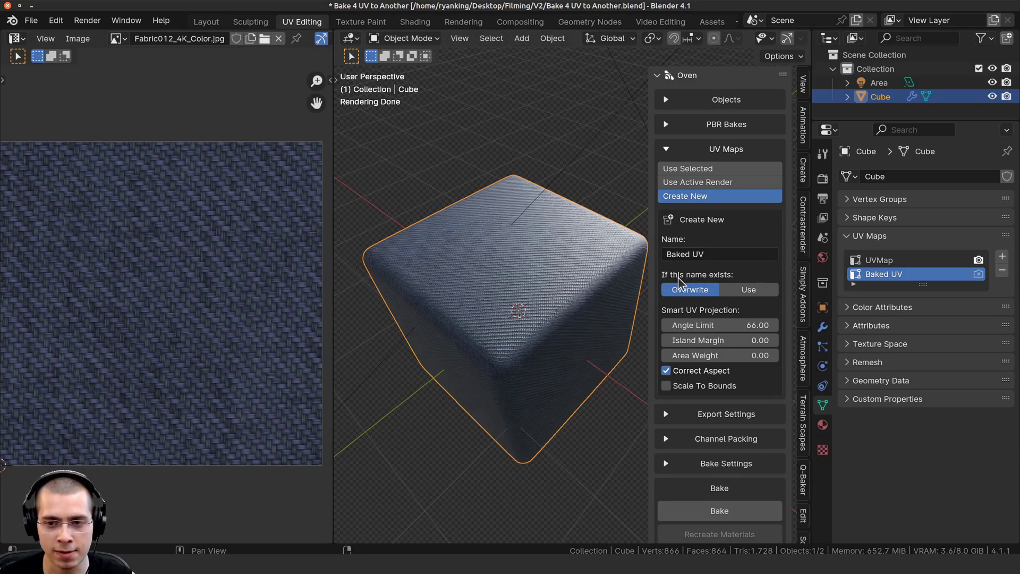
{"action": "left_click", "coordinate": [754, 295]}
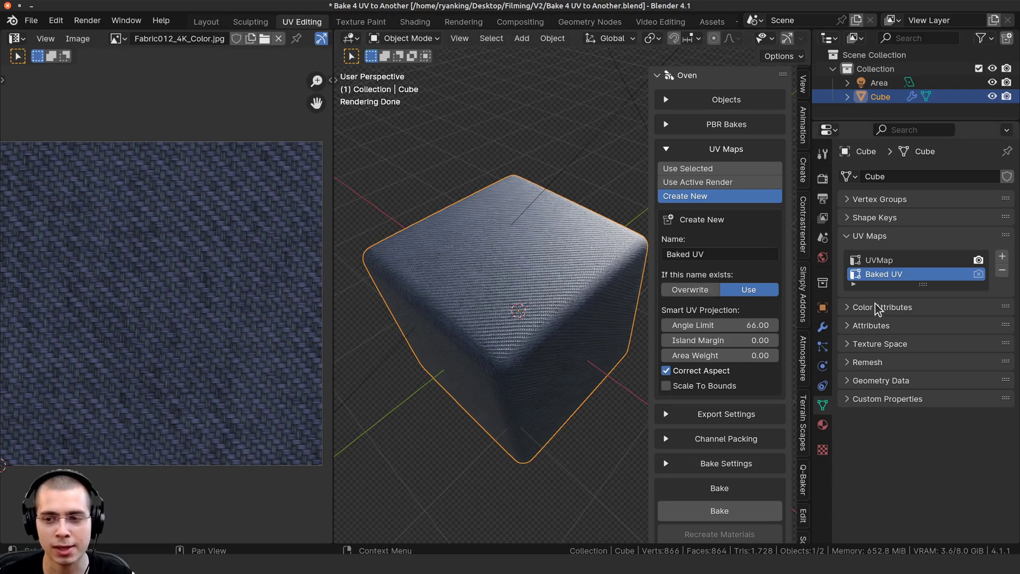
{"action": "left_click", "coordinate": [716, 256]}
{"action": "left_click_drag", "start_coordinate": [716, 256], "coordinate": [664, 253]}
{"action": "left_click", "coordinate": [704, 280]}
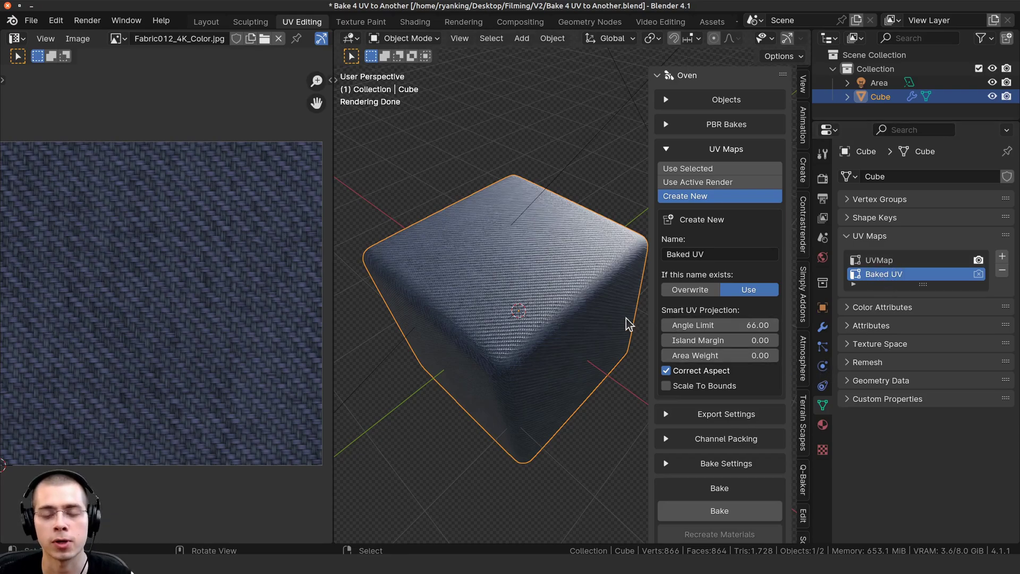
Step: Review the Baked UV islands over the fabric image in Edit Mode
{"action": "key", "text": "Tab"}
{"action": "scroll", "coordinate": [159, 209], "scroll_direction": "down", "scroll_amount": 1}
{"action": "scroll", "coordinate": [158, 209], "scroll_direction": "up", "scroll_amount": 1}
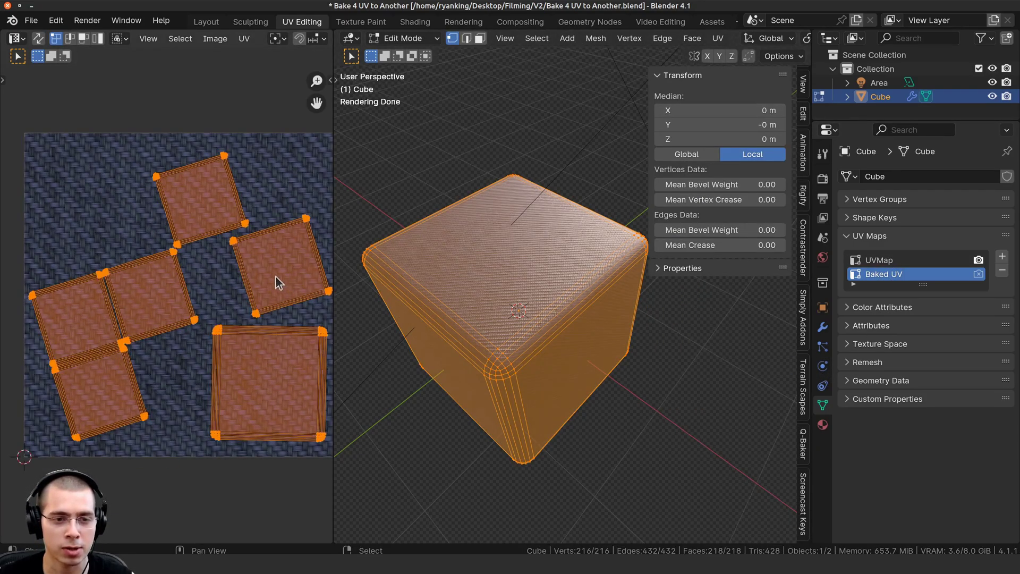
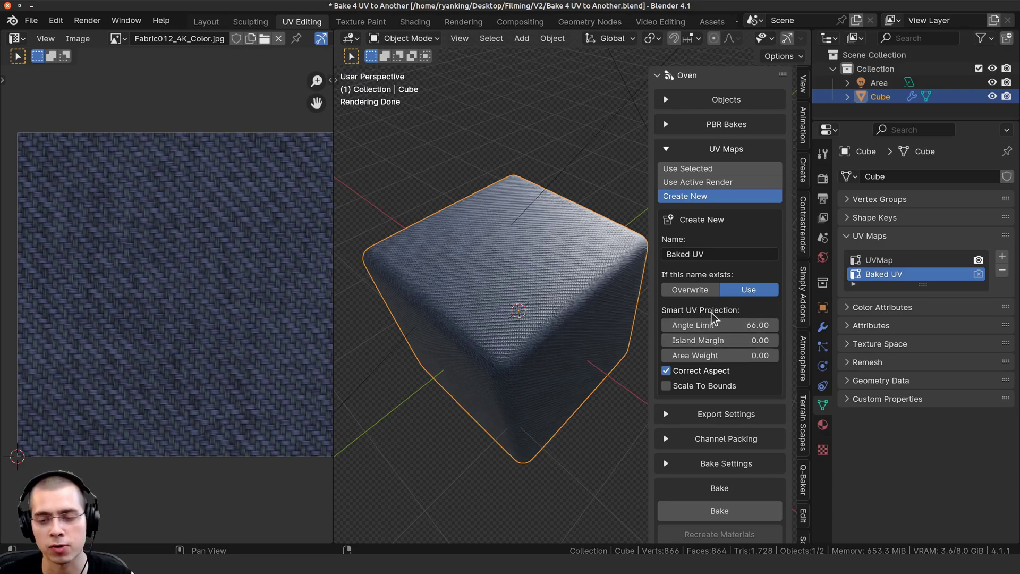
Step: Set the bake's export folder to the V2 folder that holds the blend file
{"action": "left_click", "coordinate": [668, 152]}
{"action": "left_click", "coordinate": [667, 175]}
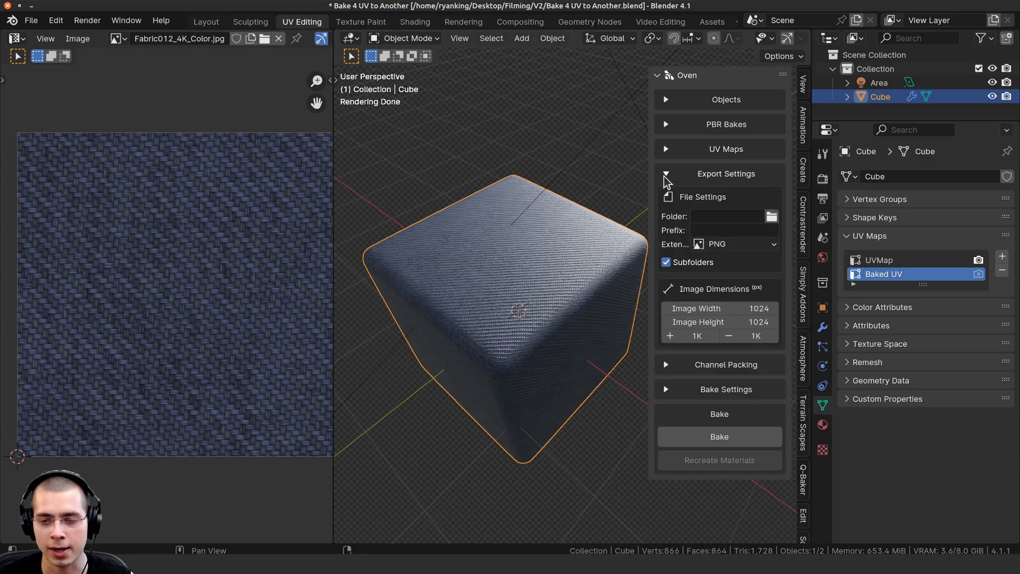
{"action": "left_click", "coordinate": [772, 217]}
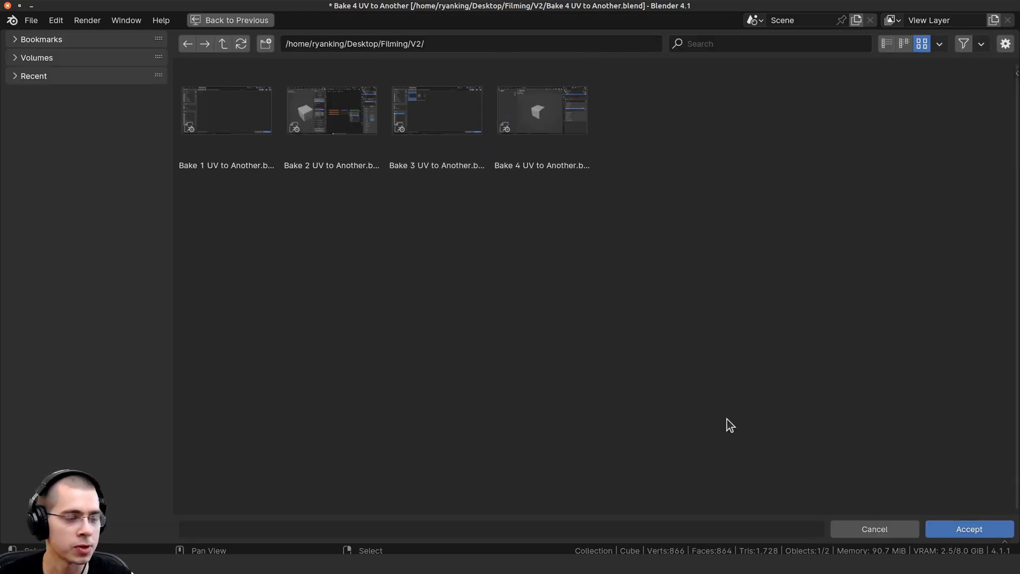
{"action": "left_click", "coordinate": [972, 529]}
Step: Enter New UVs as the export file prefix and set the image dimensions to 4096 × 4096 px
{"action": "left_click", "coordinate": [706, 218]}
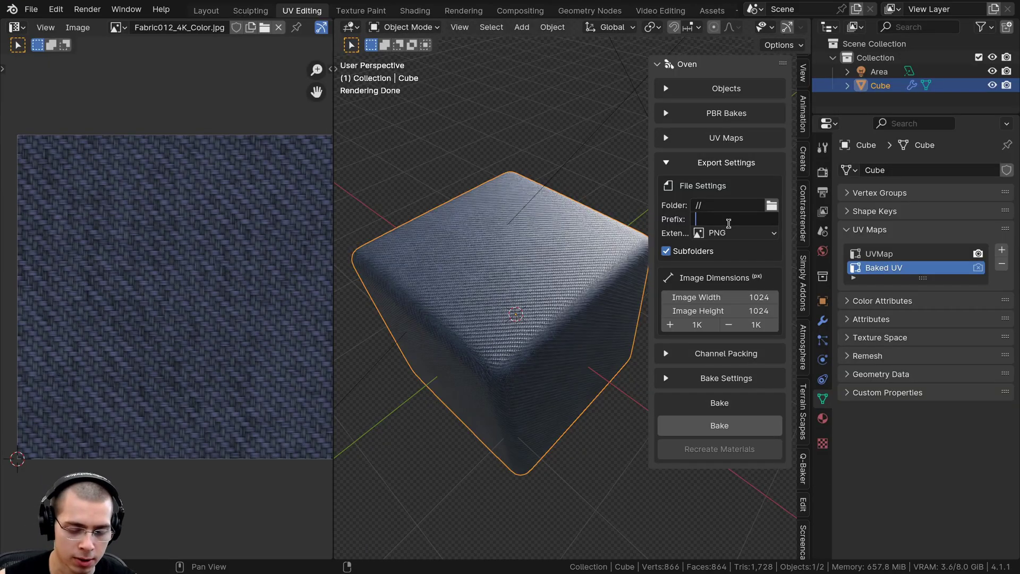
{"action": "type", "text": "New UV"}
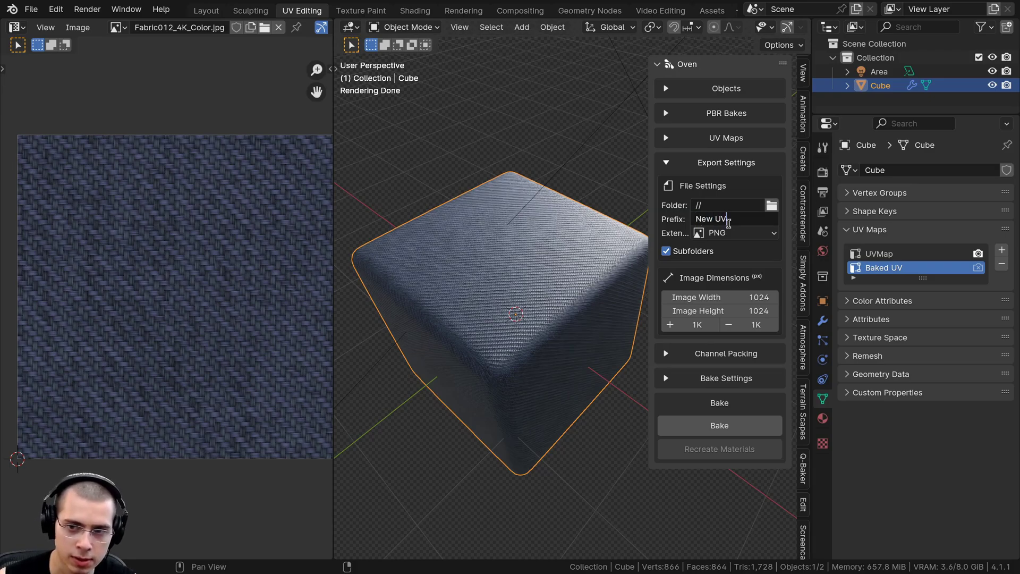
{"action": "type", "text": "s"}
{"action": "left_click", "coordinate": [736, 233]}
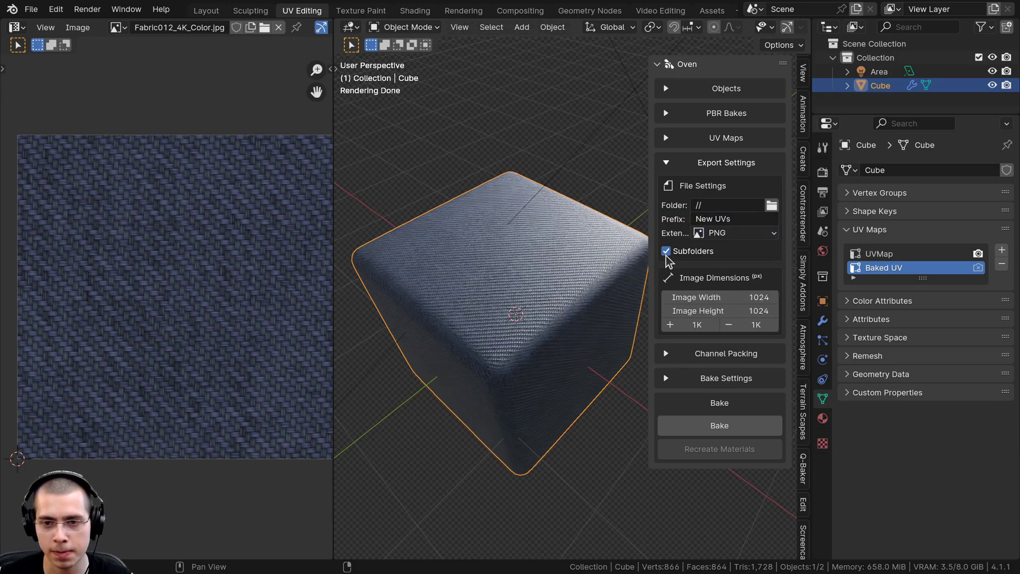
{"action": "left_click", "coordinate": [691, 326]}
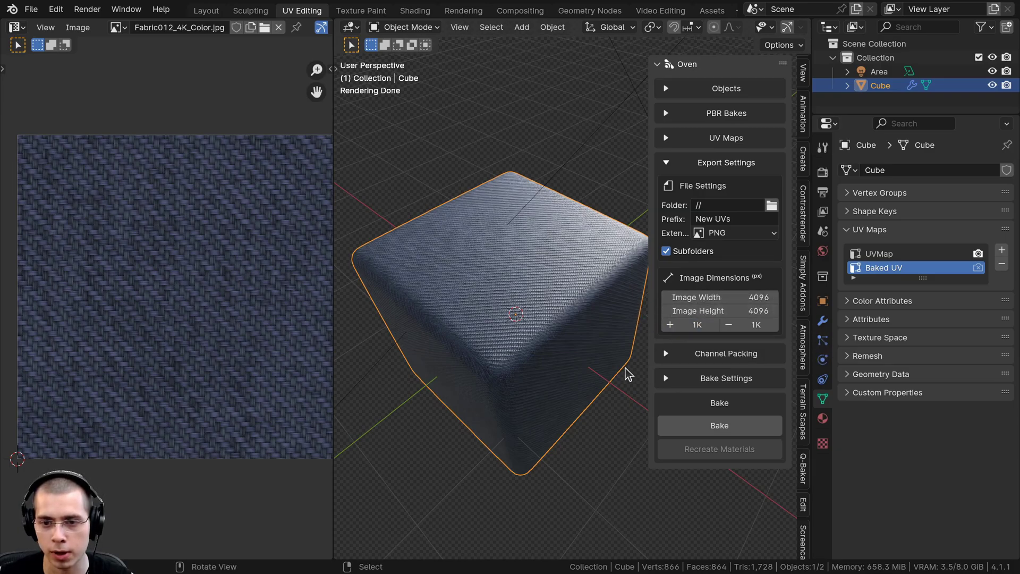
Step: Show the bake settings, bake the cube's maps, and recreate its material from the baked textures
{"action": "left_click", "coordinate": [666, 162]}
{"action": "left_click", "coordinate": [667, 212]}
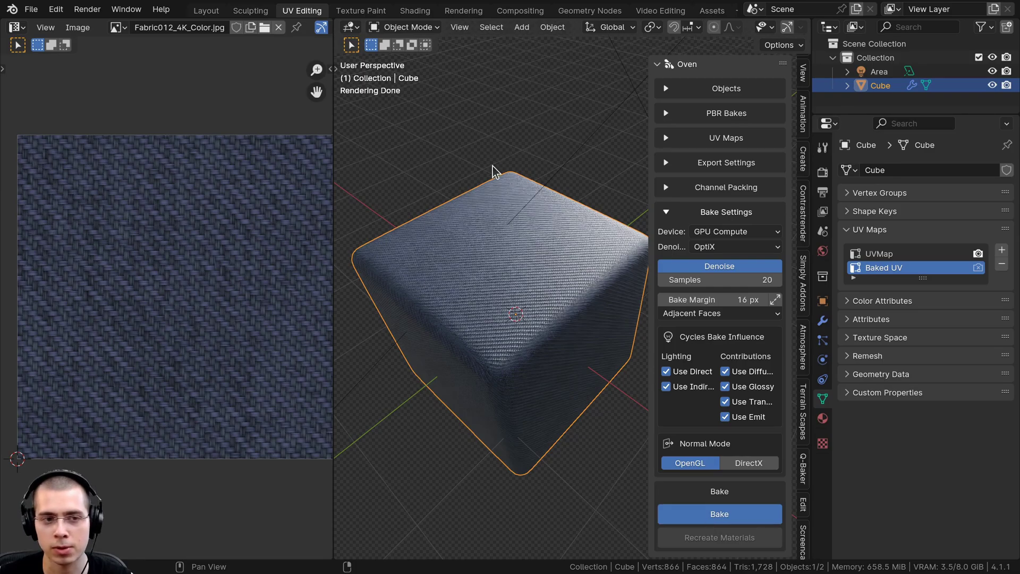
{"action": "middle_click_drag", "start_coordinate": [494, 177], "coordinate": [536, 262]}
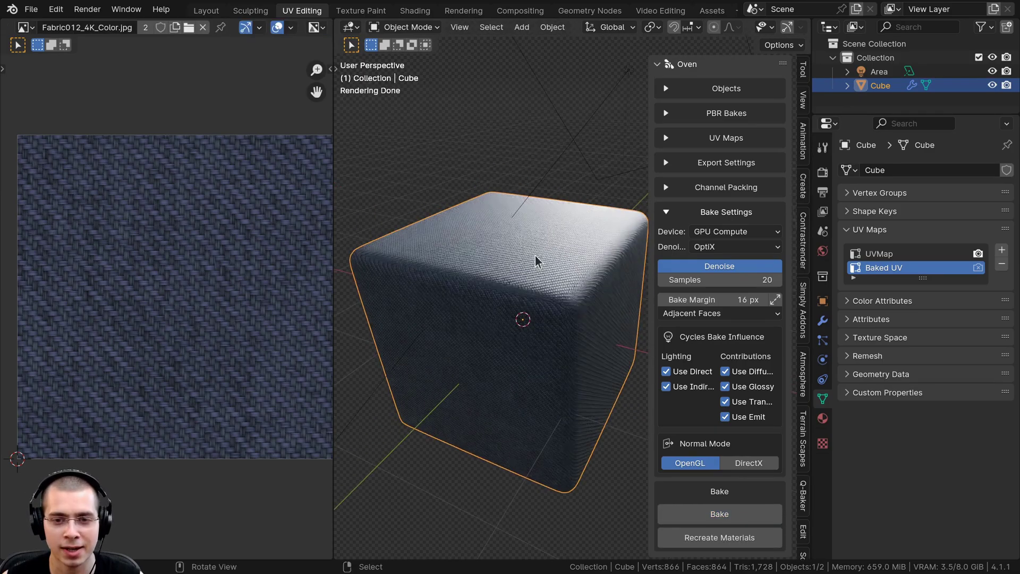
{"action": "left_click", "coordinate": [713, 538]}
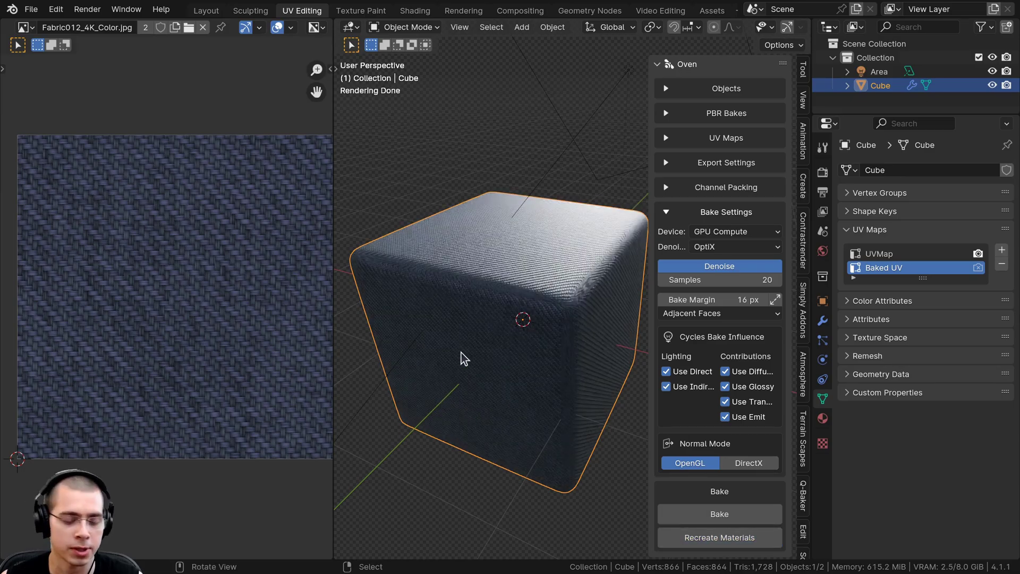
{"action": "middle_click_drag", "start_coordinate": [461, 357], "coordinate": [483, 272]}
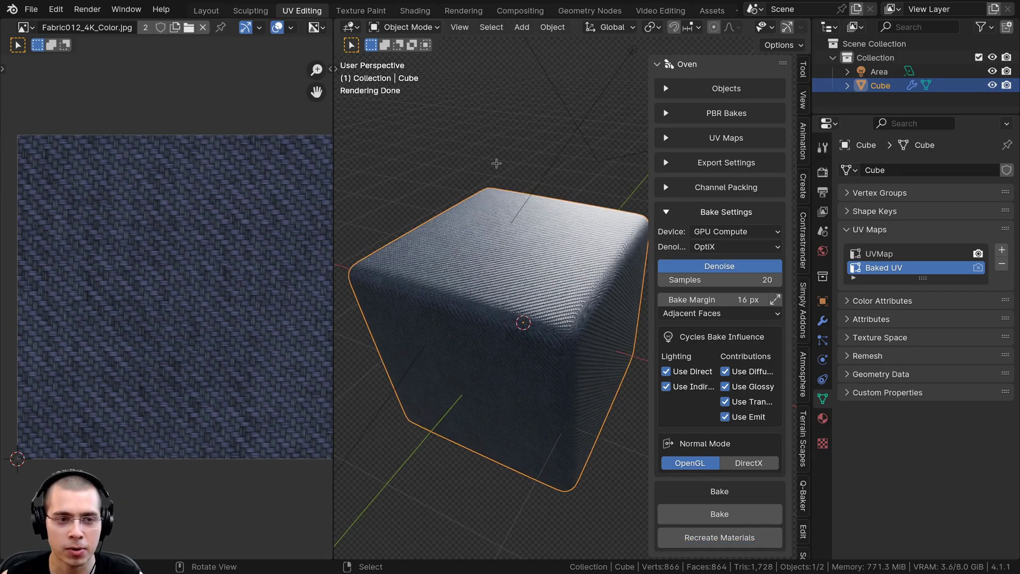
Step: Examine the baked New UVs_Normal.png against the Baked UV islands by switching between Edit Mode and Object Mode
{"action": "key", "text": "Tab"}
{"action": "scroll", "coordinate": [276, 246], "scroll_direction": "up", "scroll_amount": 1}
{"action": "middle_click_drag", "start_coordinate": [260, 231], "coordinate": [243, 269]}
{"action": "key", "text": "Tab"}
{"action": "scroll", "coordinate": [222, 260], "scroll_direction": "up", "scroll_amount": 2}
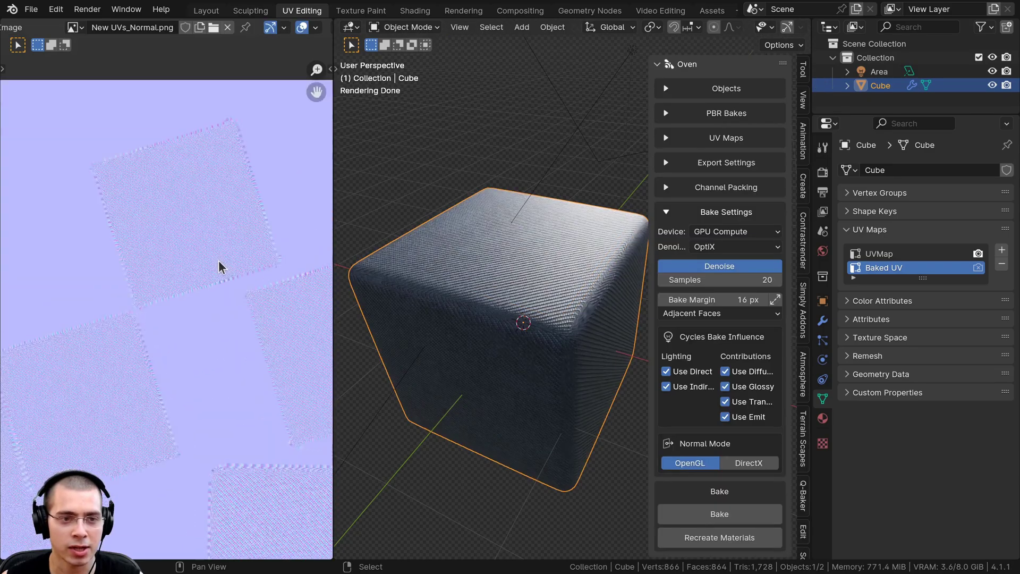
{"action": "key", "text": "Tab"}
{"action": "scroll", "coordinate": [212, 364], "scroll_direction": "down", "scroll_amount": 2}
{"action": "scroll", "coordinate": [215, 258], "scroll_direction": "up", "scroll_amount": 4}
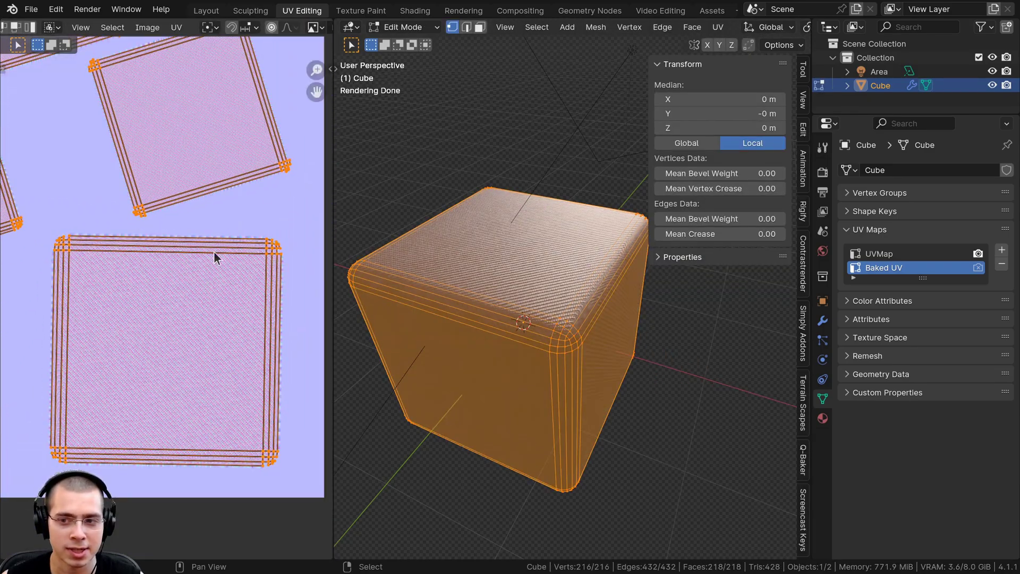
{"action": "key", "text": "Tab"}
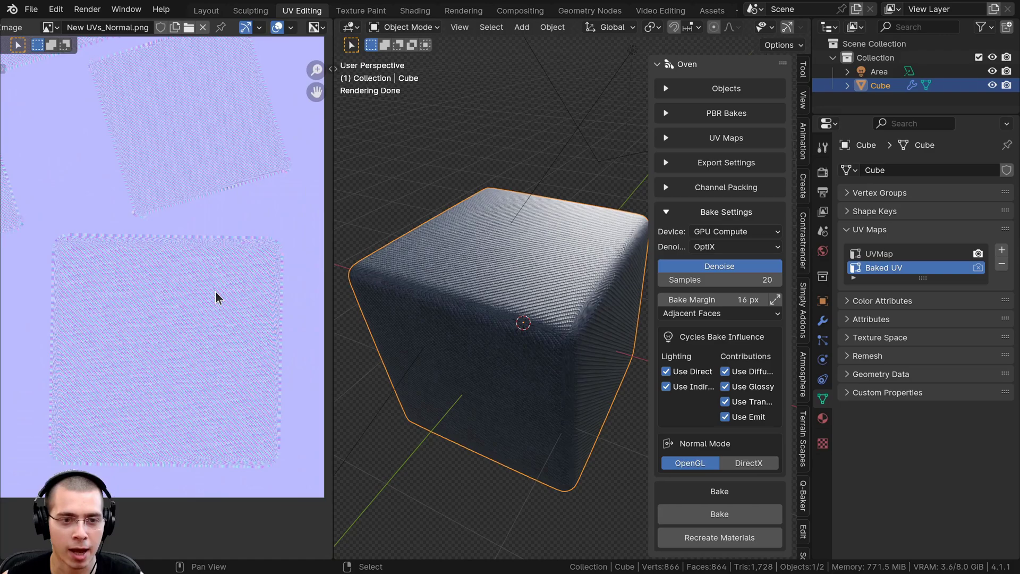
Step: Delete the original UVMap layer from the cube, keeping only the Baked UV map
{"action": "scroll", "coordinate": [218, 297], "scroll_direction": "down", "scroll_amount": 1}
{"action": "left_click", "coordinate": [891, 255]}
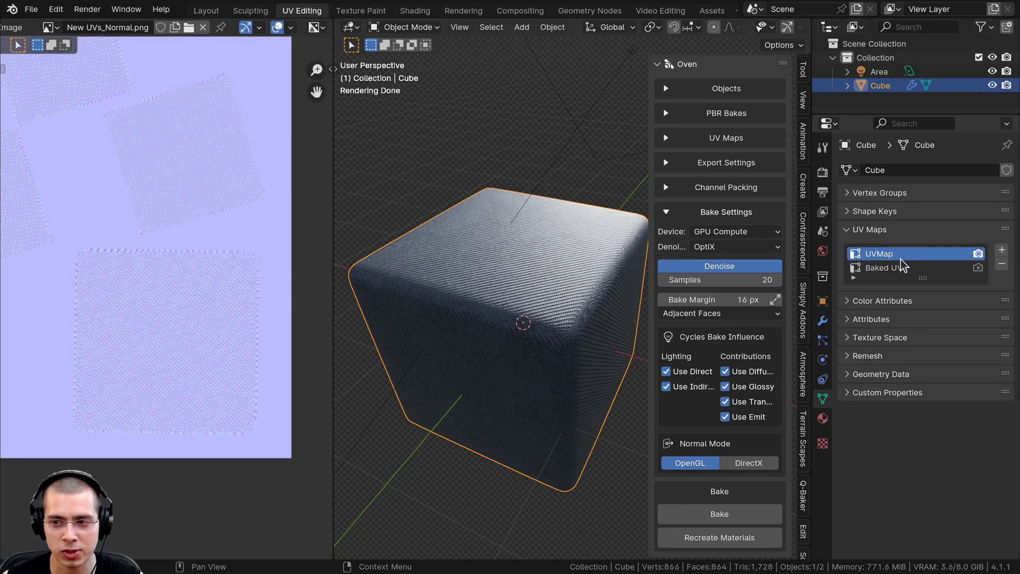
{"action": "left_click", "coordinate": [1001, 267]}
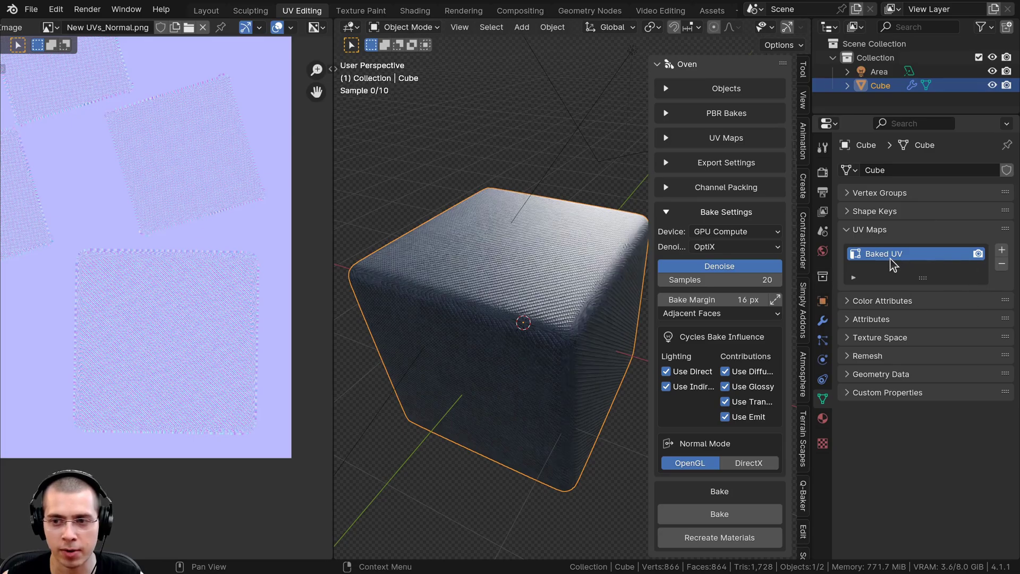
Step: Display New UVs_Diffuse.png and examine how the baked colour fits the cube's Baked UV islands and the cube's surface
{"action": "scroll", "coordinate": [192, 269], "scroll_direction": "up", "scroll_amount": 3}
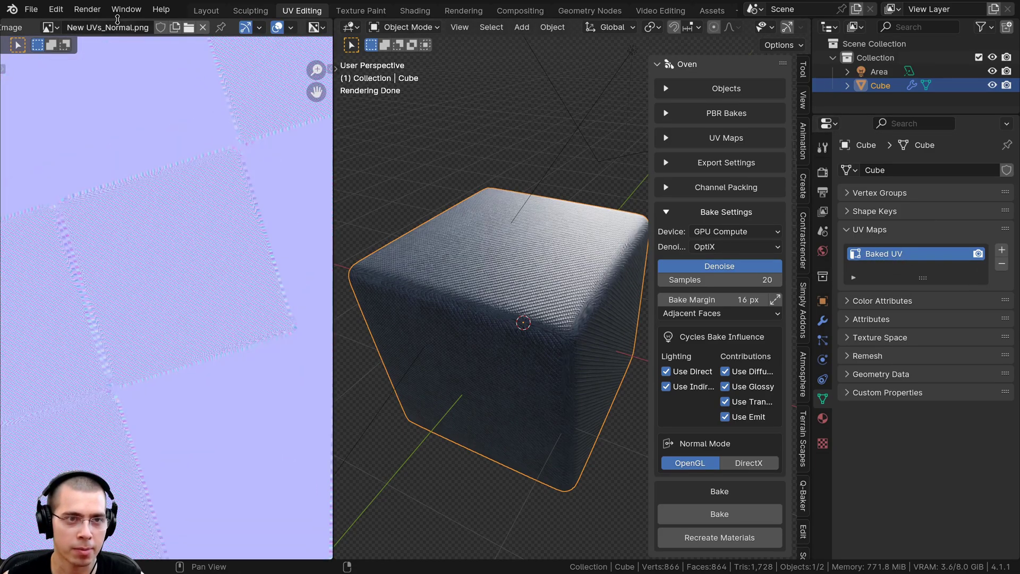
{"action": "left_click", "coordinate": [45, 27]}
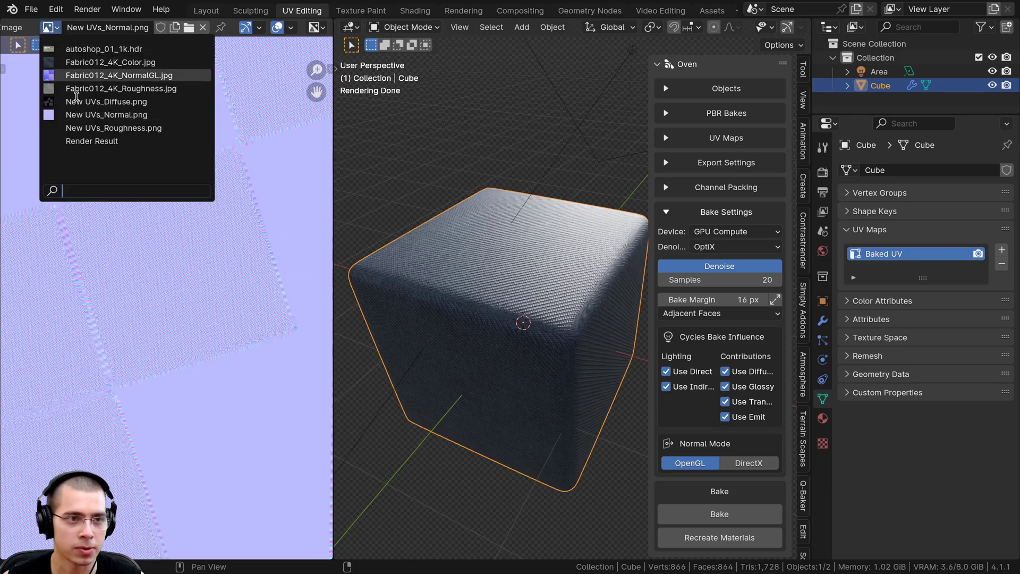
{"action": "left_click", "coordinate": [84, 106]}
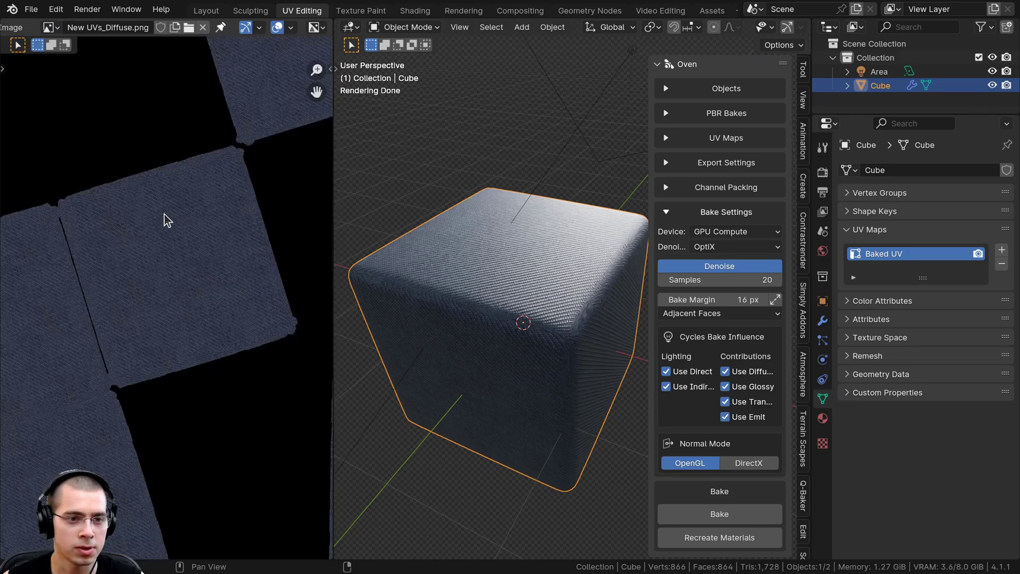
{"action": "scroll", "coordinate": [164, 219], "scroll_direction": "down", "scroll_amount": 3}
{"action": "key", "text": "Tab"}
{"action": "scroll", "coordinate": [173, 343], "scroll_direction": "up", "scroll_amount": 6}
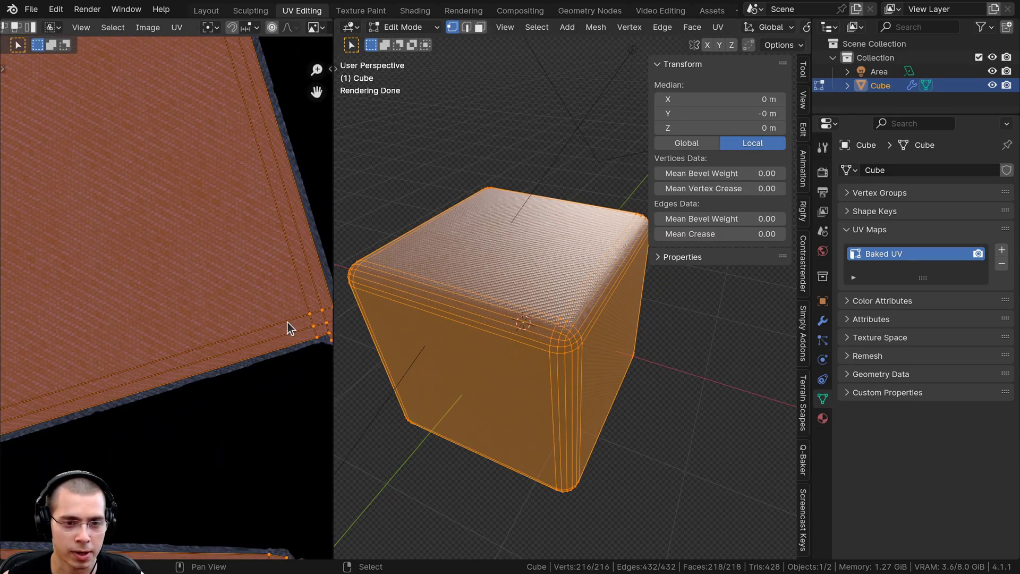
{"action": "scroll", "coordinate": [287, 326], "scroll_direction": "down", "scroll_amount": 4}
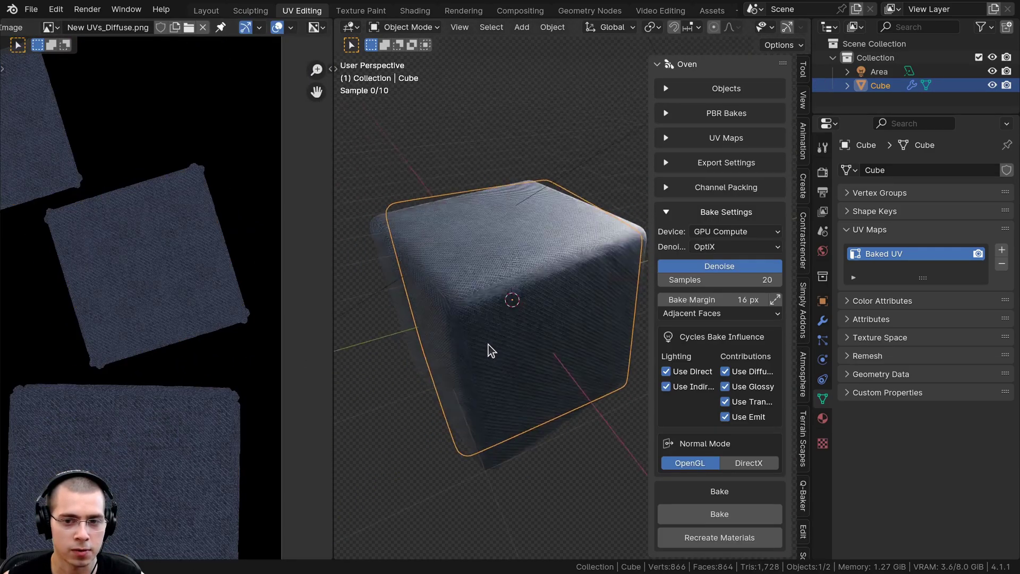
{"action": "mouse_move", "coordinate": [490, 349]}
{"action": "middle_mouse_down"}
{"action": "mouse_move", "coordinate": [520, 302]}
{"action": "mouse_move", "coordinate": [507, 340]}
{"action": "middle_mouse_up"}
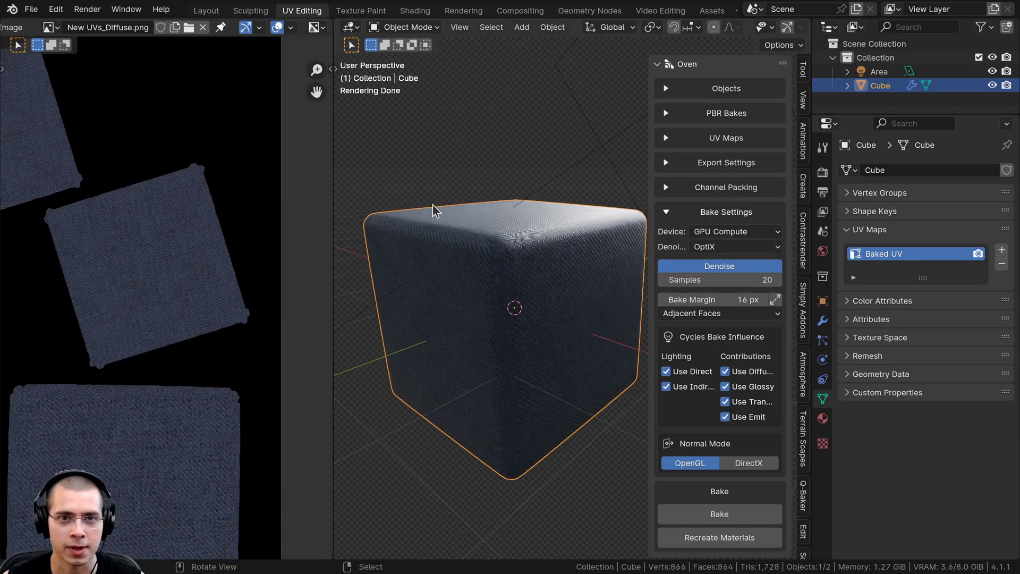
Step: Switch to the Shading workspace and examine how the baked New UVs textures are wired in the Cube_Mat node tree
{"action": "left_click", "coordinate": [408, 15]}
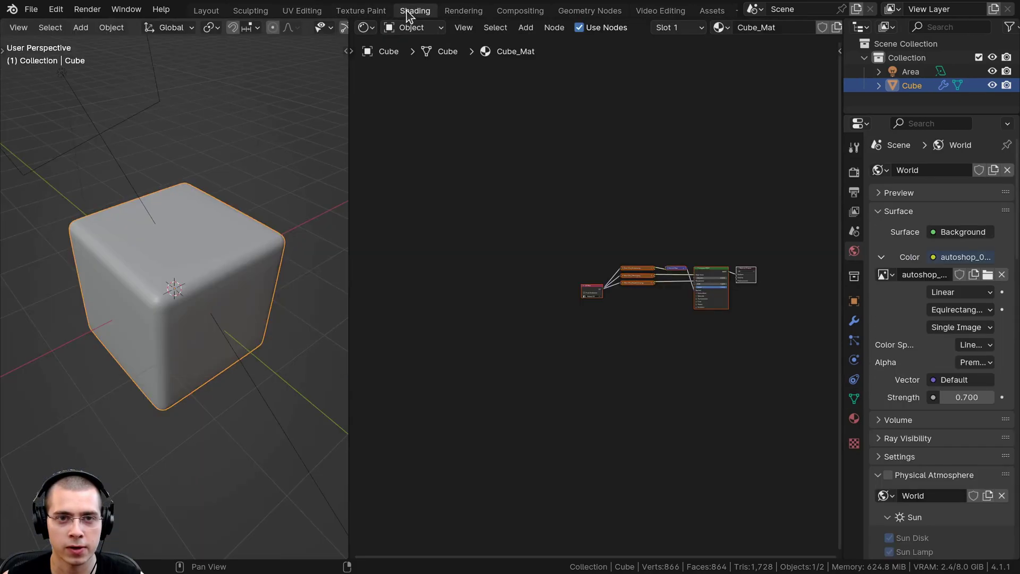
{"action": "scroll", "coordinate": [610, 280], "scroll_direction": "up", "scroll_amount": 5}
{"action": "scroll", "coordinate": [596, 261], "scroll_direction": "up", "scroll_amount": 1}
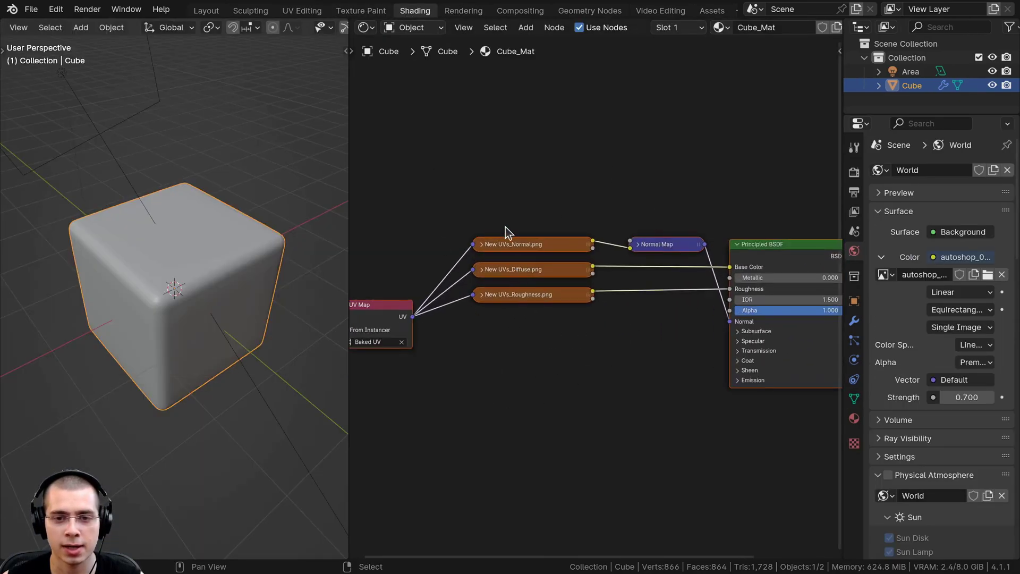
{"action": "scroll", "coordinate": [499, 237], "scroll_direction": "down", "scroll_amount": 1}
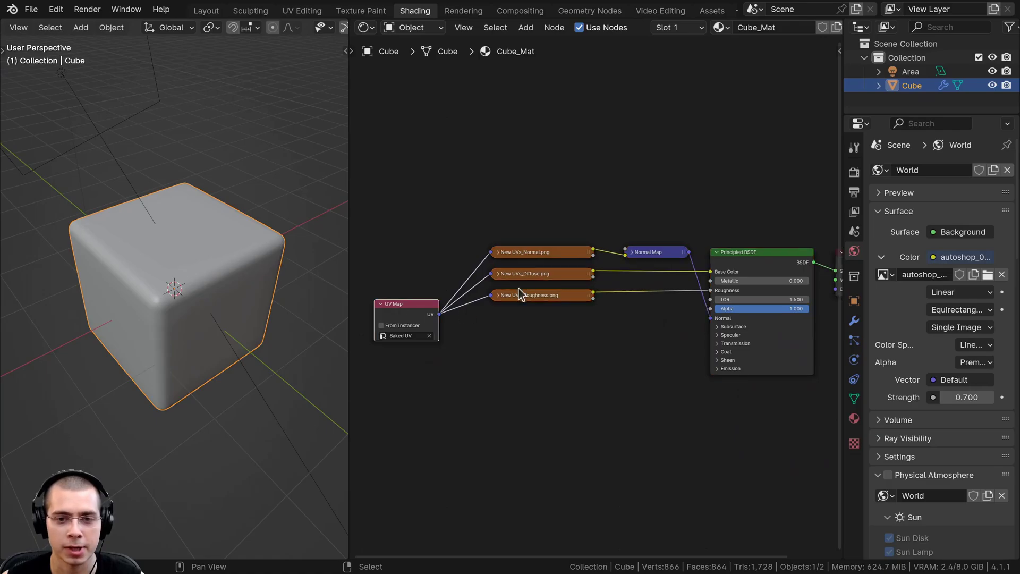
{"action": "scroll", "coordinate": [558, 319], "scroll_direction": "up", "scroll_amount": 1}
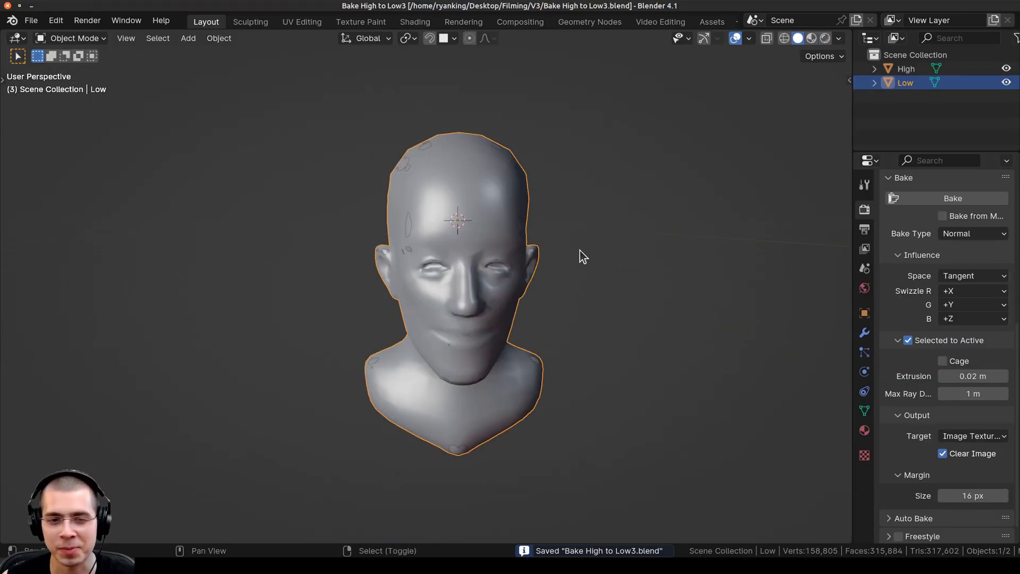
Step: In the Bake High to Low3 file, move the Low head about 1.6 m along the X axis, beside the High head
{"action": "scroll", "coordinate": [467, 158], "scroll_direction": "up", "scroll_amount": 2}
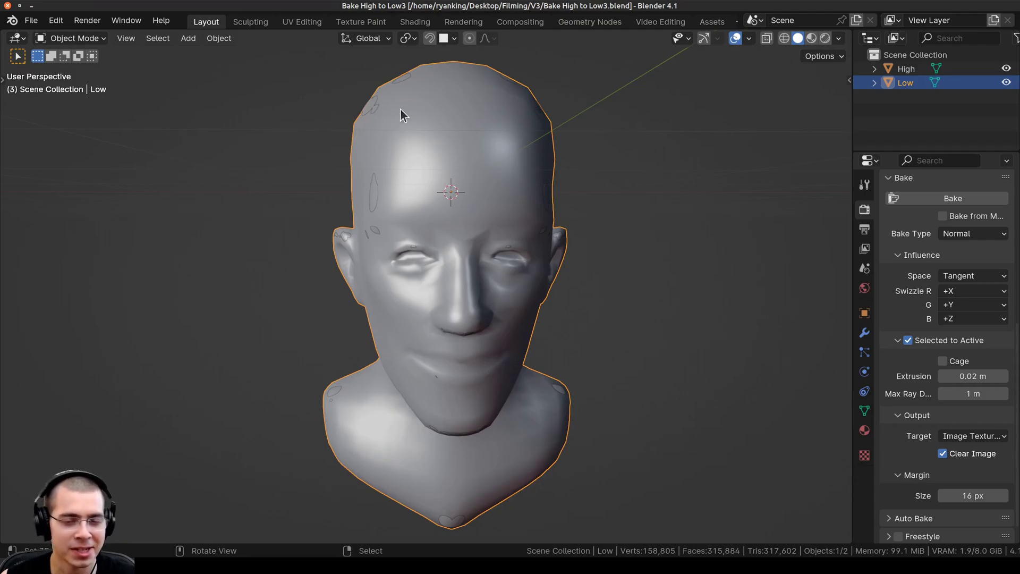
{"action": "middle_click_drag", "start_coordinate": [477, 171], "coordinate": [461, 188]}
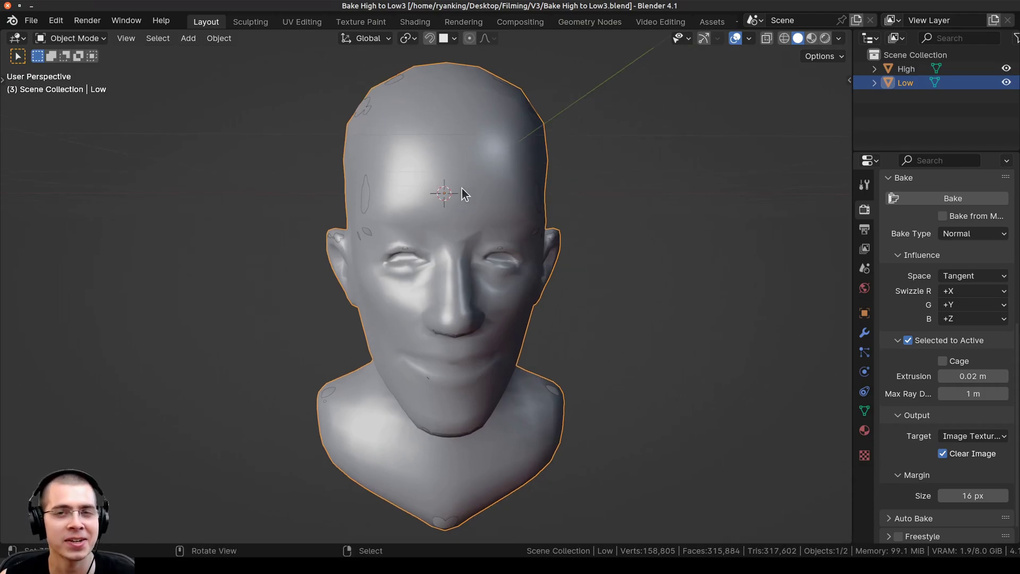
{"action": "key", "text": "g"}
{"action": "key", "text": "x"}
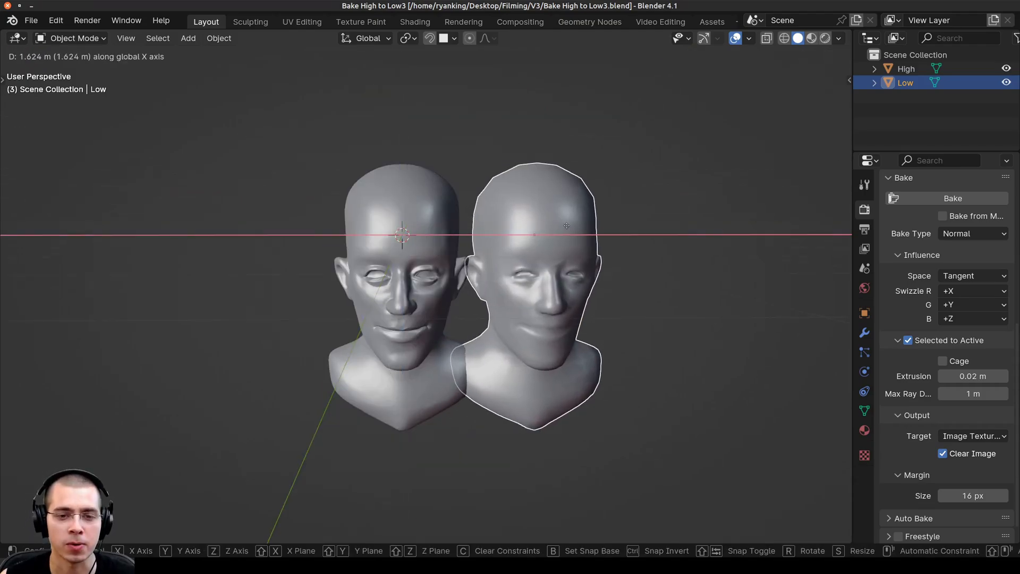
{"action": "left_click", "coordinate": [518, 226]}
{"action": "scroll", "coordinate": [518, 226], "scroll_direction": "up", "scroll_amount": 4}
{"action": "middle_click_drag", "start_coordinate": [518, 226], "coordinate": [500, 188]}
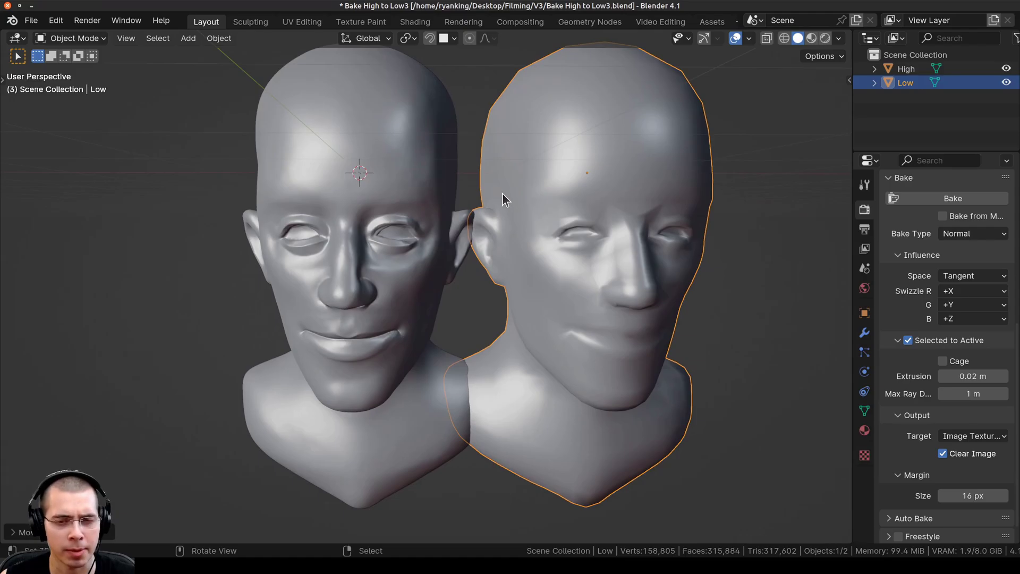
Step: Compare the High and Low heads by selecting each in turn and viewing both from several angles
{"action": "right_click", "coordinate": [383, 213]}
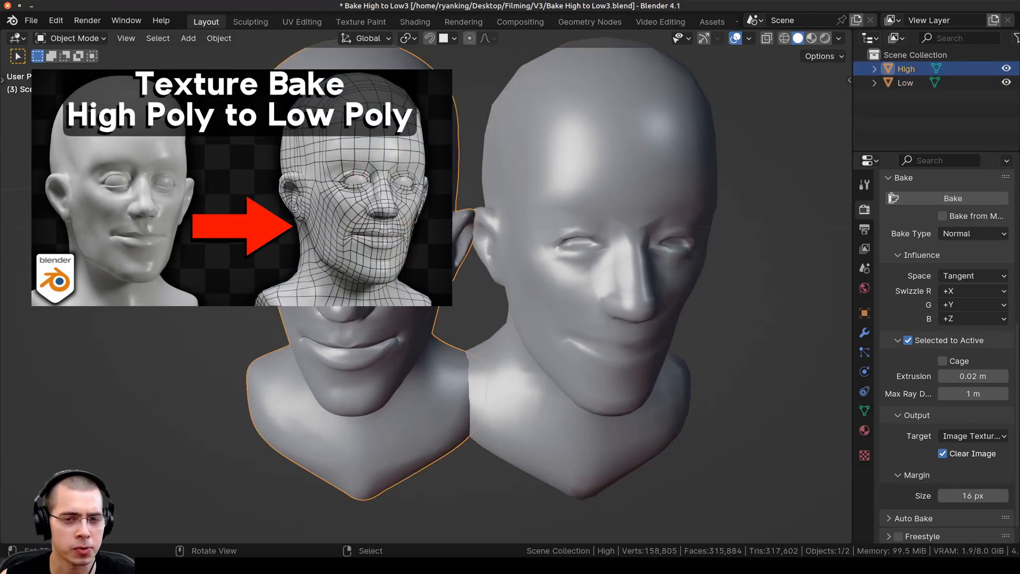
{"action": "left_click", "coordinate": [535, 165]}
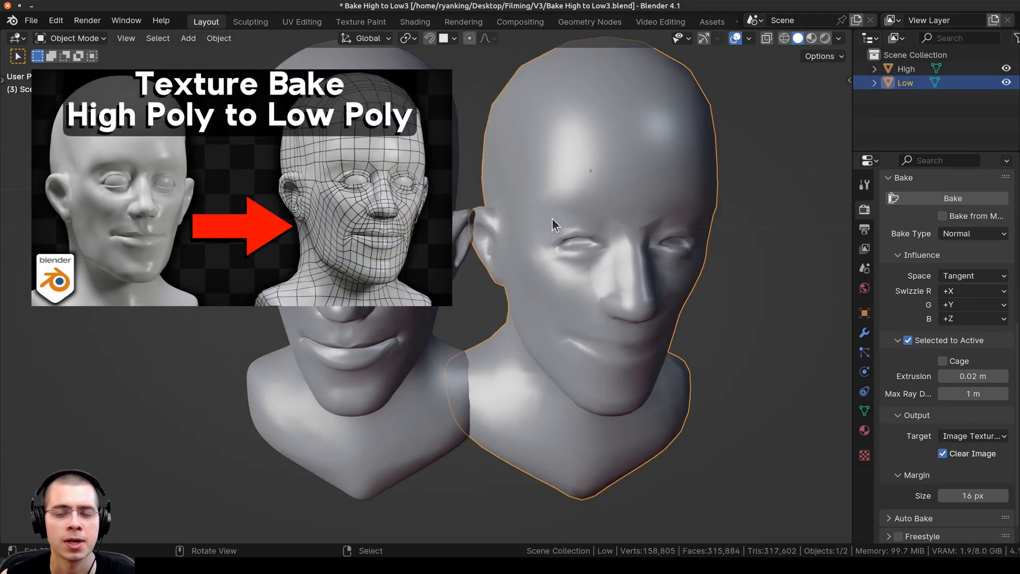
{"action": "middle_click_drag", "start_coordinate": [553, 217], "coordinate": [531, 238], "text": "shift"}
{"action": "middle_click_drag", "start_coordinate": [379, 225], "coordinate": [335, 218]}
{"action": "right_click", "coordinate": [386, 192]}
{"action": "key", "text": "g"}
{"action": "right_click", "coordinate": [342, 190]}
{"action": "middle_click_drag", "start_coordinate": [569, 201], "coordinate": [585, 178]}
{"action": "left_click", "coordinate": [587, 173]}
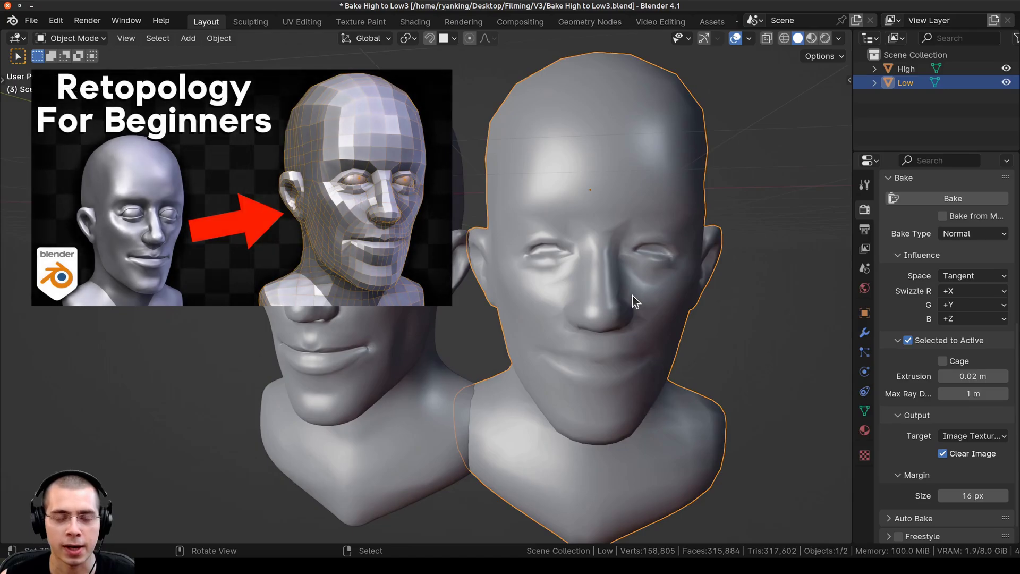
Step: Examine the Low head's retopologised mesh beside the High head by switching between Edit Mode and Object Mode
{"action": "key", "text": "Tab"}
{"action": "middle_click_drag", "start_coordinate": [630, 280], "coordinate": [547, 286]}
{"action": "scroll", "coordinate": [491, 298], "scroll_direction": "down", "scroll_amount": 2}
{"action": "key", "text": "a"}
{"action": "key", "text": "a"}
{"action": "key", "text": "a"}
{"action": "middle_click_drag", "start_coordinate": [419, 313], "coordinate": [492, 328]}
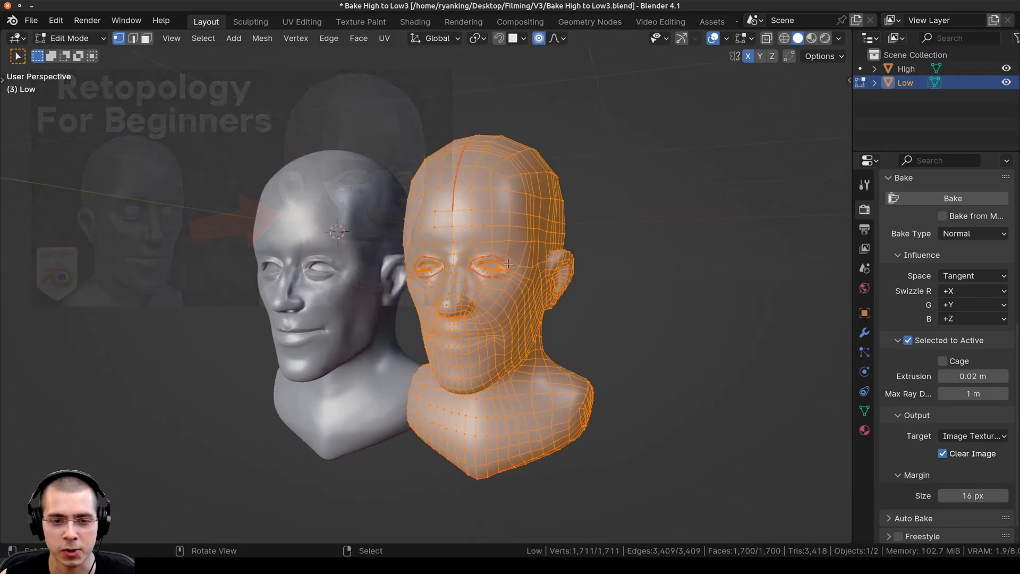
{"action": "scroll", "coordinate": [492, 327], "scroll_direction": "up", "scroll_amount": 2}
{"action": "key", "text": "Tab"}
{"action": "middle_click_drag", "start_coordinate": [432, 209], "coordinate": [423, 263]}
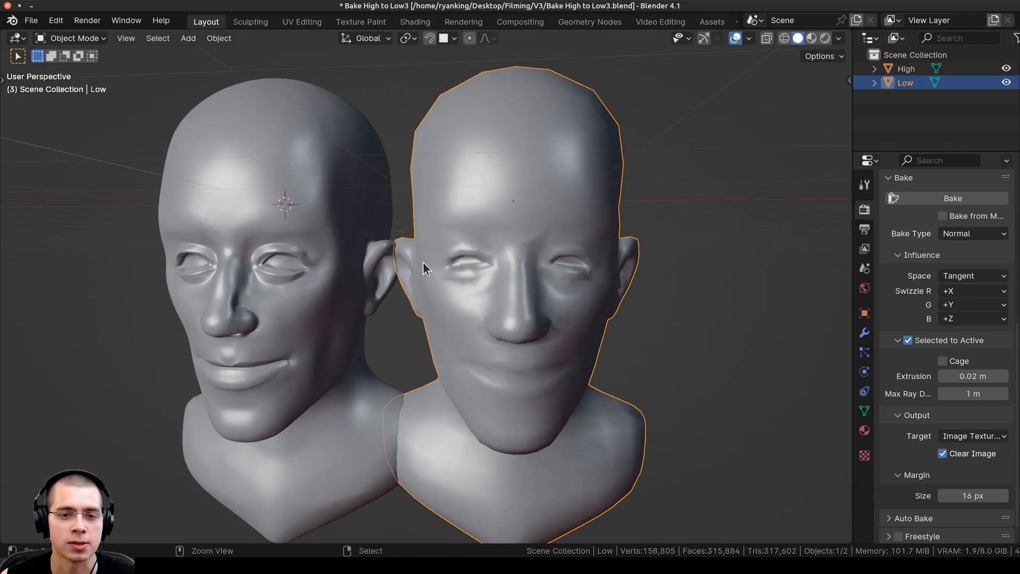
{"action": "left_click", "coordinate": [404, 259]}
{"action": "left_click", "coordinate": [404, 259]}
{"action": "key", "text": "Tab"}
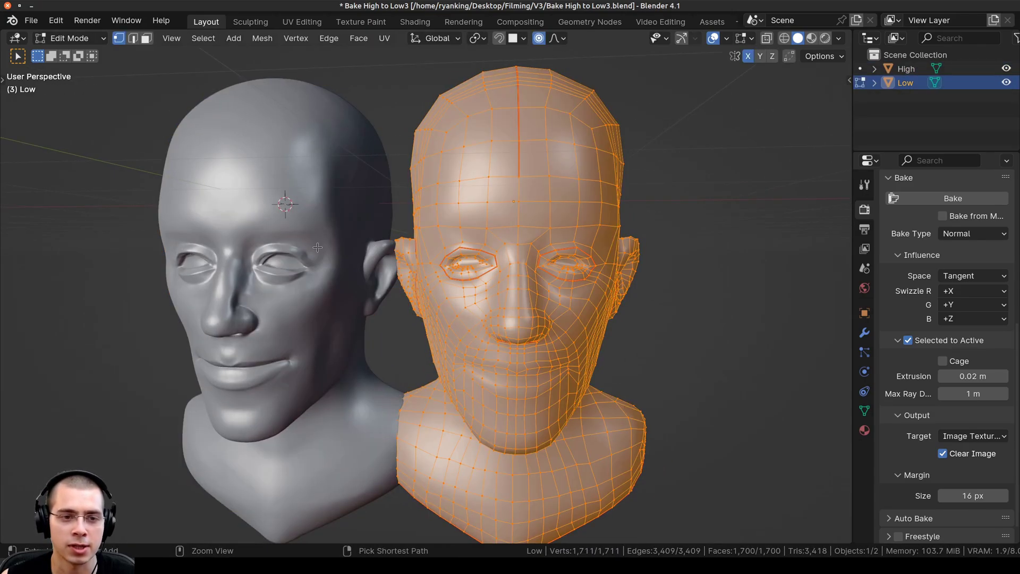
Step: Undo the Low head's move along the X axis
{"action": "key", "text": "ctrl+z"}
{"action": "key", "text": "ctrl+z"}
{"action": "key", "text": "ctrl+z"}
{"action": "key", "text": "ctrl+z"}
{"action": "key", "text": "ctrl+z"}
{"action": "key", "text": "ctrl+z"}
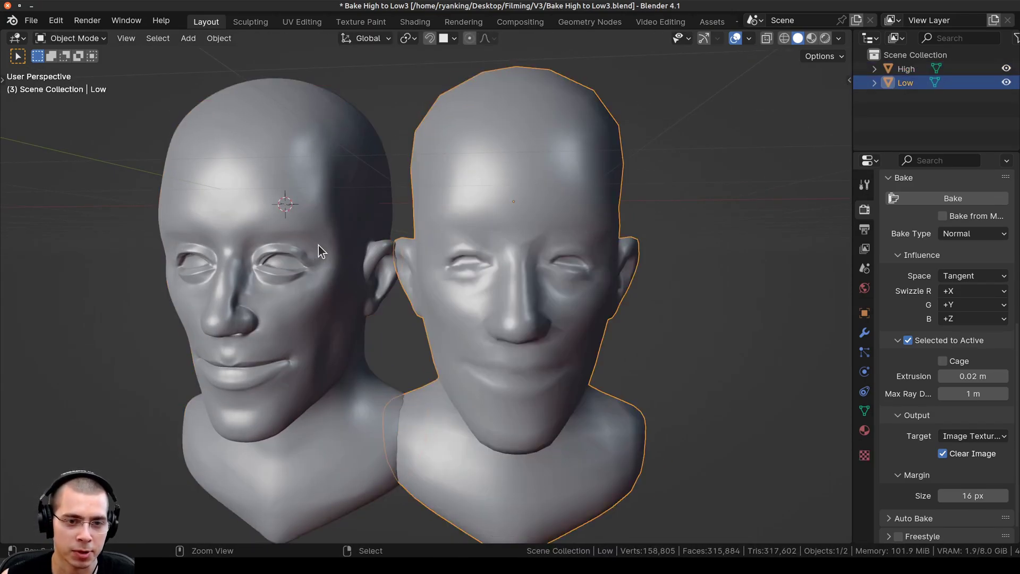
{"action": "middle_click_drag", "start_coordinate": [357, 247], "coordinate": [497, 237]}
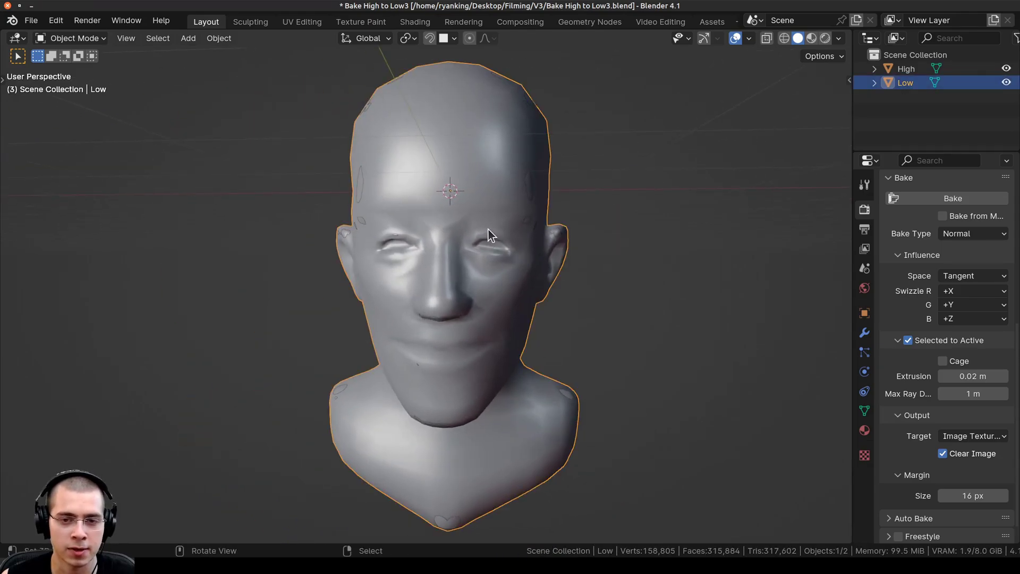
Step: Inspect the Low head's mesh topology and marked seams in Edit Mode, clearing the vertex selection
{"action": "key", "text": "g"}
{"action": "key", "text": "Escape"}
{"action": "key", "text": "Tab"}
{"action": "middle_click_drag", "start_coordinate": [360, 227], "coordinate": [422, 237]}
{"action": "key", "text": "a"}
{"action": "middle_click_drag", "start_coordinate": [397, 124], "coordinate": [389, 112]}
{"action": "middle_click_drag", "start_coordinate": [428, 141], "coordinate": [467, 181]}
{"action": "key", "text": "alt+a"}
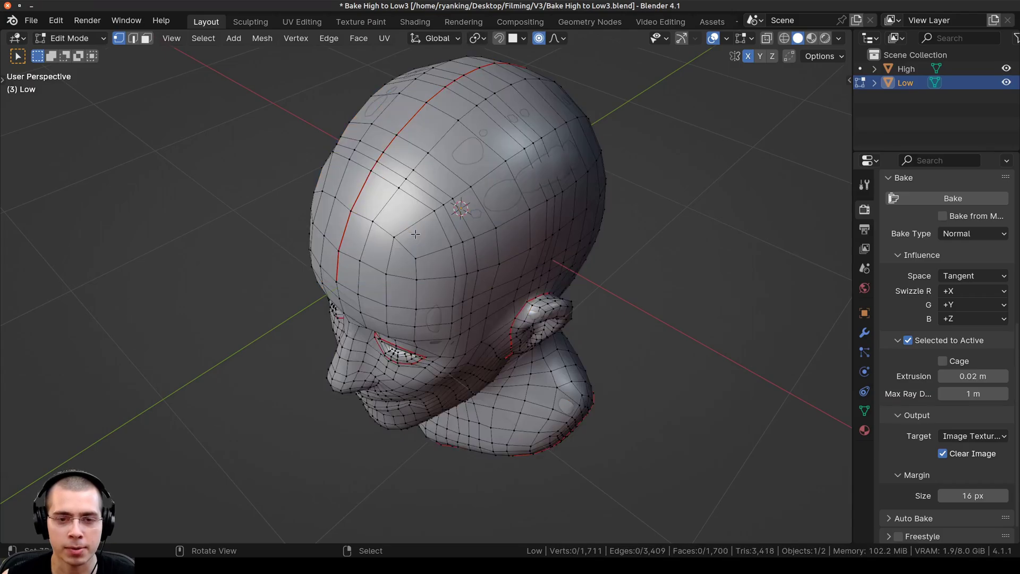
{"action": "key", "text": "Tab"}
{"action": "left_click", "coordinate": [484, 203]}
{"action": "key", "text": "g"}
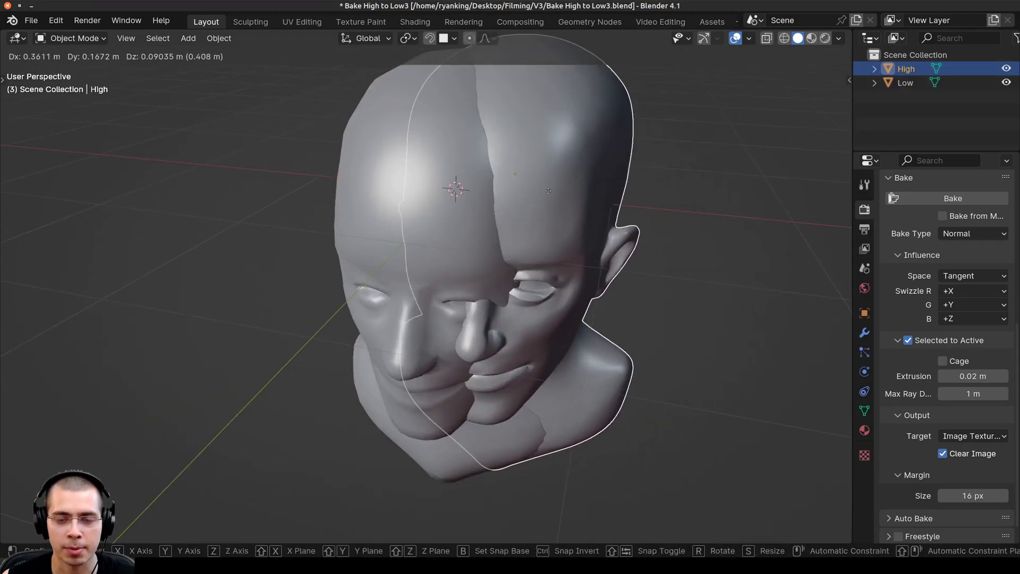
{"action": "key", "text": "Escape"}
Step: Select the Low head and, in Edit Mode, select its entire mesh
{"action": "left_click", "coordinate": [477, 244]}
{"action": "key", "text": "Tab"}
{"action": "middle_click_drag", "start_coordinate": [440, 104], "coordinate": [374, 262]}
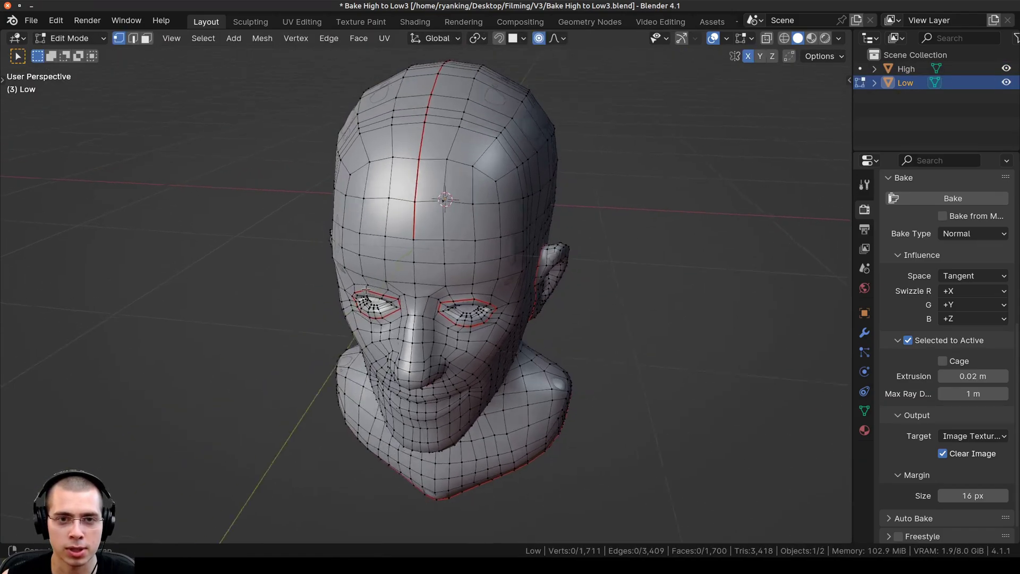
{"action": "key", "text": "a"}
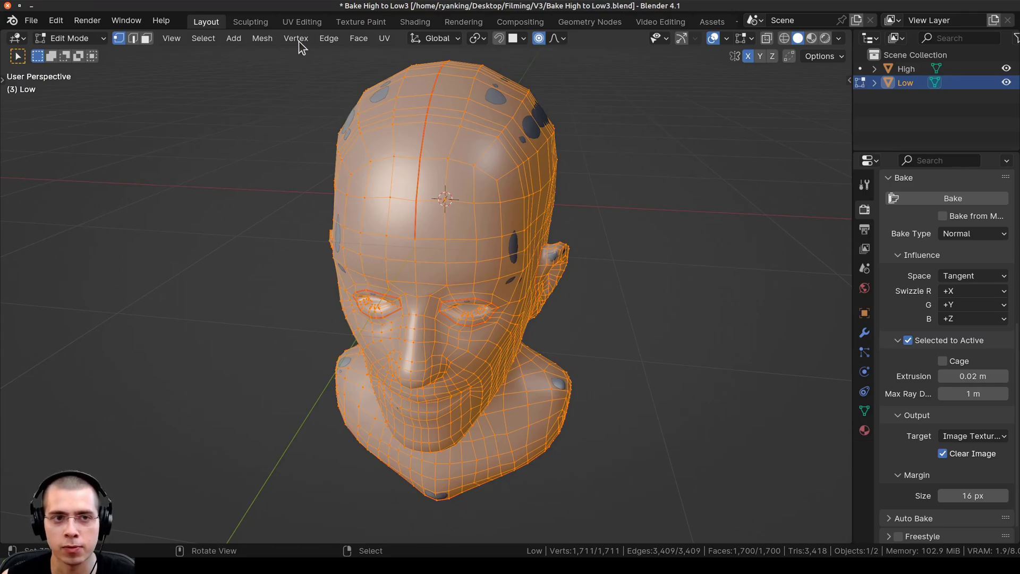
Step: Switch to the UV Editing workspace, widen the 3D viewport, and frame the Low head's UV layout
{"action": "left_click", "coordinate": [297, 22]}
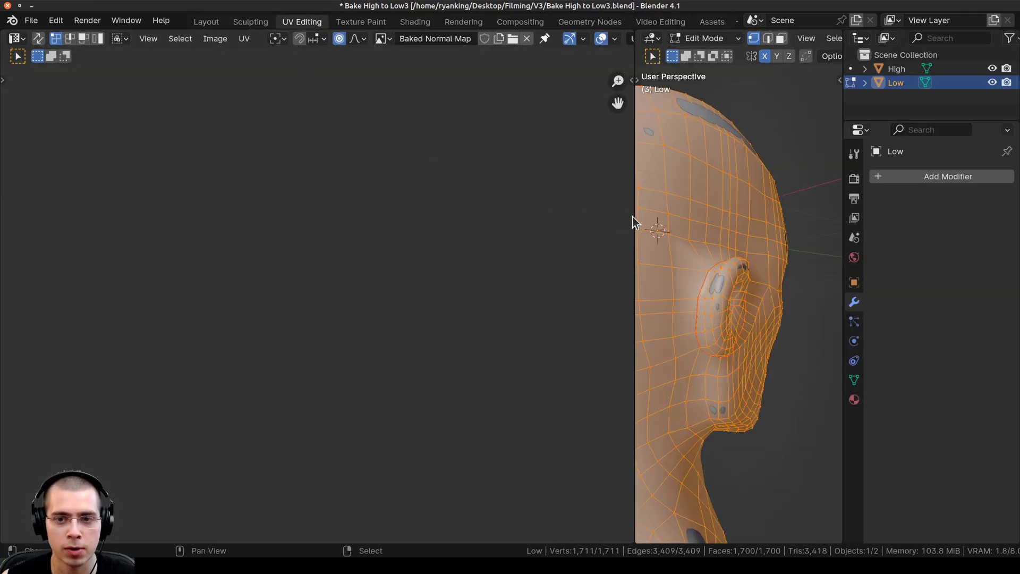
{"action": "left_click_drag", "start_coordinate": [633, 222], "coordinate": [405, 226]}
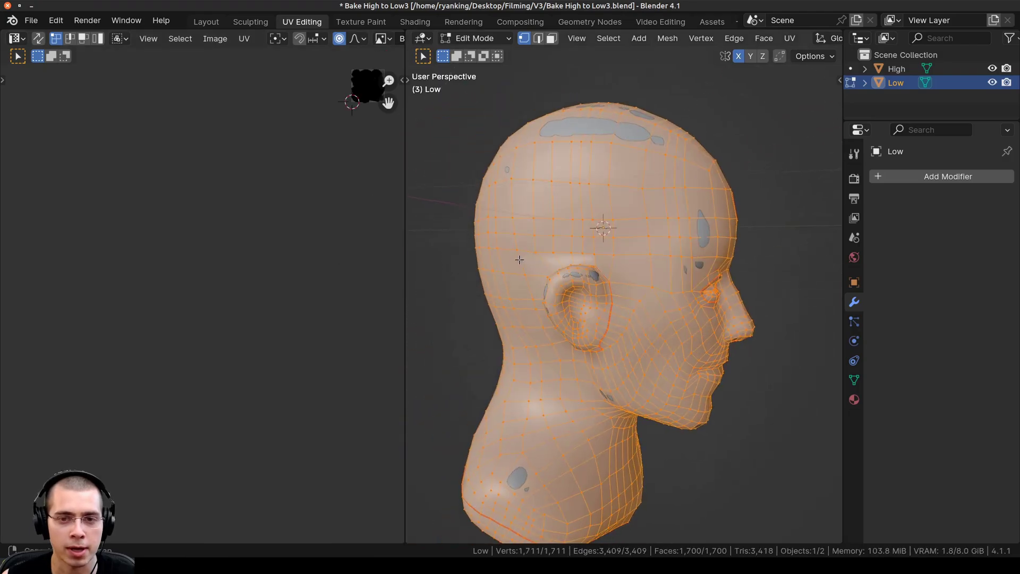
{"action": "middle_click_drag", "start_coordinate": [301, 151], "coordinate": [155, 369]}
{"action": "scroll", "coordinate": [197, 273], "scroll_direction": "up", "scroll_amount": 8}
{"action": "scroll", "coordinate": [227, 289], "scroll_direction": "up", "scroll_amount": 7}
{"action": "middle_click_drag", "start_coordinate": [316, 390], "coordinate": [212, 268]}
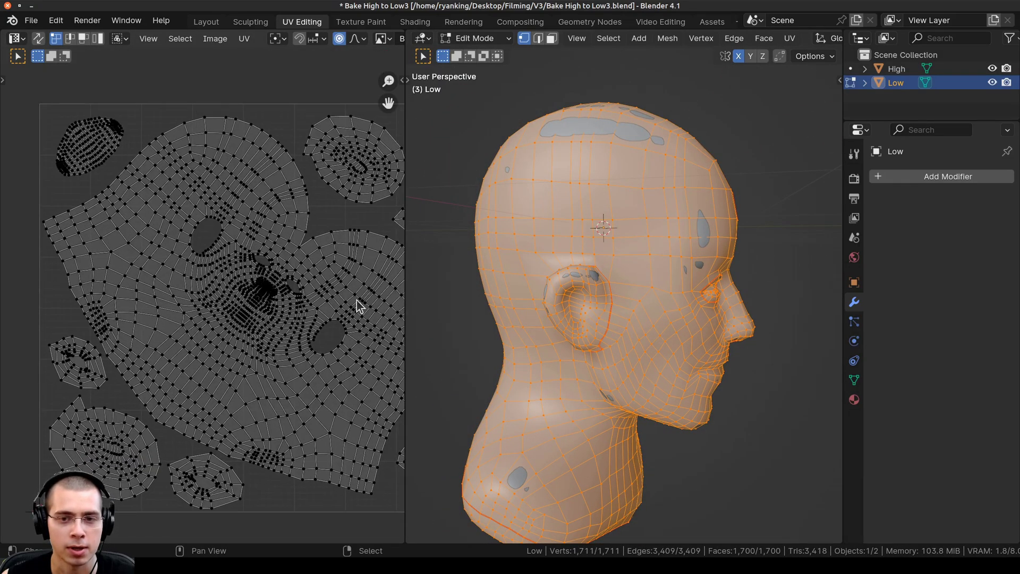
Step: Select all of the Low head's UVs and compare the unwrapped islands with the mesh from several angles
{"action": "left_click", "coordinate": [772, 90]}
{"action": "middle_click_drag", "start_coordinate": [765, 101], "coordinate": [651, 186]}
{"action": "key", "text": "a"}
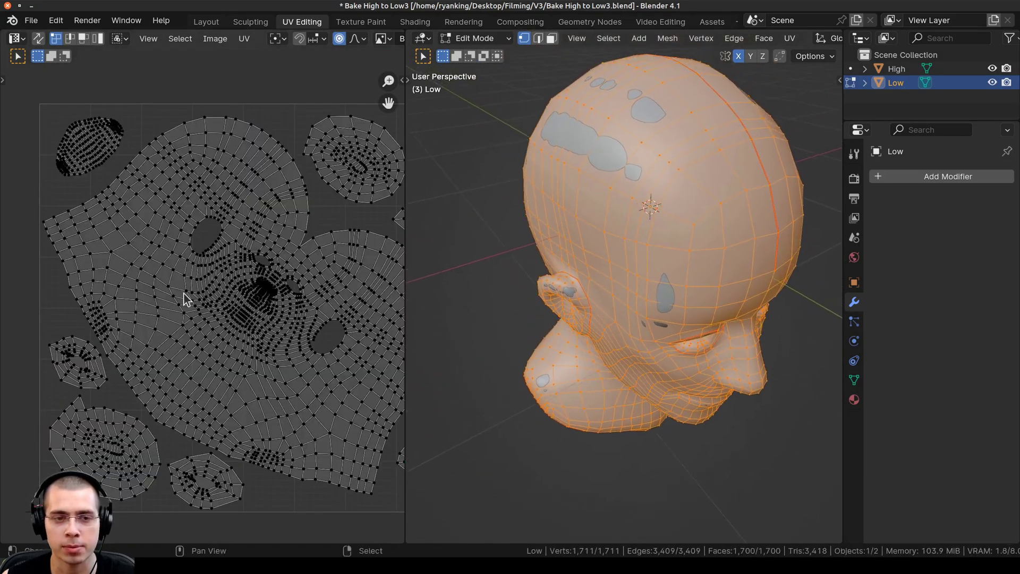
{"action": "middle_click_drag", "start_coordinate": [643, 235], "coordinate": [490, 171]}
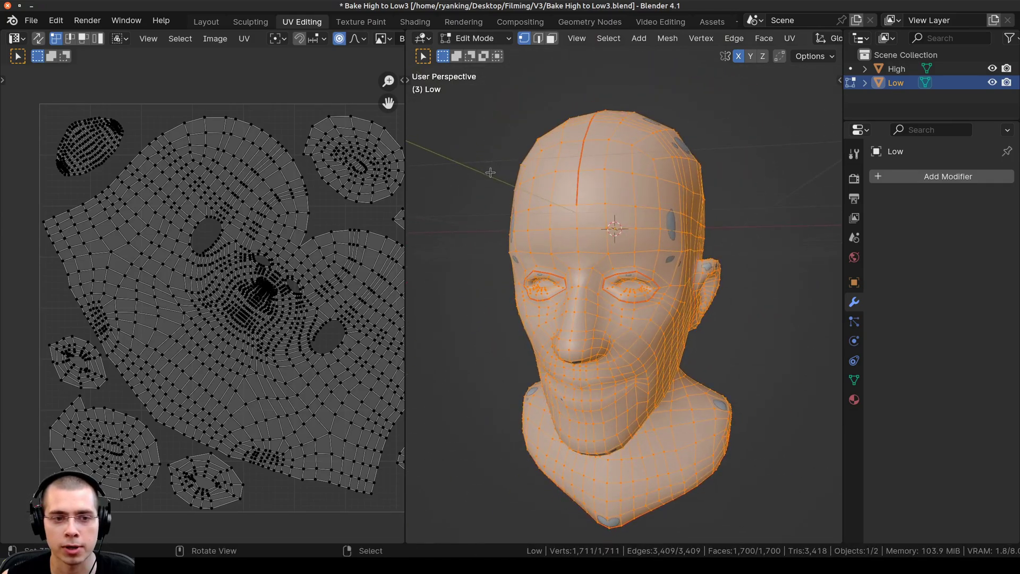
{"action": "key", "text": "a"}
{"action": "middle_click_drag", "start_coordinate": [237, 247], "coordinate": [204, 222]}
{"action": "middle_click_drag", "start_coordinate": [409, 288], "coordinate": [424, 242]}
Step: Show the 3D viewport's sidebar, widen the viewport, and return the Low head to Object Mode
{"action": "key", "text": "n"}
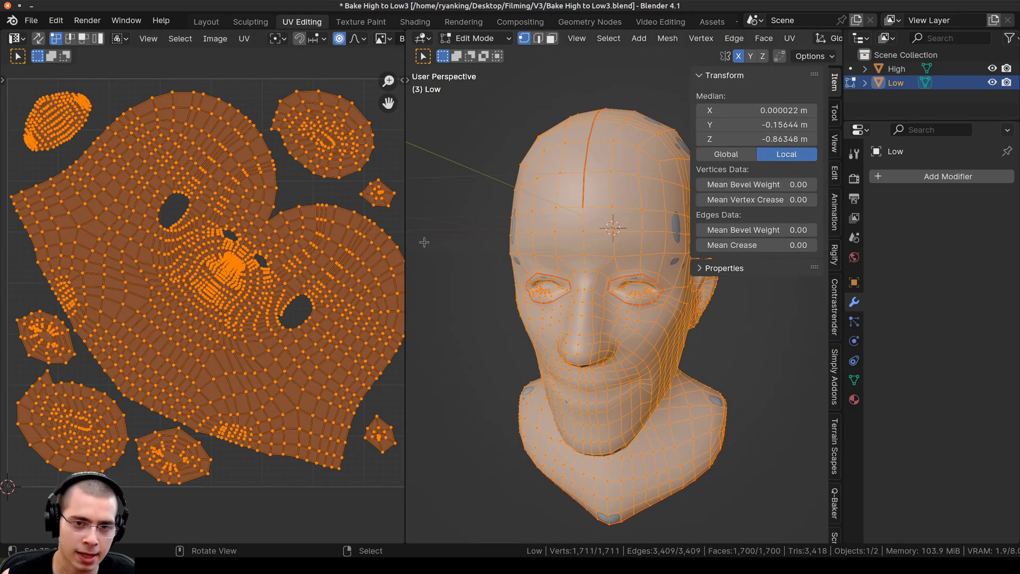
{"action": "left_click_drag", "start_coordinate": [409, 225], "coordinate": [352, 224]}
{"action": "key", "text": "Tab"}
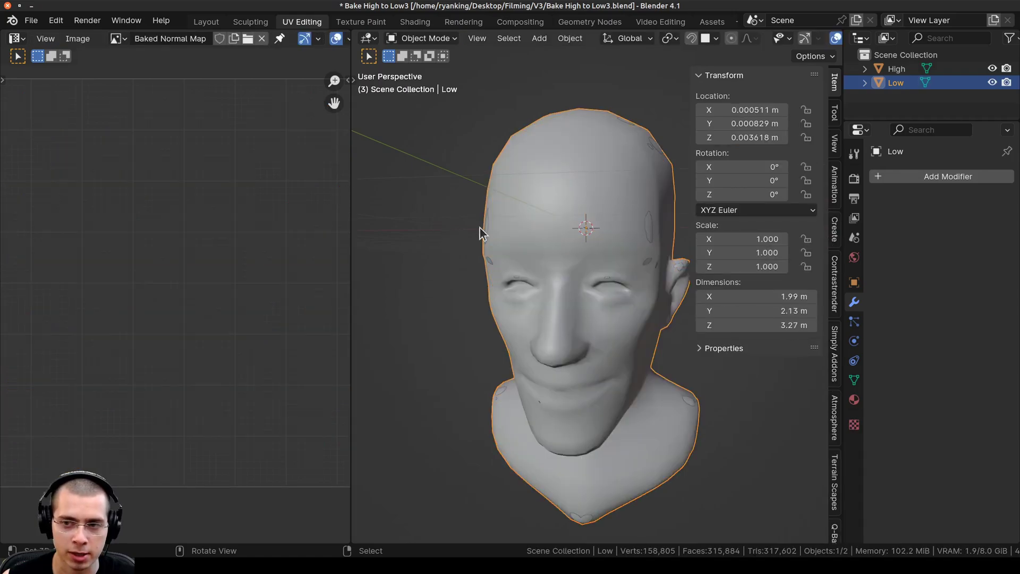
Step: Show the Oven add-on's settings, select the High head, and add it to the bake objects list
{"action": "scroll", "coordinate": [837, 196], "scroll_direction": "down", "scroll_amount": 5}
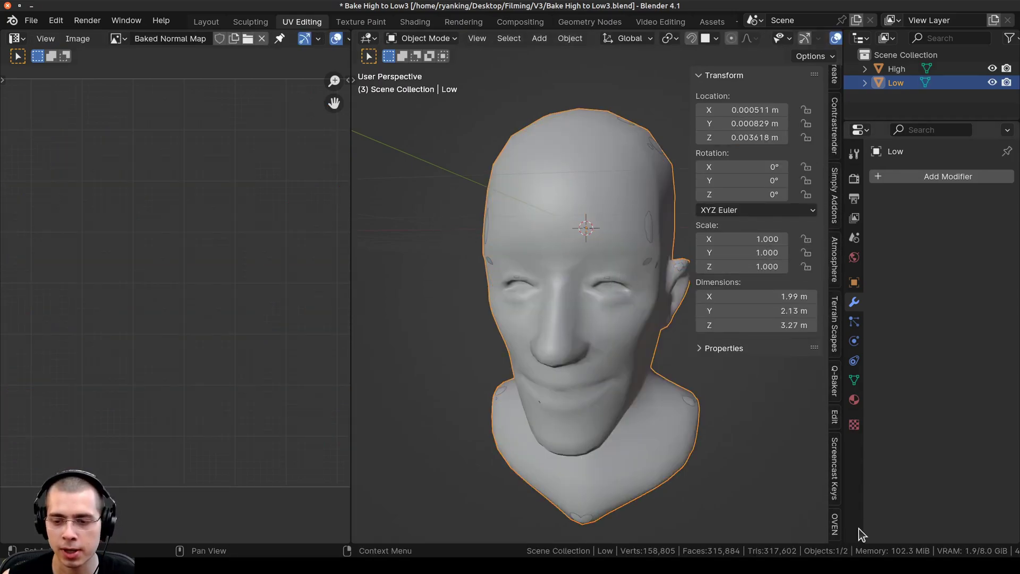
{"action": "left_click", "coordinate": [835, 525]}
{"action": "left_click_drag", "start_coordinate": [844, 353], "coordinate": [887, 353]}
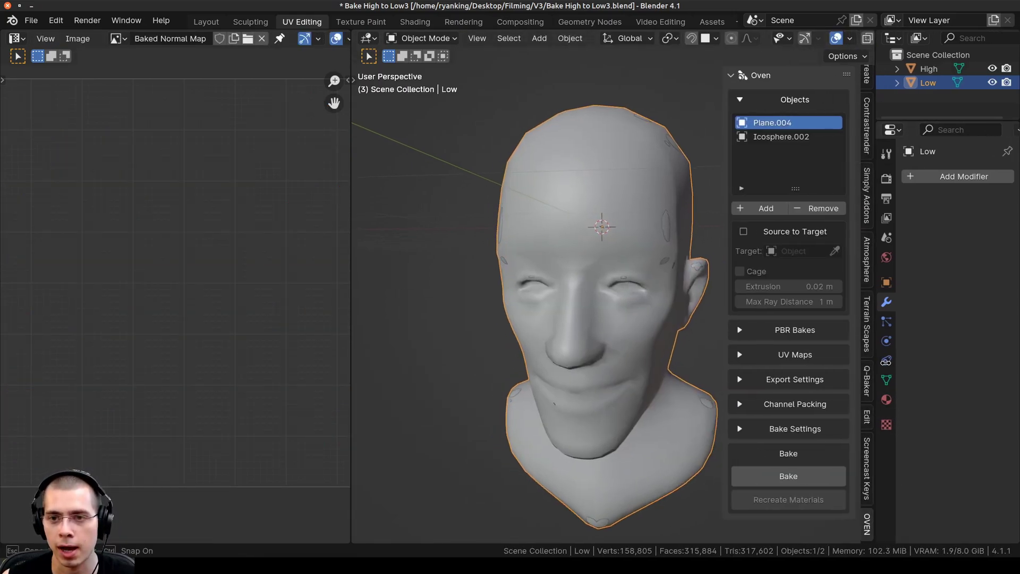
{"action": "left_click", "coordinate": [632, 229]}
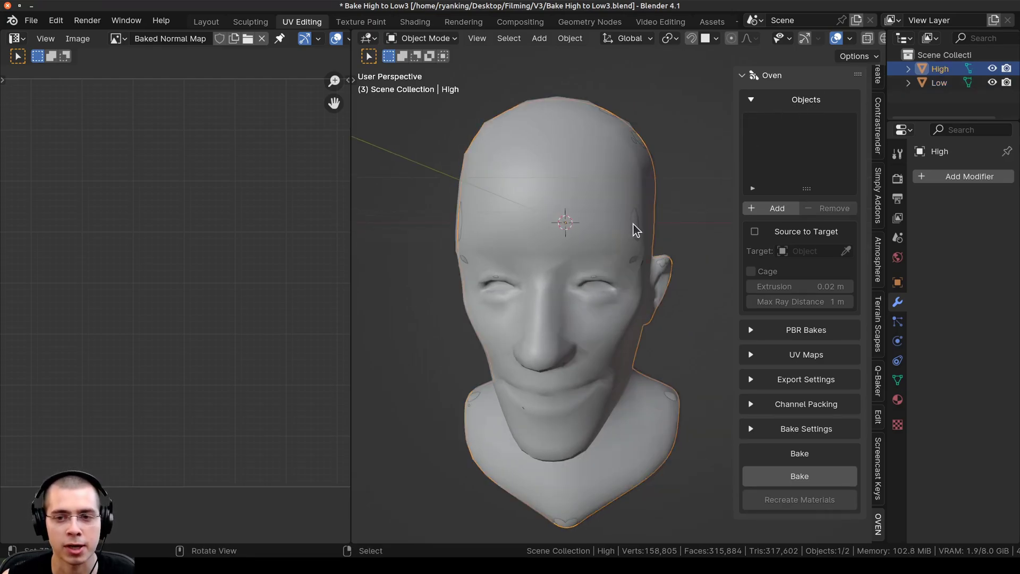
{"action": "key", "text": "g"}
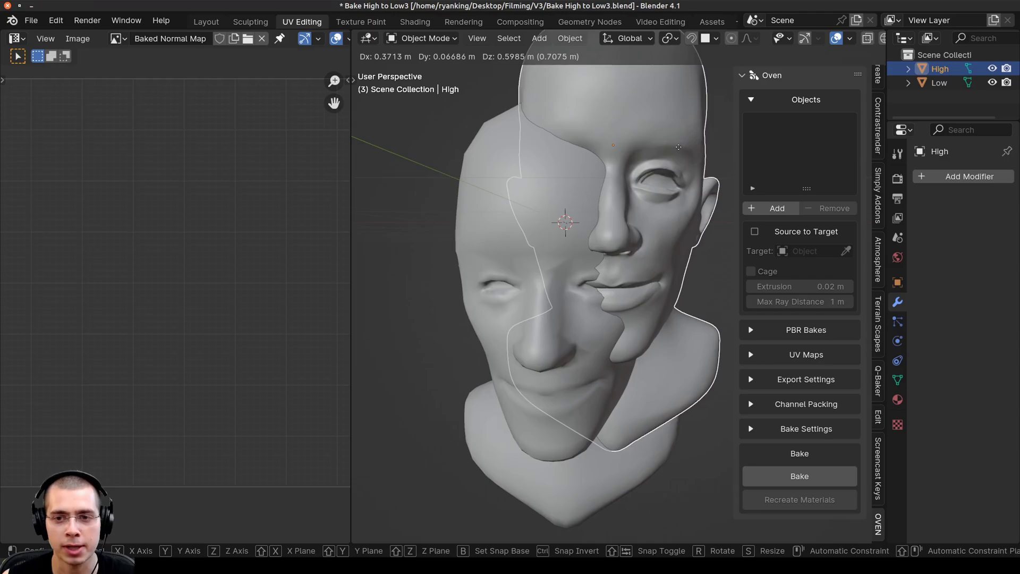
{"action": "key", "text": "Escape"}
{"action": "left_click", "coordinate": [773, 209]}
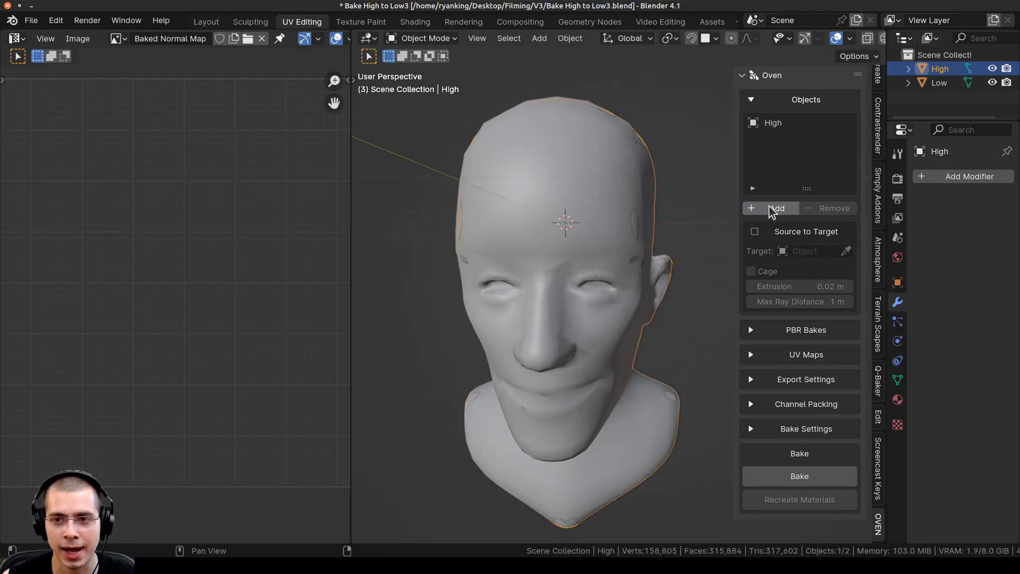
{"action": "left_click_drag", "start_coordinate": [884, 101], "coordinate": [791, 101]}
{"action": "key", "text": "g"}
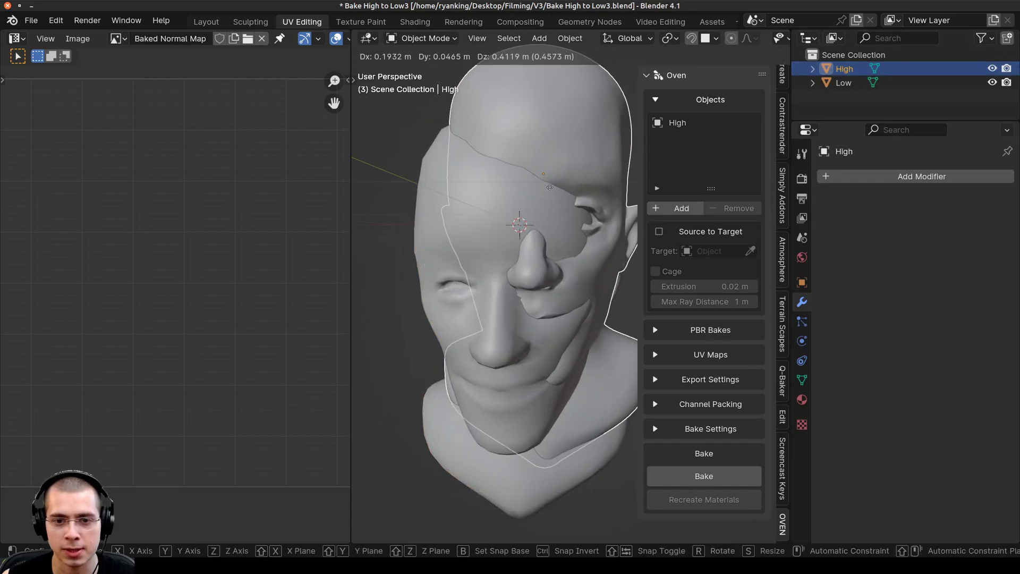
{"action": "key", "text": "Escape"}
{"action": "key", "text": "g"}
{"action": "key", "text": "Escape"}
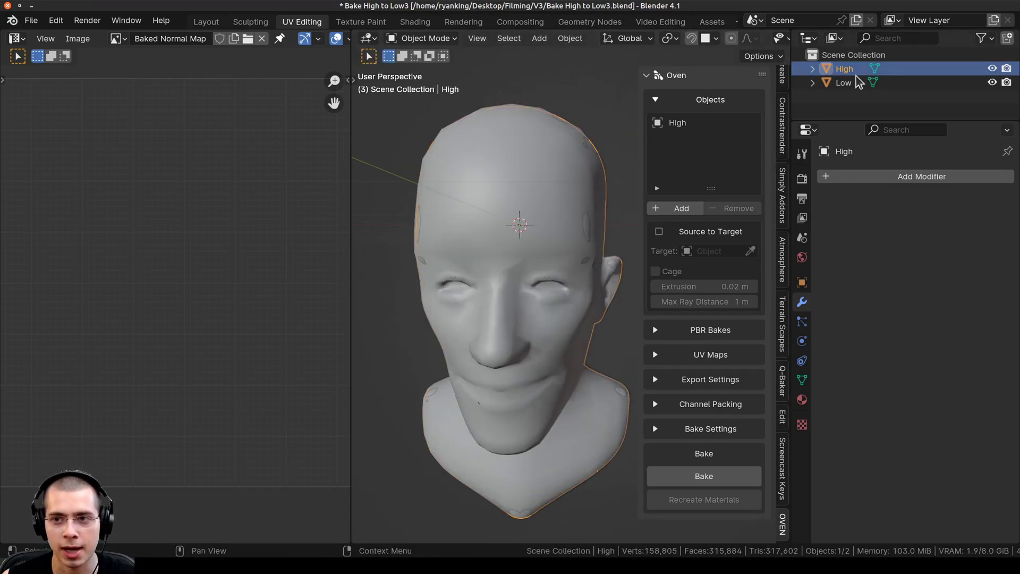
{"action": "left_click", "coordinate": [844, 82]}
{"action": "key", "text": "g"}
{"action": "key", "text": "z"}
{"action": "key", "text": "Escape"}
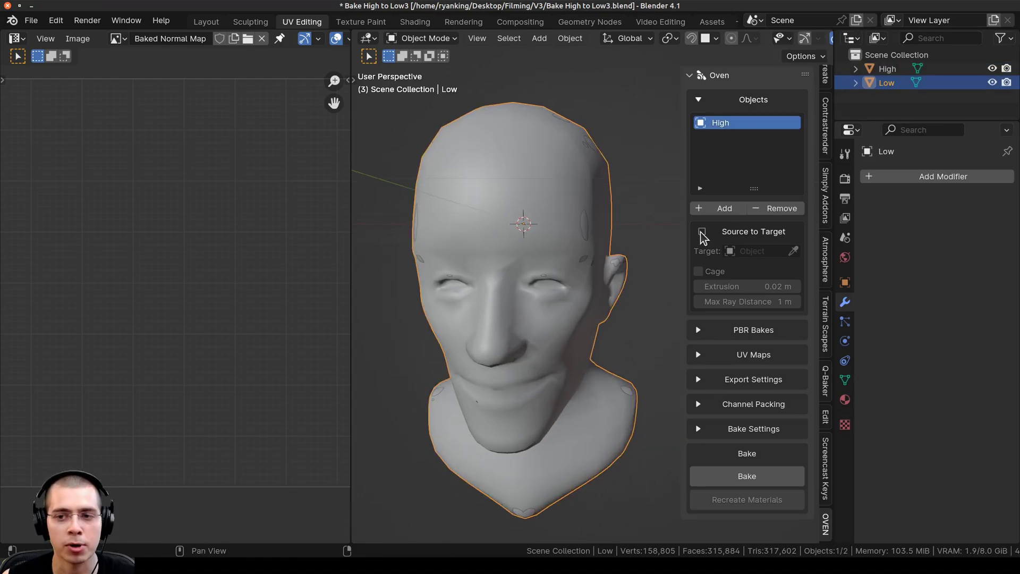
Step: Enable Source to Target baking and set Low as the target object
{"action": "left_click", "coordinate": [702, 234]}
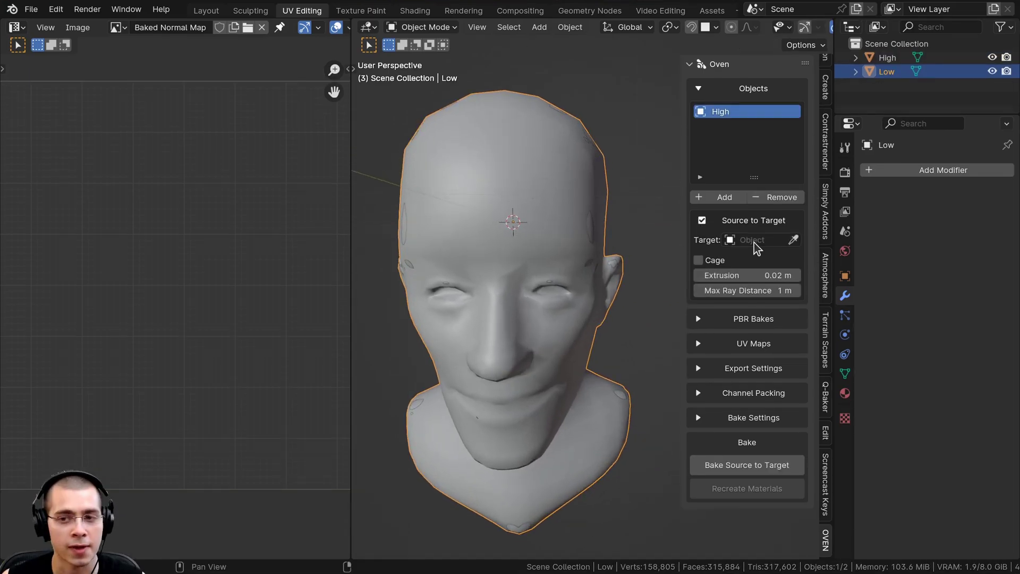
{"action": "left_click", "coordinate": [745, 241]}
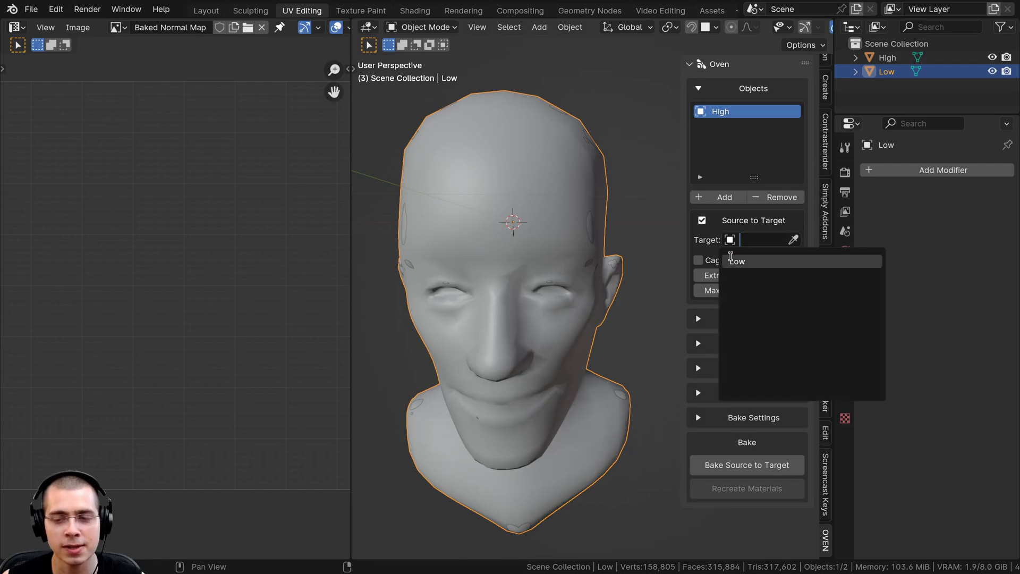
{"action": "left_click", "coordinate": [737, 263]}
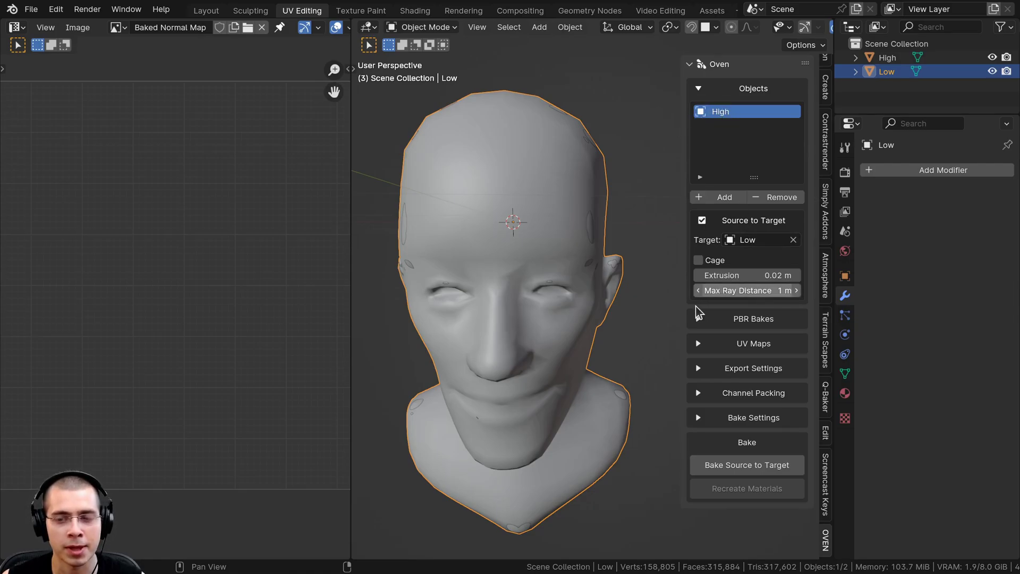
Step: Examine up close where the High and Low surfaces intersect around the temple and forehead, and check the Extrusion setting against them
{"action": "middle_click_drag", "start_coordinate": [437, 299], "coordinate": [427, 288], "text": "shift"}
{"action": "middle_click_drag", "start_coordinate": [537, 325], "coordinate": [582, 328]}
{"action": "scroll", "coordinate": [508, 328], "scroll_direction": "up", "scroll_amount": 3}
{"action": "scroll", "coordinate": [583, 328], "scroll_direction": "up", "scroll_amount": 3}
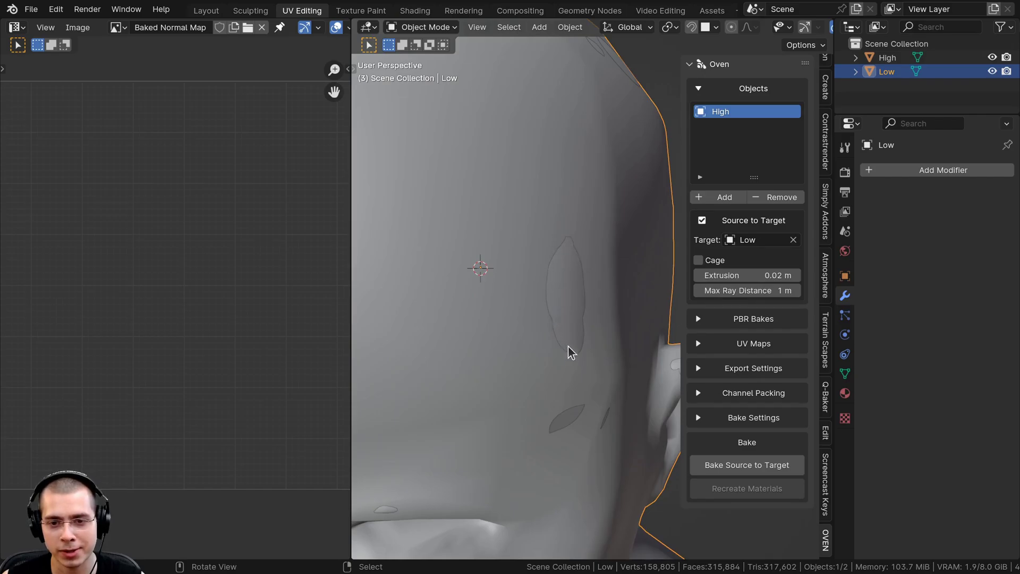
{"action": "scroll", "coordinate": [569, 291], "scroll_direction": "down", "scroll_amount": 3}
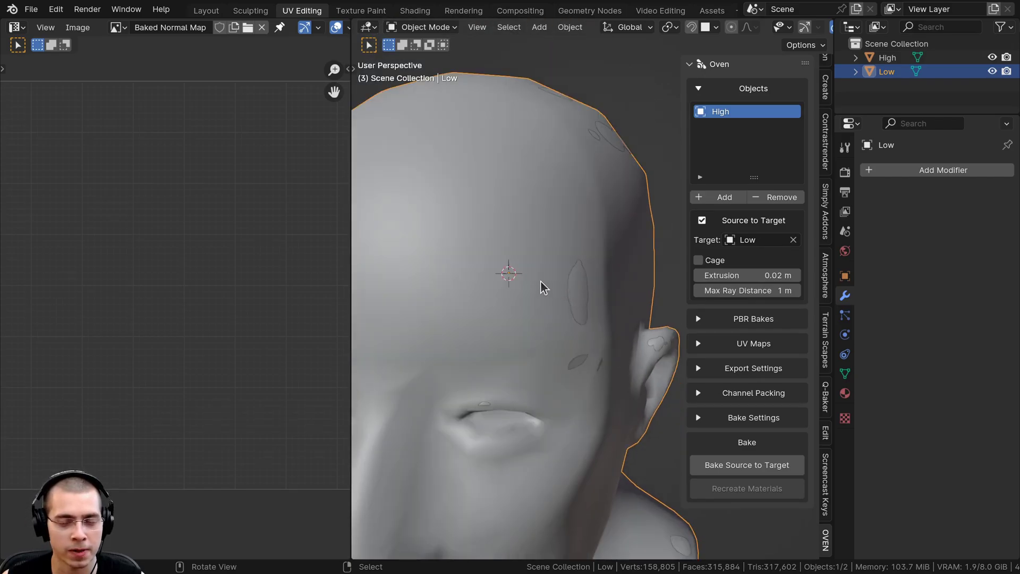
{"action": "scroll", "coordinate": [534, 284], "scroll_direction": "up", "scroll_amount": 4}
{"action": "left_click", "coordinate": [573, 274]}
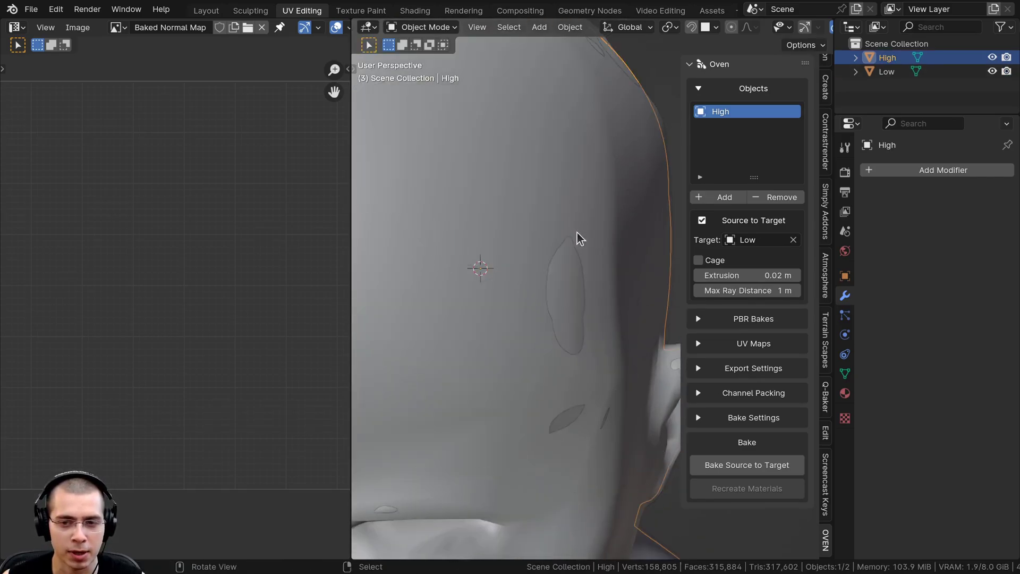
{"action": "scroll", "coordinate": [564, 276], "scroll_direction": "down", "scroll_amount": 2}
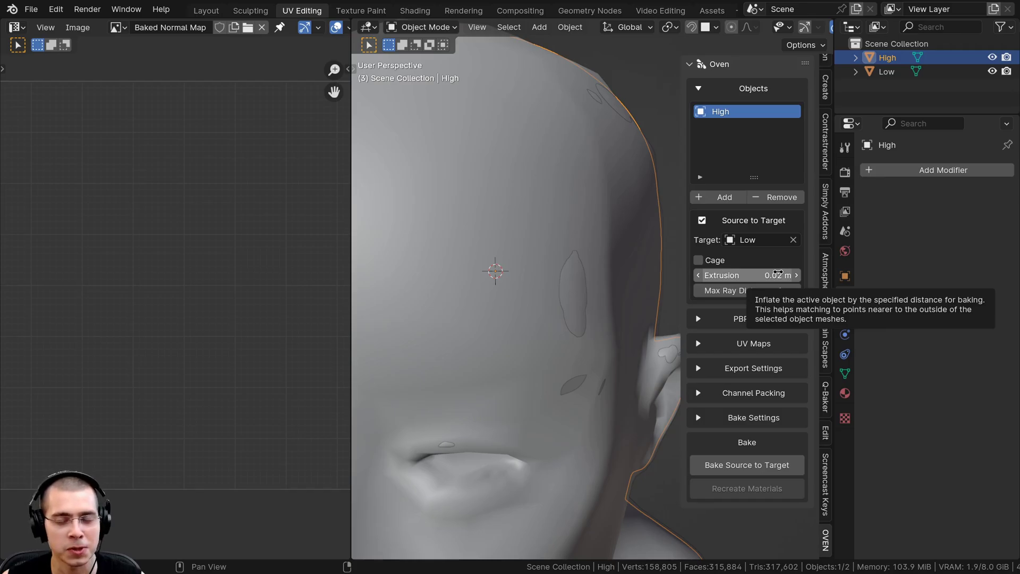
{"action": "scroll", "coordinate": [533, 302], "scroll_direction": "down", "scroll_amount": 3}
{"action": "middle_click_drag", "start_coordinate": [589, 313], "coordinate": [600, 298]}
{"action": "scroll", "coordinate": [569, 293], "scroll_direction": "up", "scroll_amount": 3}
{"action": "scroll", "coordinate": [567, 291], "scroll_direction": "down", "scroll_amount": 1}
{"action": "key", "text": "g"}
{"action": "right_click", "coordinate": [625, 297]}
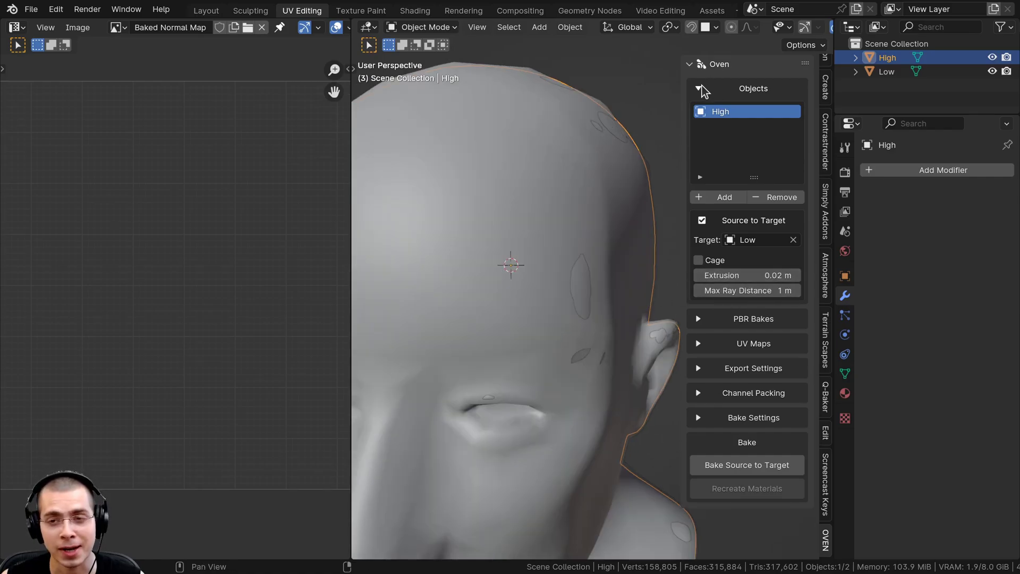
Step: Replace Diffuse with Normal as the map type in the PBR bakes
{"action": "left_click", "coordinate": [700, 89]}
{"action": "left_click", "coordinate": [698, 114]}
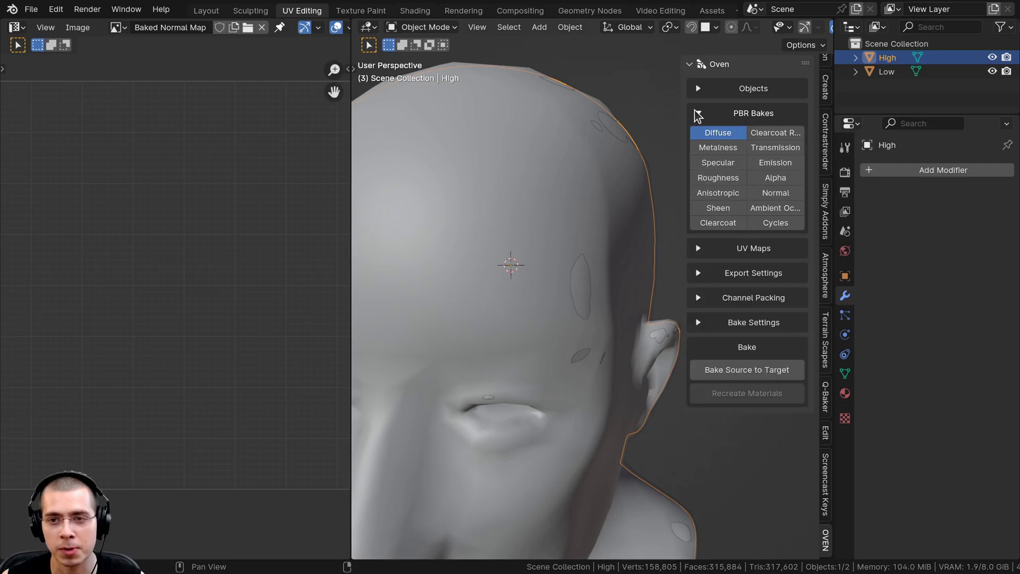
{"action": "middle_click_drag", "start_coordinate": [450, 199], "coordinate": [531, 285]}
{"action": "scroll", "coordinate": [481, 174], "scroll_direction": "down", "scroll_amount": 1}
{"action": "scroll", "coordinate": [534, 280], "scroll_direction": "down", "scroll_amount": 1}
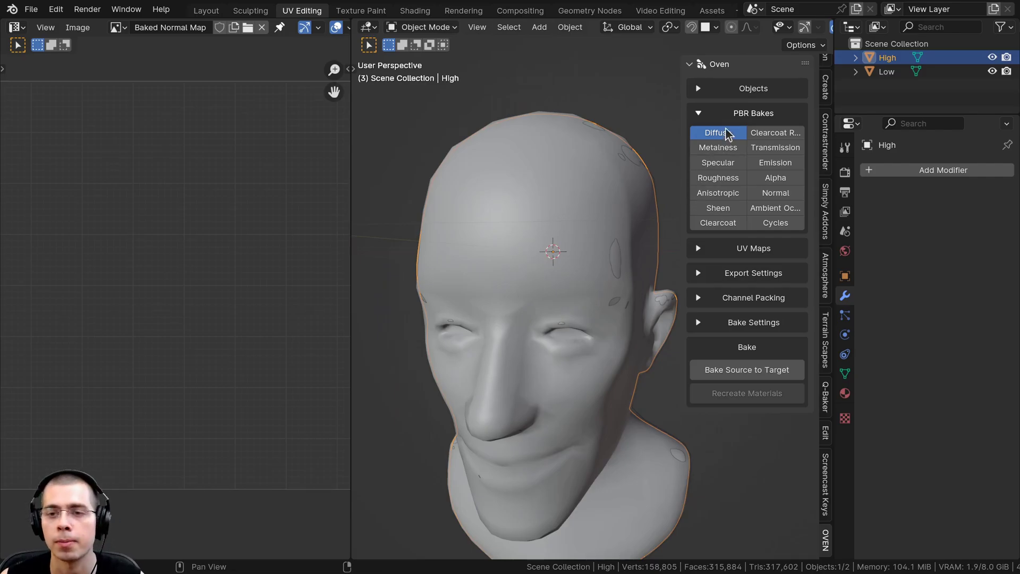
{"action": "left_click", "coordinate": [768, 192]}
Step: Select the Low head and check the UV map assigned for baking against its unwrapped layout in Edit Mode
{"action": "left_click", "coordinate": [556, 167]}
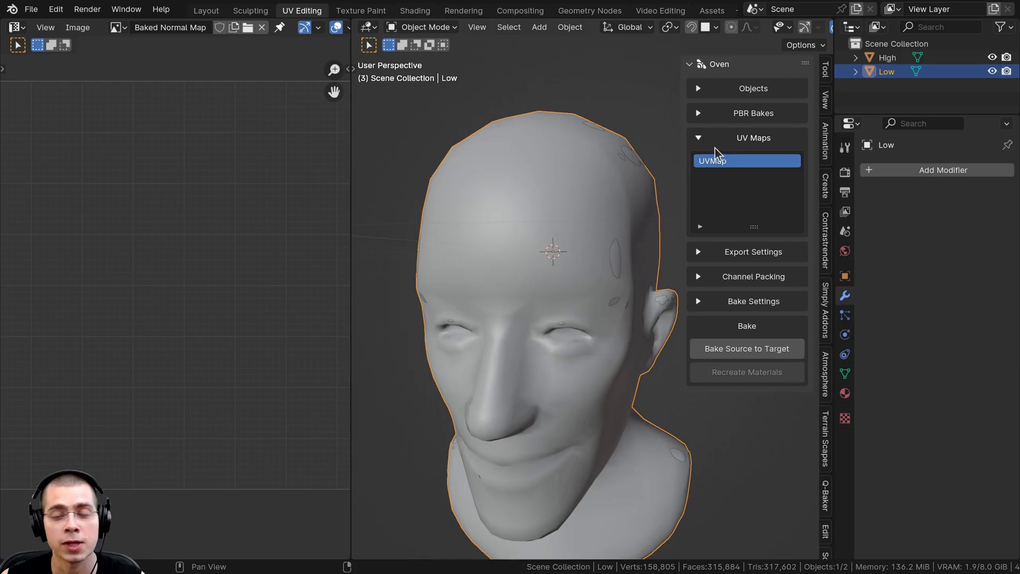
{"action": "key", "text": "Tab"}
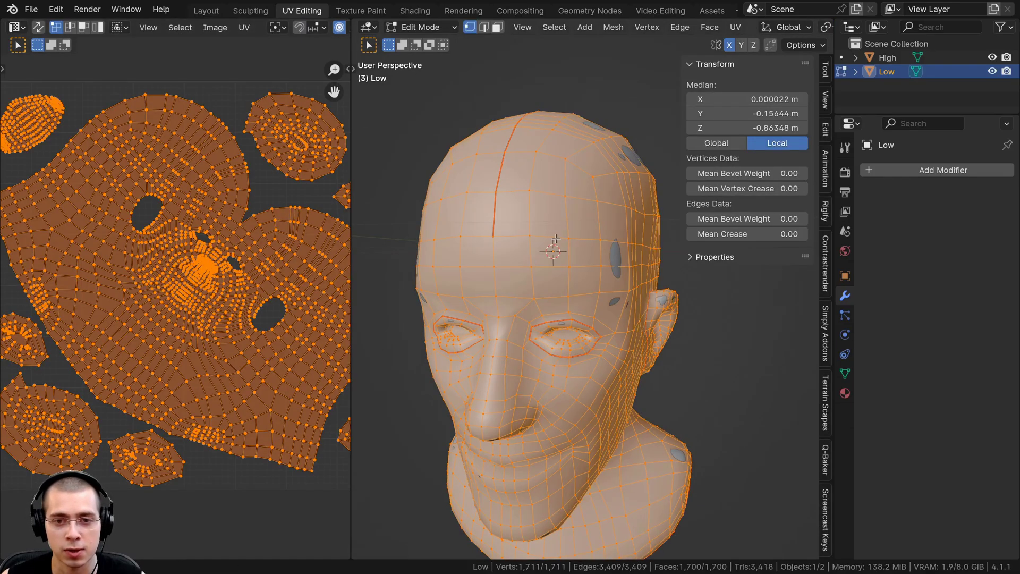
{"action": "key", "text": "Tab"}
{"action": "left_click", "coordinate": [698, 139]}
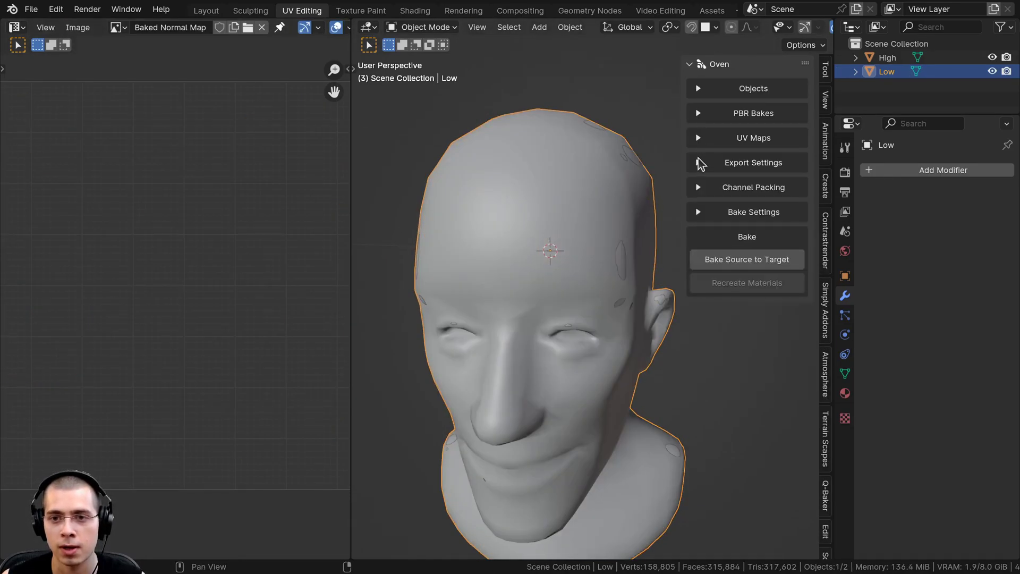
Step: Set the export folder to the blend file's directory, the prefix to High to Low, PNG format, and image dimensions of 4096 × 4096 px
{"action": "left_click", "coordinate": [699, 162]}
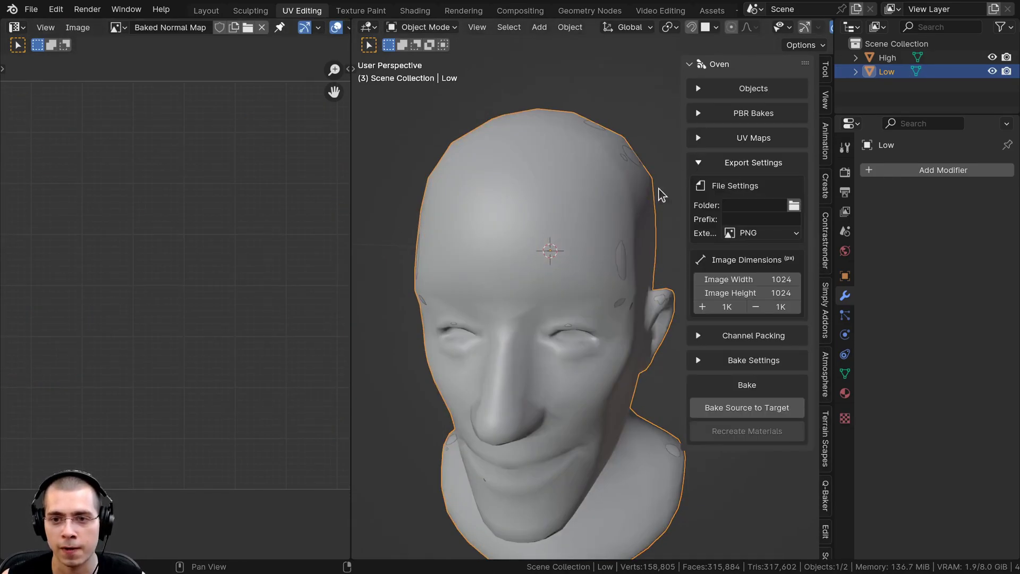
{"action": "left_click", "coordinate": [794, 206]}
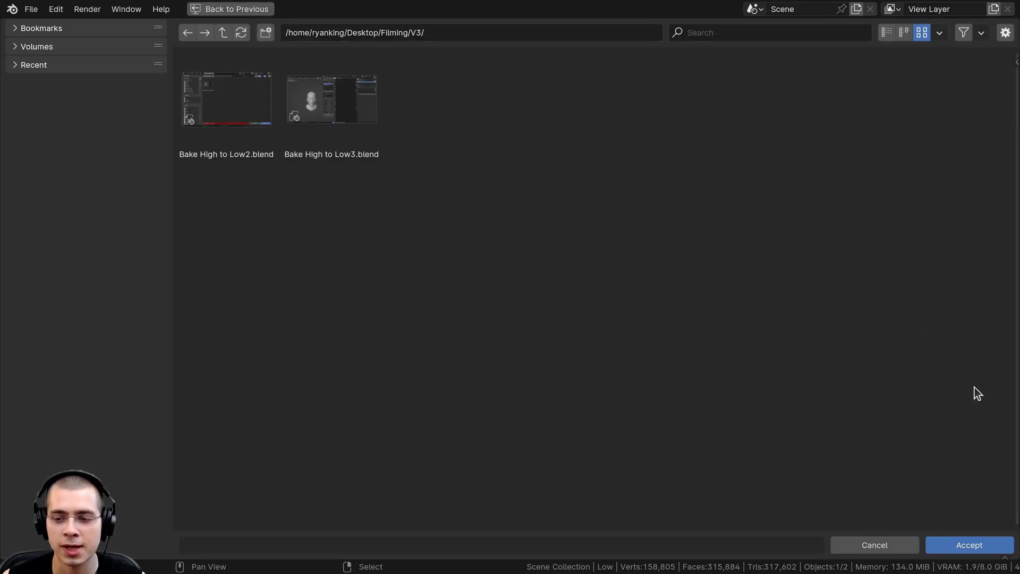
{"action": "left_click", "coordinate": [962, 544]}
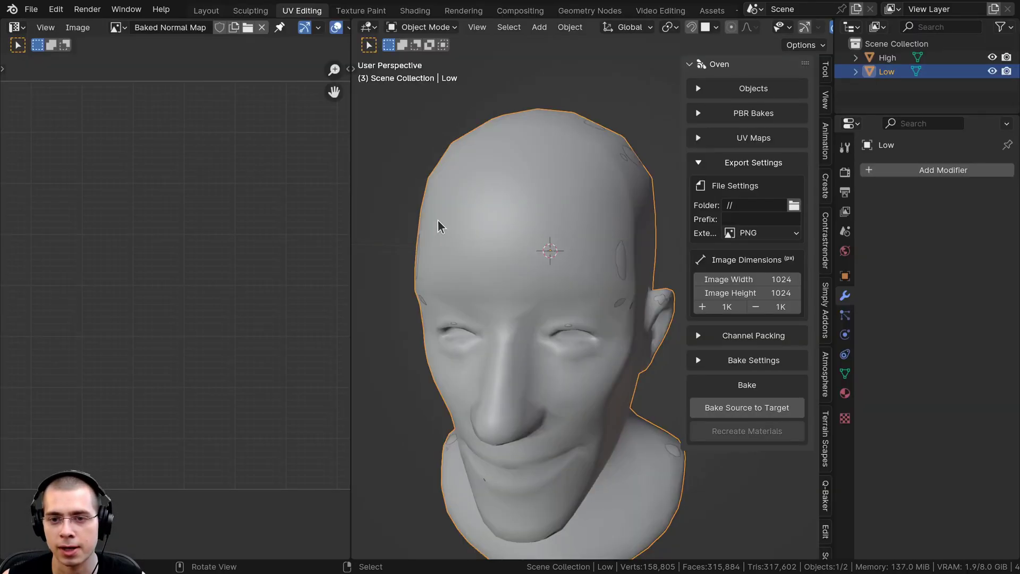
{"action": "left_click", "coordinate": [761, 219]}
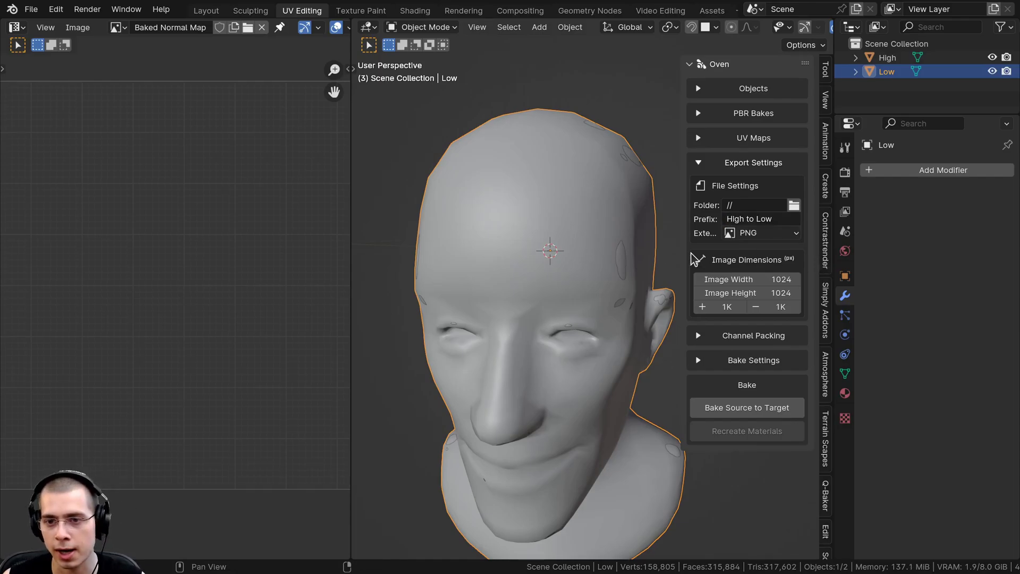
{"action": "left_click", "coordinate": [752, 233]}
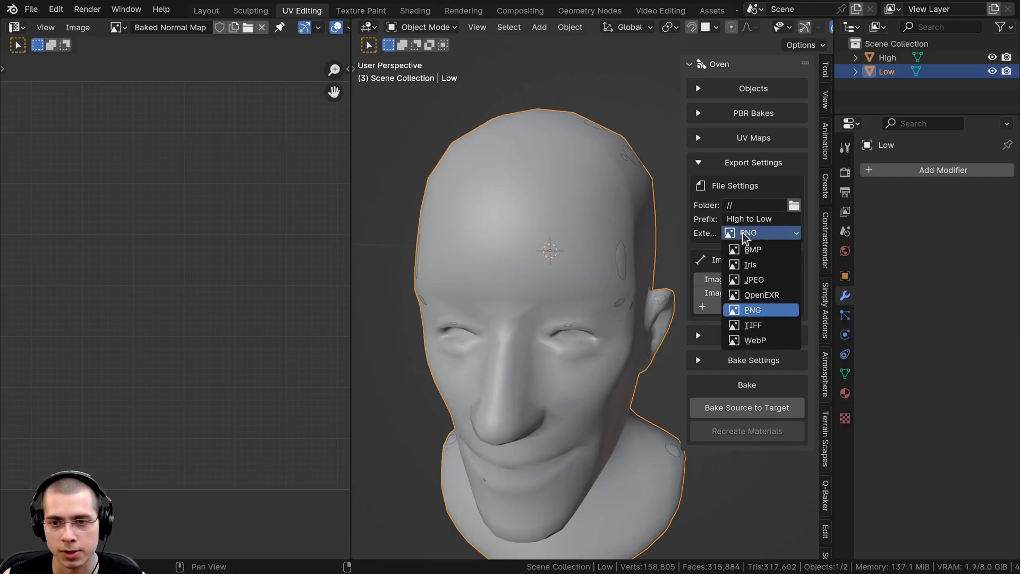
{"action": "left_click", "coordinate": [736, 313]}
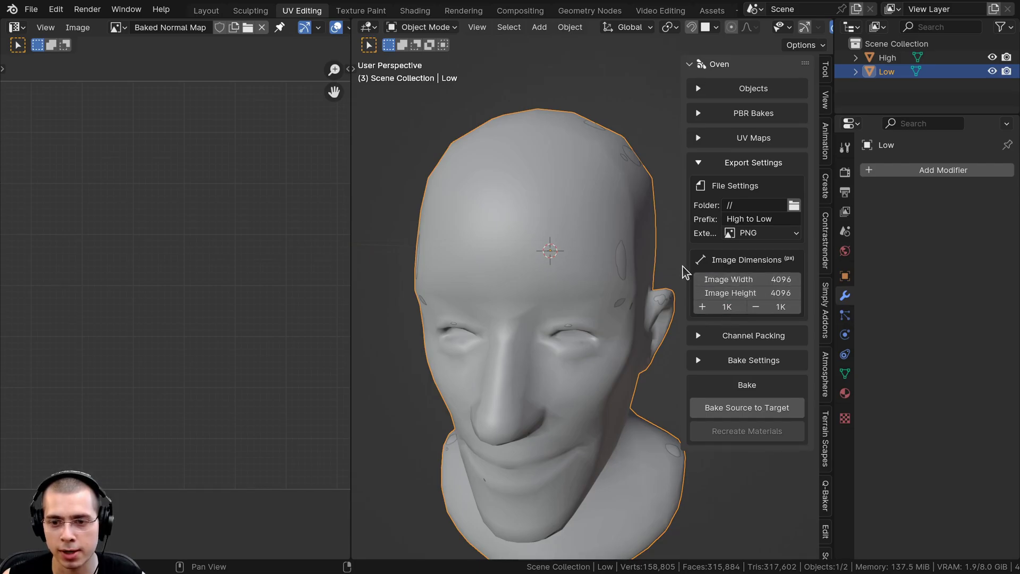
Step: Check the Bake Settings, save the blend file, and bake the normal map from the High source to the Low target
{"action": "left_click", "coordinate": [695, 359]}
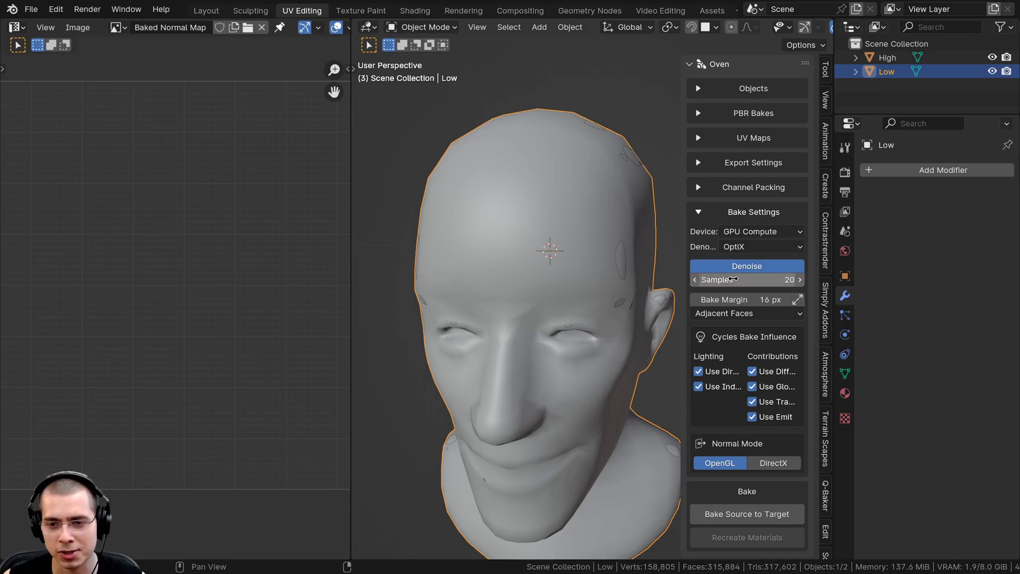
{"action": "middle_click_drag", "start_coordinate": [545, 301], "coordinate": [549, 308]}
{"action": "key", "text": "ctrl+s"}
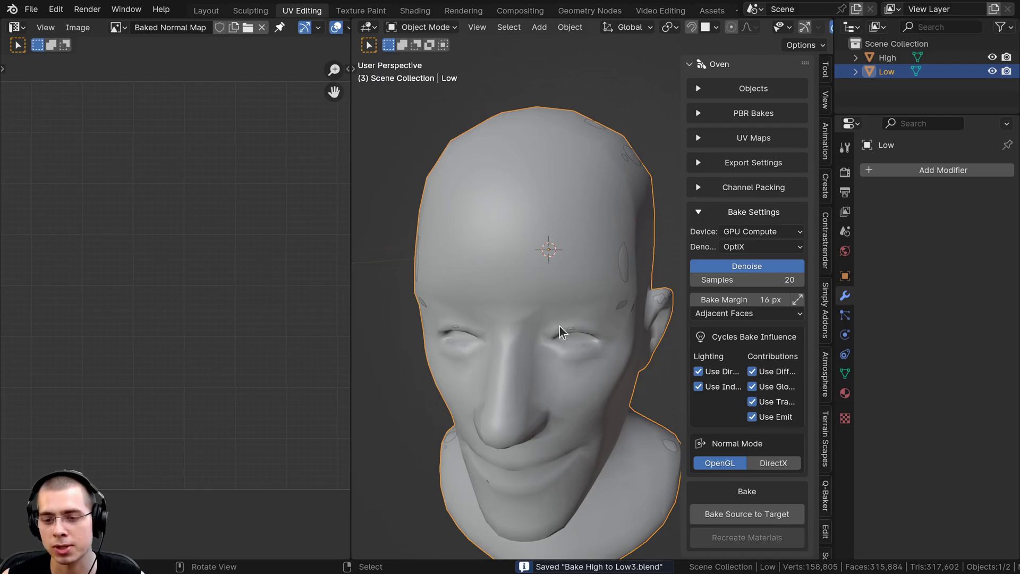
{"action": "middle_click_drag", "start_coordinate": [553, 337], "coordinate": [663, 495]}
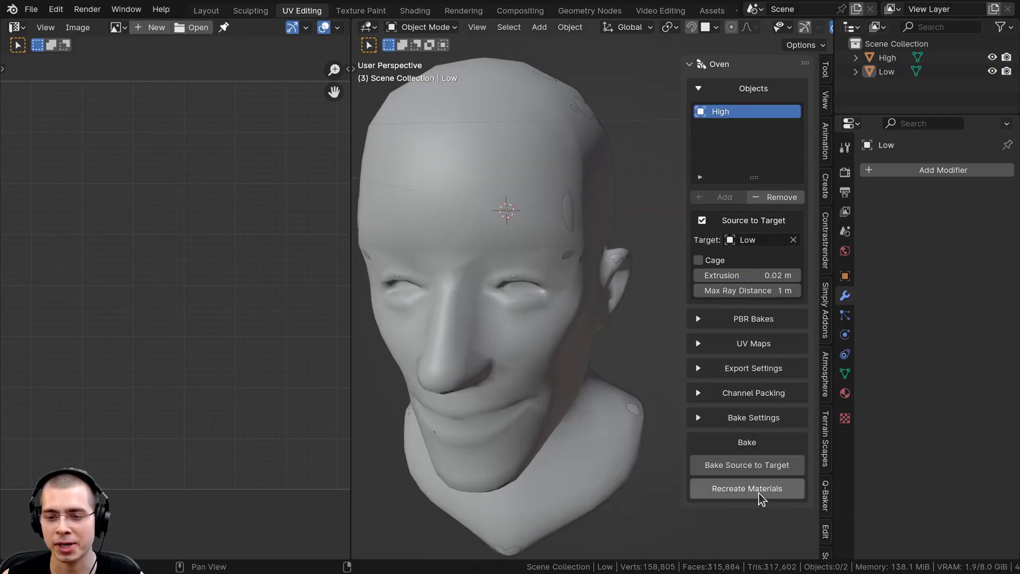
Step: Move the Low head about 1.5 m in the negative X direction, beside the High head
{"action": "left_click", "coordinate": [559, 361]}
{"action": "scroll", "coordinate": [556, 356], "scroll_direction": "down", "scroll_amount": 3}
{"action": "middle_click_drag", "start_coordinate": [494, 191], "coordinate": [558, 202]}
{"action": "key", "text": "g"}
{"action": "key", "text": "x"}
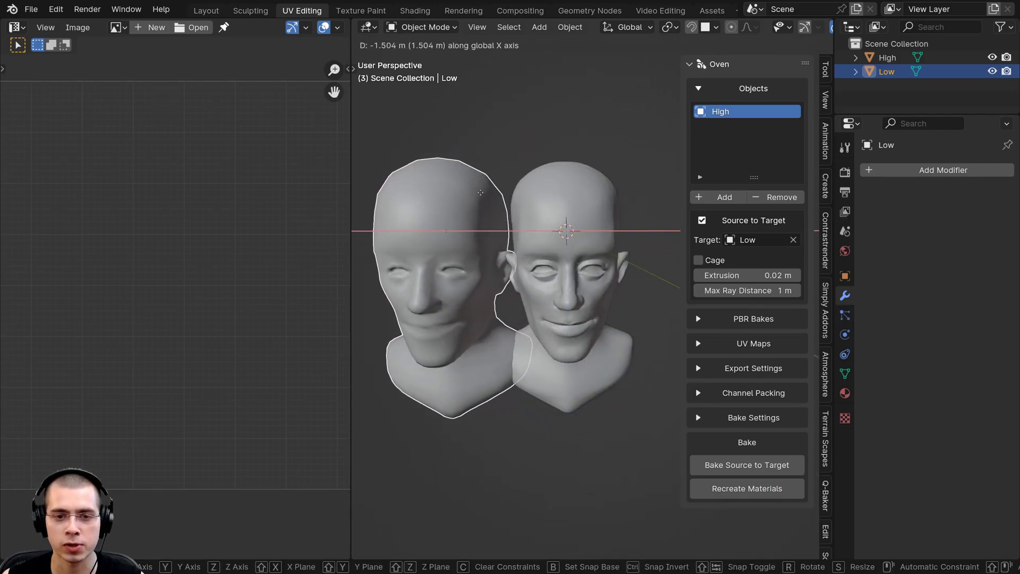
{"action": "left_click", "coordinate": [469, 186]}
Step: Show the Low head's full UV layout in Edit Mode and load High to Low_Normal.png behind it in the UV editor
{"action": "key", "text": "Tab"}
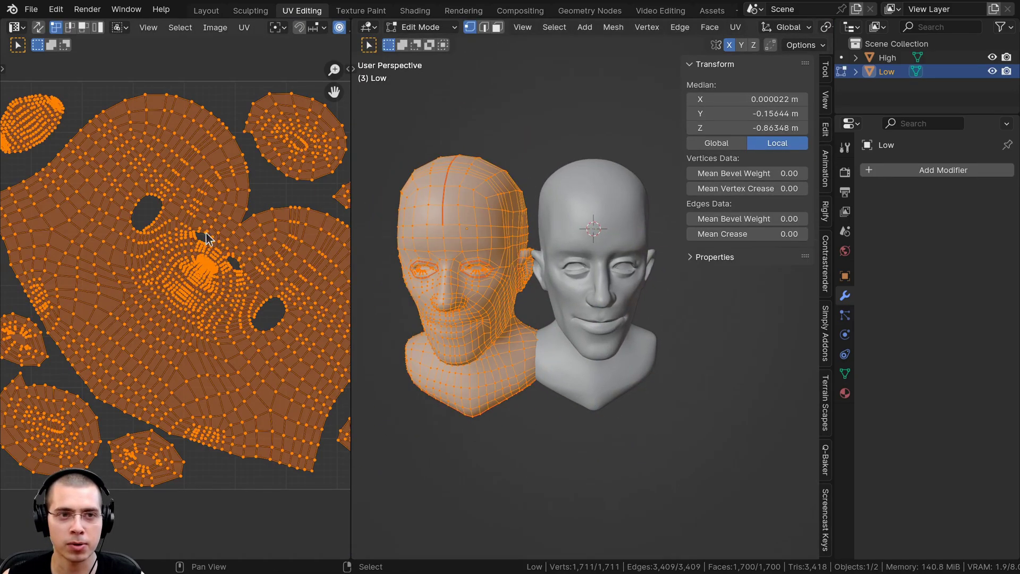
{"action": "key", "text": "Home"}
{"action": "scroll", "coordinate": [188, 25], "scroll_direction": "down", "scroll_amount": 5}
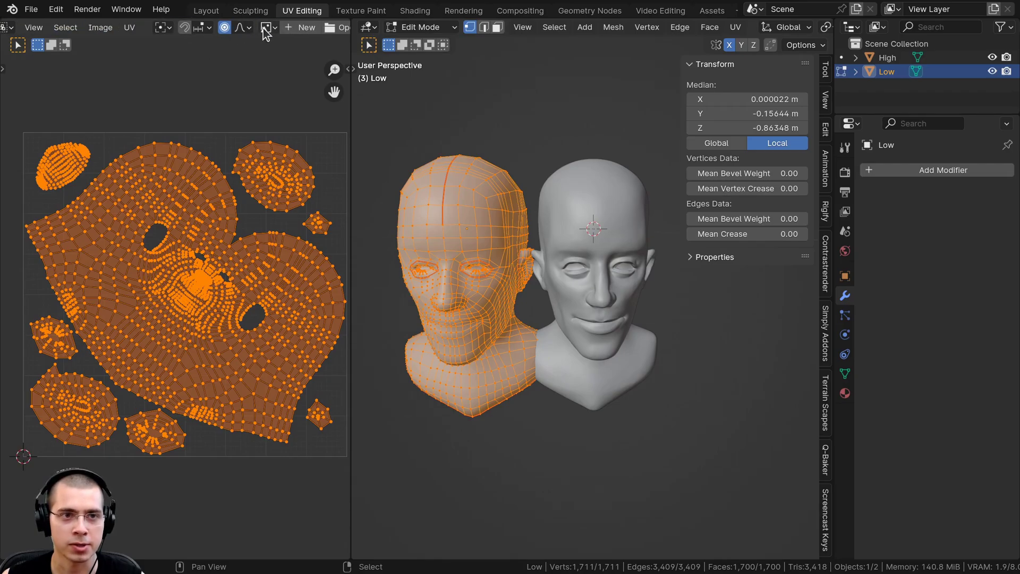
{"action": "scroll", "coordinate": [177, 32], "scroll_direction": "down", "scroll_amount": 2}
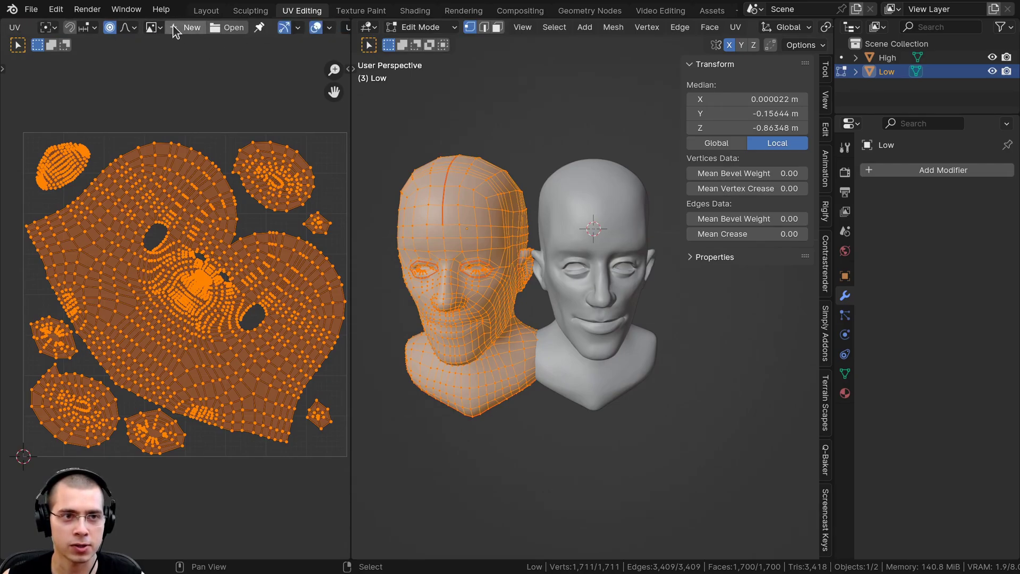
{"action": "left_click", "coordinate": [152, 28]}
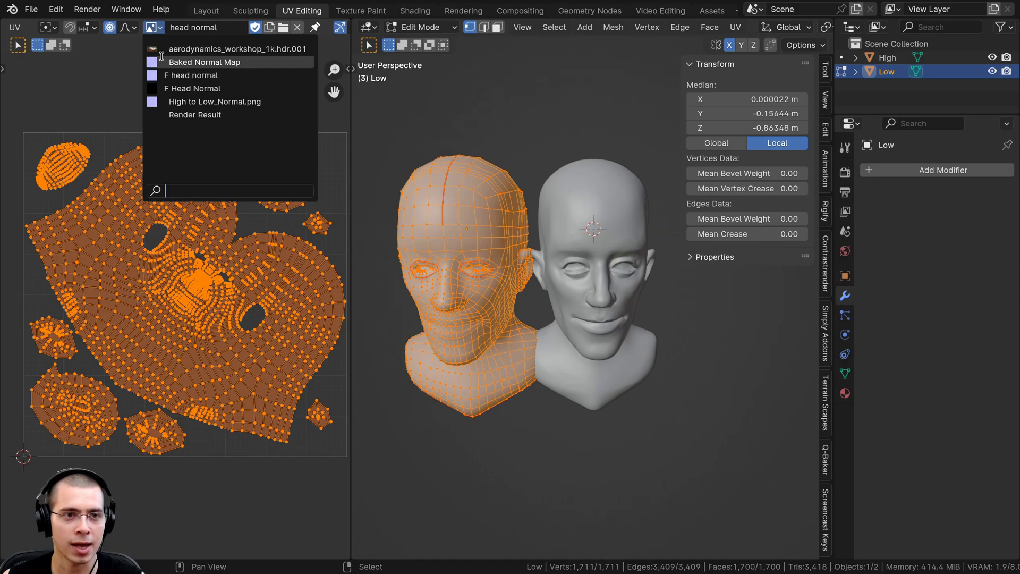
{"action": "left_click", "coordinate": [238, 101]}
Step: Return to Object Mode and examine the face and ear details of the baked normal map in the image editor
{"action": "scroll", "coordinate": [199, 243], "scroll_direction": "down", "scroll_amount": 3}
{"action": "key", "text": "Tab"}
{"action": "scroll", "coordinate": [206, 245], "scroll_direction": "down", "scroll_amount": 2}
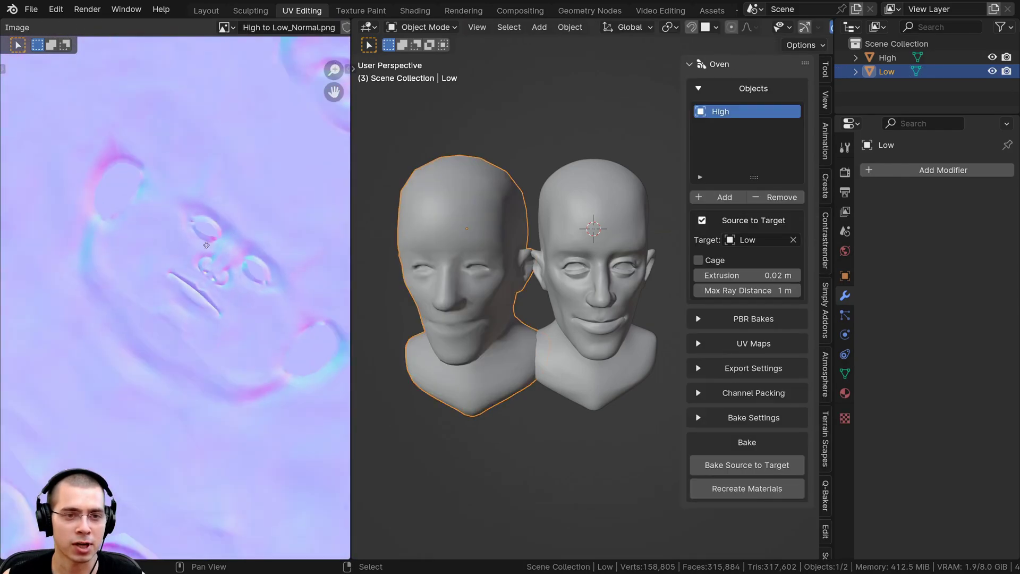
{"action": "scroll", "coordinate": [207, 245], "scroll_direction": "down", "scroll_amount": 3}
{"action": "scroll", "coordinate": [154, 240], "scroll_direction": "up", "scroll_amount": 6}
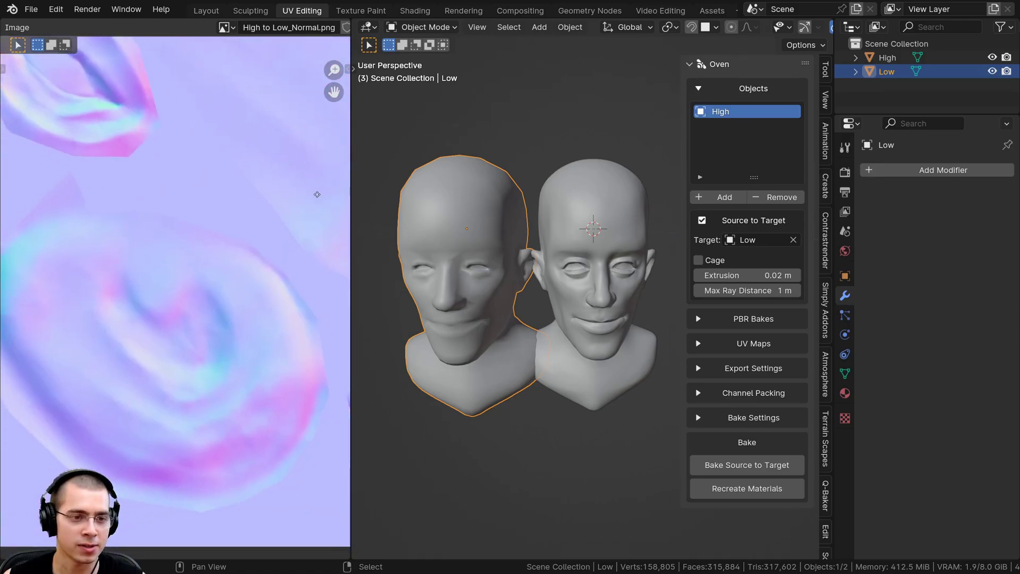
{"action": "scroll", "coordinate": [317, 199], "scroll_direction": "down", "scroll_amount": 4}
{"action": "middle_click_drag", "start_coordinate": [317, 200], "coordinate": [302, 524]}
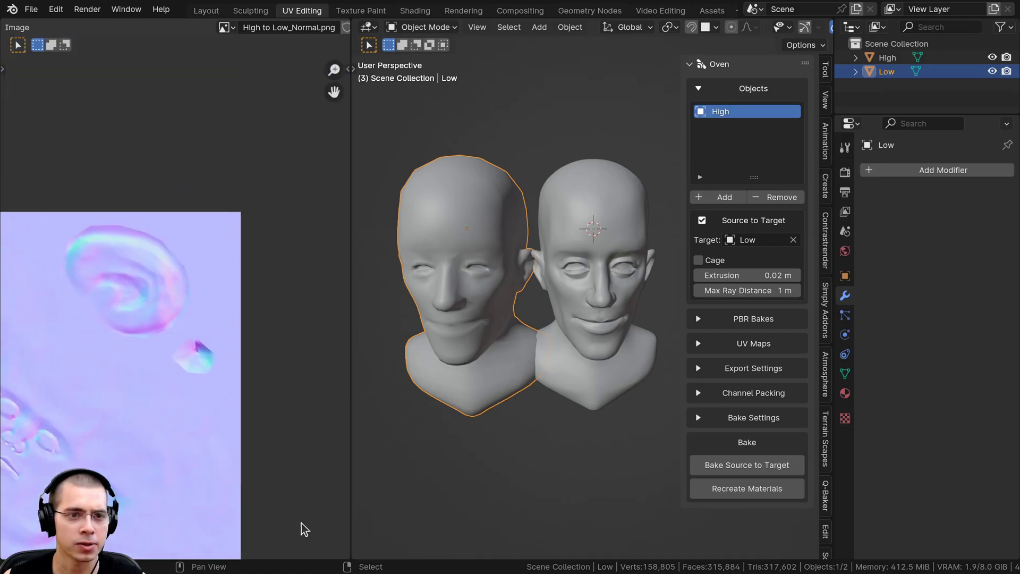
{"action": "scroll", "coordinate": [276, 489], "scroll_direction": "up", "scroll_amount": 2}
{"action": "scroll", "coordinate": [250, 446], "scroll_direction": "down", "scroll_amount": 1}
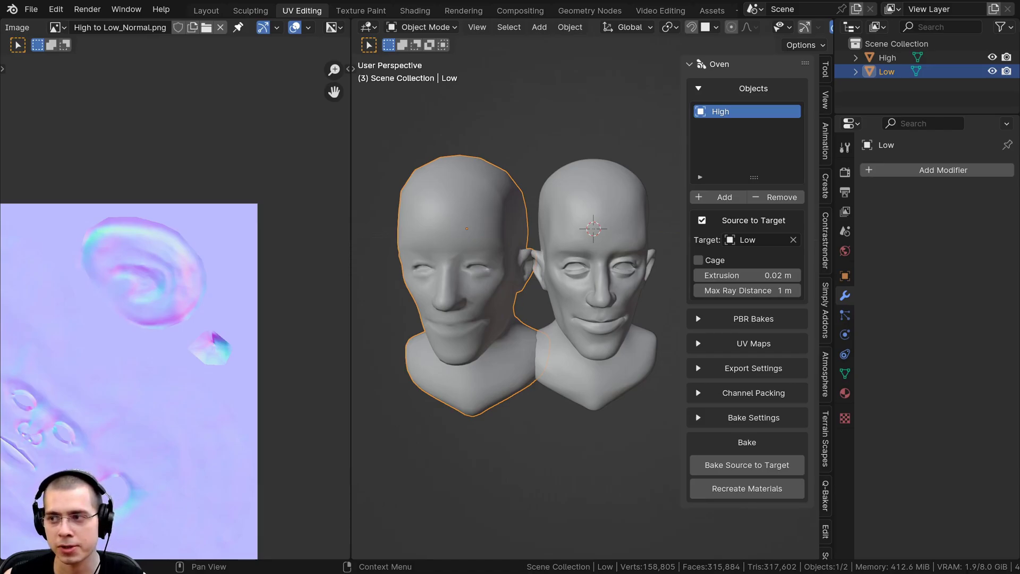
Step: Examine the exported High to Low_Normal.png in the external image viewer and close it
{"action": "left_click_drag", "start_coordinate": [1019, 116], "coordinate": [429, 58]}
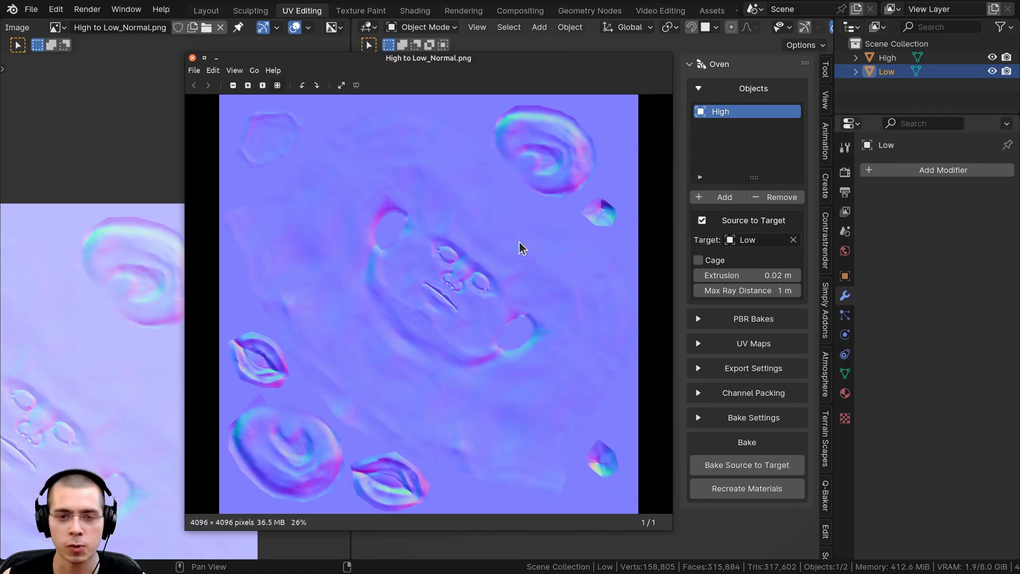
{"action": "scroll", "coordinate": [521, 246], "scroll_direction": "down", "scroll_amount": 1}
{"action": "scroll", "coordinate": [452, 300], "scroll_direction": "up", "scroll_amount": 1}
{"action": "scroll", "coordinate": [372, 282], "scroll_direction": "up", "scroll_amount": 1}
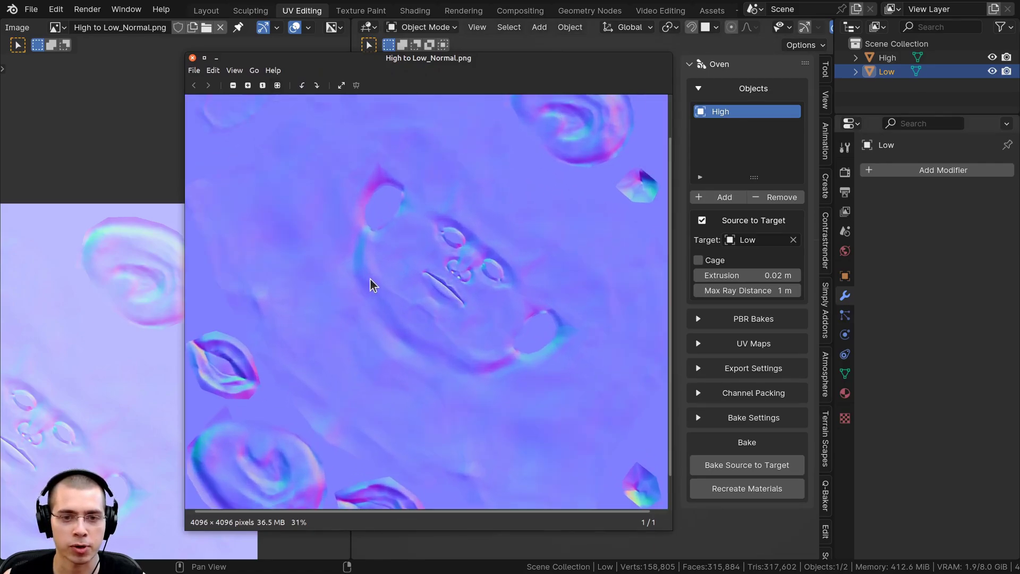
{"action": "key", "text": "Escape"}
Step: Set the viewport shading to Material Preview and widen the 3D viewport to frame both heads
{"action": "key", "text": "z"}
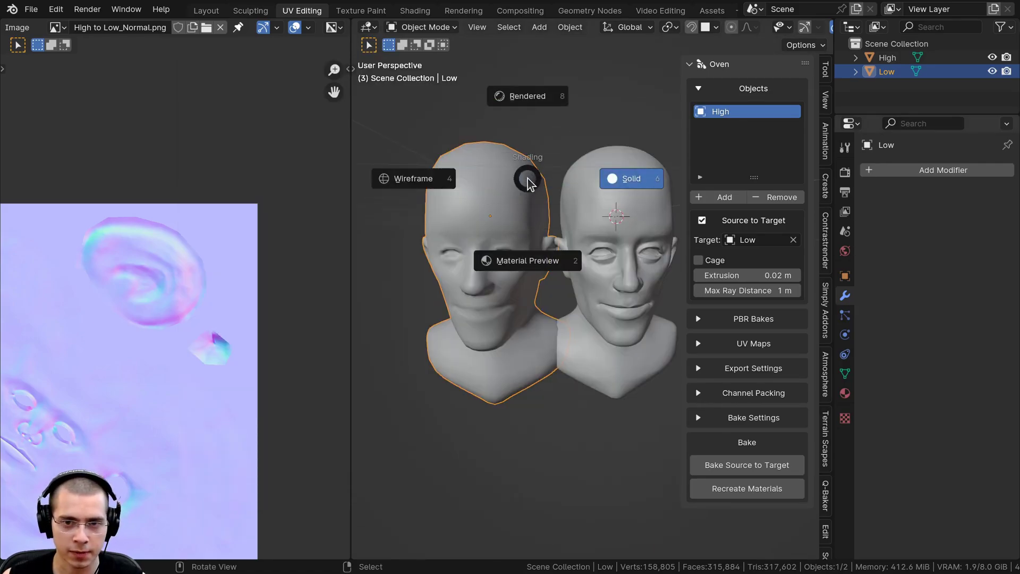
{"action": "left_click", "coordinate": [501, 337]}
{"action": "left_click_drag", "start_coordinate": [336, 256], "coordinate": [234, 251]}
{"action": "middle_click_drag", "start_coordinate": [418, 255], "coordinate": [374, 256]}
{"action": "middle_click_drag", "start_coordinate": [525, 245], "coordinate": [586, 250], "text": "shift"}
Step: Move the Low head along the X axis, farther away from the High head
{"action": "key", "text": "g"}
{"action": "key", "text": "x"}
{"action": "left_click", "coordinate": [555, 248]}
Step: Deselect everything and examine the Low head's face up close in Solid shading, without the normal map's effect
{"action": "scroll", "coordinate": [485, 238], "scroll_direction": "up", "scroll_amount": 4}
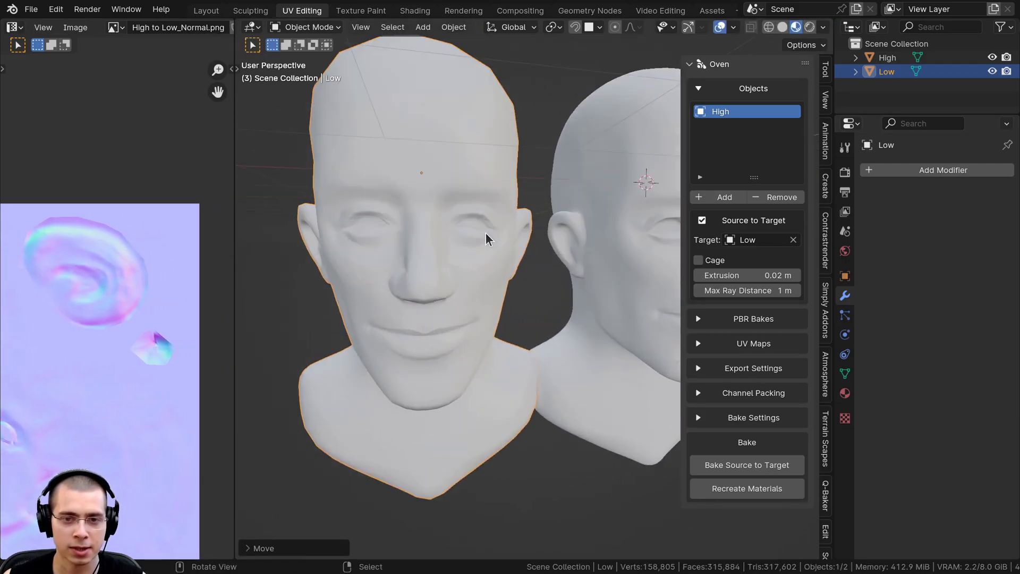
{"action": "mouse_move", "coordinate": [485, 237]}
{"action": "middle_mouse_down"}
{"action": "mouse_move", "coordinate": [567, 305]}
{"action": "mouse_move", "coordinate": [528, 221]}
{"action": "middle_mouse_up"}
{"action": "key", "text": "alt+a"}
{"action": "key", "text": "z"}
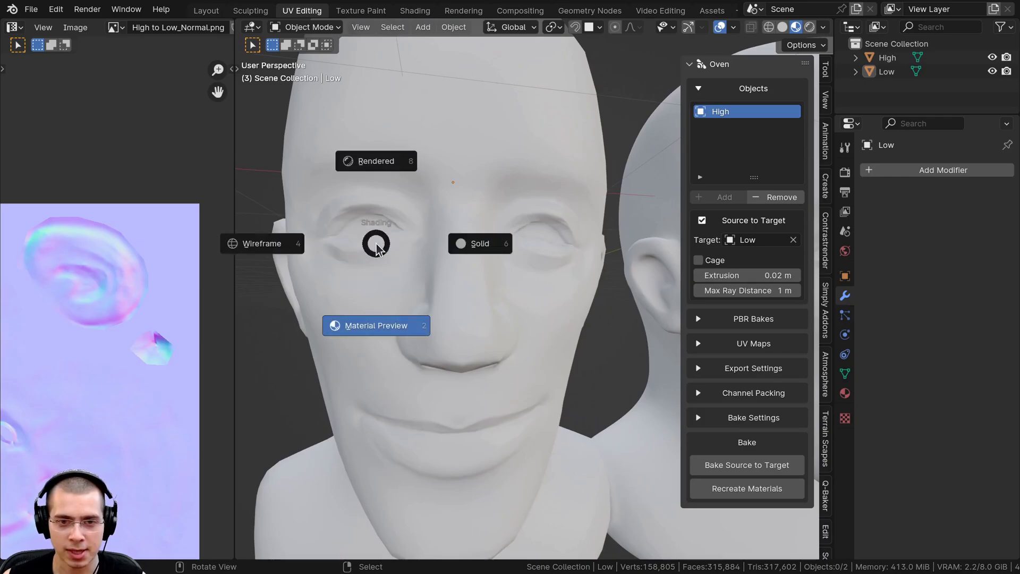
{"action": "left_click", "coordinate": [550, 268]}
{"action": "scroll", "coordinate": [530, 187], "scroll_direction": "up", "scroll_amount": 2}
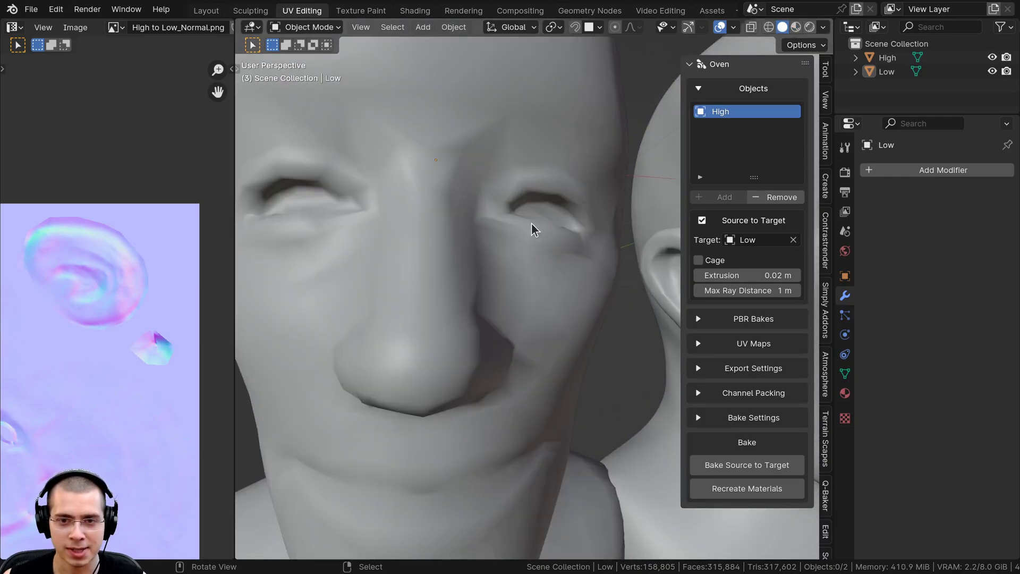
{"action": "middle_click_drag", "start_coordinate": [534, 229], "coordinate": [555, 247]}
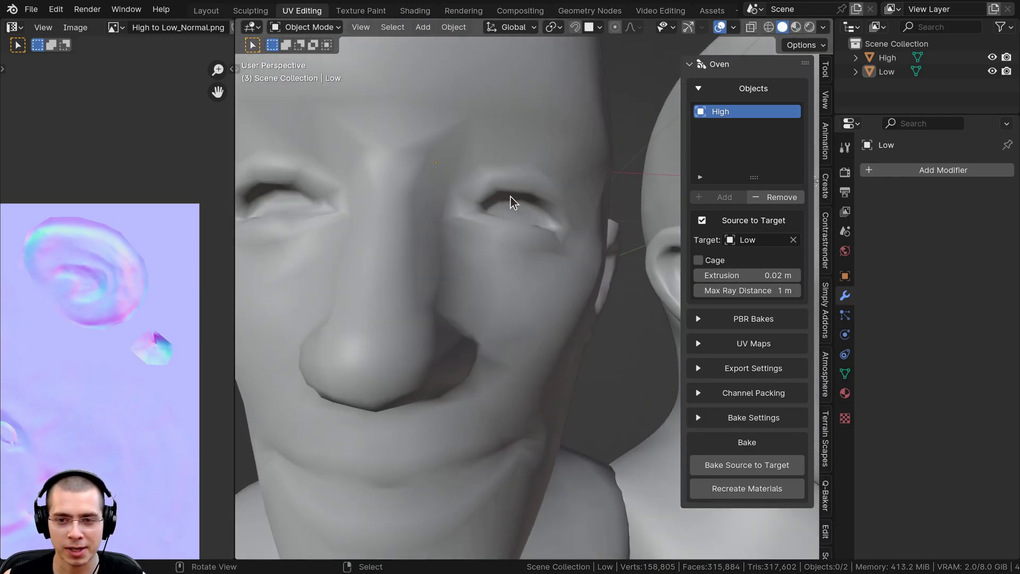
{"action": "scroll", "coordinate": [510, 202], "scroll_direction": "down", "scroll_amount": 4}
Step: Try Rendered shading, return to Material Preview, and inspect the baked detail around the Low head's nose and mouth
{"action": "key", "text": "z"}
{"action": "left_click", "coordinate": [485, 219]}
{"action": "key", "text": "z"}
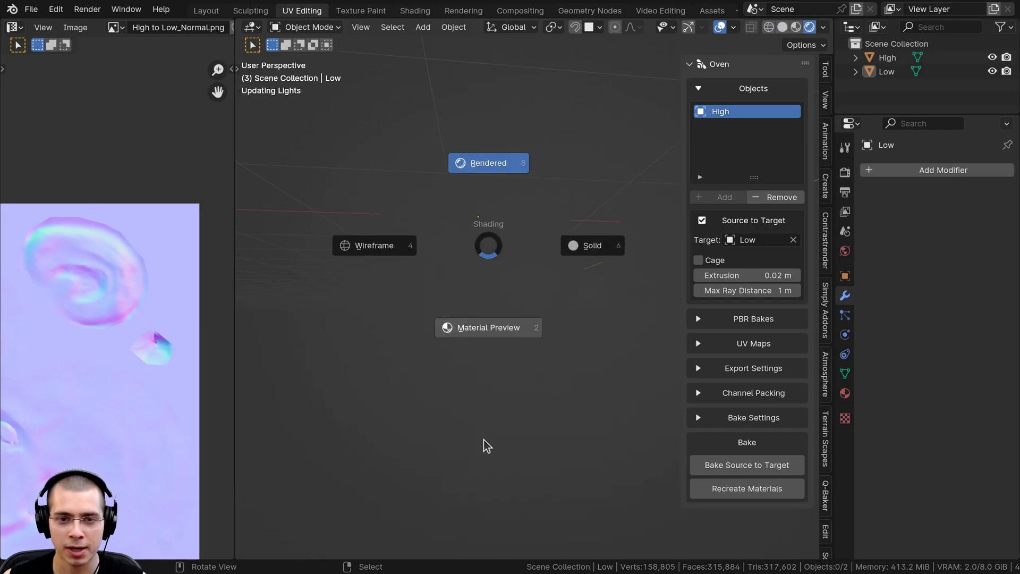
{"action": "left_click", "coordinate": [485, 439]}
{"action": "middle_click_drag", "start_coordinate": [508, 362], "coordinate": [508, 379]}
{"action": "left_click", "coordinate": [551, 312]}
{"action": "scroll", "coordinate": [552, 312], "scroll_direction": "up", "scroll_amount": 5}
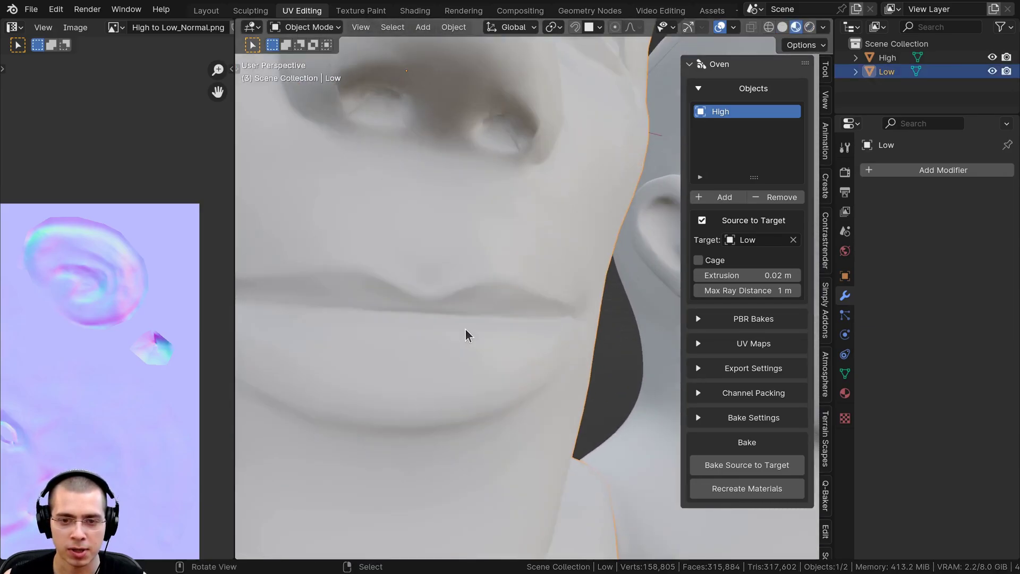
{"action": "scroll", "coordinate": [481, 294], "scroll_direction": "down", "scroll_amount": 2}
{"action": "scroll", "coordinate": [449, 295], "scroll_direction": "down", "scroll_amount": 6}
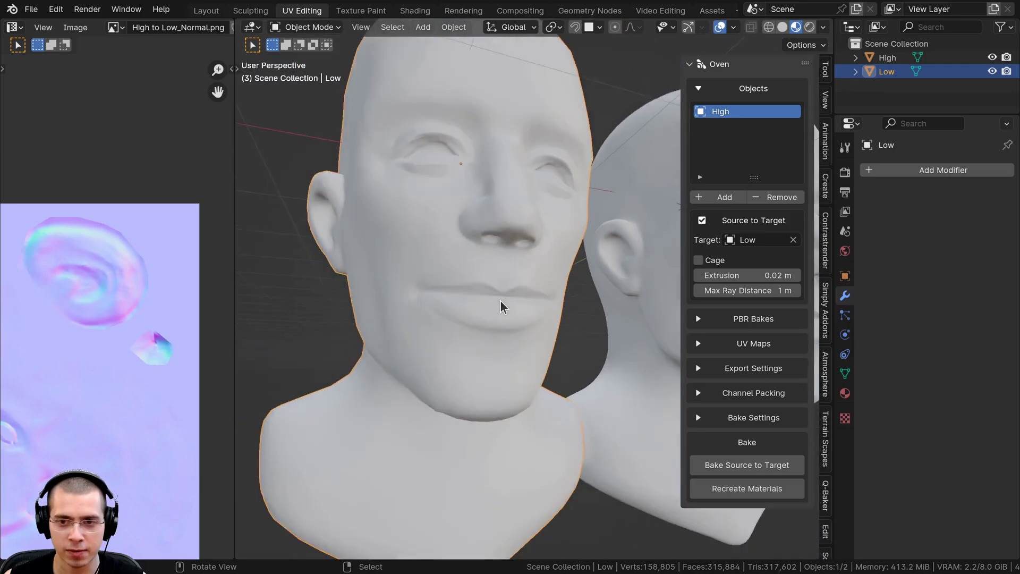
{"action": "scroll", "coordinate": [530, 258], "scroll_direction": "up", "scroll_amount": 2}
Step: Compare the Low and High heads side by side with the sidebar hidden, and open the Low head's material properties
{"action": "left_click", "coordinate": [610, 229], "text": "shift"}
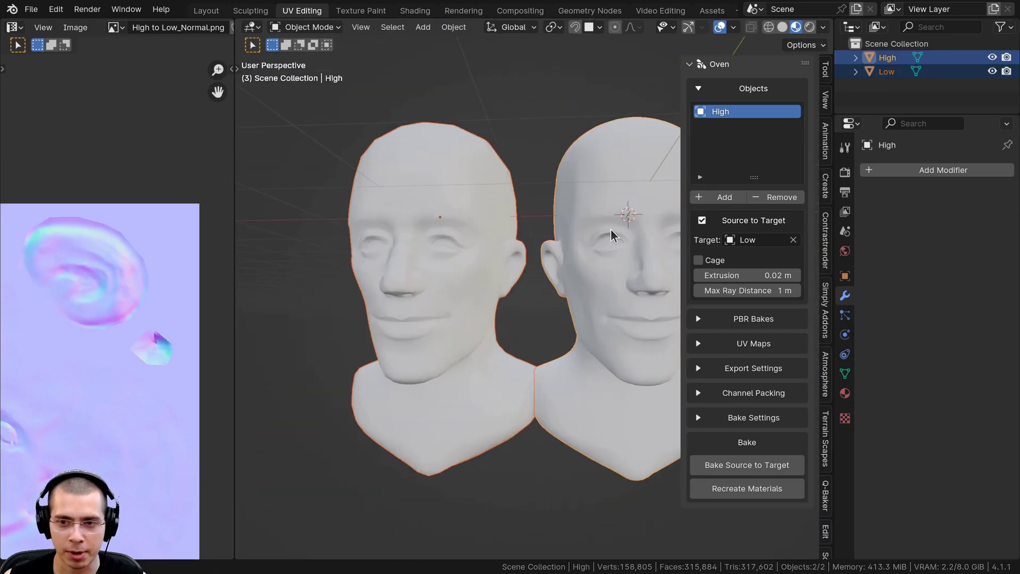
{"action": "scroll", "coordinate": [611, 227], "scroll_direction": "down", "scroll_amount": 1}
{"action": "key", "text": "n"}
{"action": "middle_click_drag", "start_coordinate": [615, 225], "coordinate": [587, 223]}
{"action": "scroll", "coordinate": [478, 207], "scroll_direction": "up", "scroll_amount": 2}
{"action": "left_click", "coordinate": [426, 191]}
{"action": "middle_click_drag", "start_coordinate": [430, 197], "coordinate": [494, 130]}
{"action": "key", "text": "g"}
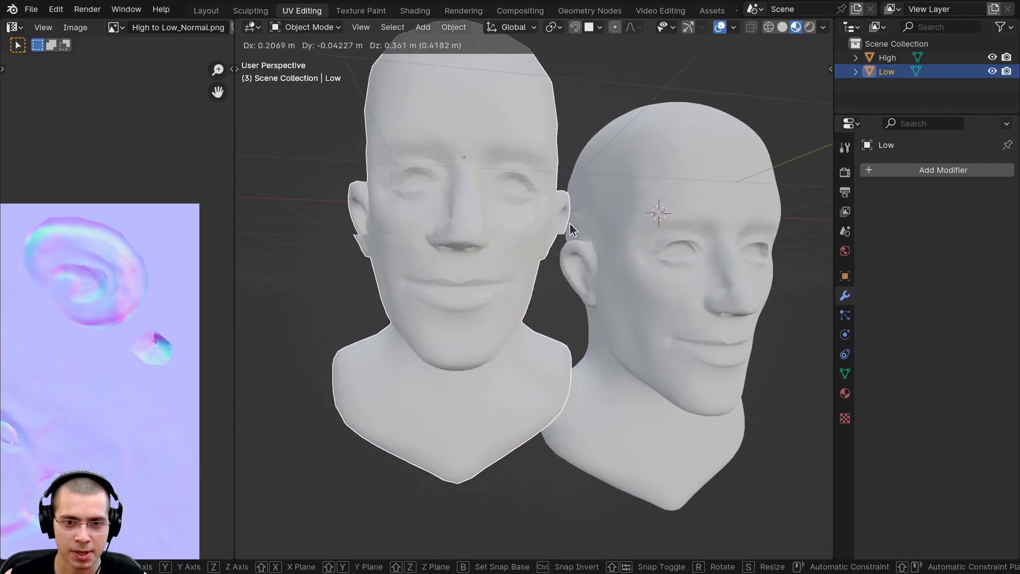
{"action": "right_click", "coordinate": [572, 229]}
{"action": "left_click", "coordinate": [845, 394]}
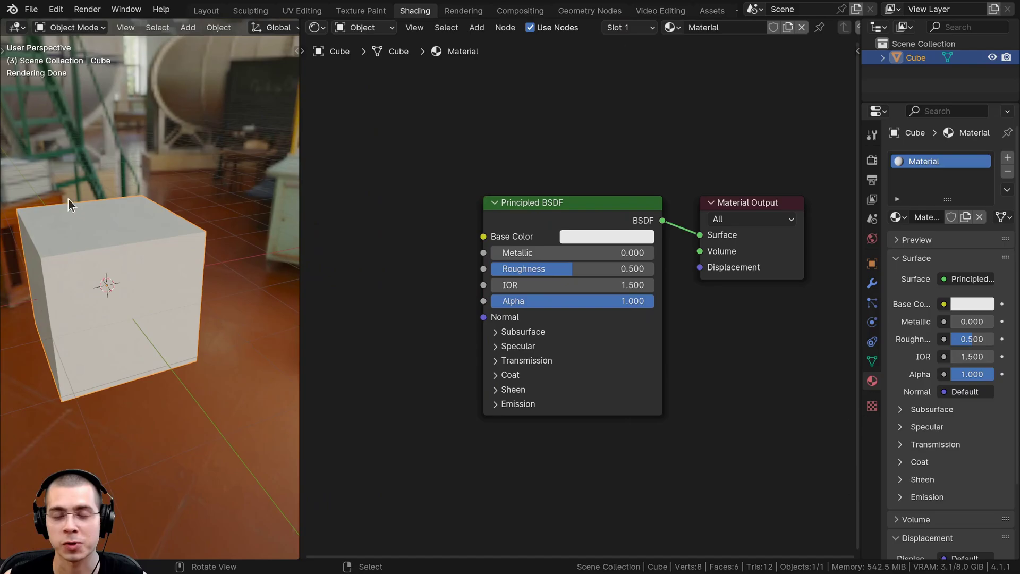
Step: Move the cube material's Principled BSDF node closer to the Material Output node
{"action": "middle_click_drag", "start_coordinate": [105, 226], "coordinate": [331, 273]}
{"action": "middle_click_drag", "start_coordinate": [561, 222], "coordinate": [603, 229]}
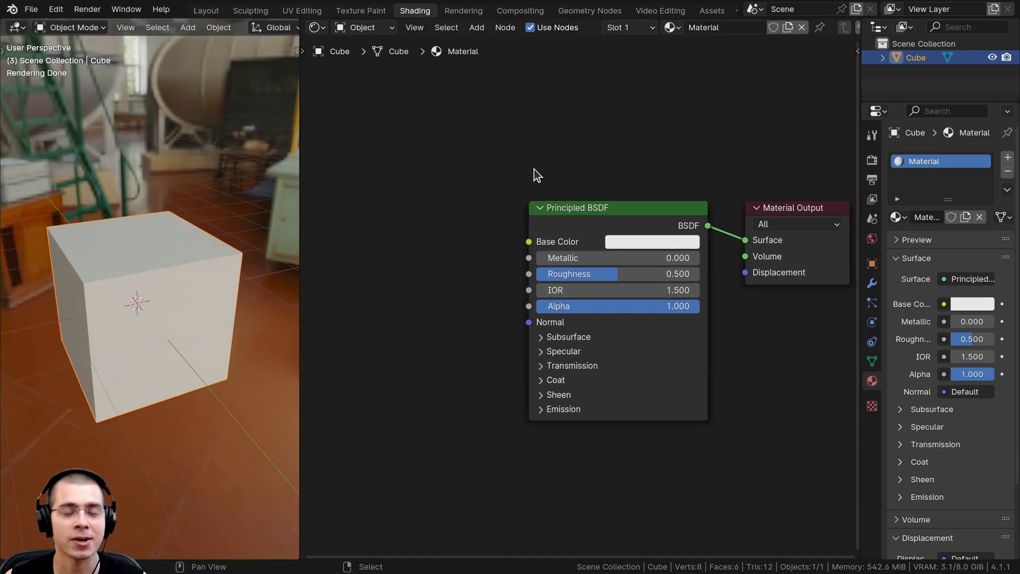
{"action": "scroll", "coordinate": [550, 191], "scroll_direction": "down", "scroll_amount": 2}
{"action": "left_click_drag", "start_coordinate": [573, 229], "coordinate": [596, 229]}
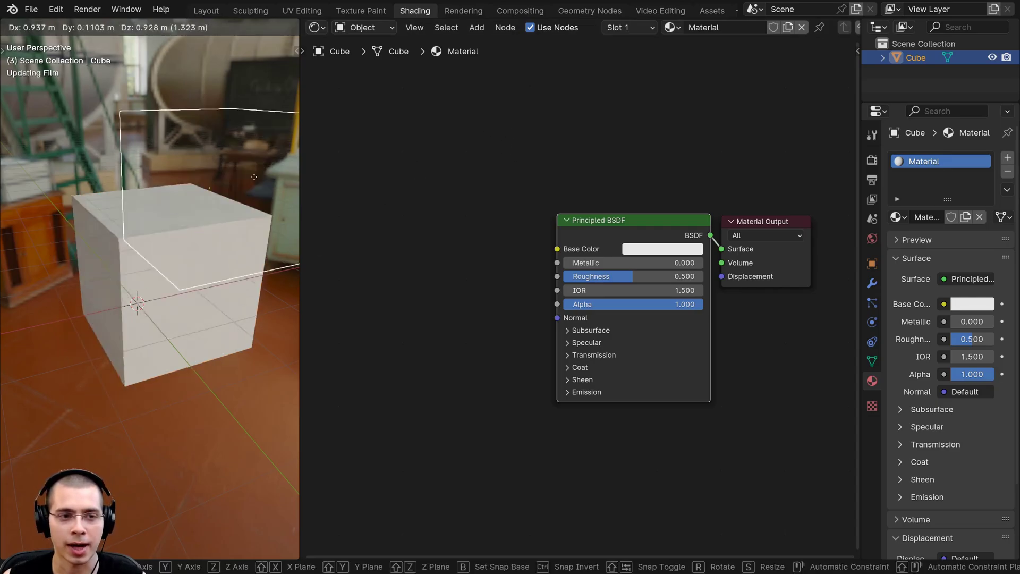
{"action": "scroll", "coordinate": [490, 221], "scroll_direction": "up", "scroll_amount": 1}
Step: Add a Noise Texture node before the Principled BSDF and connect its Fac output directly to the Material Output's Surface
{"action": "key", "text": "shift+a"}
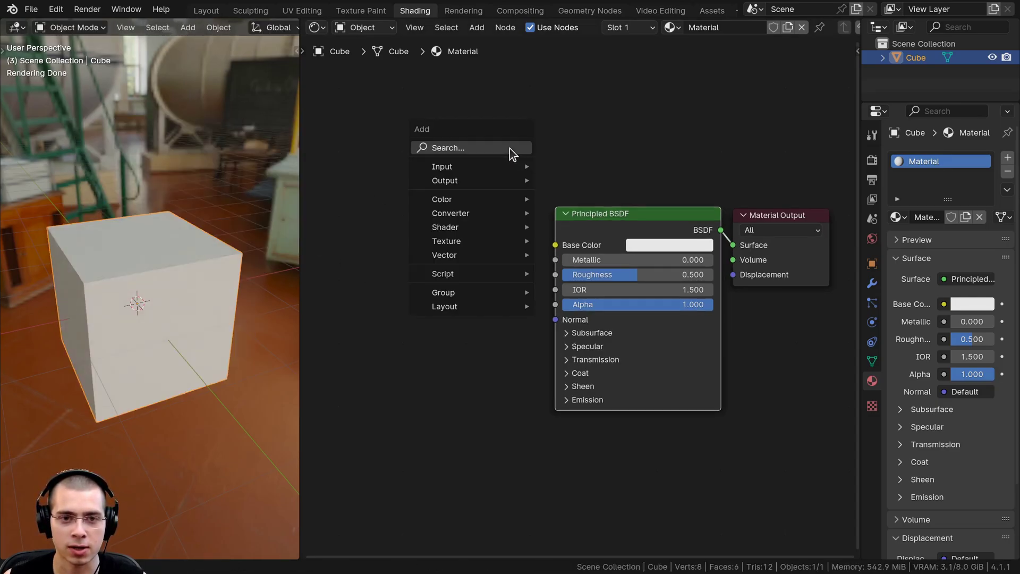
{"action": "left_click", "coordinate": [509, 148]}
{"action": "type", "text": "nois"}
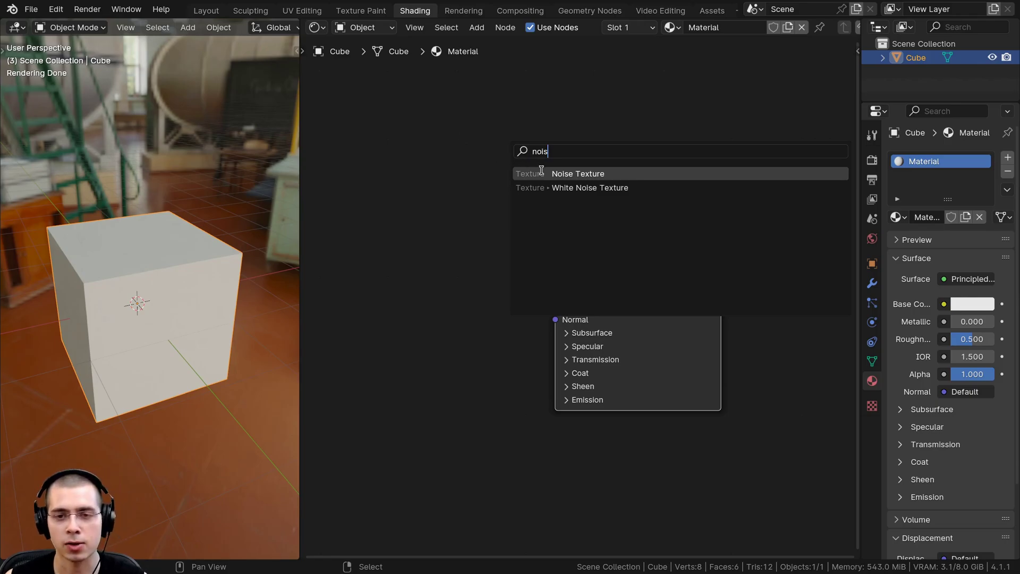
{"action": "key", "text": "Return"}
{"action": "left_click", "coordinate": [504, 264]}
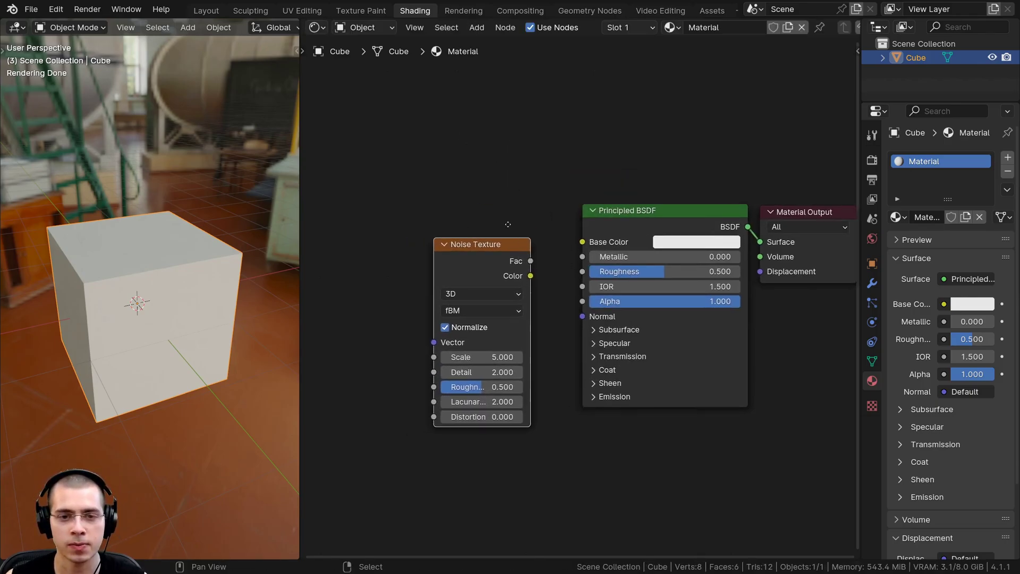
{"action": "left_click", "coordinate": [504, 265], "text": "ctrl+shift"}
{"action": "scroll", "coordinate": [156, 305], "scroll_direction": "up", "scroll_amount": 3}
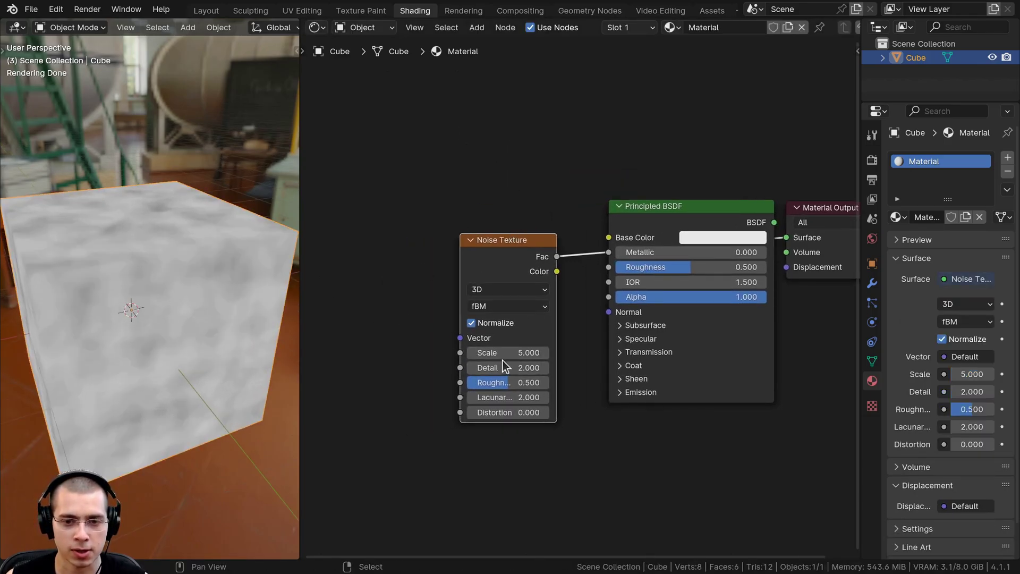
Step: Set the Noise Texture's Scale to 7.9, Detail to 15 and Roughness to 0.615, and move the node slightly upward
{"action": "left_click_drag", "start_coordinate": [505, 358], "coordinate": [524, 382]}
{"action": "middle_click_drag", "start_coordinate": [186, 320], "coordinate": [124, 320]}
{"action": "left_click_drag", "start_coordinate": [498, 258], "coordinate": [507, 226]}
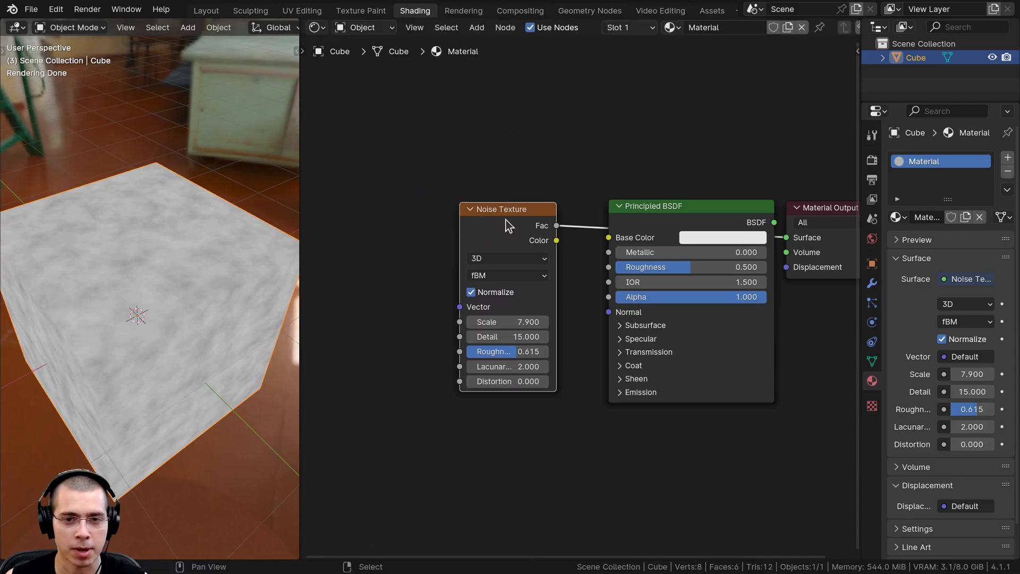
Step: Select all of the cube's UVs in the UV Editing workspace and scale the layout down slightly within the image bounds
{"action": "left_click", "coordinate": [302, 13]}
{"action": "scroll", "coordinate": [266, 340], "scroll_direction": "down", "scroll_amount": 2}
{"action": "scroll", "coordinate": [117, 390], "scroll_direction": "down", "scroll_amount": 2}
{"action": "middle_click_drag", "start_coordinate": [106, 391], "coordinate": [211, 339]}
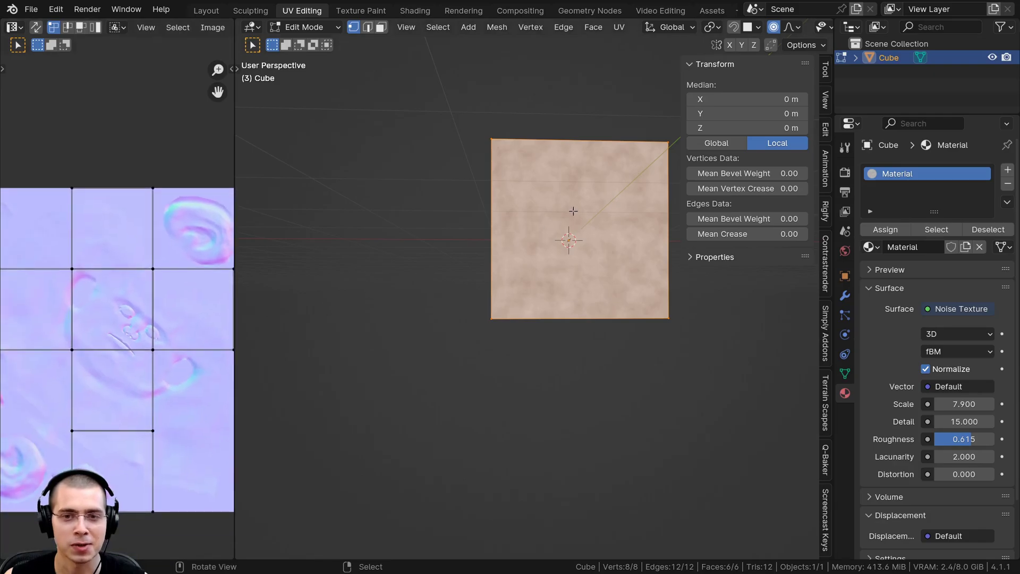
{"action": "middle_click_drag", "start_coordinate": [573, 211], "coordinate": [576, 299]}
{"action": "middle_click_drag", "start_coordinate": [396, 135], "coordinate": [453, 193]}
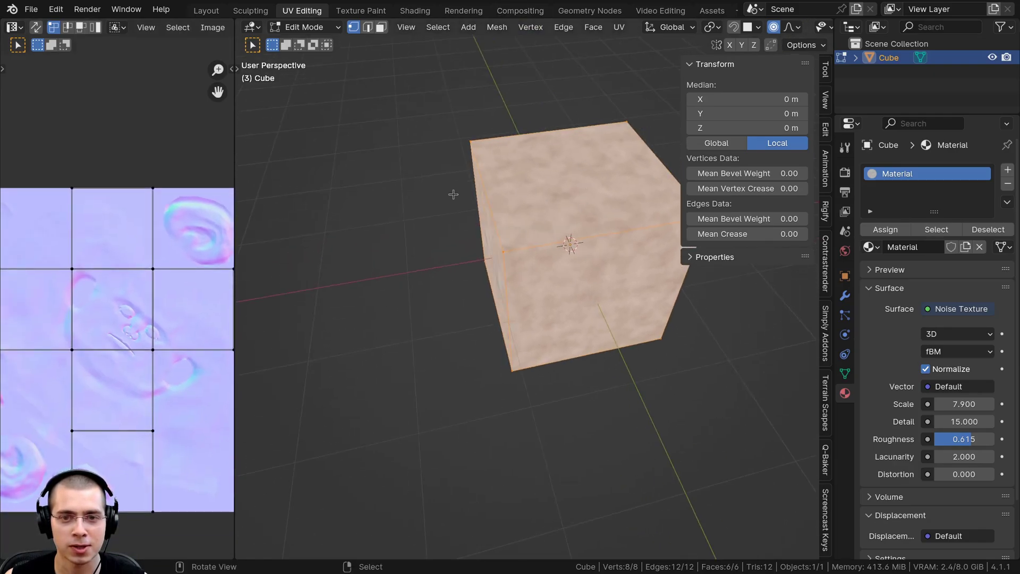
{"action": "scroll", "coordinate": [117, 309], "scroll_direction": "down", "scroll_amount": 1}
{"action": "middle_click_drag", "start_coordinate": [98, 312], "coordinate": [109, 314]}
{"action": "key", "text": "a"}
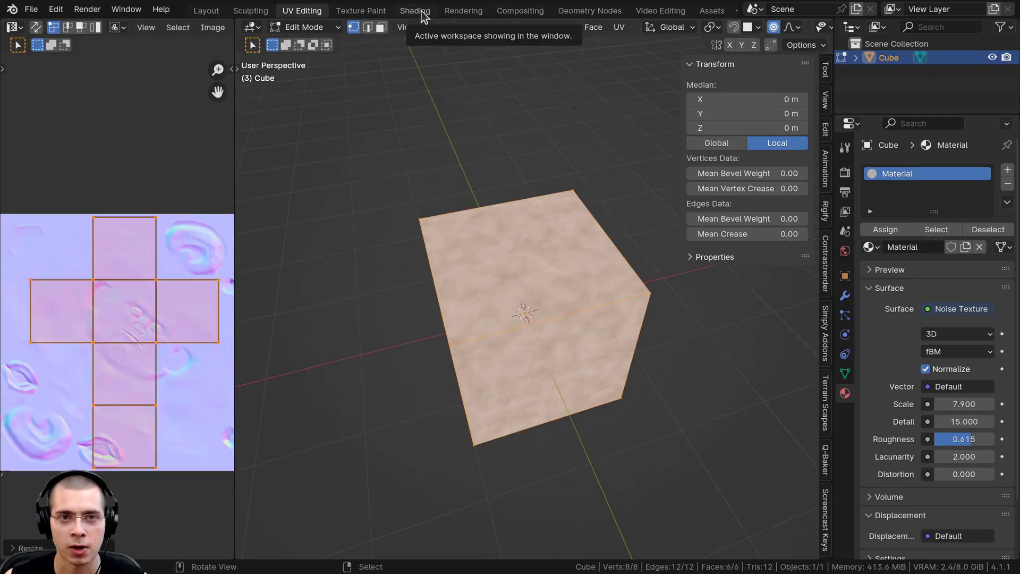
Step: Reposition the Noise Texture node in the Shading workspace and show its Oven baking settings
{"action": "left_click", "coordinate": [420, 11]}
{"action": "middle_click_drag", "start_coordinate": [550, 240], "coordinate": [543, 232]}
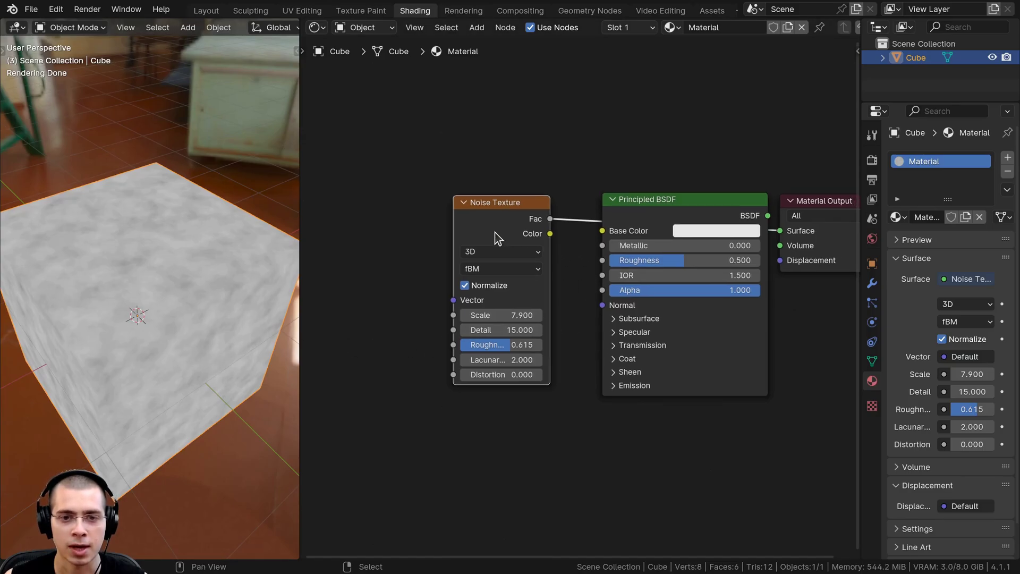
{"action": "key", "text": "g"}
{"action": "right_click", "coordinate": [508, 206]}
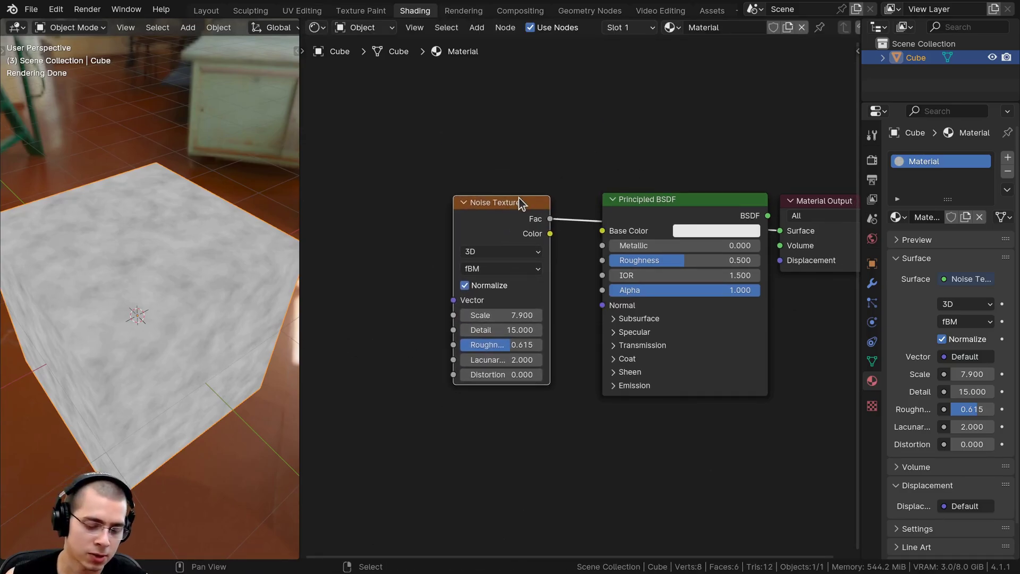
{"action": "mouse_move", "coordinate": [519, 198]}
{"action": "left_mouse_down"}
{"action": "mouse_move", "coordinate": [524, 172]}
{"action": "mouse_move", "coordinate": [484, 121]}
{"action": "mouse_move", "coordinate": [501, 196]}
{"action": "left_mouse_up"}
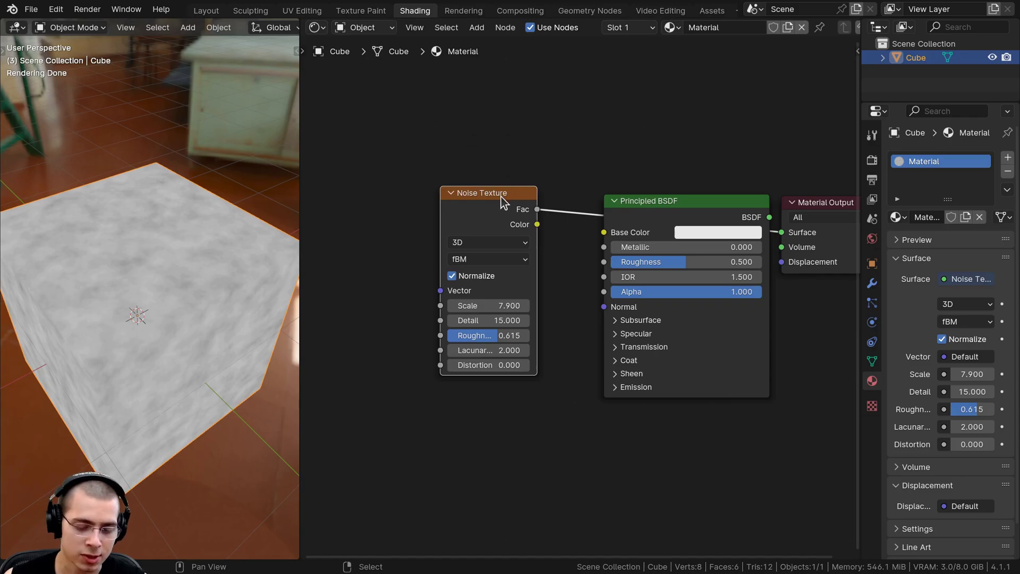
{"action": "key", "text": "n"}
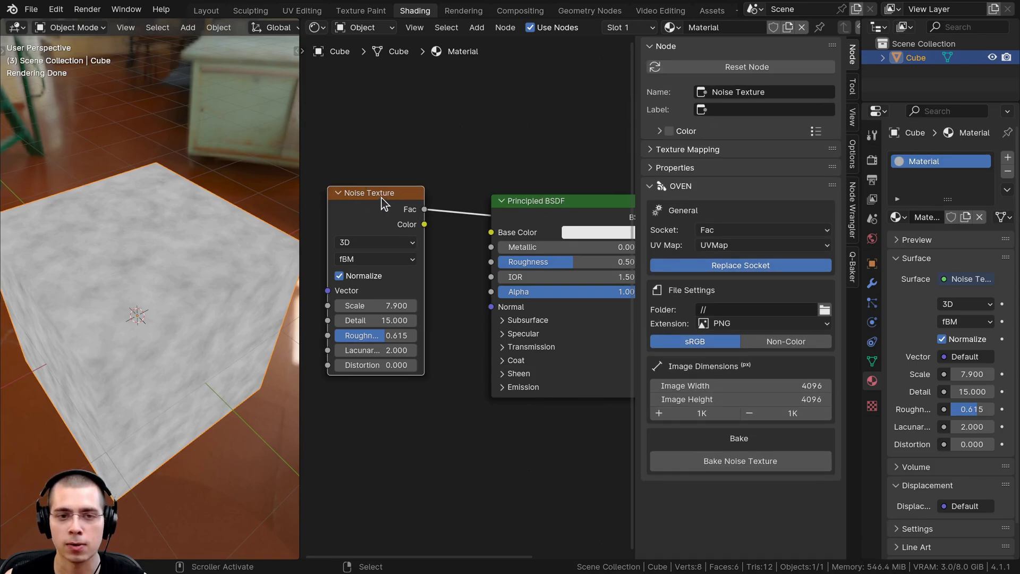
Step: Move the Noise Texture node slightly closer to the Principled BSDF and choose Fac as its Oven bake socket
{"action": "left_click_drag", "start_coordinate": [372, 200], "coordinate": [391, 183]}
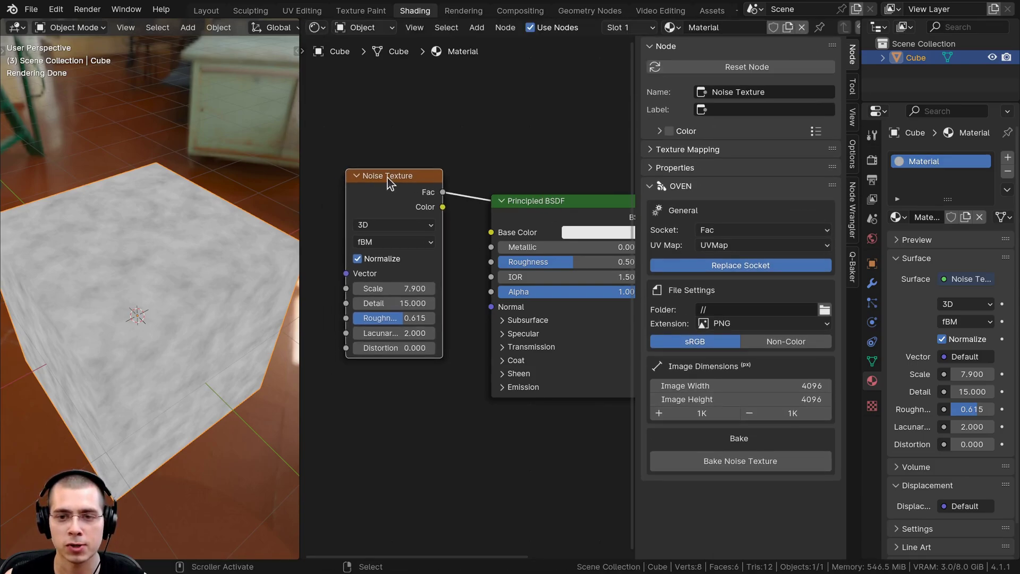
{"action": "left_click", "coordinate": [715, 232]}
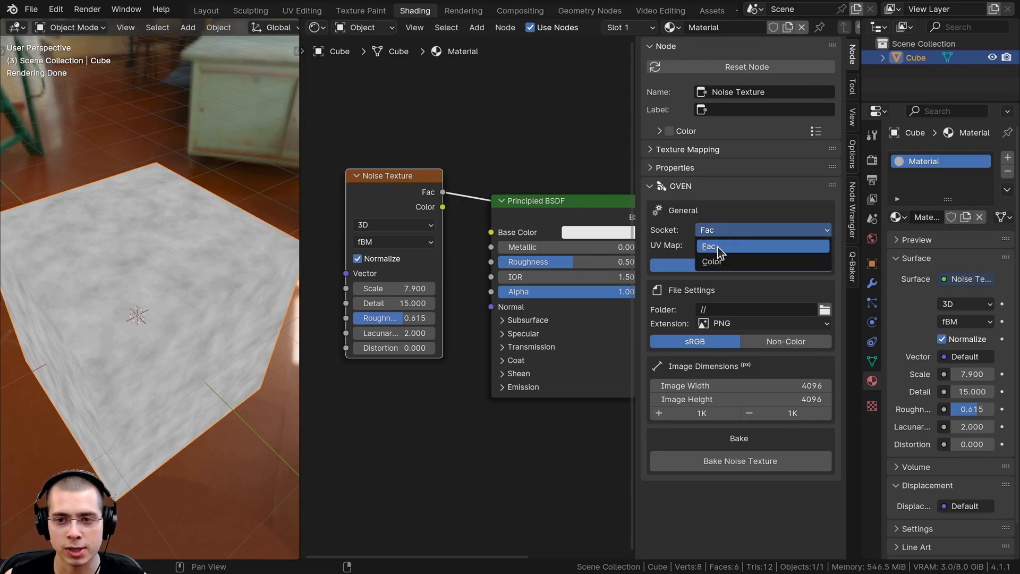
{"action": "left_click", "coordinate": [720, 248]}
Step: Preview the Noise Texture's Color and Fac outputs on the cube and check the available bake sockets and UV maps
{"action": "left_click", "coordinate": [416, 198], "text": "ctrl+shift"}
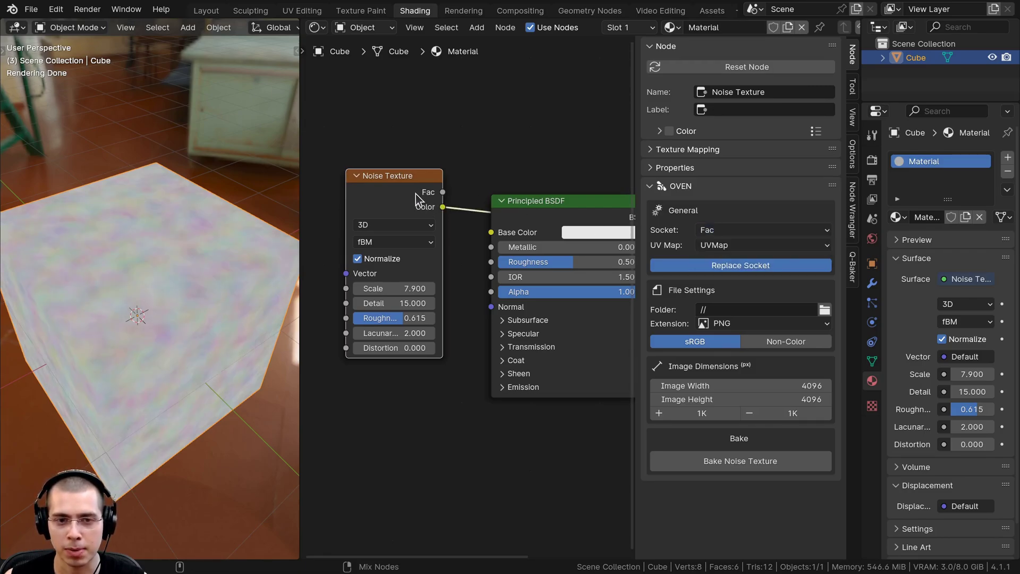
{"action": "left_click", "coordinate": [416, 198], "text": "ctrl+shift"}
{"action": "left_click", "coordinate": [734, 232]}
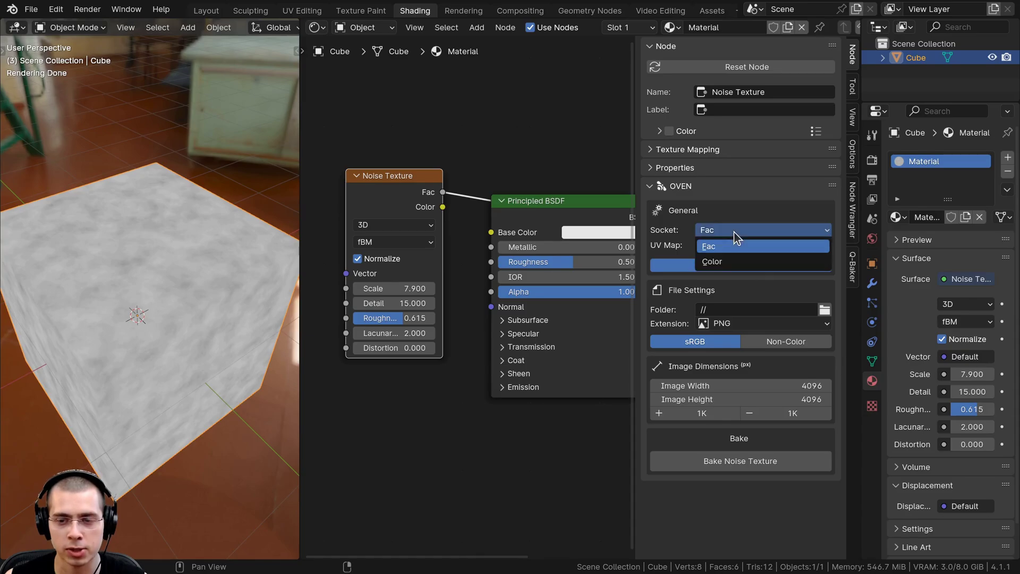
{"action": "left_click", "coordinate": [726, 244]}
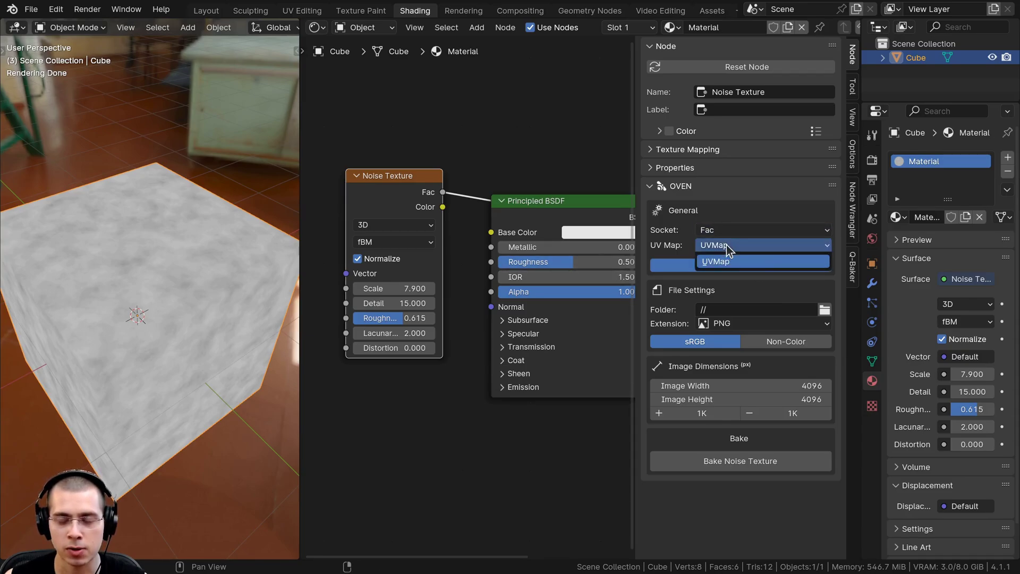
{"action": "middle_click_drag", "start_coordinate": [225, 220], "coordinate": [202, 367]}
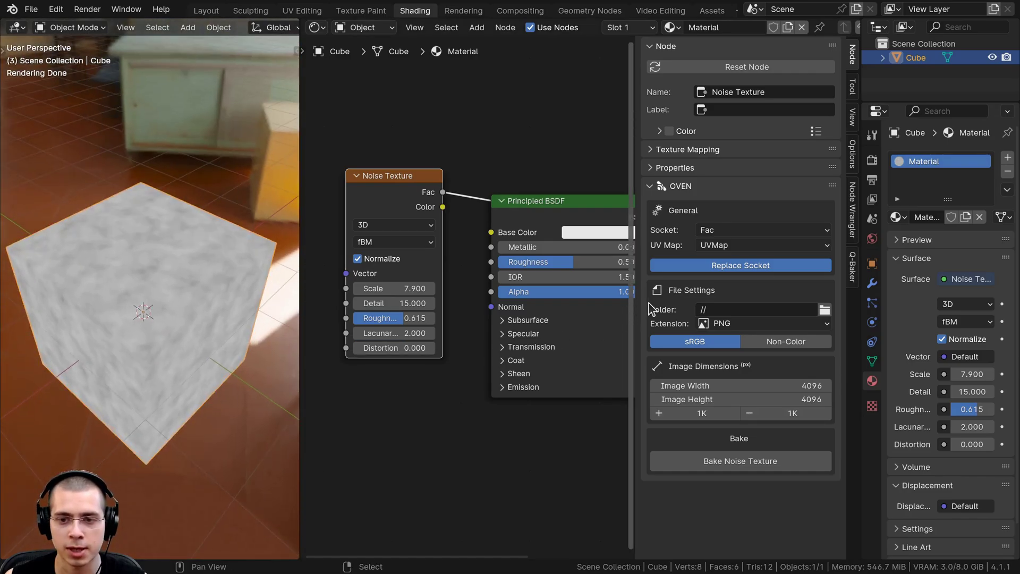
Step: Set the node bake's output folder to Desktop/Filming, with sRGB as the color space and PNG as the extension
{"action": "left_click", "coordinate": [825, 310]}
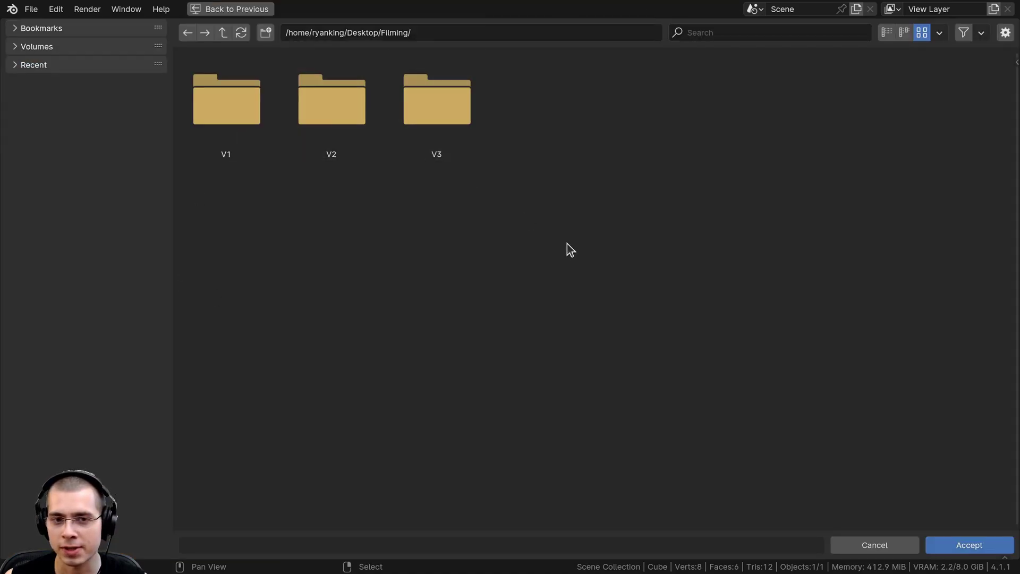
{"action": "left_click", "coordinate": [961, 550]}
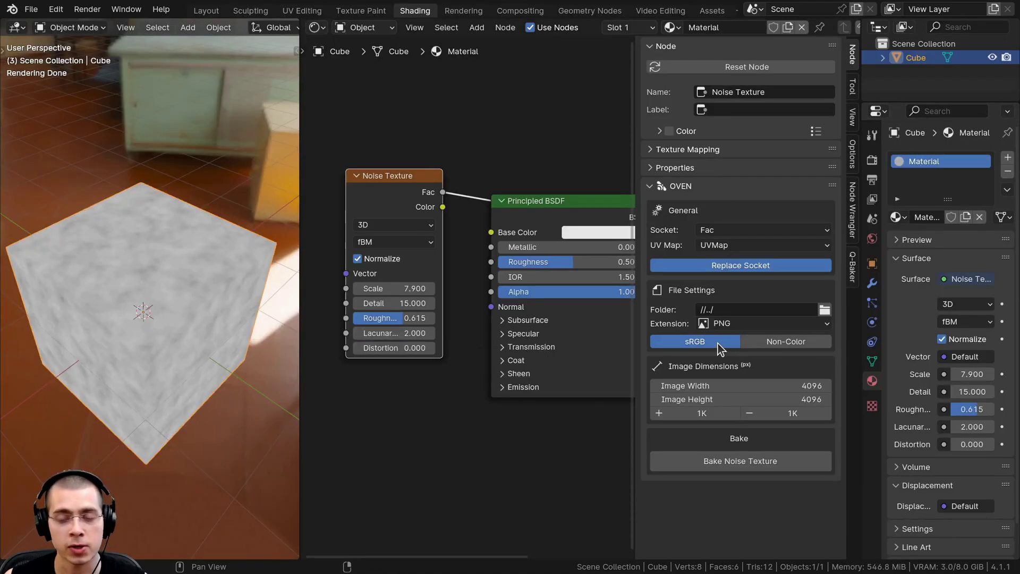
{"action": "left_click", "coordinate": [755, 343]}
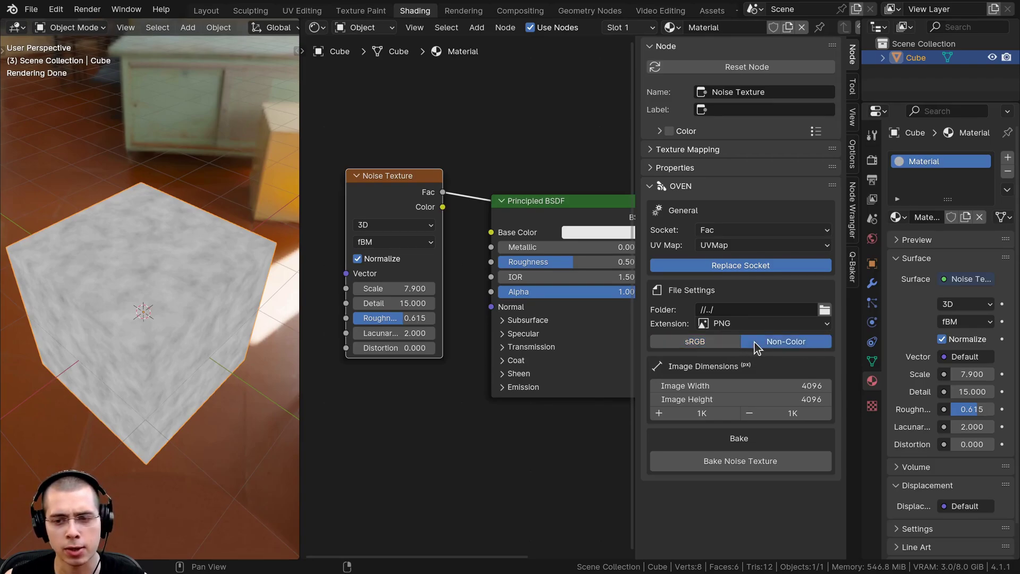
{"action": "scroll", "coordinate": [535, 294], "scroll_direction": "down", "scroll_amount": 1}
{"action": "left_click_drag", "start_coordinate": [432, 170], "coordinate": [398, 178]}
{"action": "scroll", "coordinate": [415, 188], "scroll_direction": "down", "scroll_amount": 1}
{"action": "scroll", "coordinate": [468, 296], "scroll_direction": "up", "scroll_amount": 1}
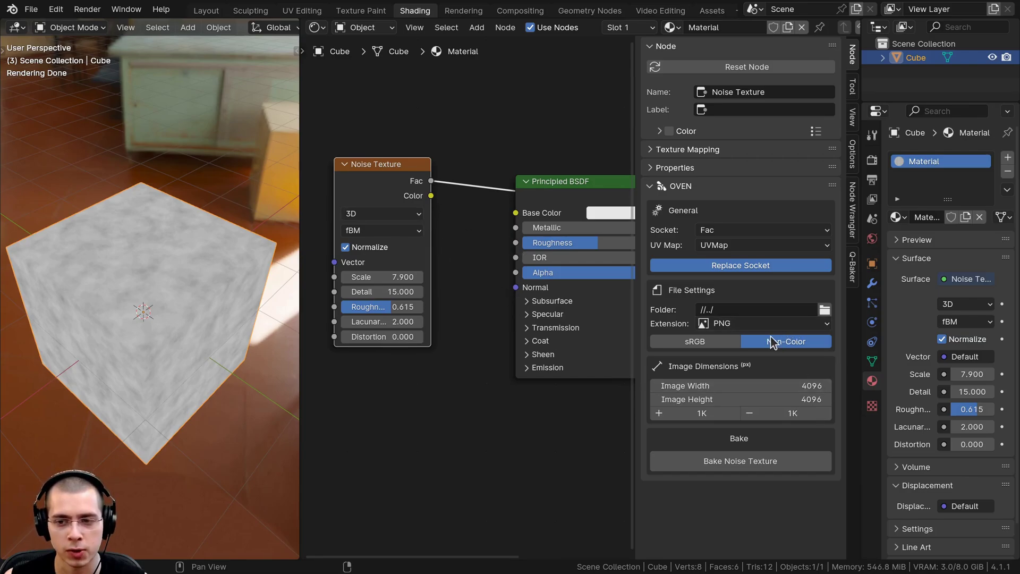
{"action": "left_click", "coordinate": [687, 341]}
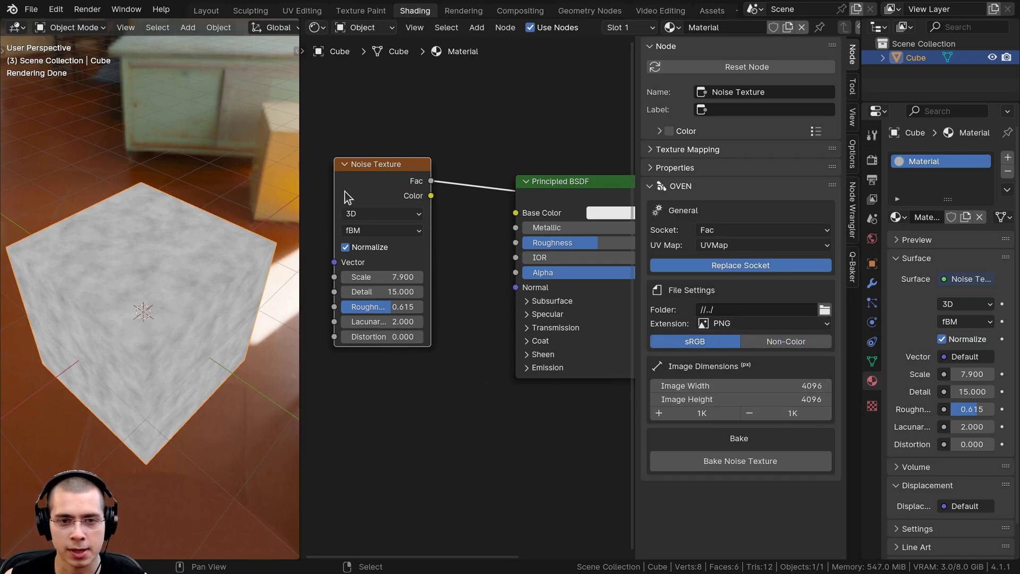
{"action": "left_click", "coordinate": [741, 328]}
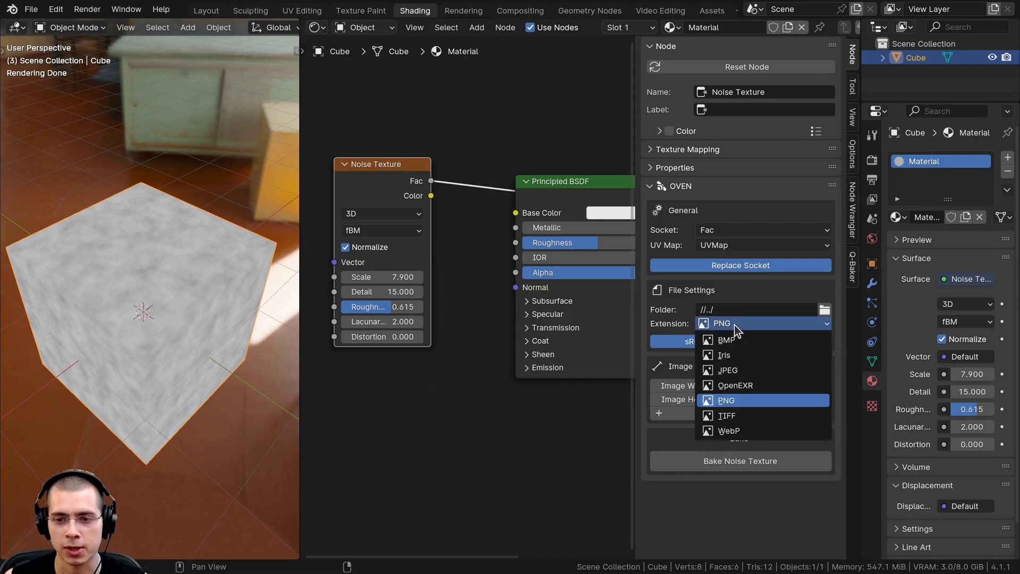
{"action": "left_click", "coordinate": [734, 324]}
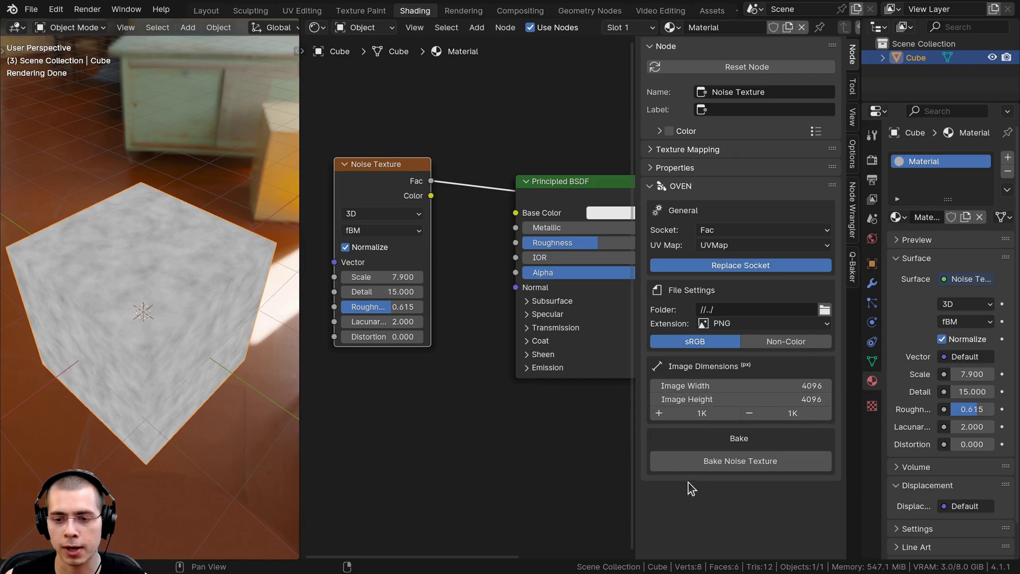
Step: Save the Blender file and bake the Noise Texture node's Fac output to an image
{"action": "middle_click_drag", "start_coordinate": [490, 384], "coordinate": [505, 388]}
{"action": "key", "text": "ctrl+s"}
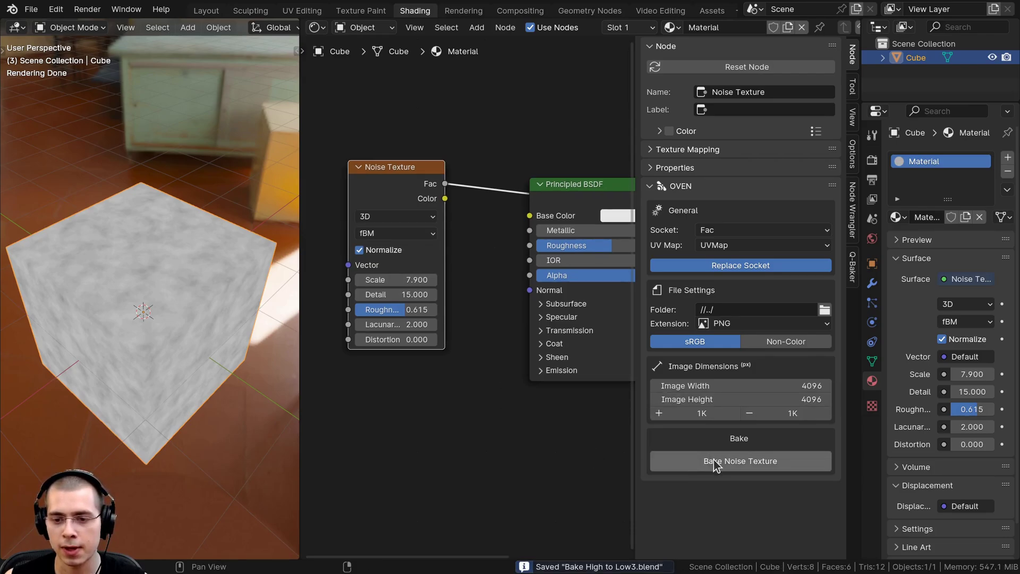
{"action": "left_click", "coordinate": [713, 461]}
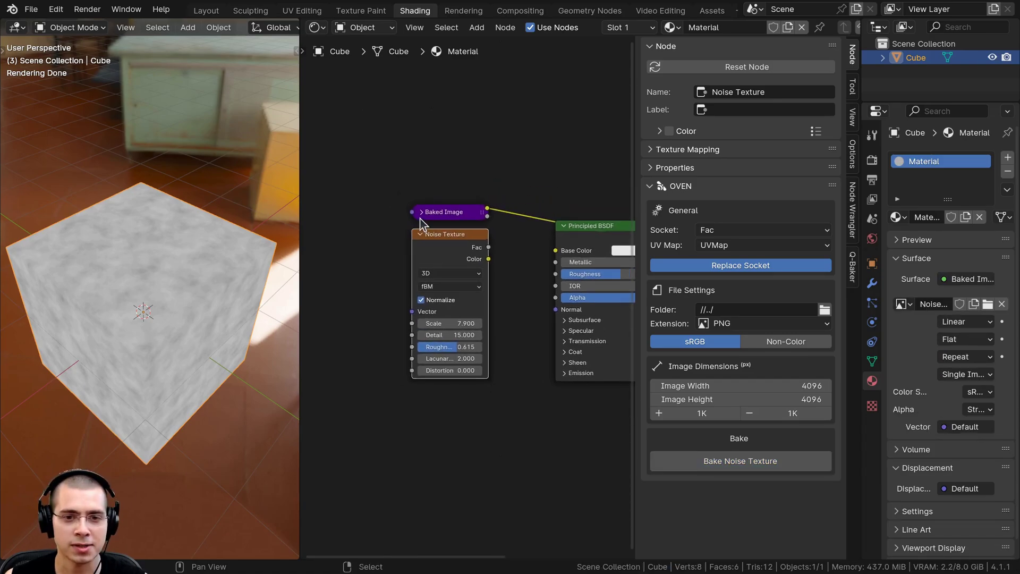
Step: Expand the Baked Image node and place it directly above the Noise Texture node
{"action": "left_click", "coordinate": [420, 213]}
{"action": "left_click_drag", "start_coordinate": [420, 214], "coordinate": [384, 90]}
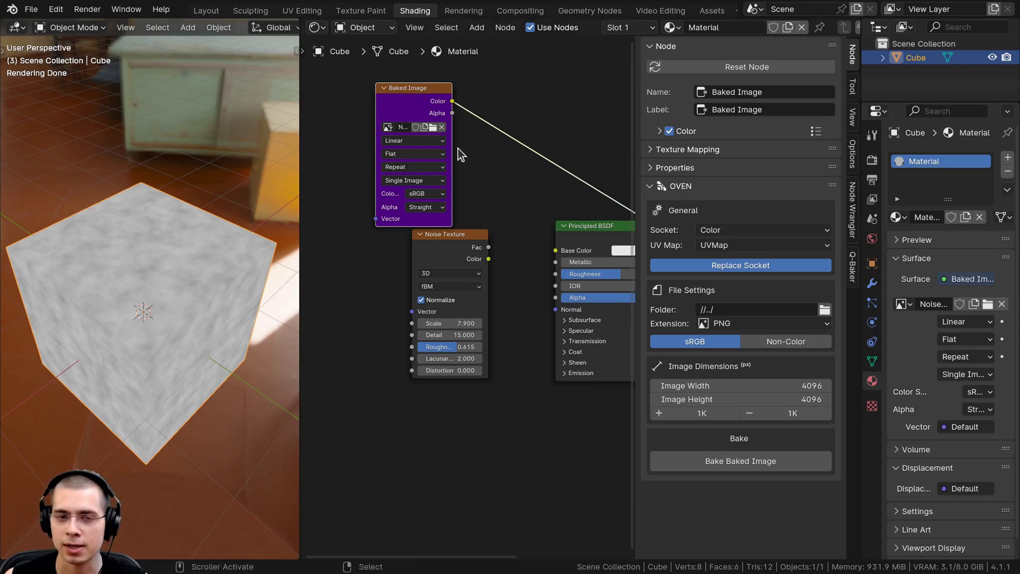
{"action": "key", "text": "g"}
{"action": "left_click", "coordinate": [491, 146]}
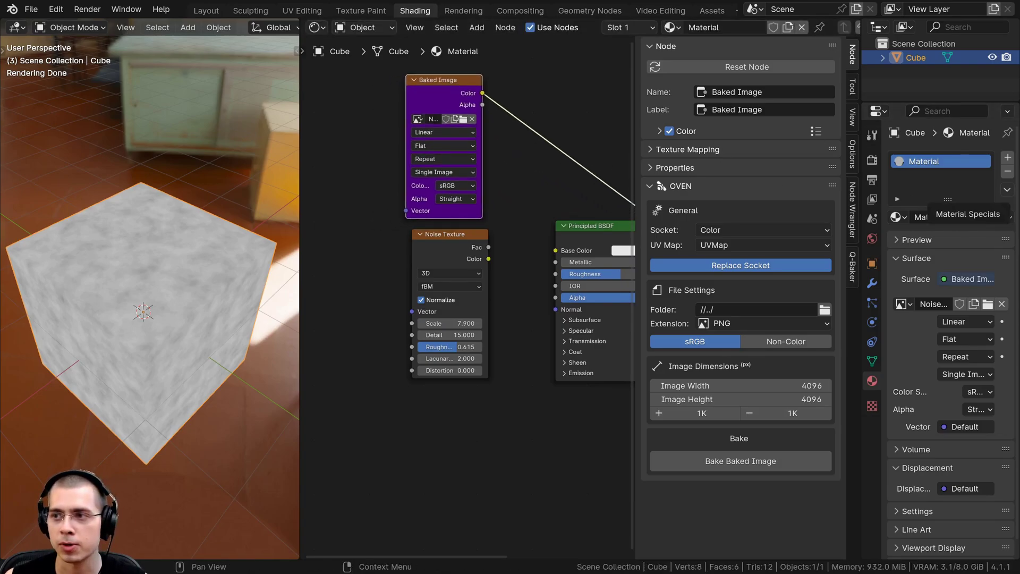
Step: Inspect the baked Noise_Texture_Fac.png up close in the image viewer, and close it
{"action": "left_click_drag", "start_coordinate": [1019, 55], "coordinate": [535, 55]}
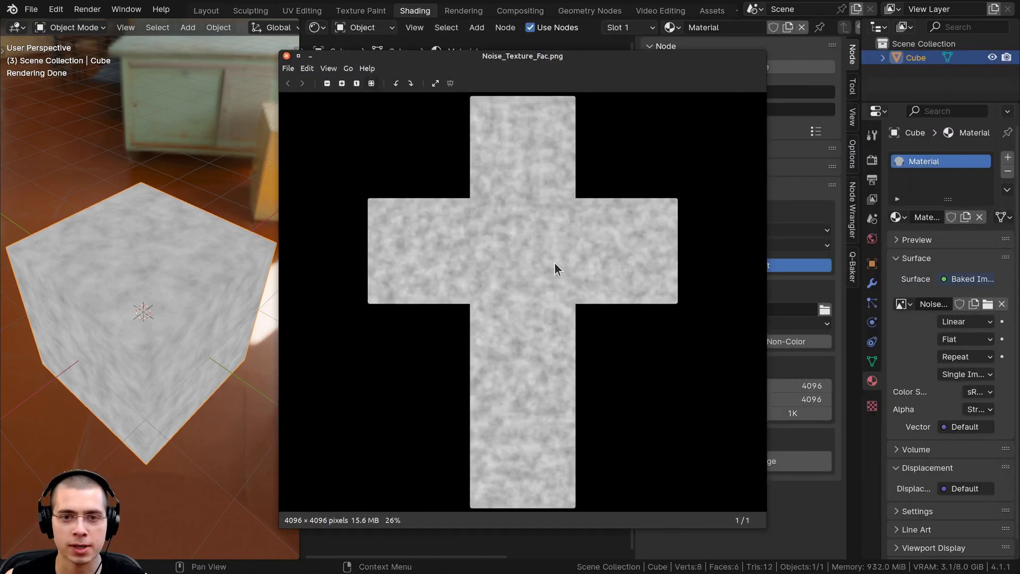
{"action": "scroll", "coordinate": [554, 264], "scroll_direction": "up", "scroll_amount": 9}
{"action": "left_click_drag", "start_coordinate": [513, 229], "coordinate": [520, 402]}
{"action": "scroll", "coordinate": [499, 169], "scroll_direction": "down", "scroll_amount": 4}
{"action": "left_click_drag", "start_coordinate": [492, 131], "coordinate": [486, 53]}
{"action": "left_click", "coordinate": [287, 56]}
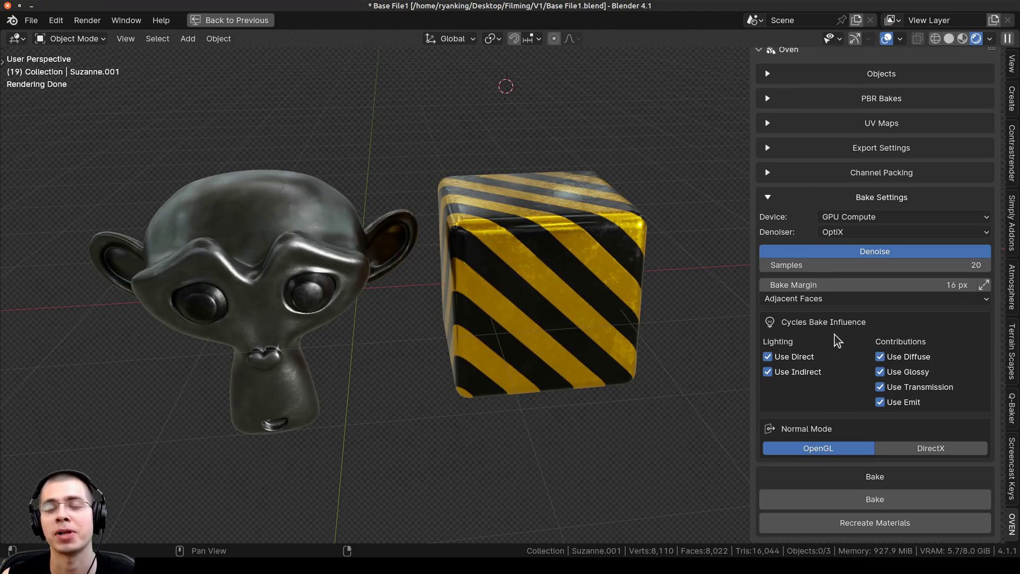
Step: In Base File1.blend, view the monkey head and striped cube and collapse all sections of the Oven panel
{"action": "scroll", "coordinate": [838, 341], "scroll_direction": "up", "scroll_amount": 1}
{"action": "middle_click_drag", "start_coordinate": [492, 300], "coordinate": [534, 286]}
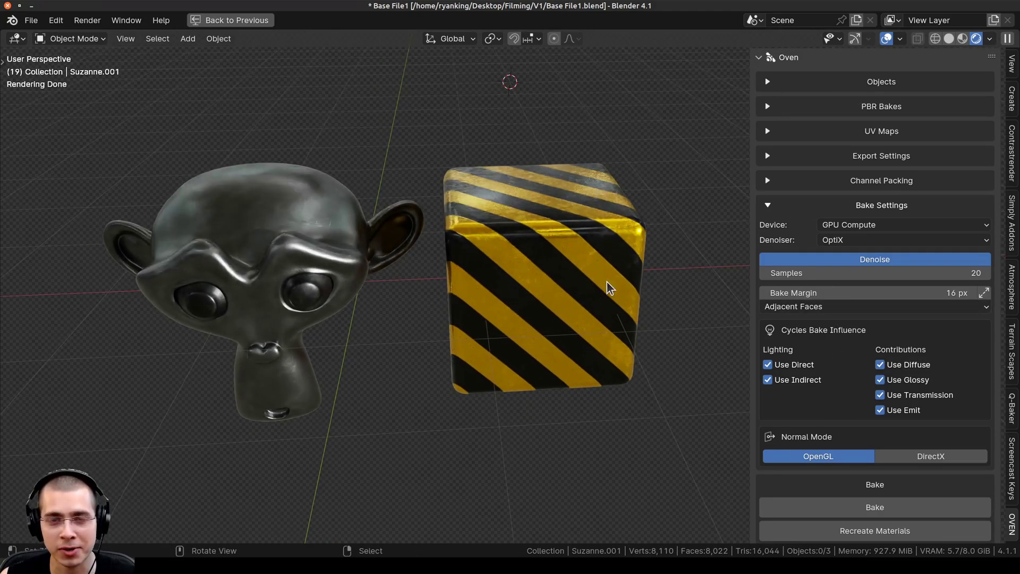
{"action": "middle_click_drag", "start_coordinate": [448, 329], "coordinate": [524, 303]}
{"action": "scroll", "coordinate": [888, 458], "scroll_direction": "down", "scroll_amount": 1}
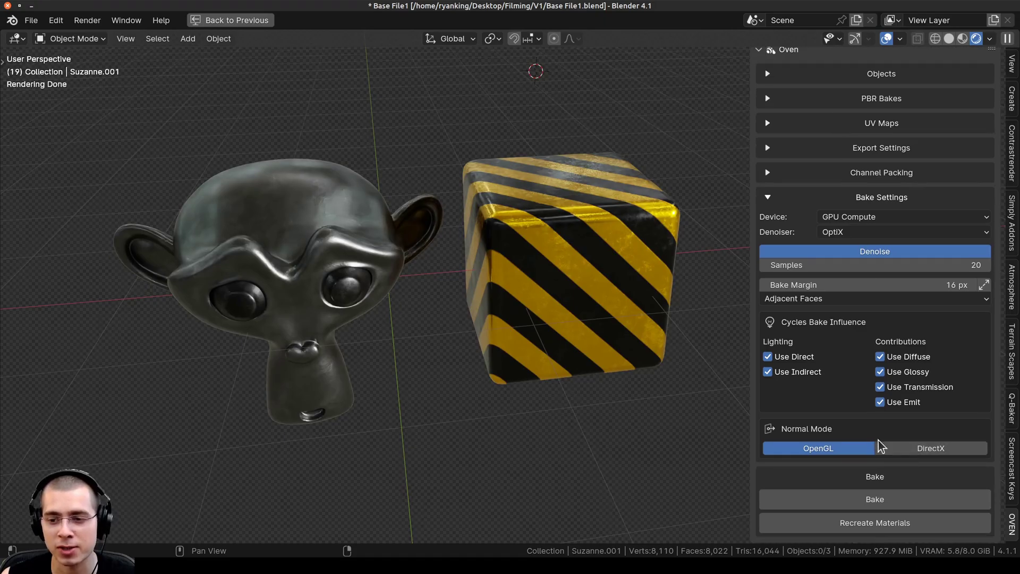
{"action": "scroll", "coordinate": [879, 446], "scroll_direction": "up", "scroll_amount": 1}
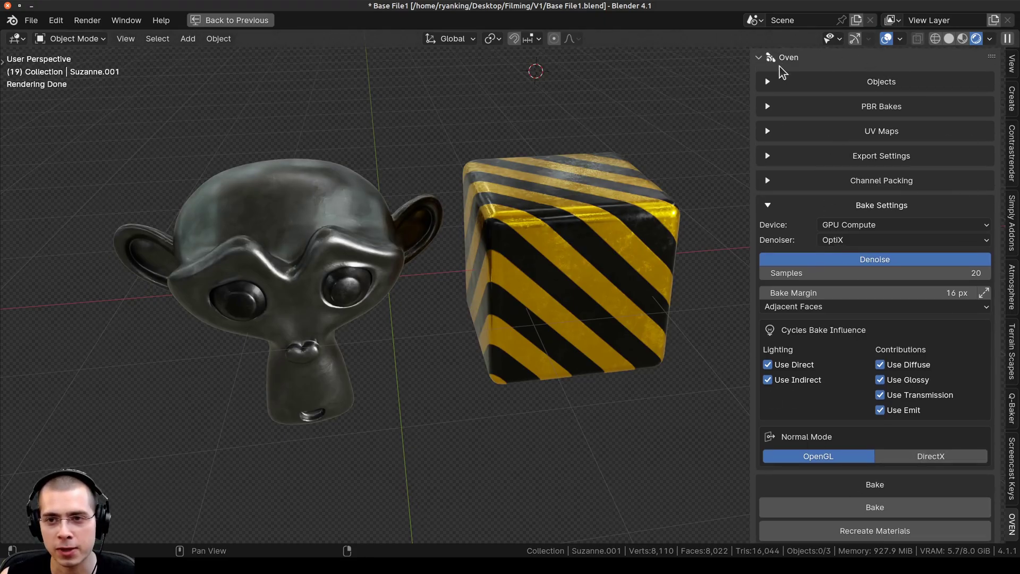
{"action": "left_click", "coordinate": [767, 81], "text": "ctrl"}
{"action": "left_click", "coordinate": [768, 81]}
{"action": "left_click", "coordinate": [767, 106]}
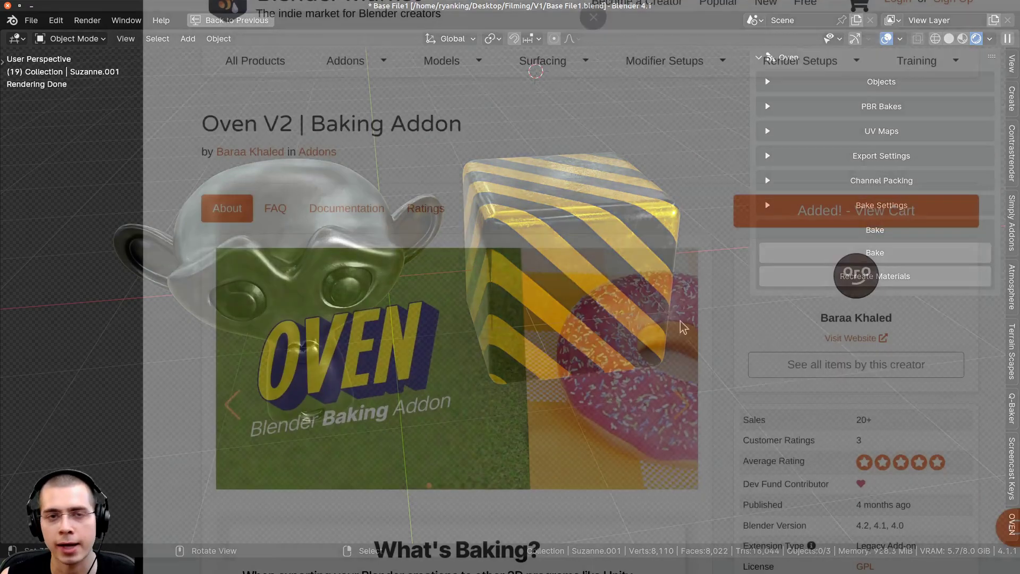